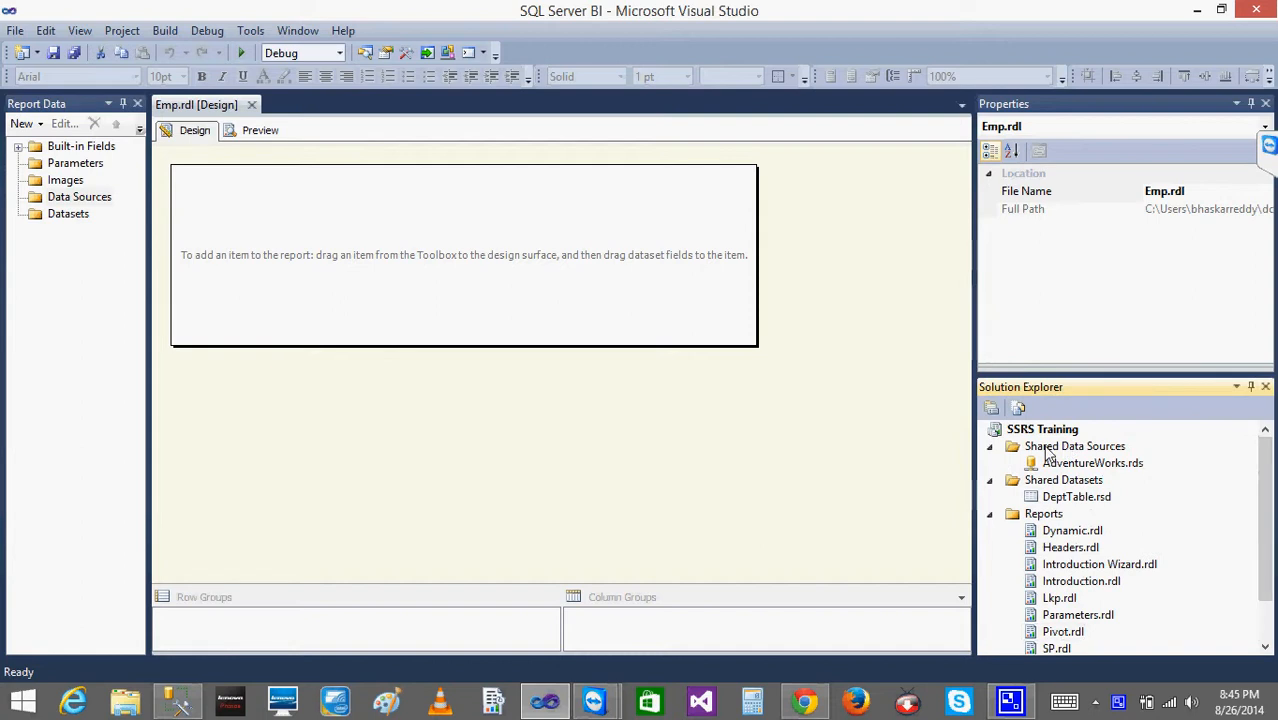
Add a new shared data source to the project and name it test.
mouse_move(1113, 484)
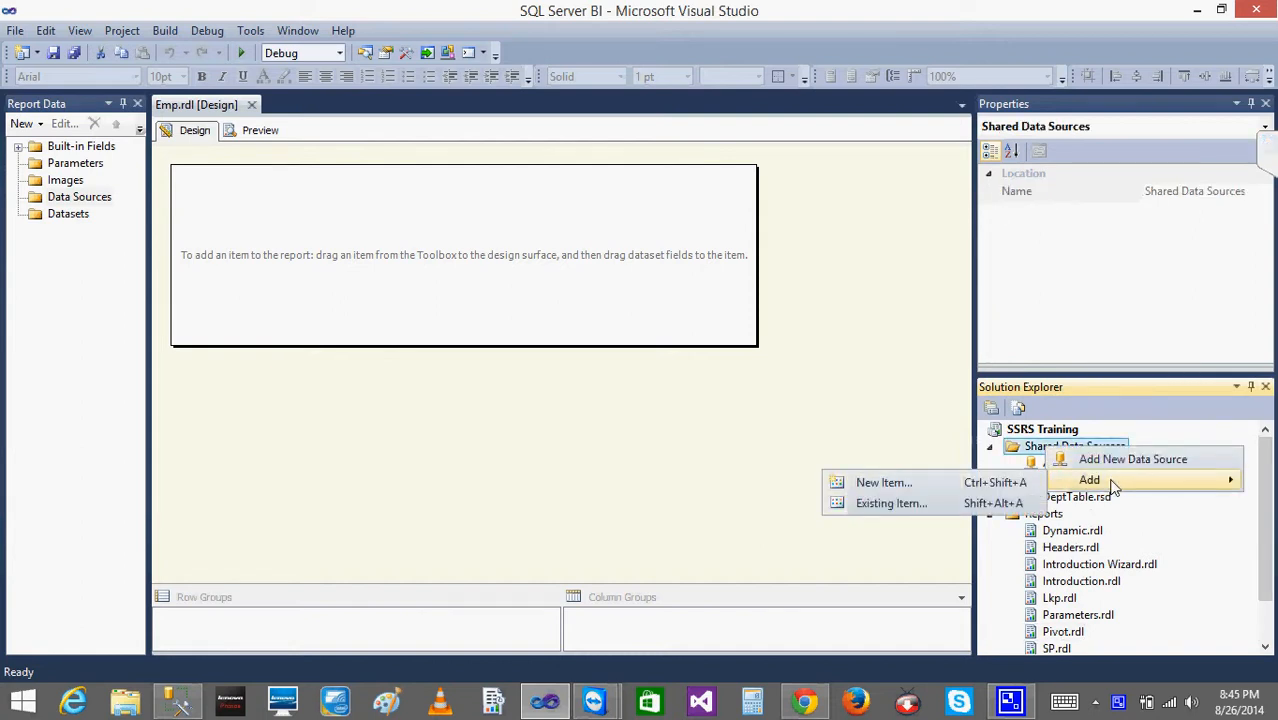
left_click(1100, 460)
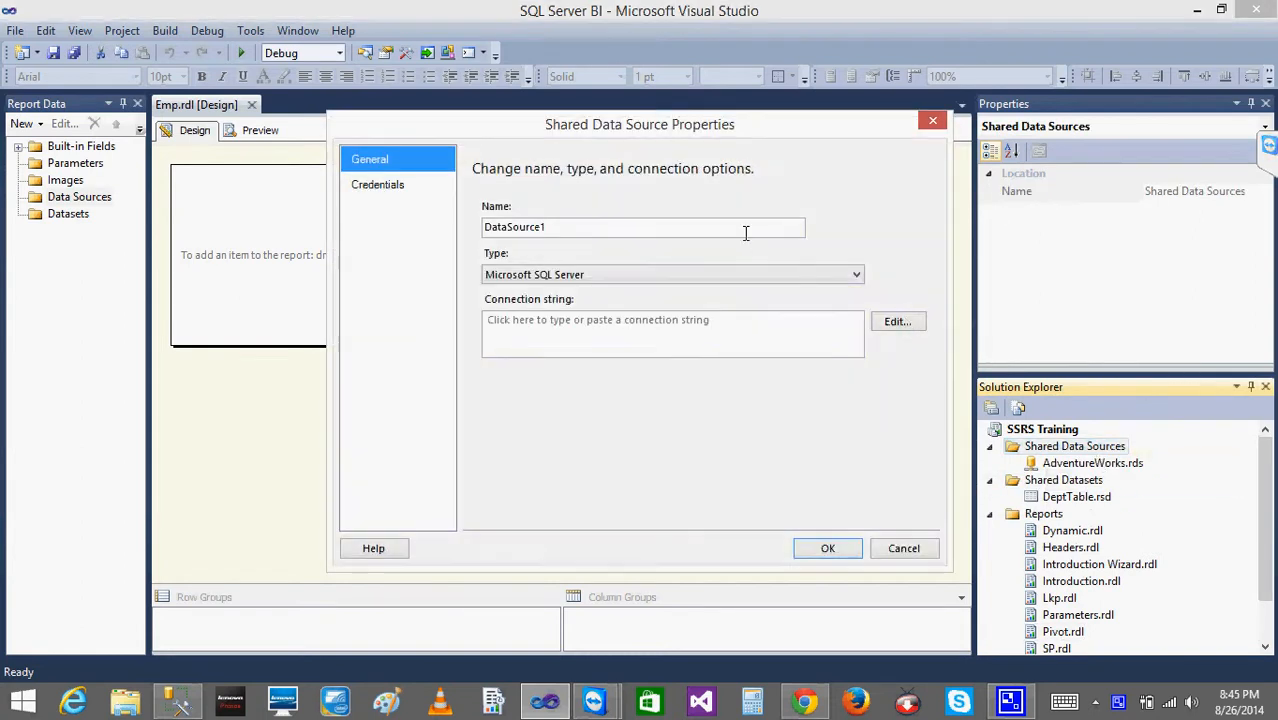
left_click(706, 222)
key("BackSpace")
key("BackSpace")
key("BackSpace")
key("BackSpace")
key("BackSpace")
key("BackSpace")
key("BackSpace")
key("BackSpace")
key("BackSpace")
key("BackSpace")
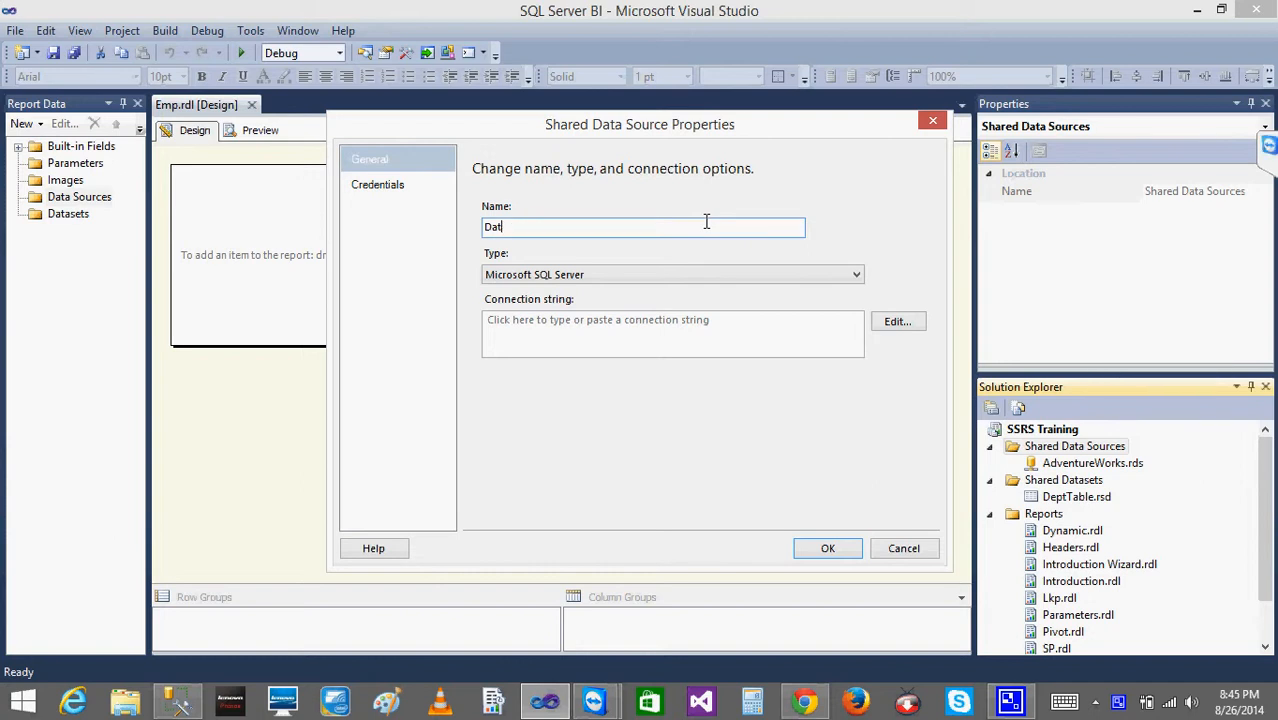
type("test")
Edit the shared data source's connection and set the server name to "." with Windows Authentication.
left_click(905, 321)
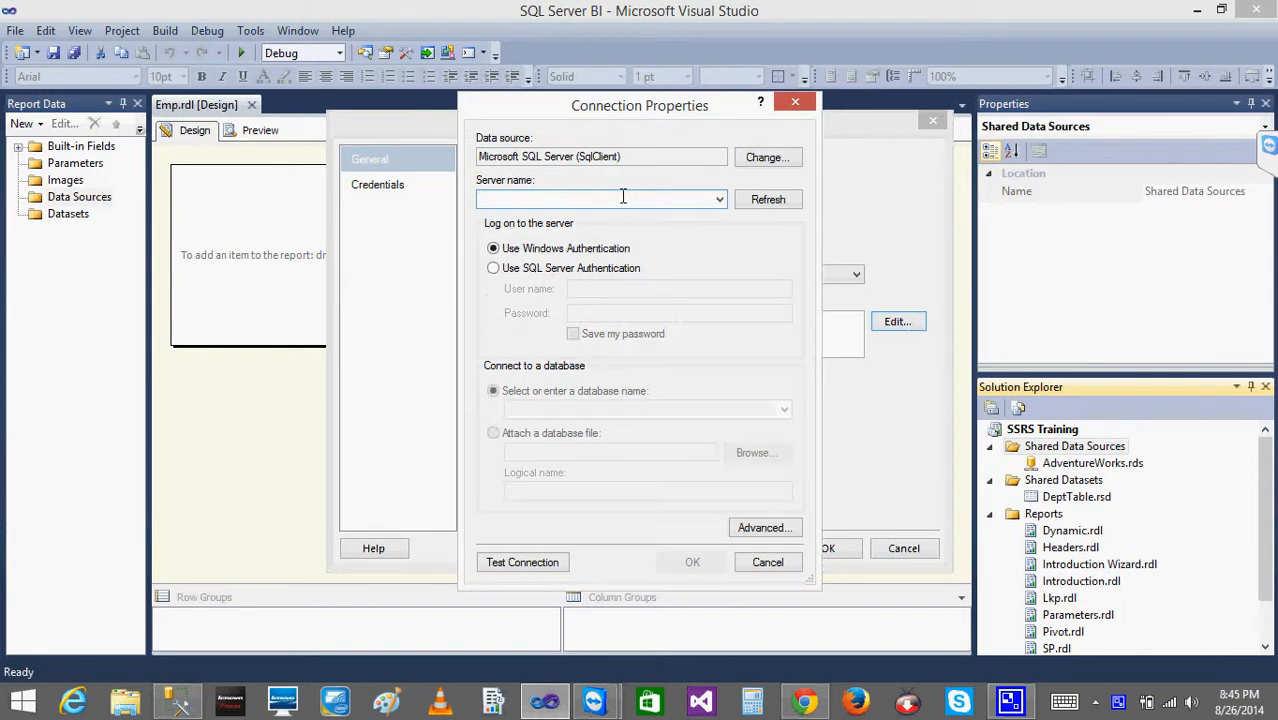
type(".")
key("Tab")
key("Tab")
key("Tab")
key("Tab")
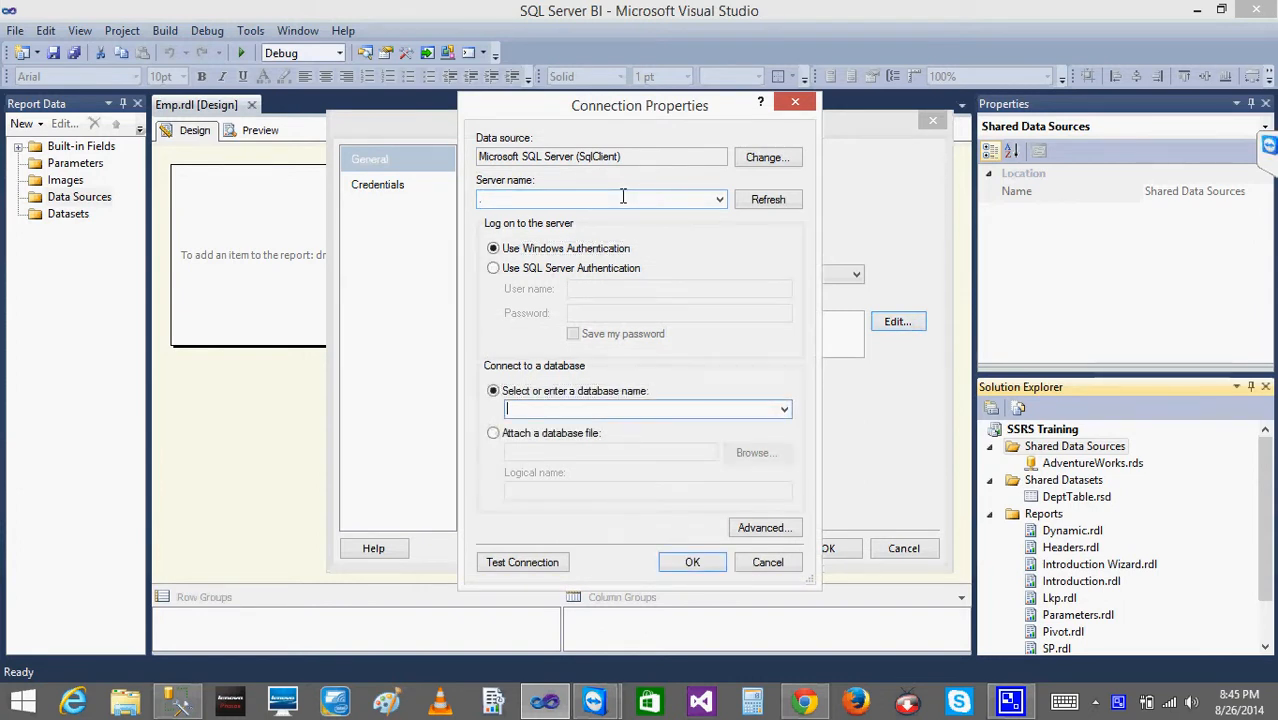
Choose the Test database for the connection and save the shared data source.
key("Down")
key("Down")
key("Down")
key("Down")
key("Down")
key("Down")
key("Down")
key("Down")
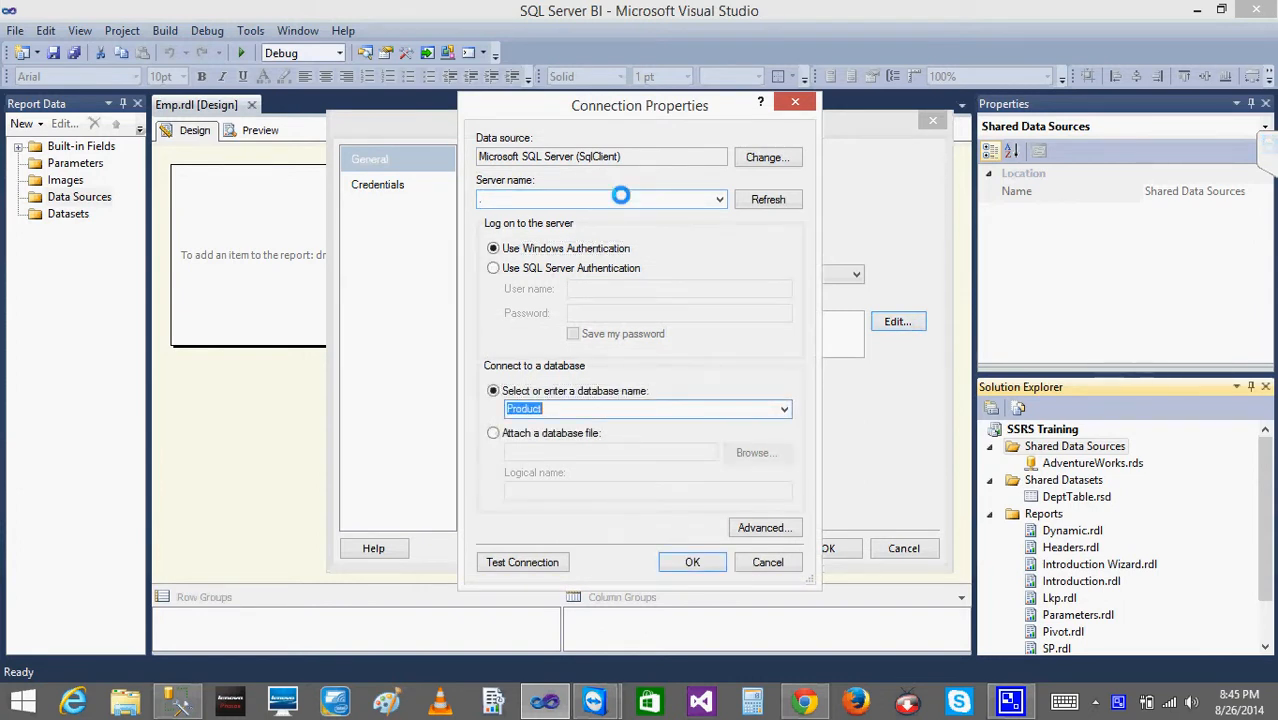
key("Down")
key("Down")
key("Down")
key("Down")
key("Tab")
key("Tab")
key("Tab")
key("Return")
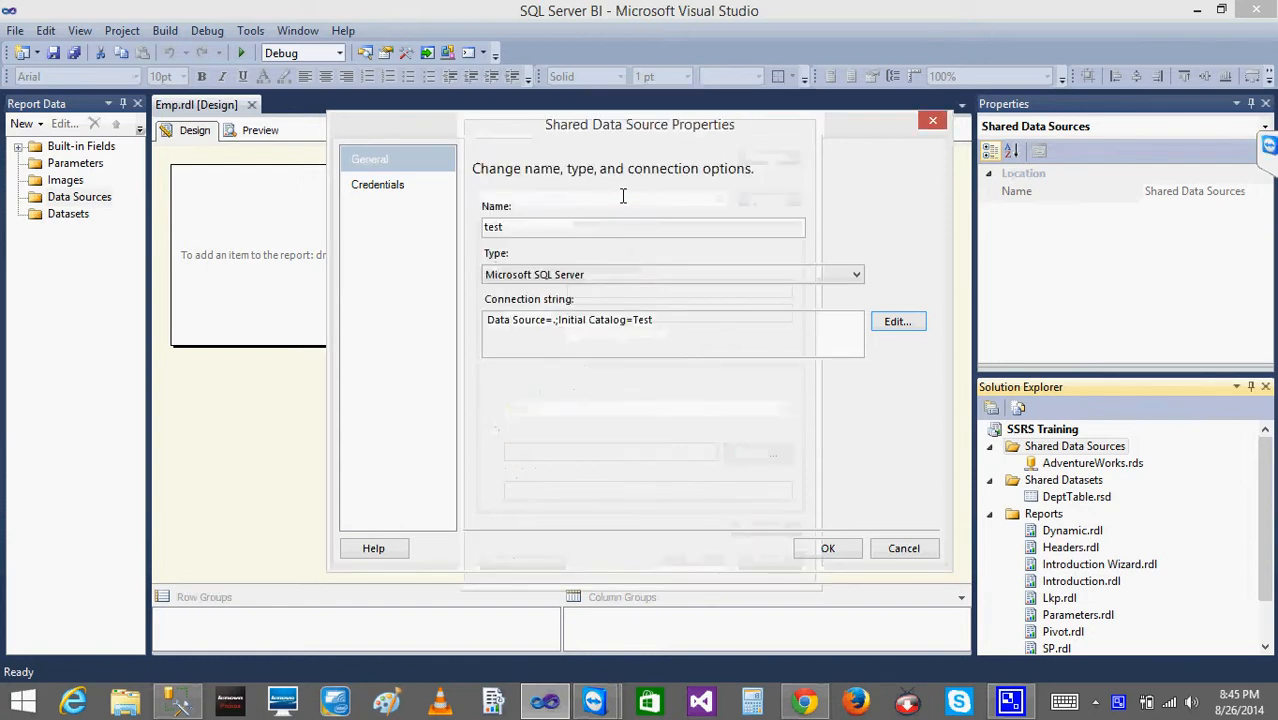
key("Tab")
key("Tab")
key("Return")
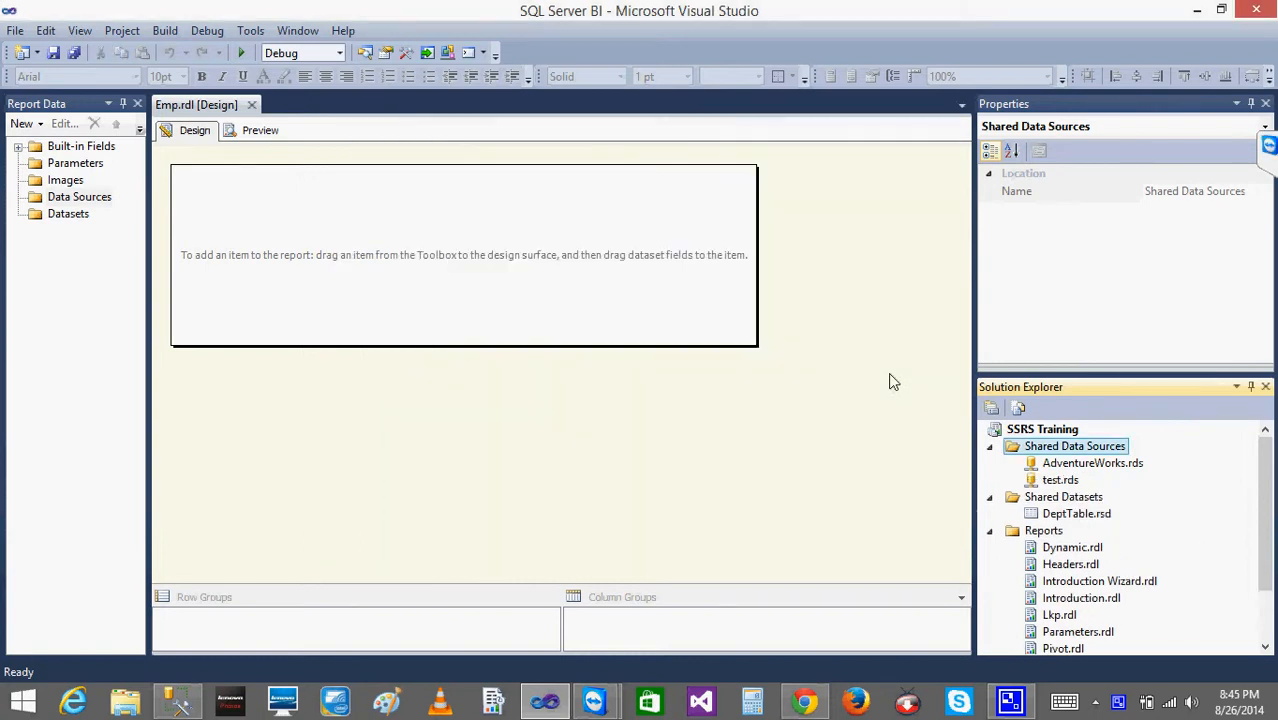
Add a data source to the Emp report that uses the shared data source reference test.
right_click(62, 200)
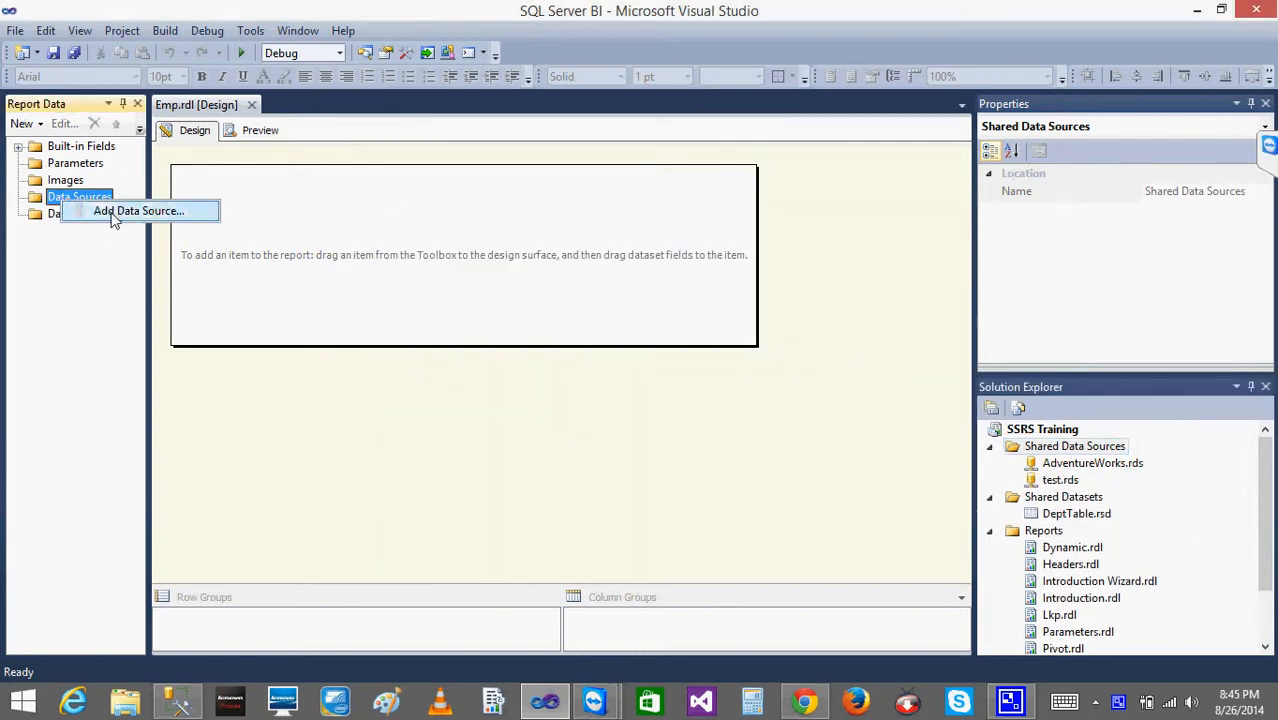
left_click(113, 211)
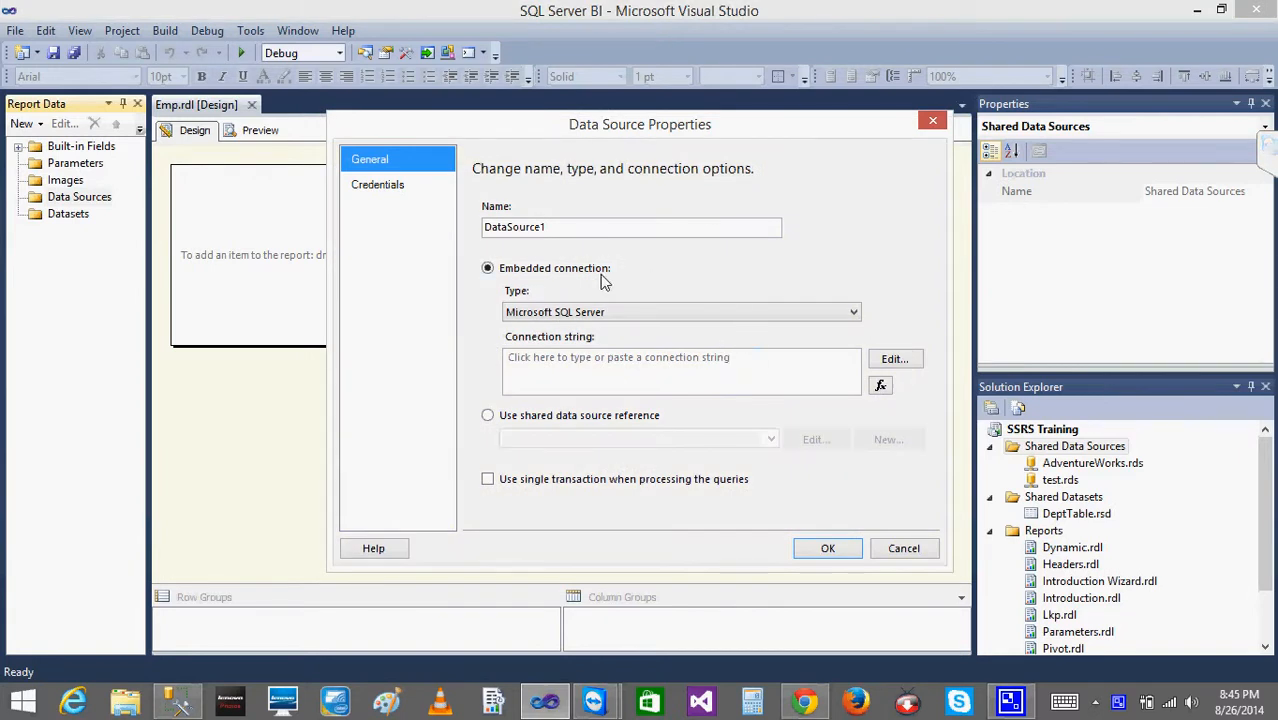
left_click(487, 415)
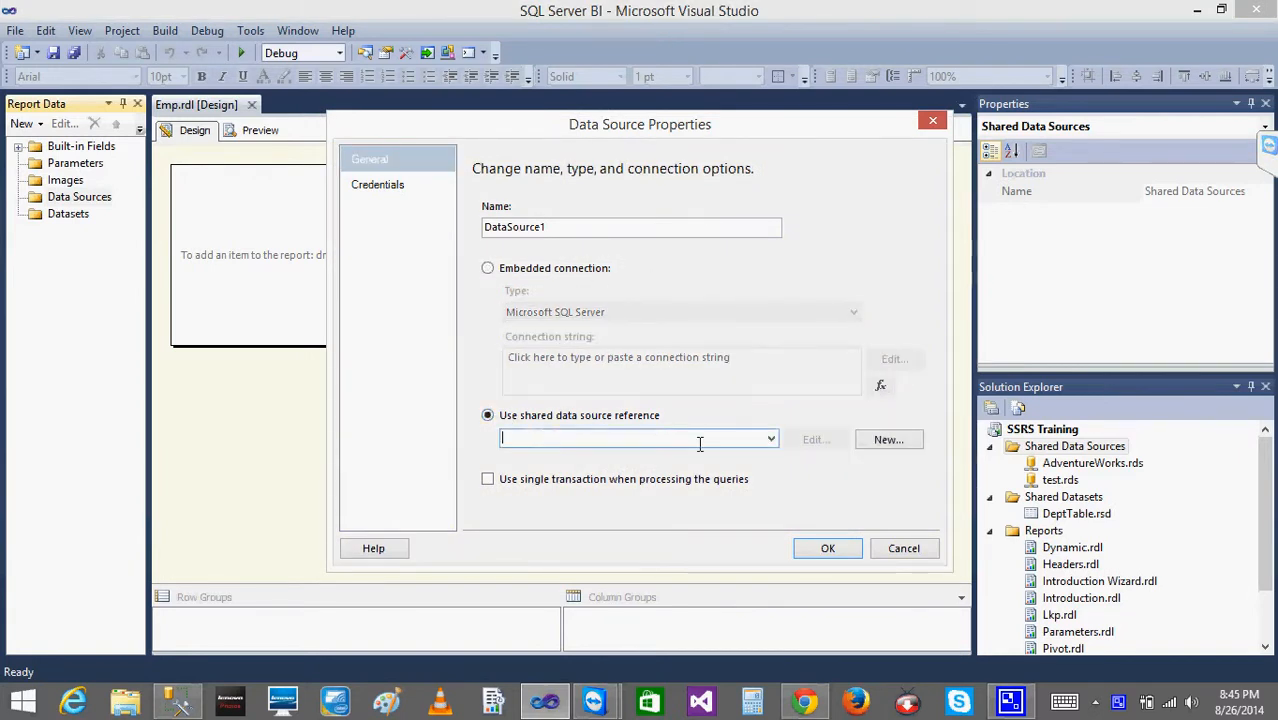
left_click(770, 440)
left_click(550, 470)
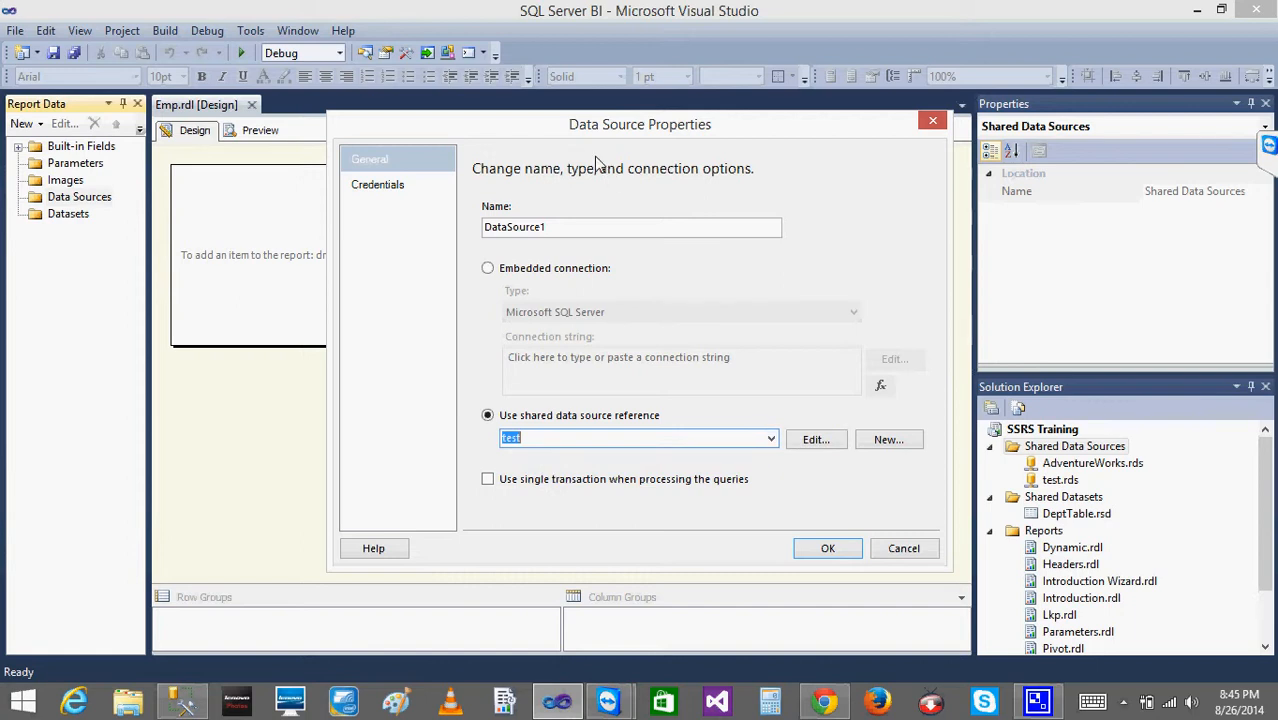
Rename the report's data source as test and save it.
left_click(553, 226)
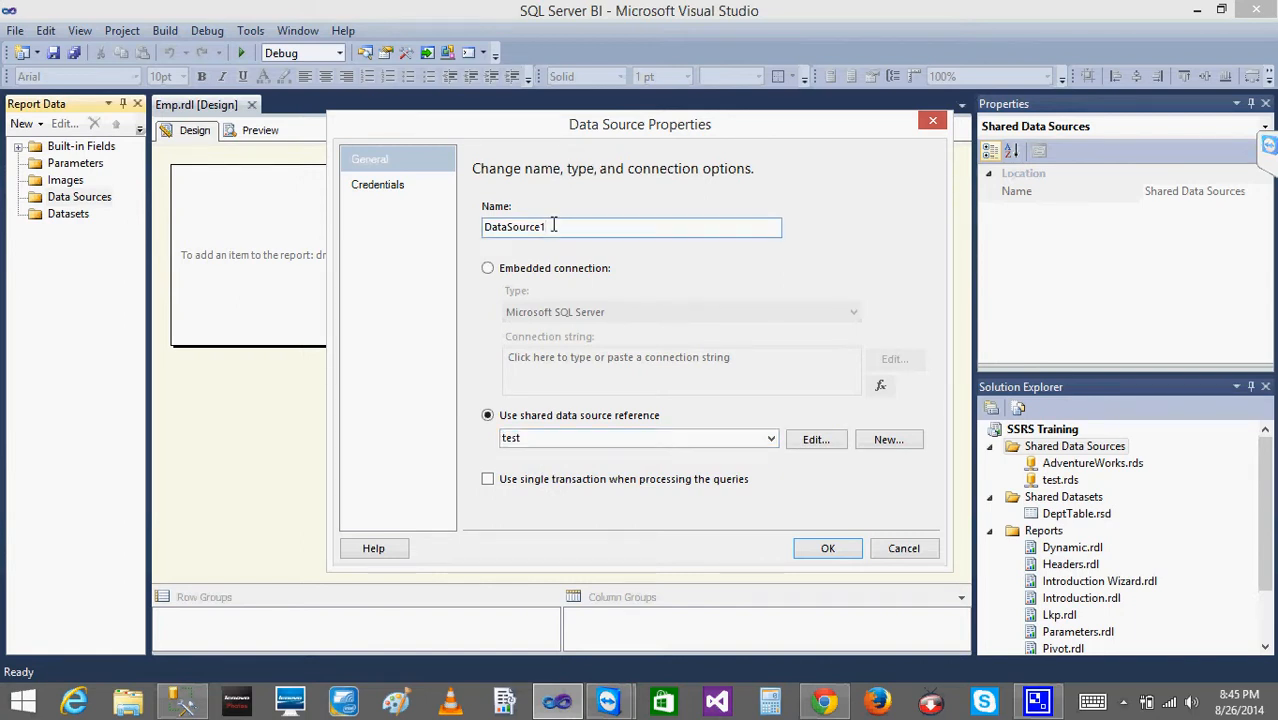
key("BackSpace")
key("BackSpace")
key("BackSpace")
key("BackSpace")
key("BackSpace")
key("BackSpace")
key("BackSpace")
key("BackSpace")
key("BackSpace")
key("BackSpace")
left_click(828, 547)
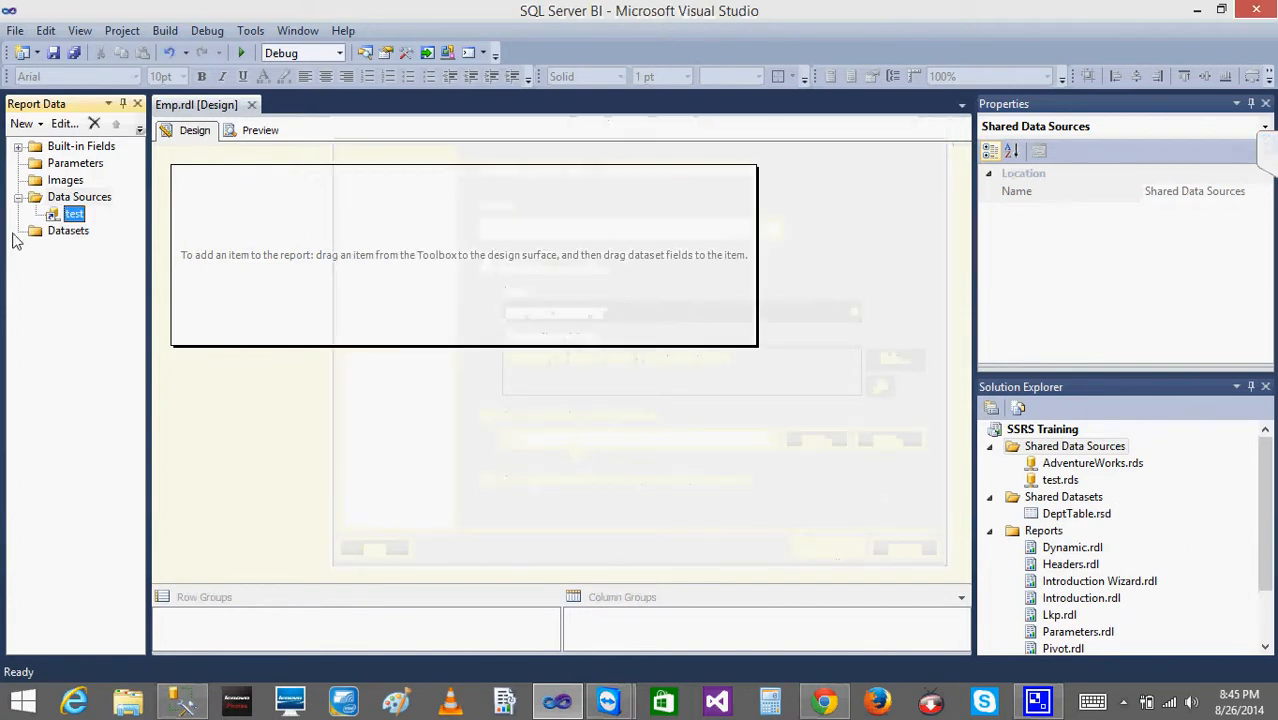
Add an embedded dataset with the query SELECT * FROM R_Emp, checking the table name in SQL Server Management Studio.
left_click(50, 234)
right_click(52, 236)
left_click(107, 244)
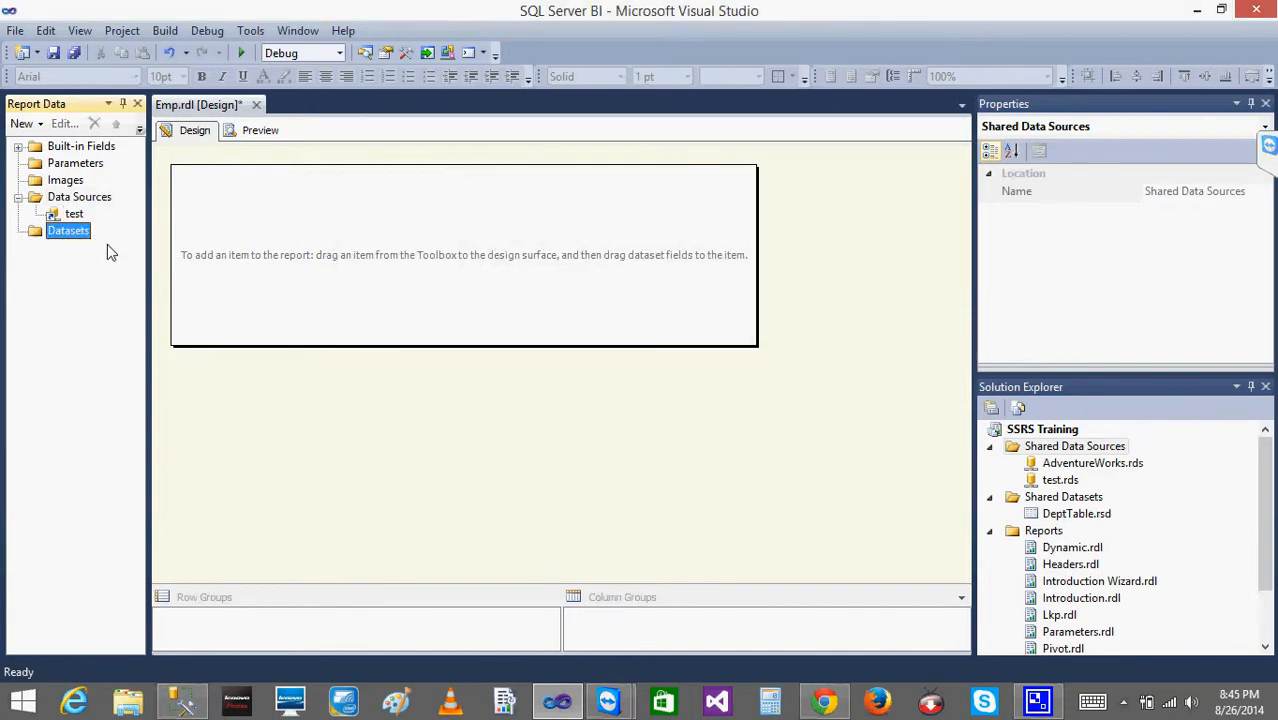
left_click(555, 208)
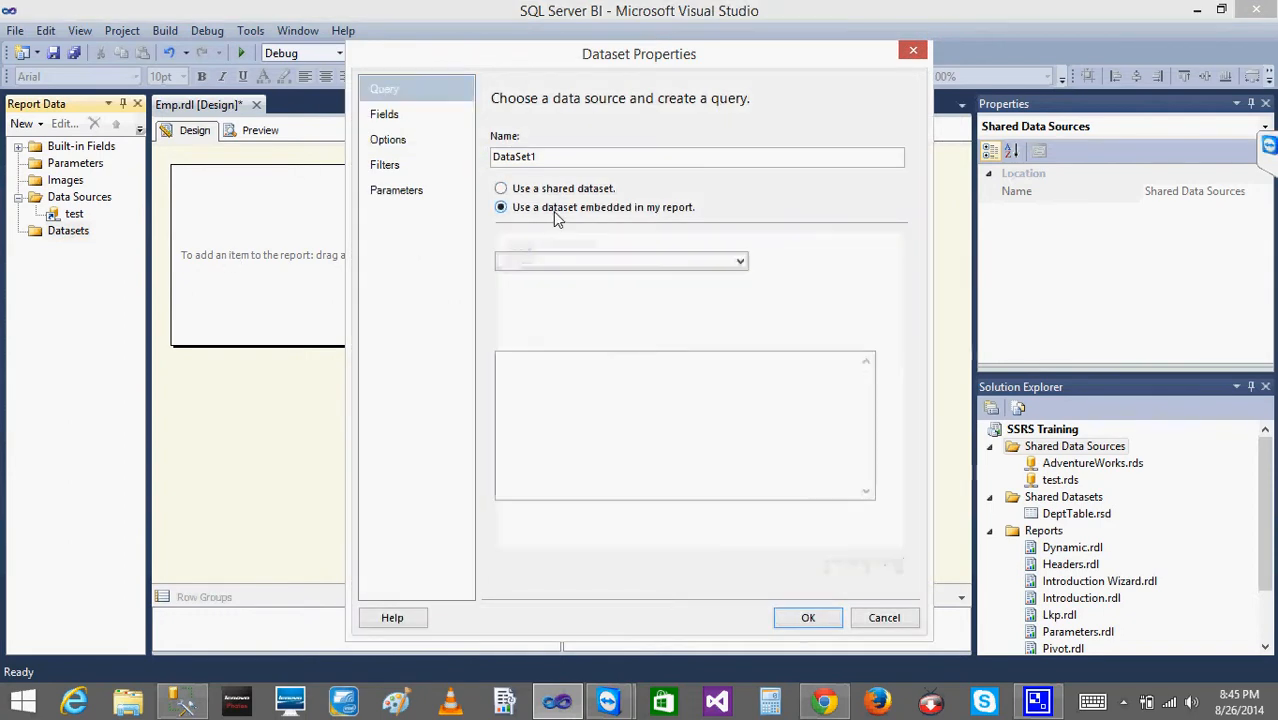
left_click(182, 702)
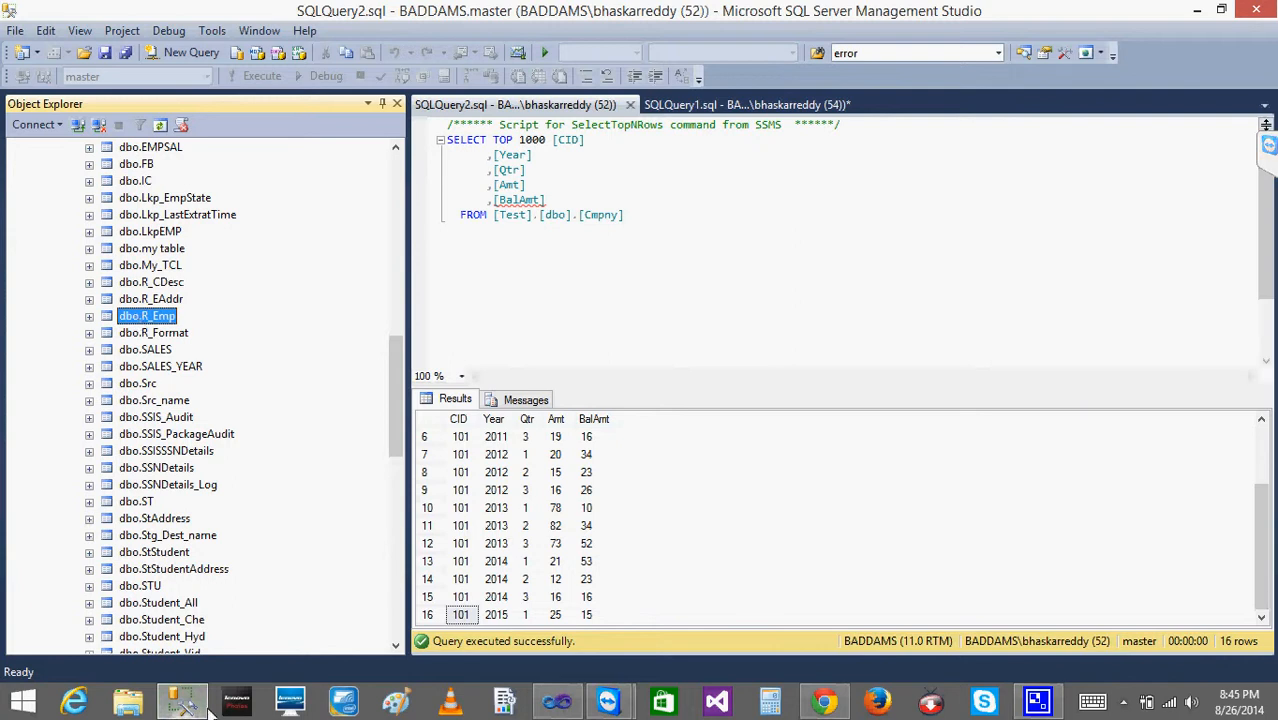
left_click(196, 707)
left_click(580, 362)
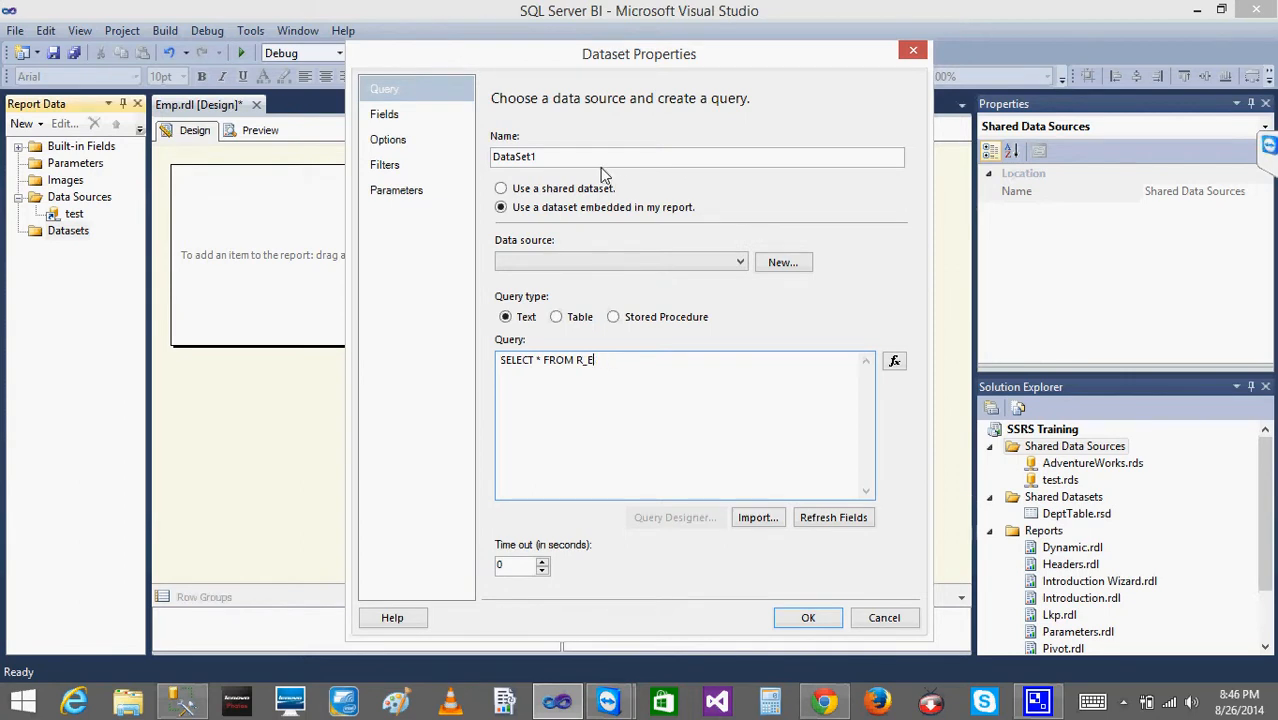
Name the dataset Emp, assign it the test data source and save it.
left_click(549, 156)
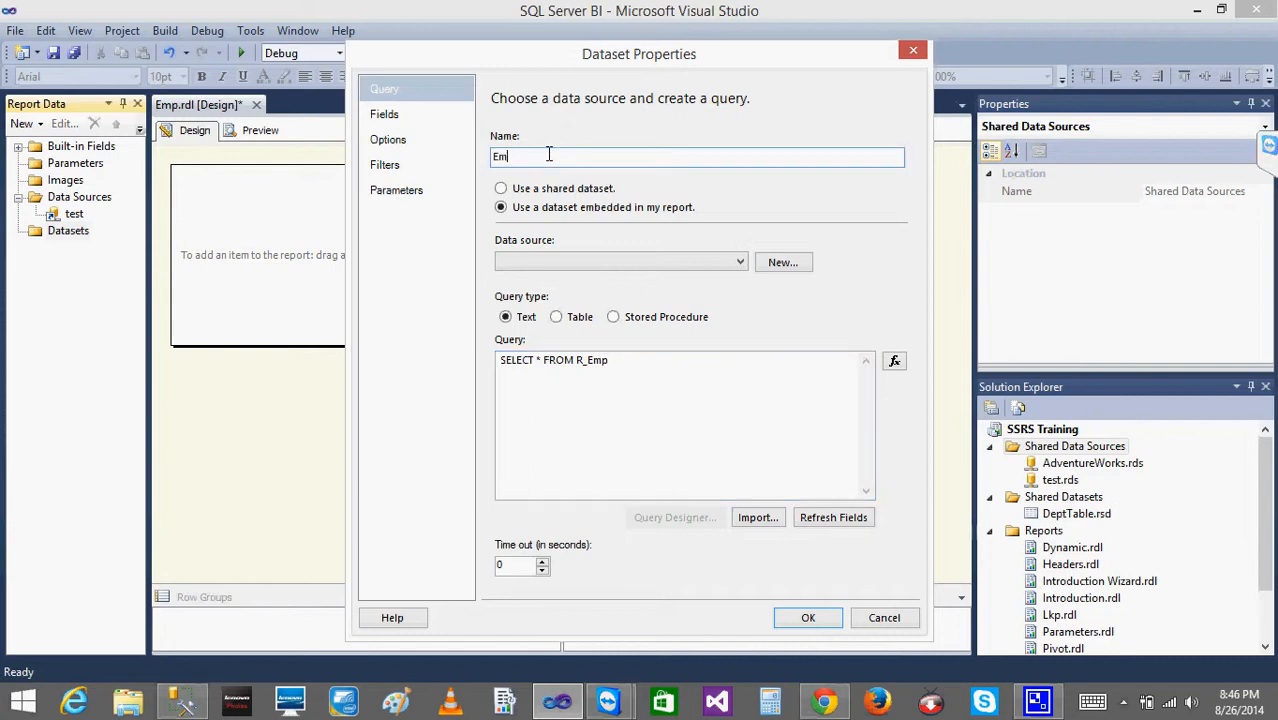
left_click(795, 617)
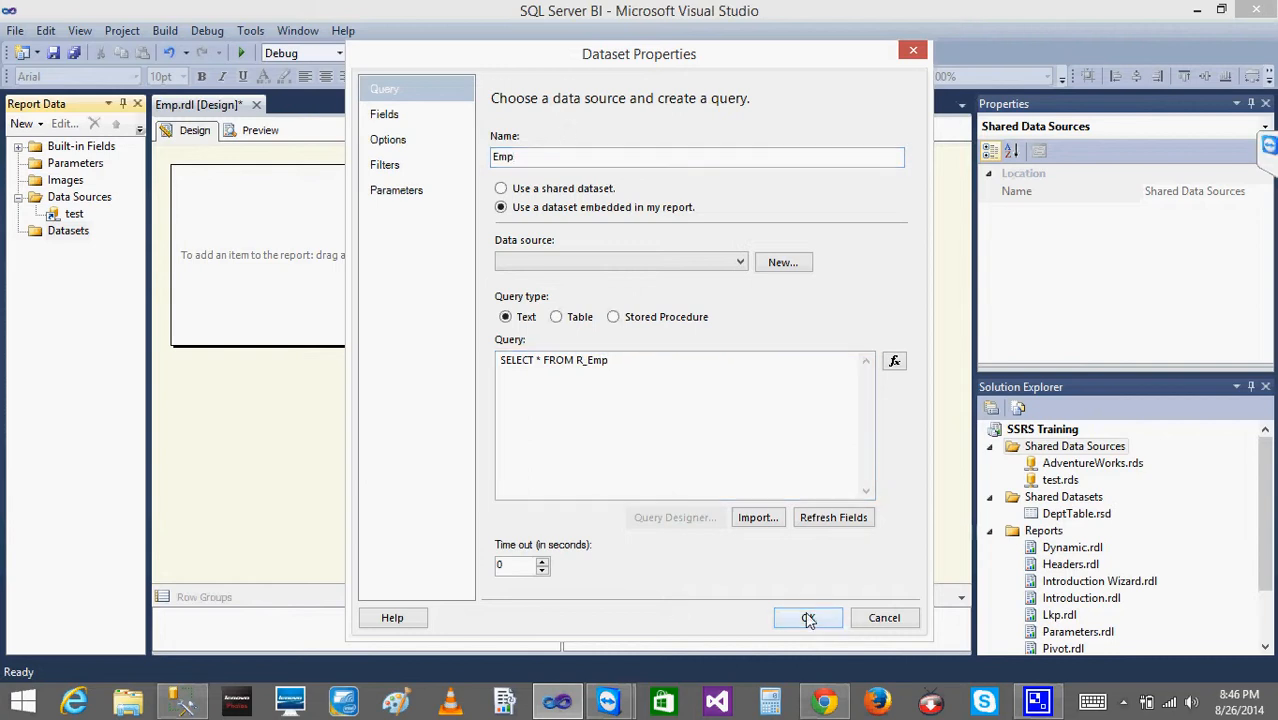
left_click(794, 329)
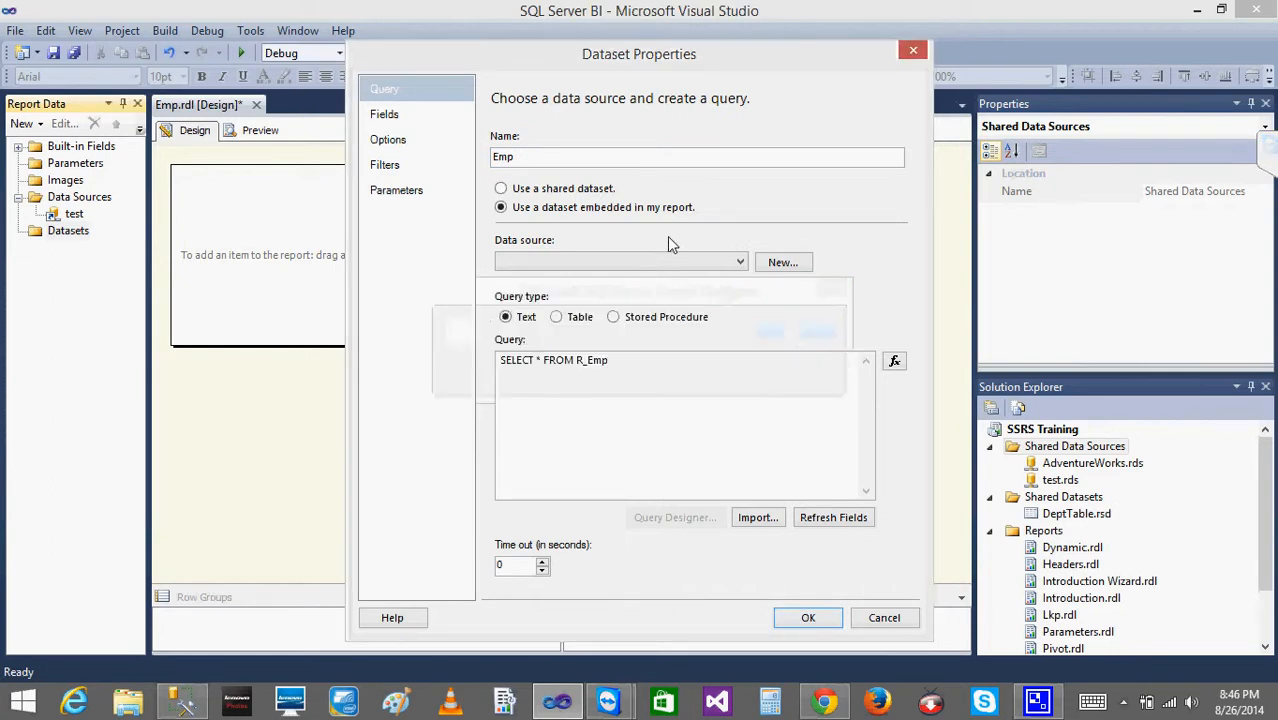
left_click(625, 262)
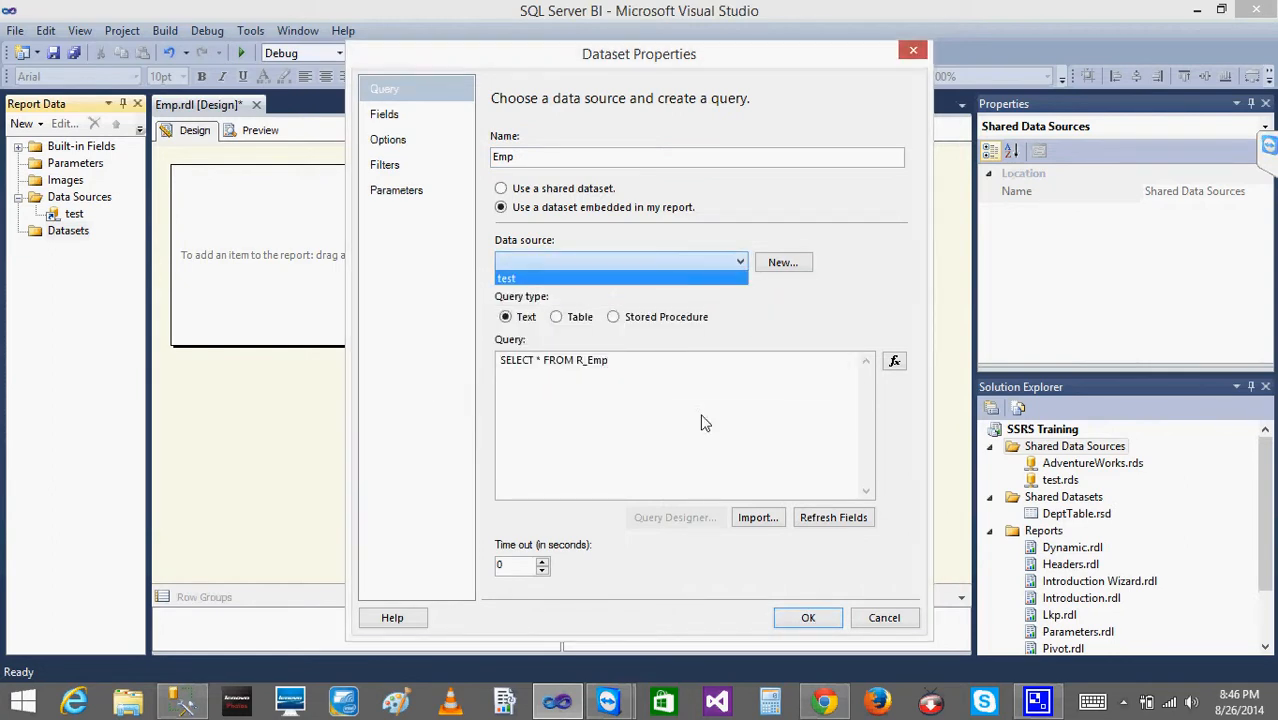
left_click(541, 279)
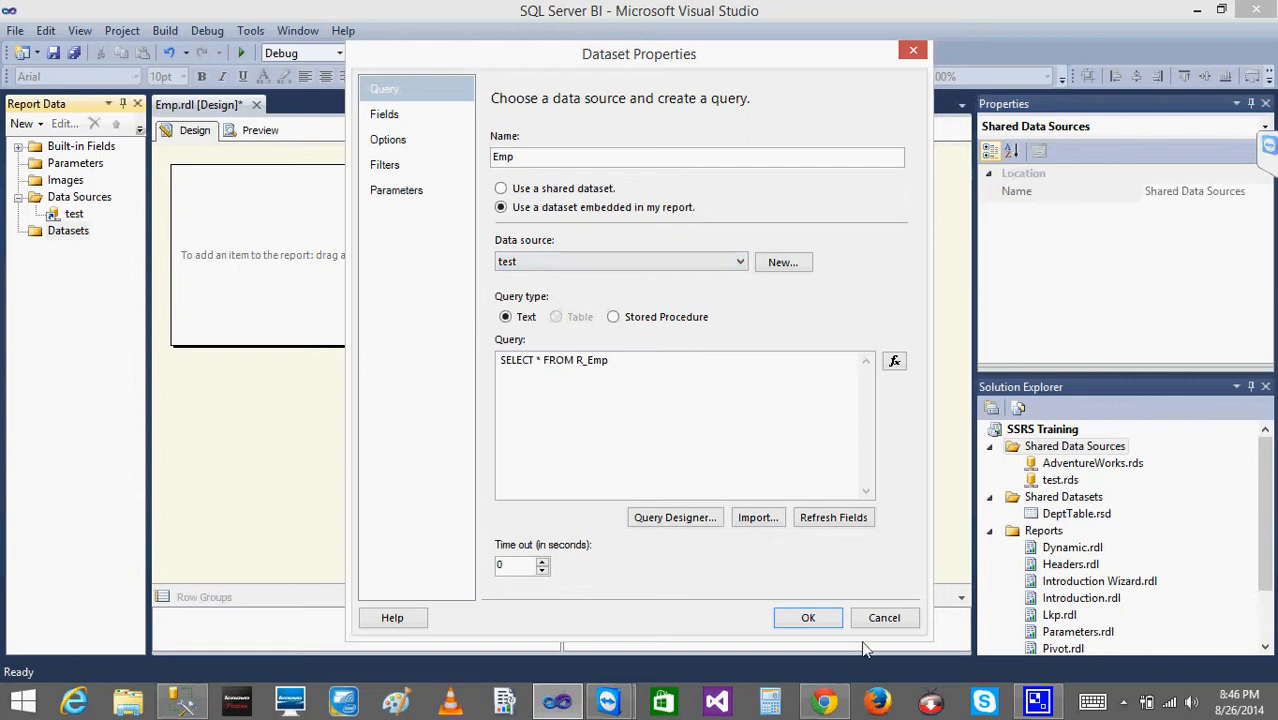
left_click(808, 619)
Insert a table in the Emp report body and fill its columns with the EmpID, EmpName and EmpSal fields.
right_click(300, 245)
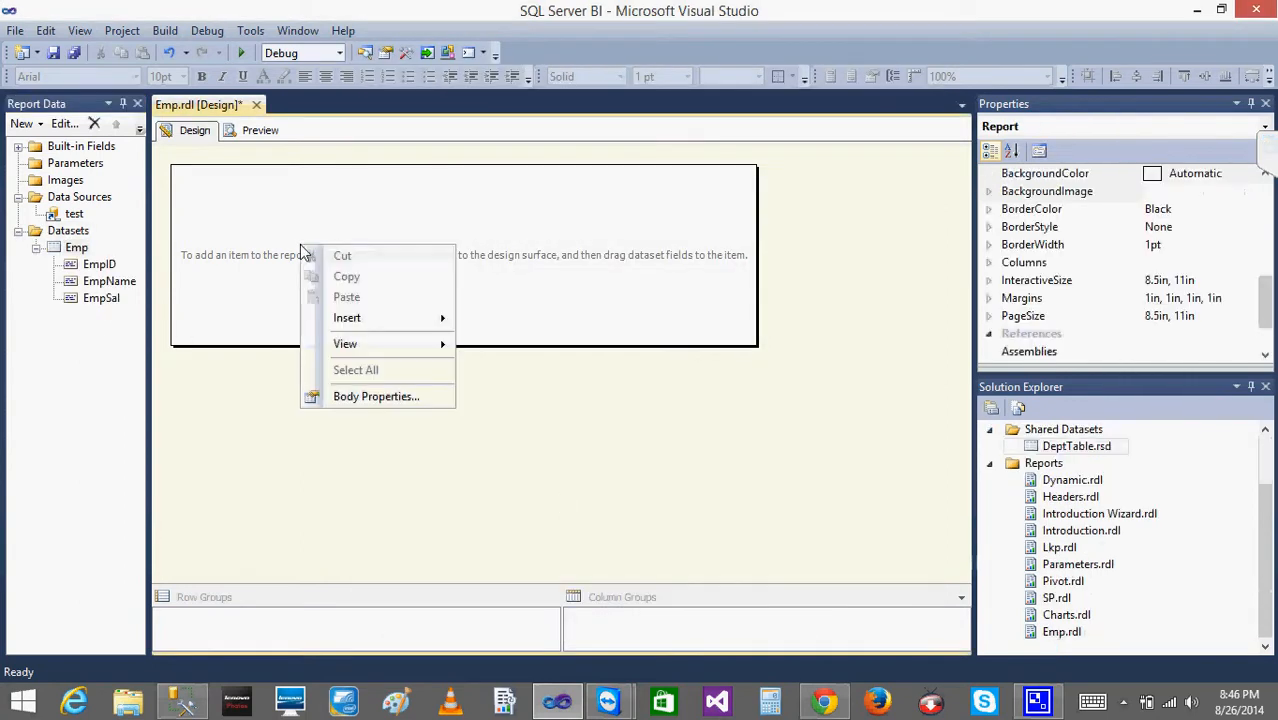
mouse_move(420, 318)
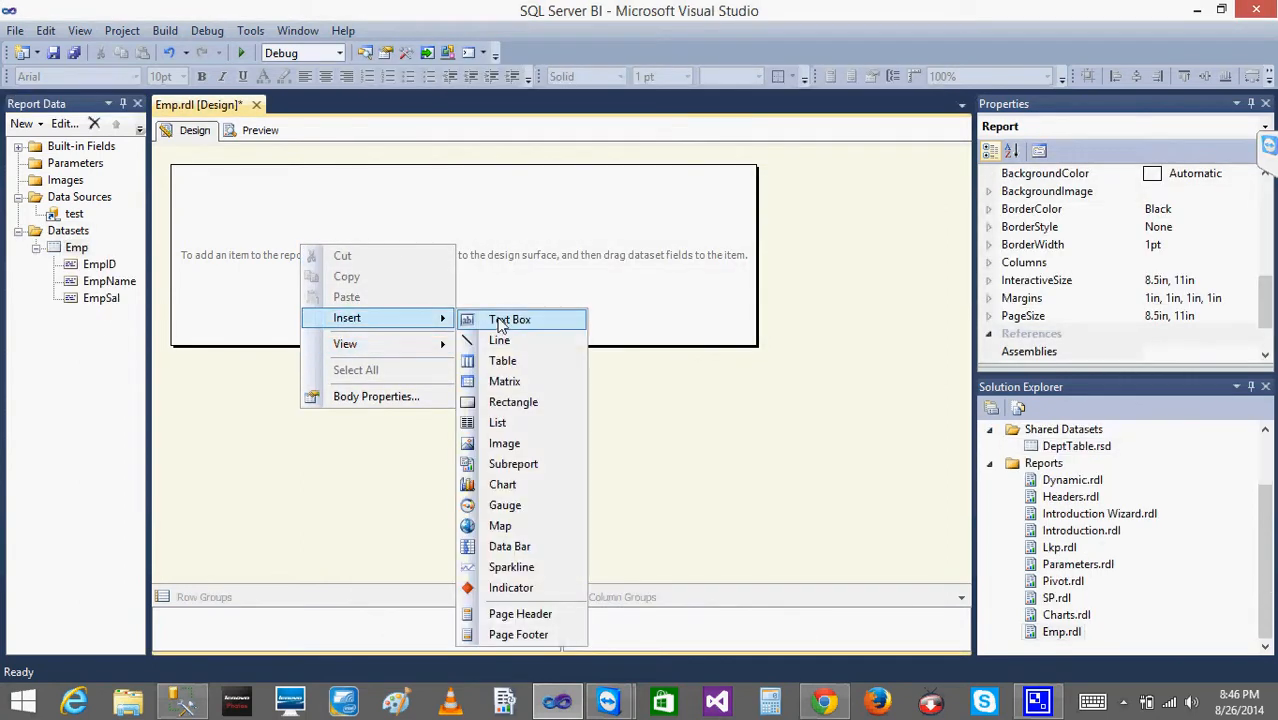
left_click(503, 361)
left_click_drag(77, 247, 330, 272)
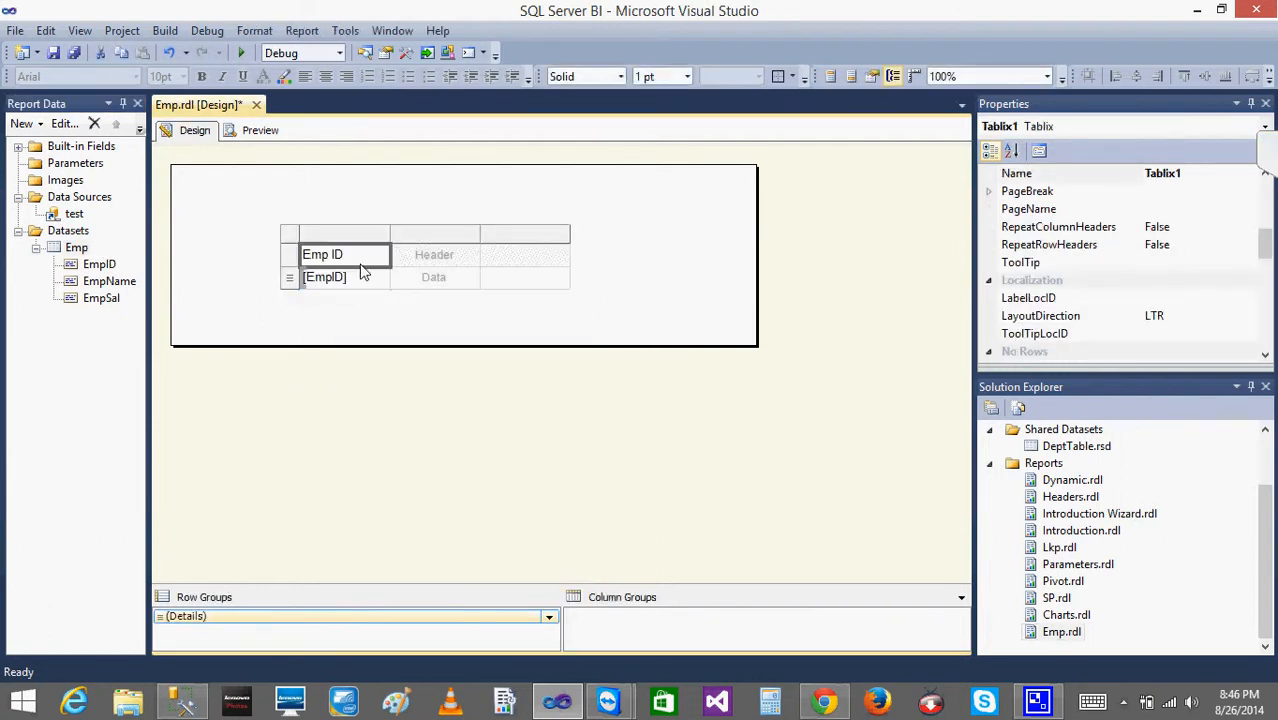
left_click_drag(106, 280, 518, 291)
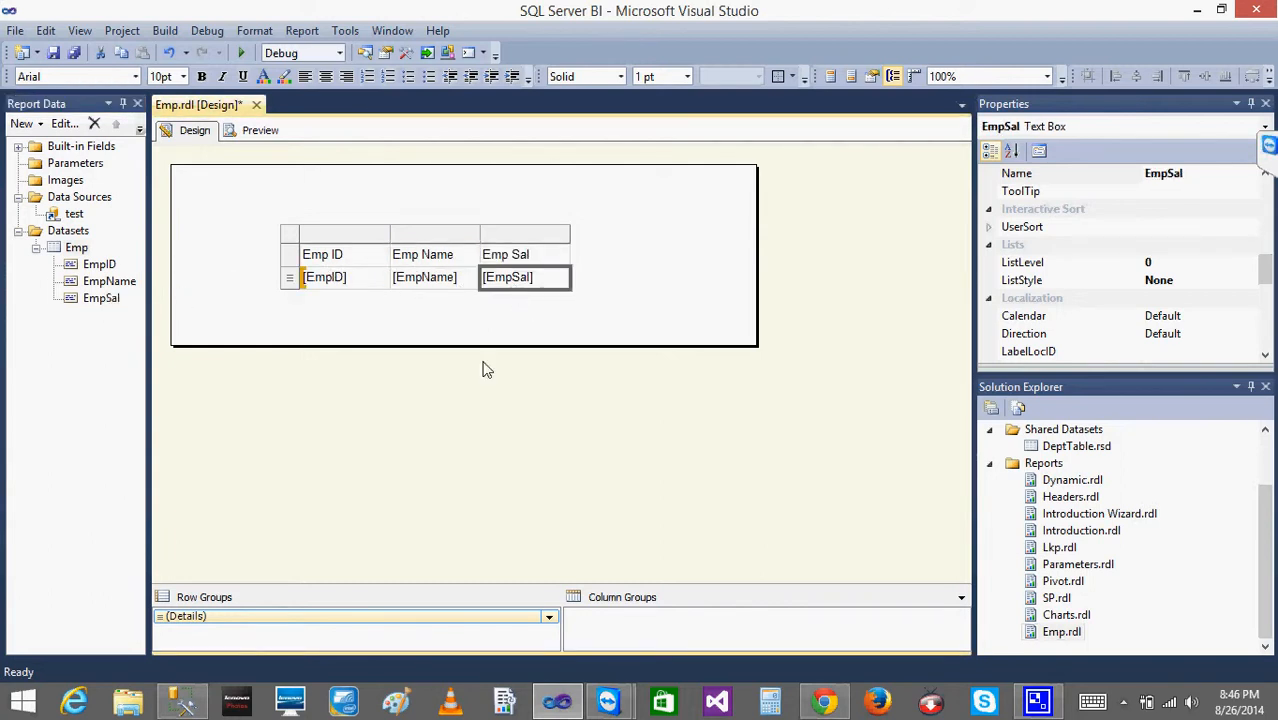
left_click(487, 358)
left_click(490, 304)
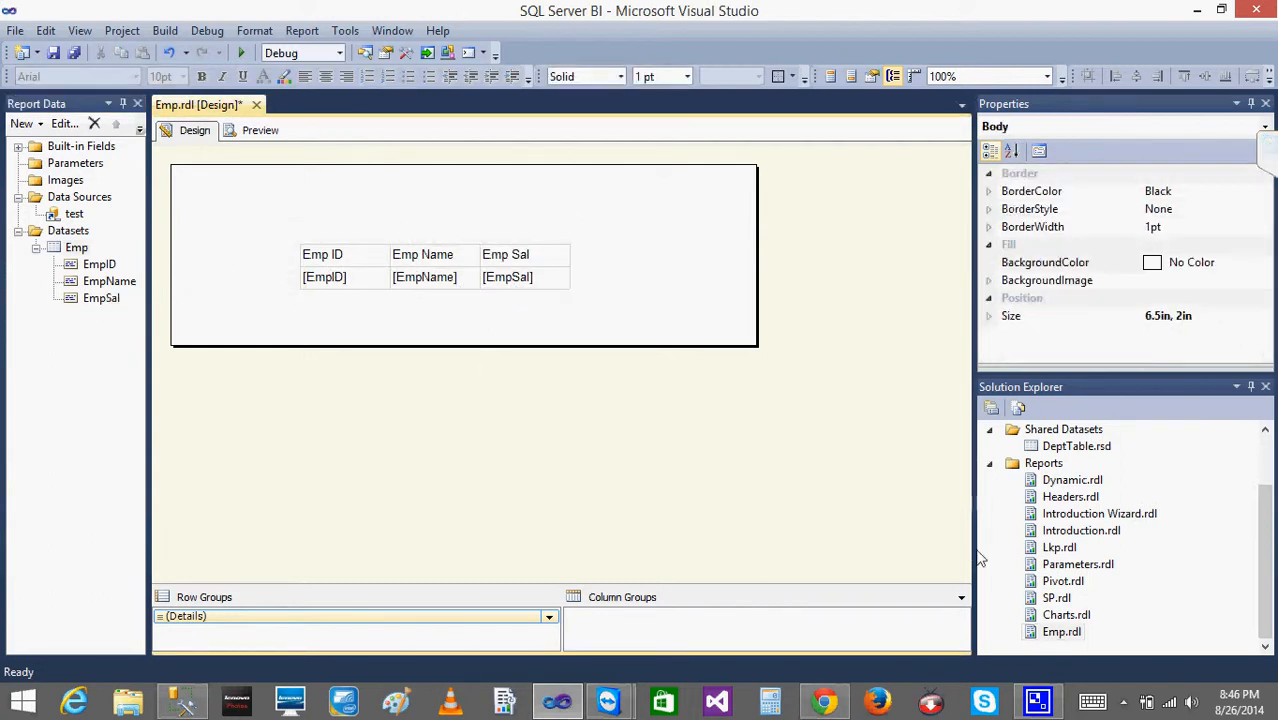
Add a new empty report named EMpAddress.rdl to the project's Reports folder.
right_click(1047, 465)
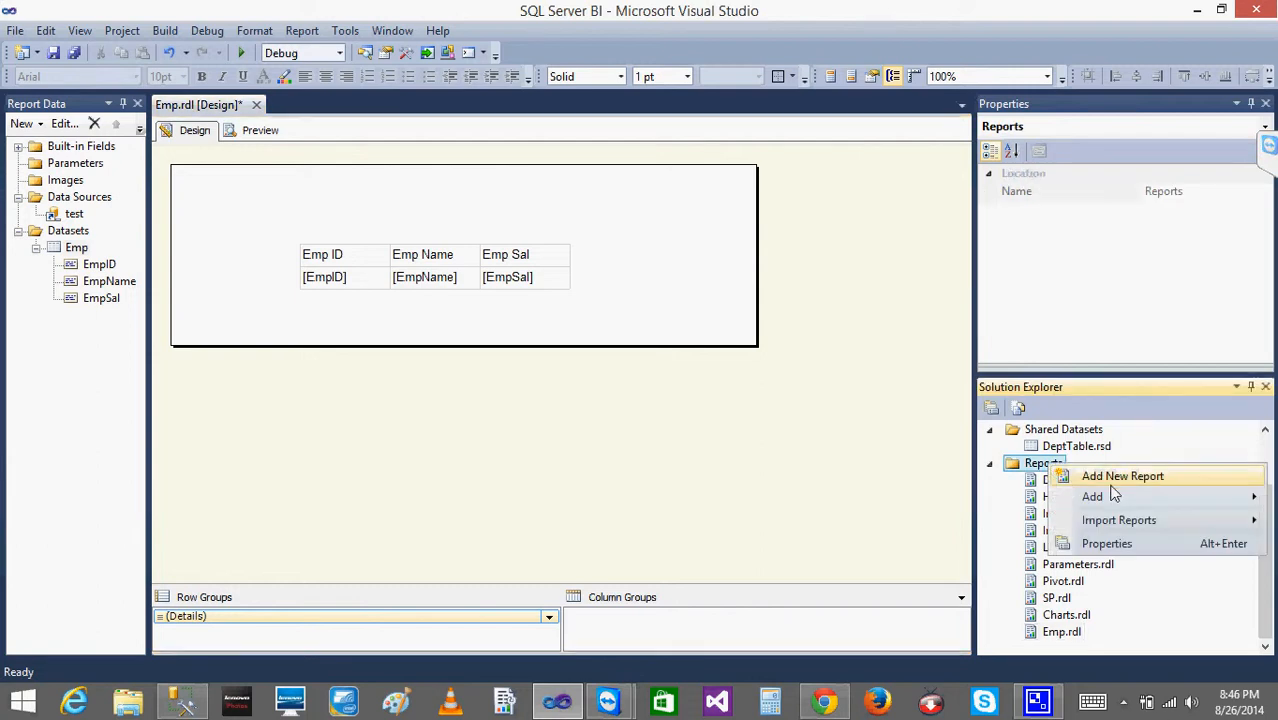
mouse_move(1093, 497)
left_click(985, 500)
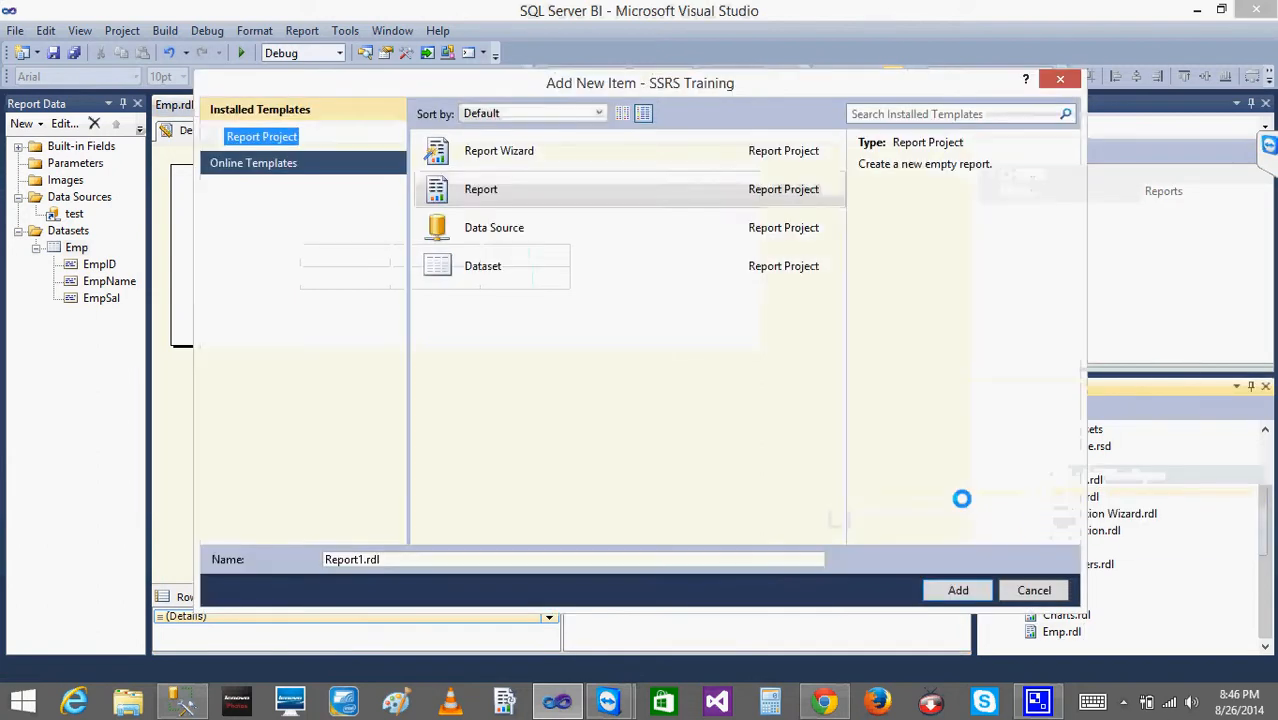
left_click(363, 559)
key("BackSpace")
key("BackSpace")
key("BackSpace")
key("BackSpace")
key("BackSpace")
key("BackSpace")
key("BackSpace")
type("EMpAddress")
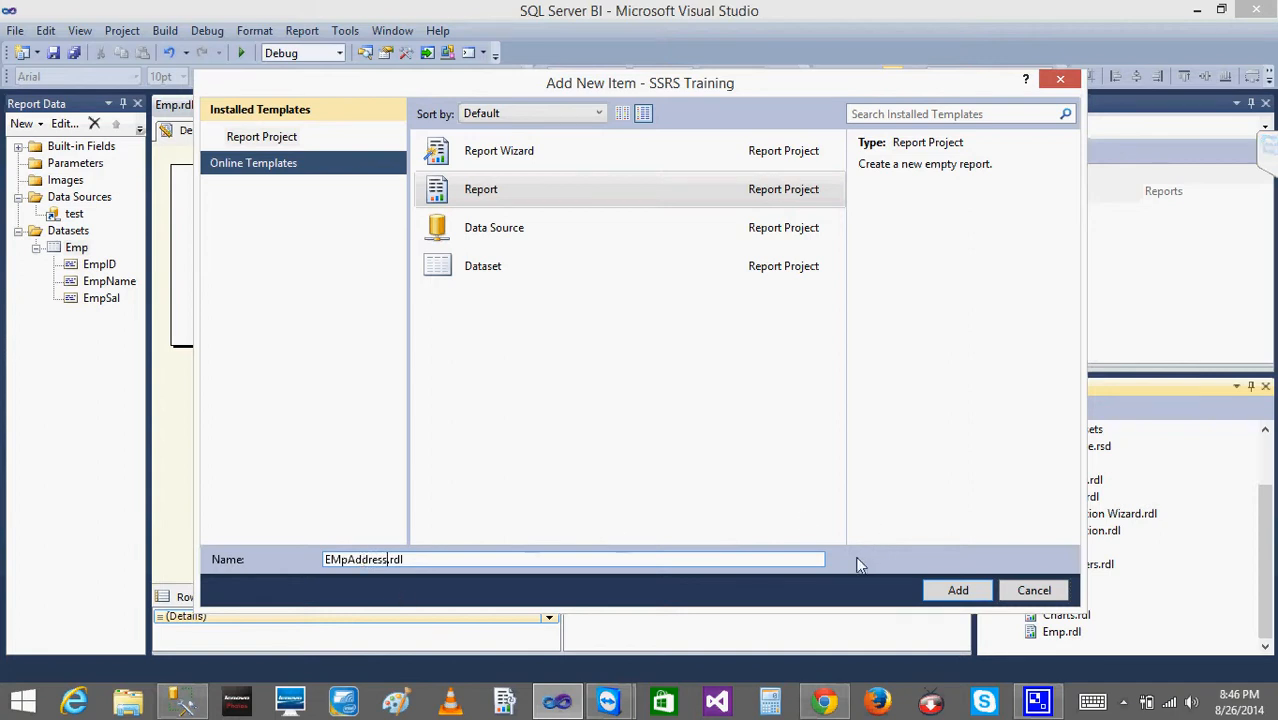
left_click(957, 590)
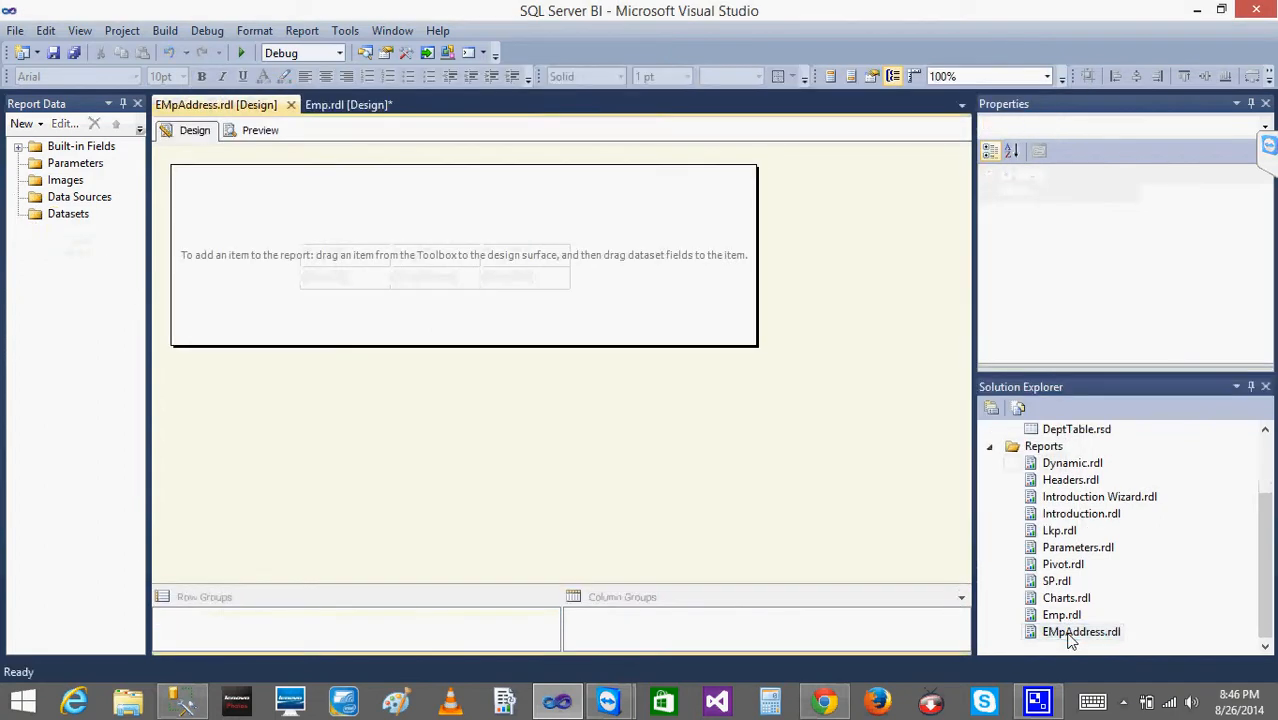
Add a data source named test to the EMpAddress report, referencing the shared data source test.
right_click(92, 200)
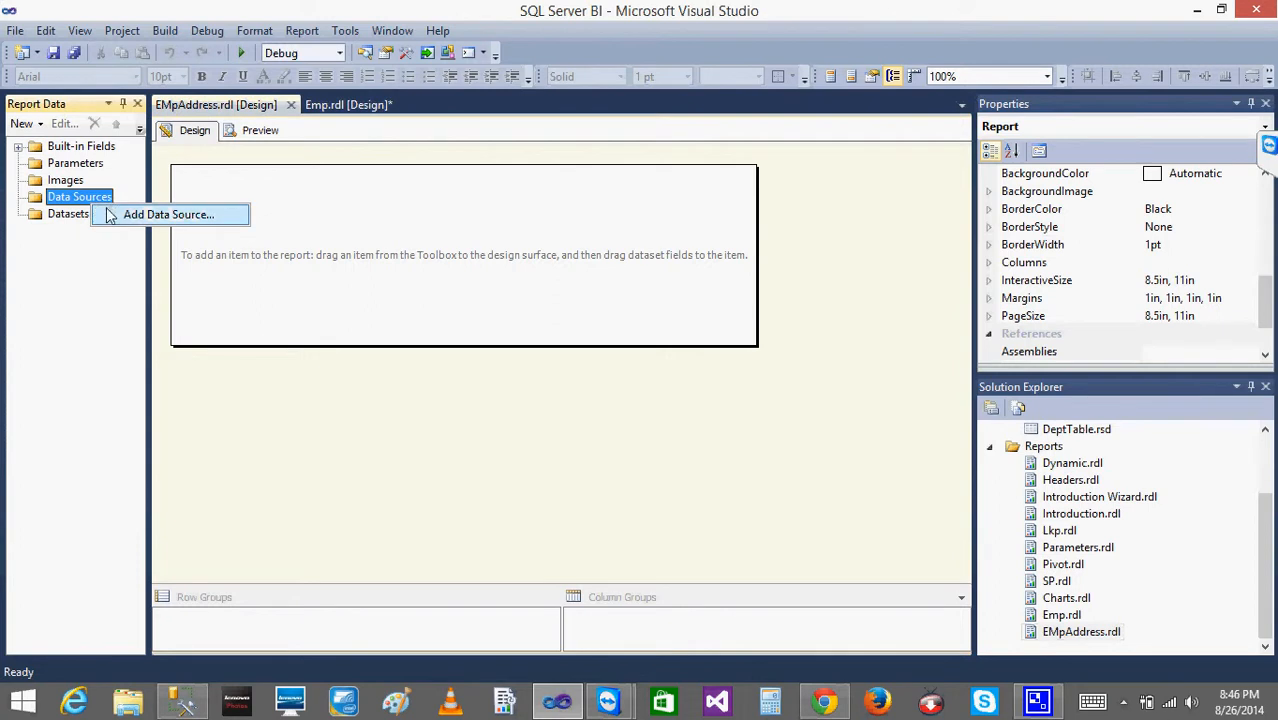
left_click(140, 214)
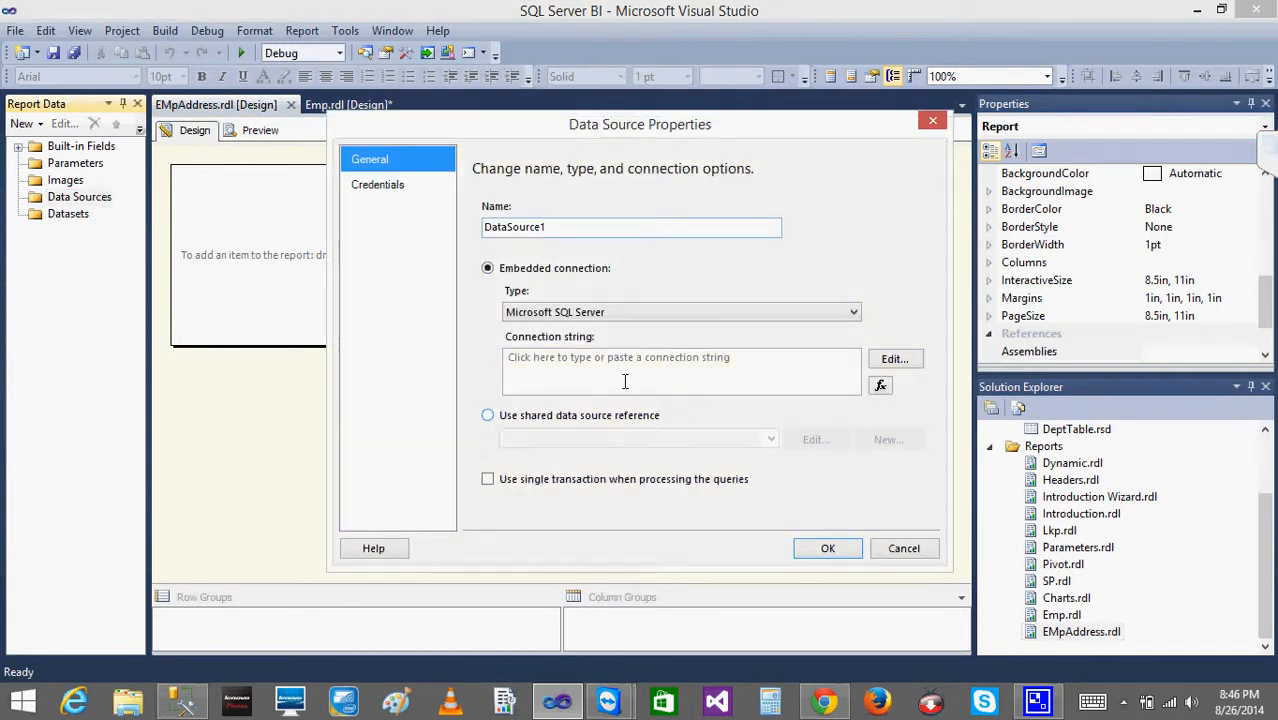
left_click(569, 231)
key("BackSpace")
key("BackSpace")
key("BackSpace")
key("BackSpace")
key("BackSpace")
key("BackSpace")
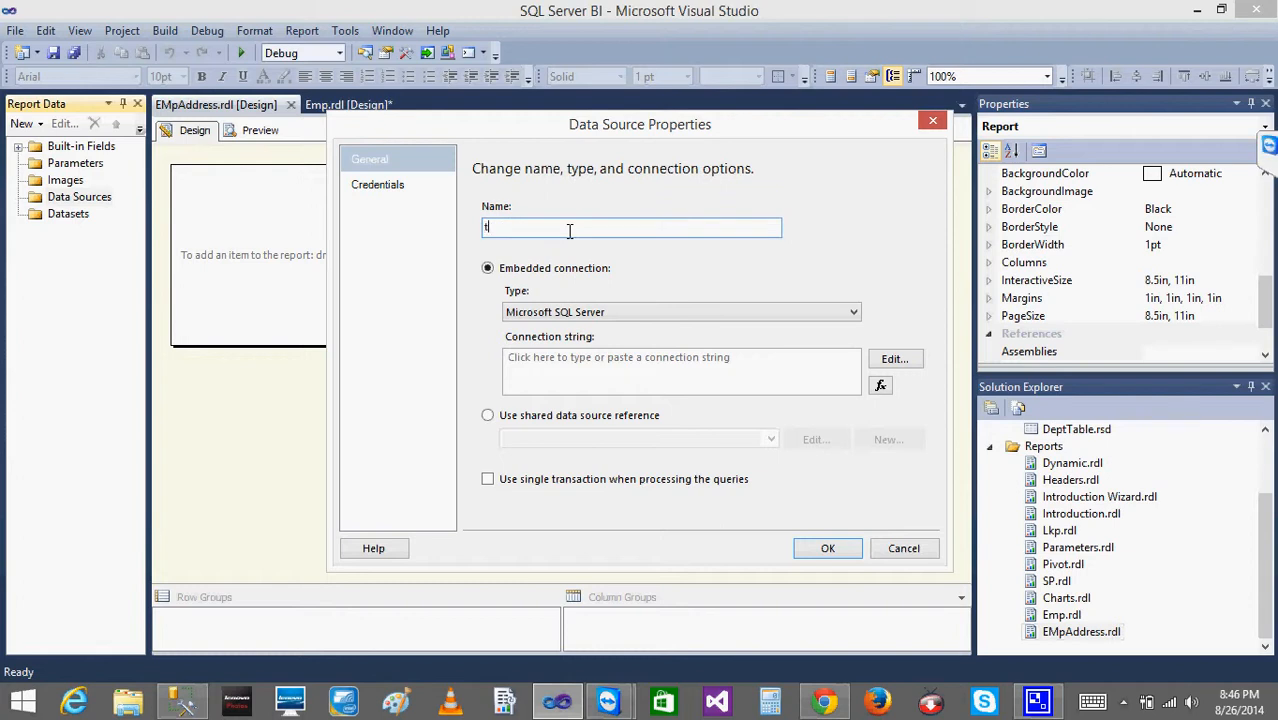
left_click(590, 415)
left_click(771, 440)
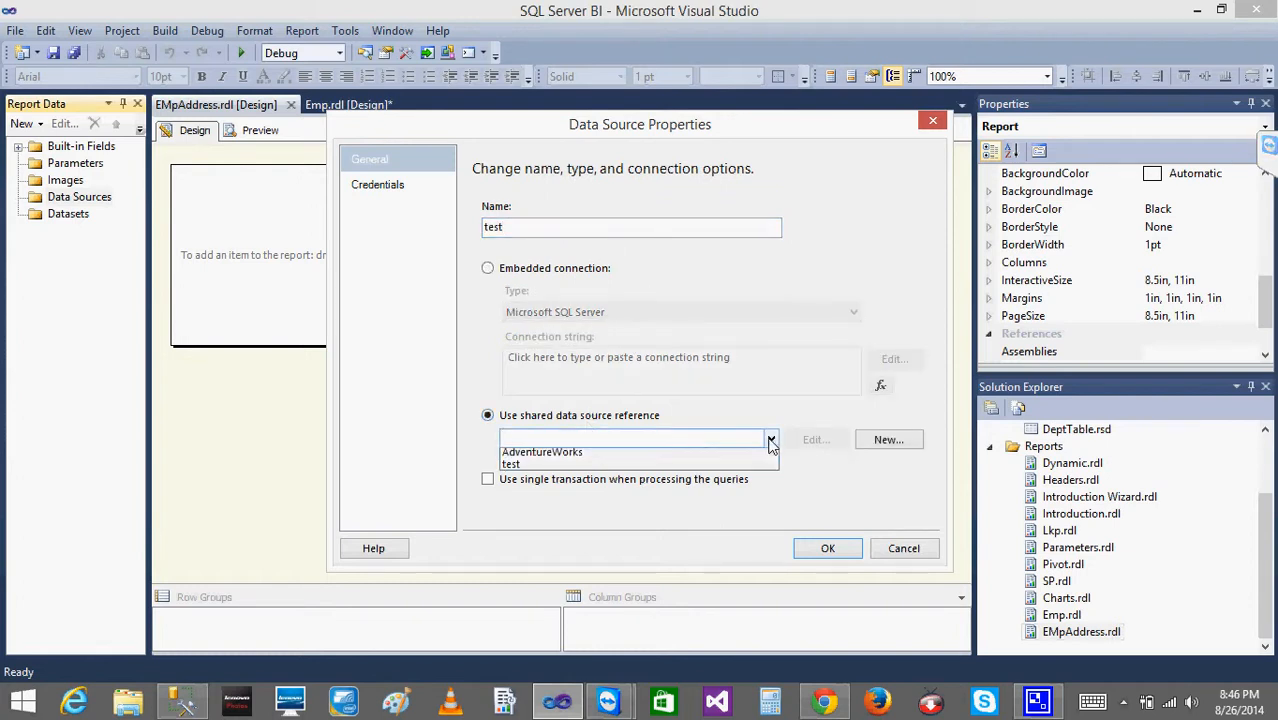
left_click(630, 466)
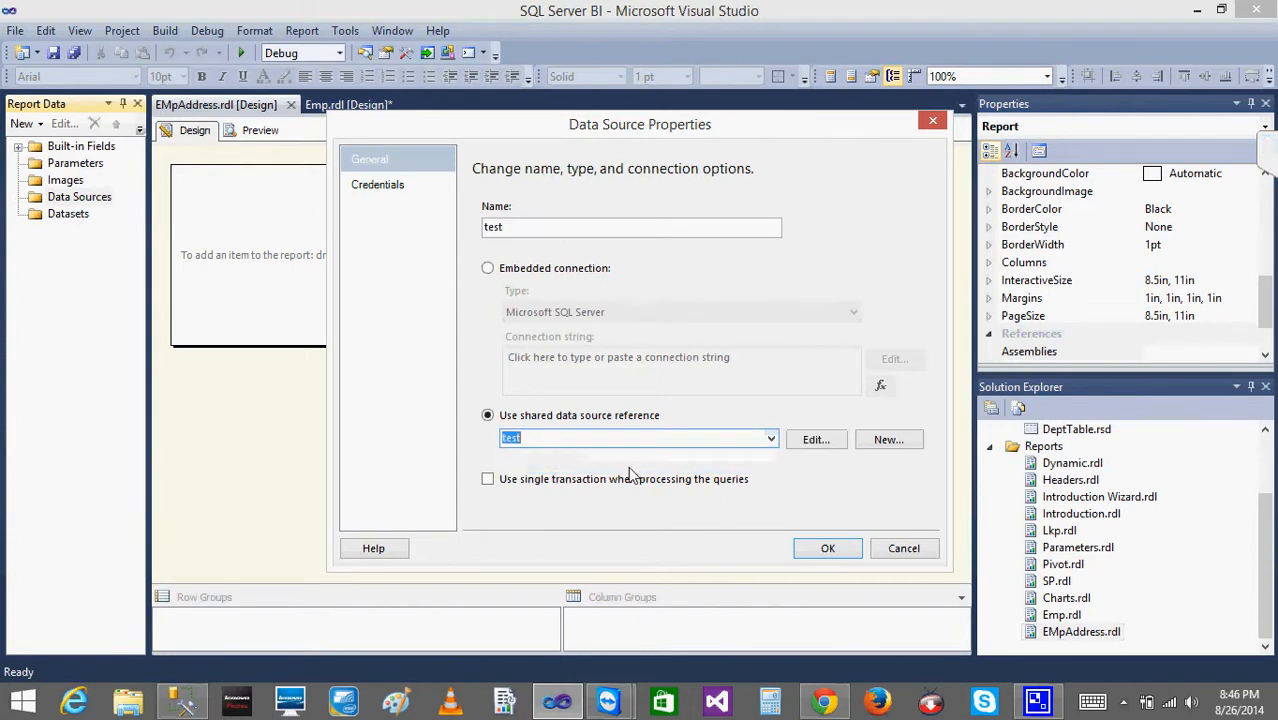
left_click(806, 550)
Add a dataset embedded in the report with a query on R_EAddress, checking the address table in SQL Server Management Studio.
right_click(62, 236)
left_click(100, 248)
left_click(203, 704)
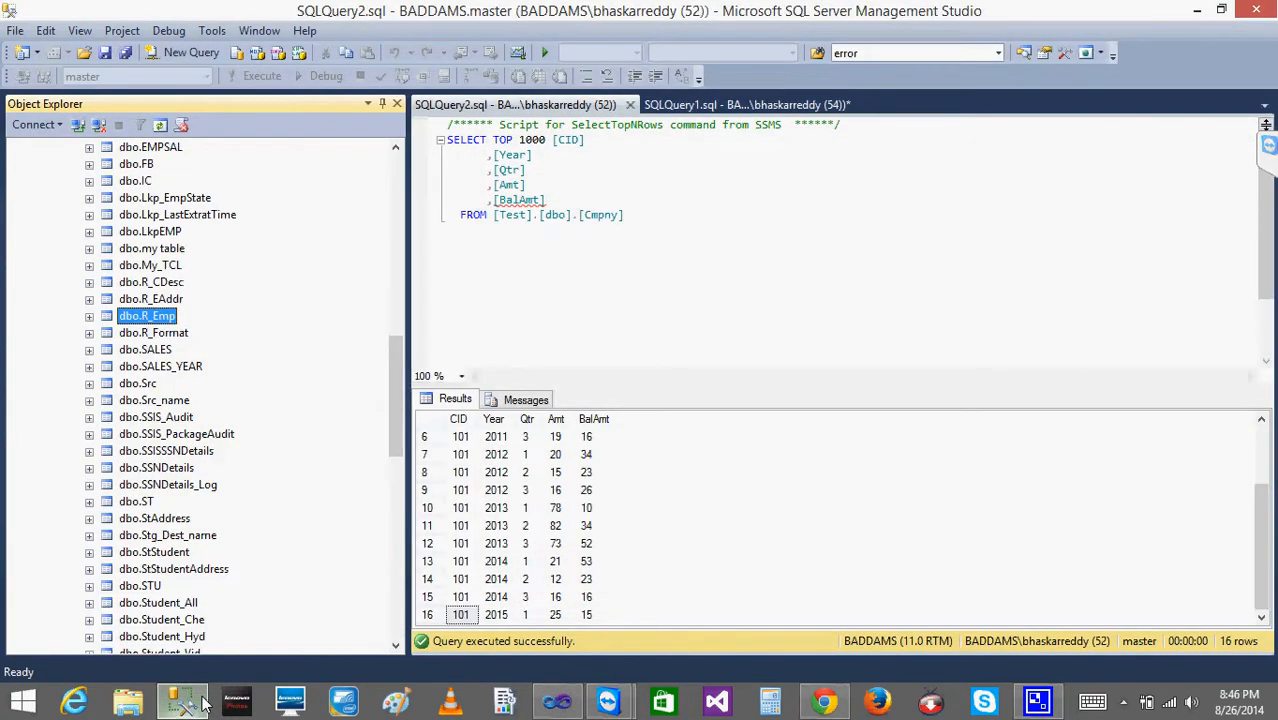
left_click(203, 704)
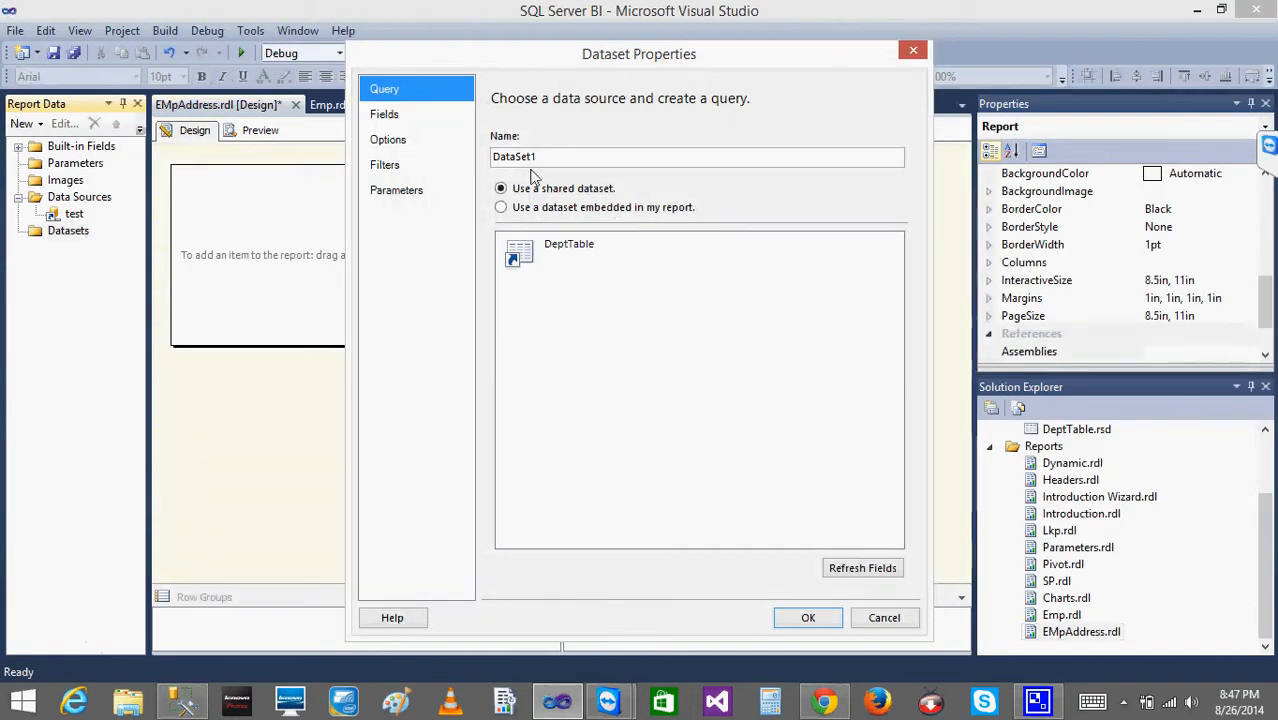
left_click(501, 207)
left_click(548, 390)
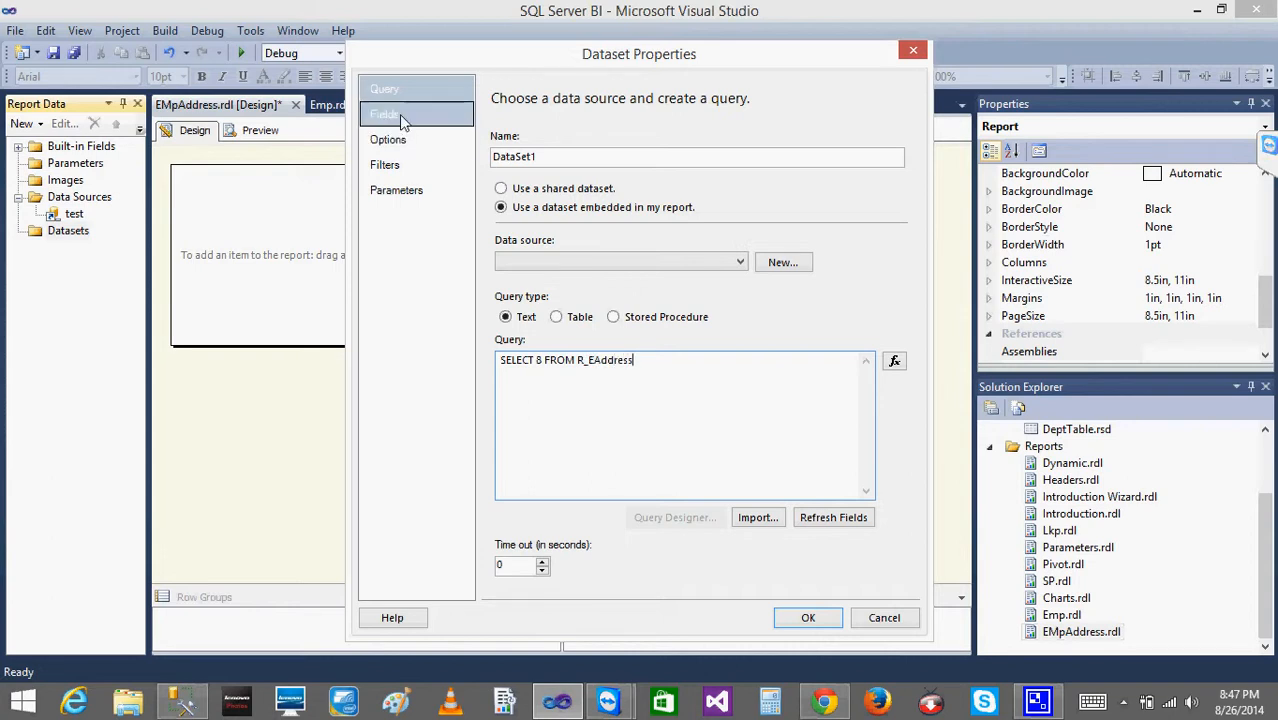
Name the dataset EAddr.
left_click(539, 156)
key("BackSpace")
key("BackSpace")
key("BackSpace")
key("BackSpace")
key("BackSpace")
key("BackSpace")
key("BackSpace")
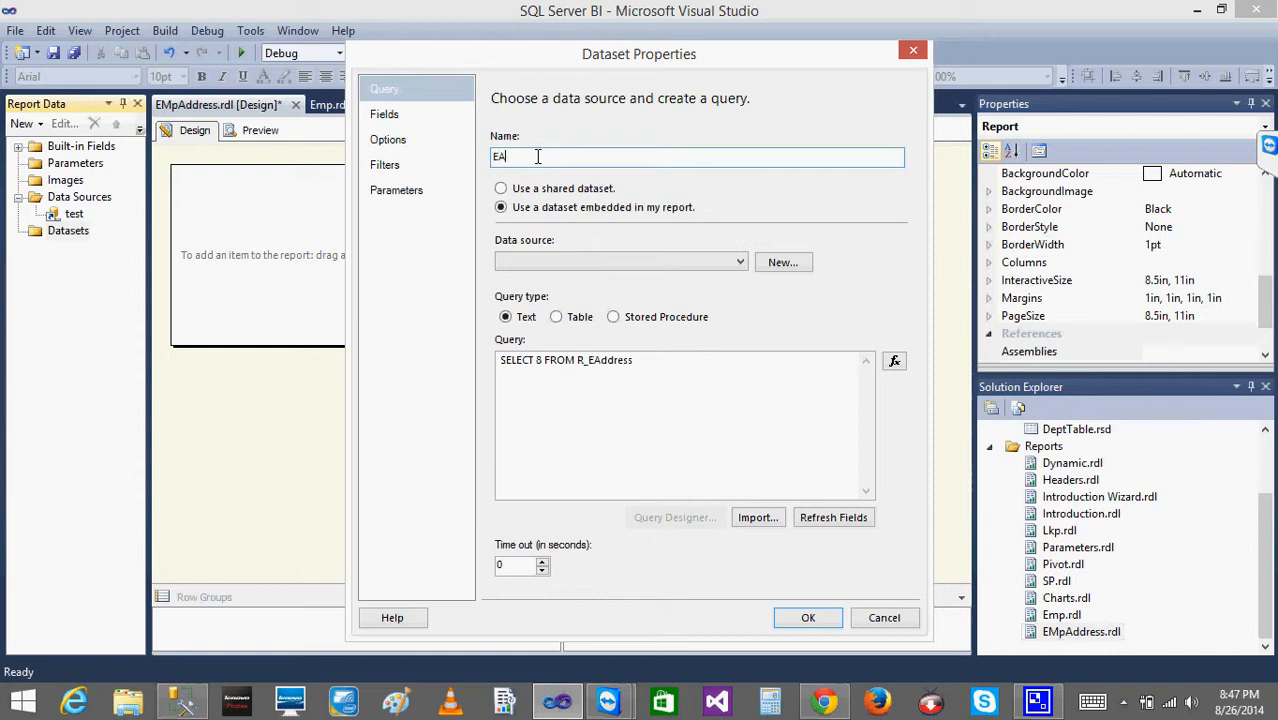
Correct the dataset query to SELECT * FROM R_EAddr, checking the table name in SQL Server Management Studio.
left_click(182, 702)
left_click(182, 703)
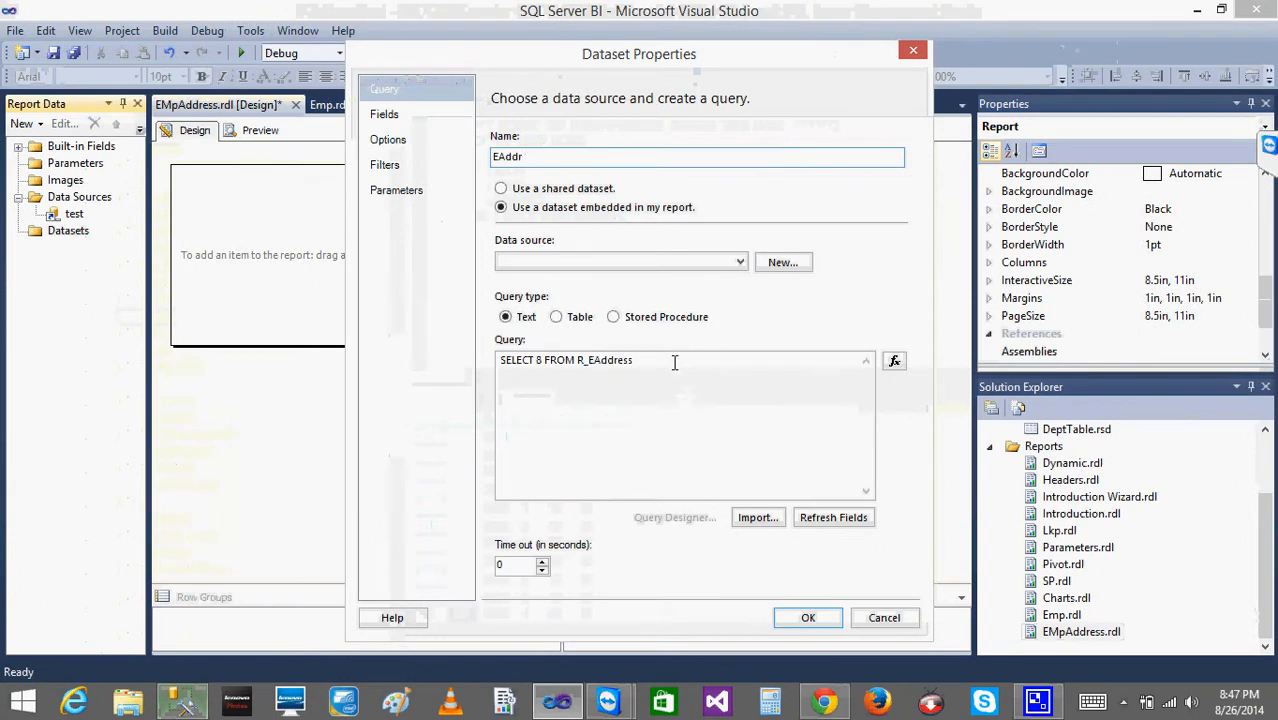
key("BackSpace")
key("BackSpace")
key("BackSpace")
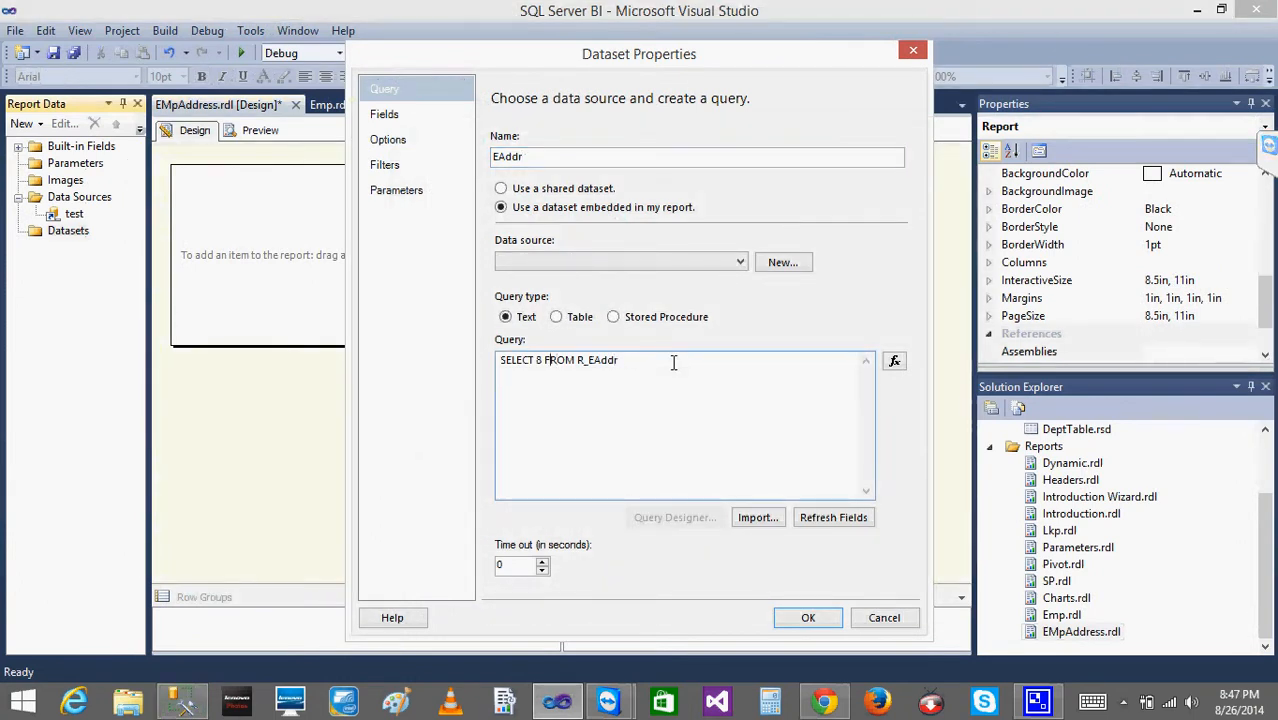
key("BackSpace")
type("*")
Assign the test data source to the EAddr dataset and save it.
left_click(655, 264)
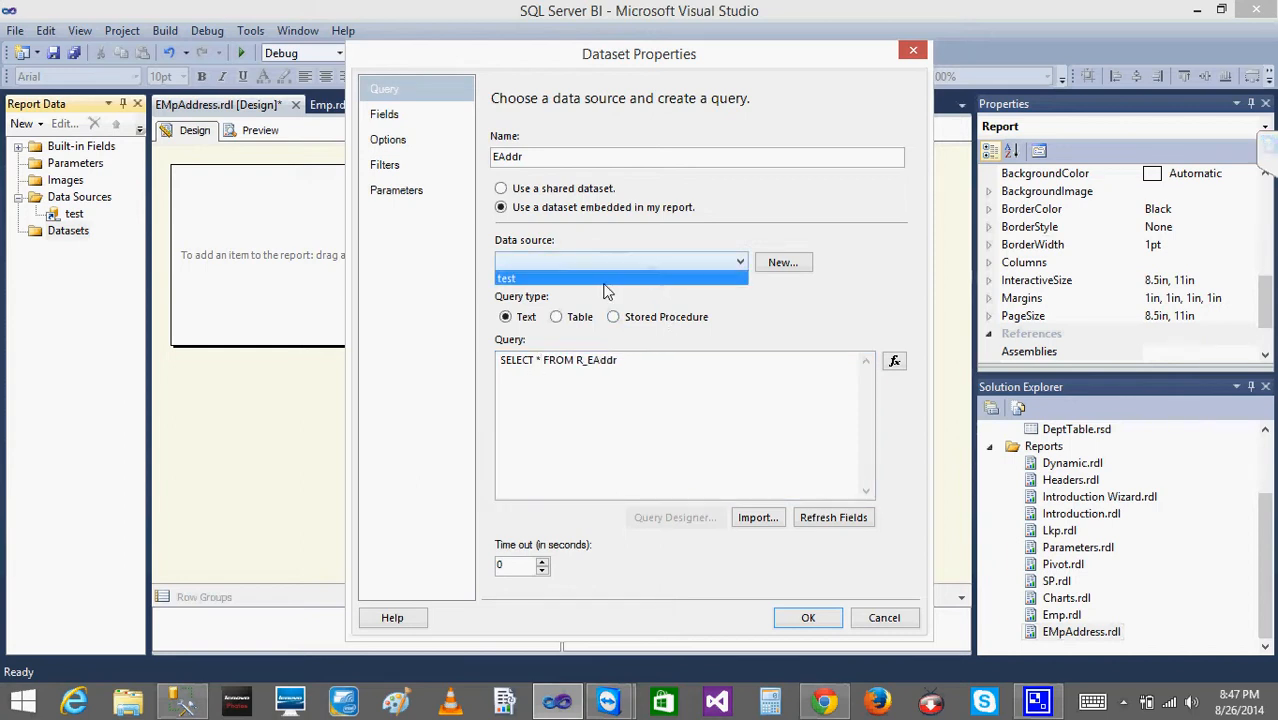
left_click(604, 280)
left_click(806, 618)
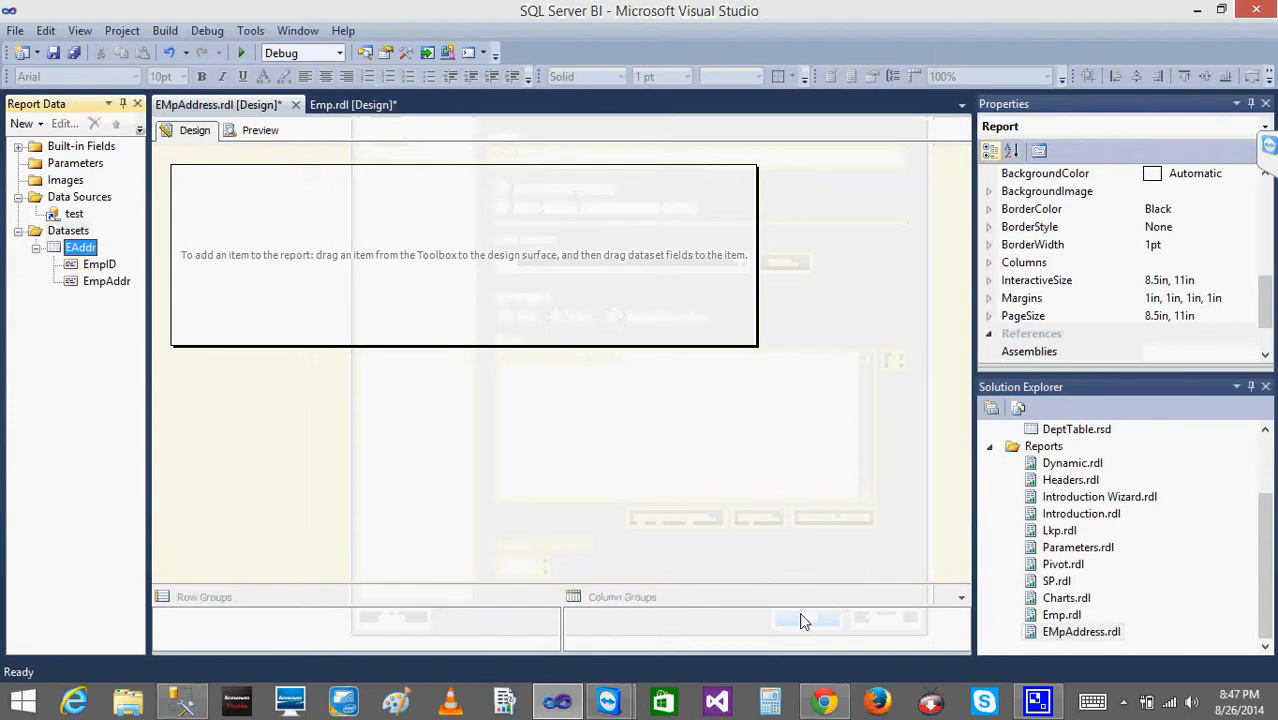
Insert a table in the EMpAddress report body and fill its first two columns with the EmpID and EmpAddr fields.
left_click(197, 257)
right_click(316, 218)
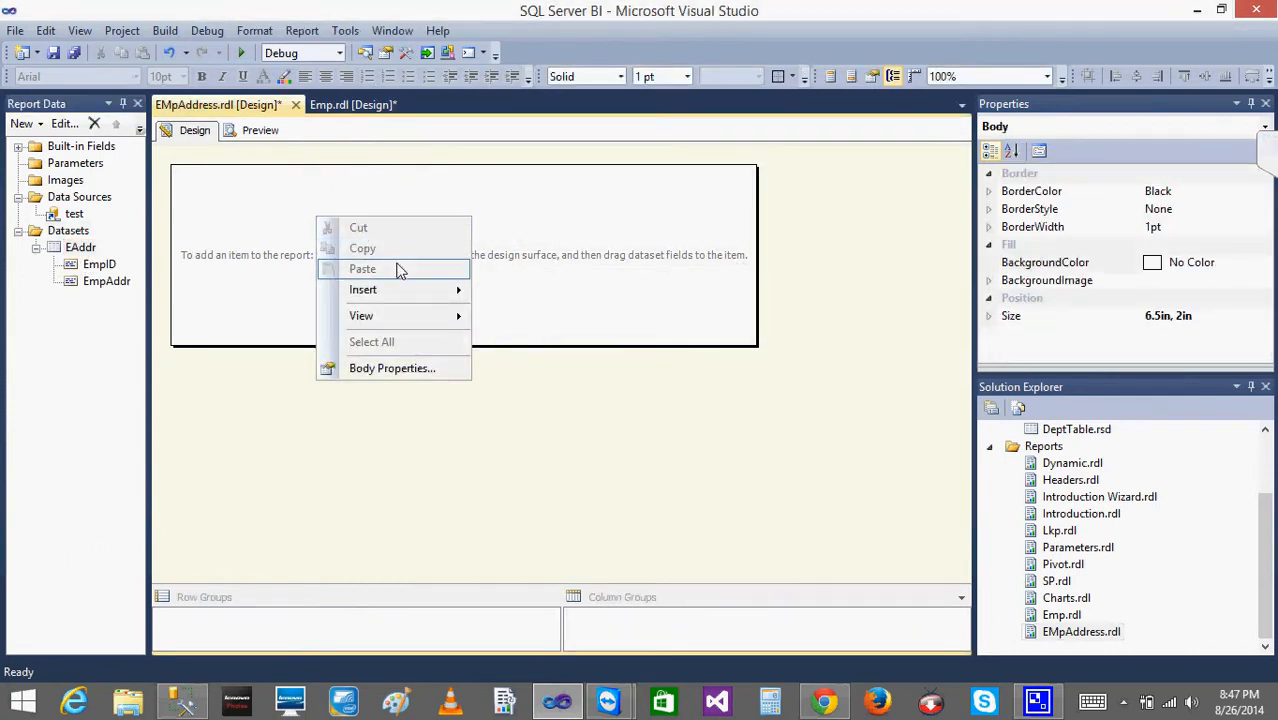
mouse_move(405, 289)
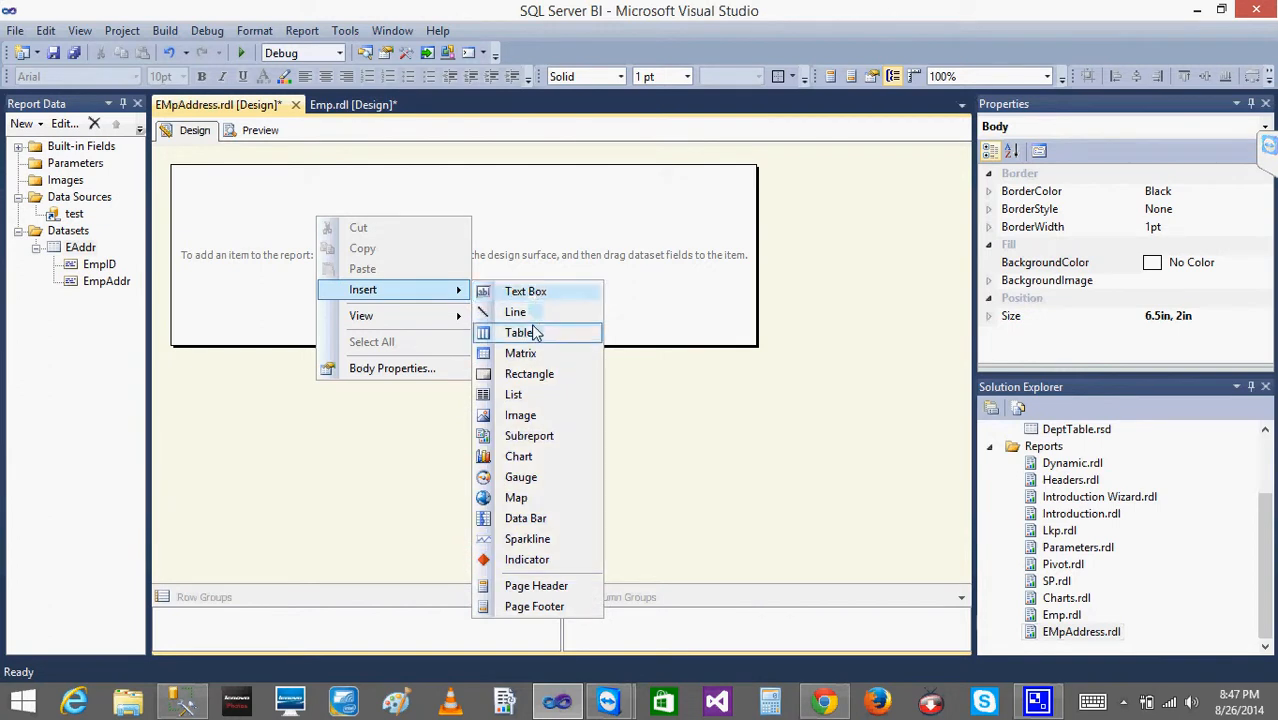
left_click(518, 332)
left_click_drag(92, 266, 340, 252)
left_click(108, 282)
left_click_drag(108, 284, 445, 250)
Delete the empty third column of the EMpAddress table.
left_click(541, 208)
right_click(535, 219)
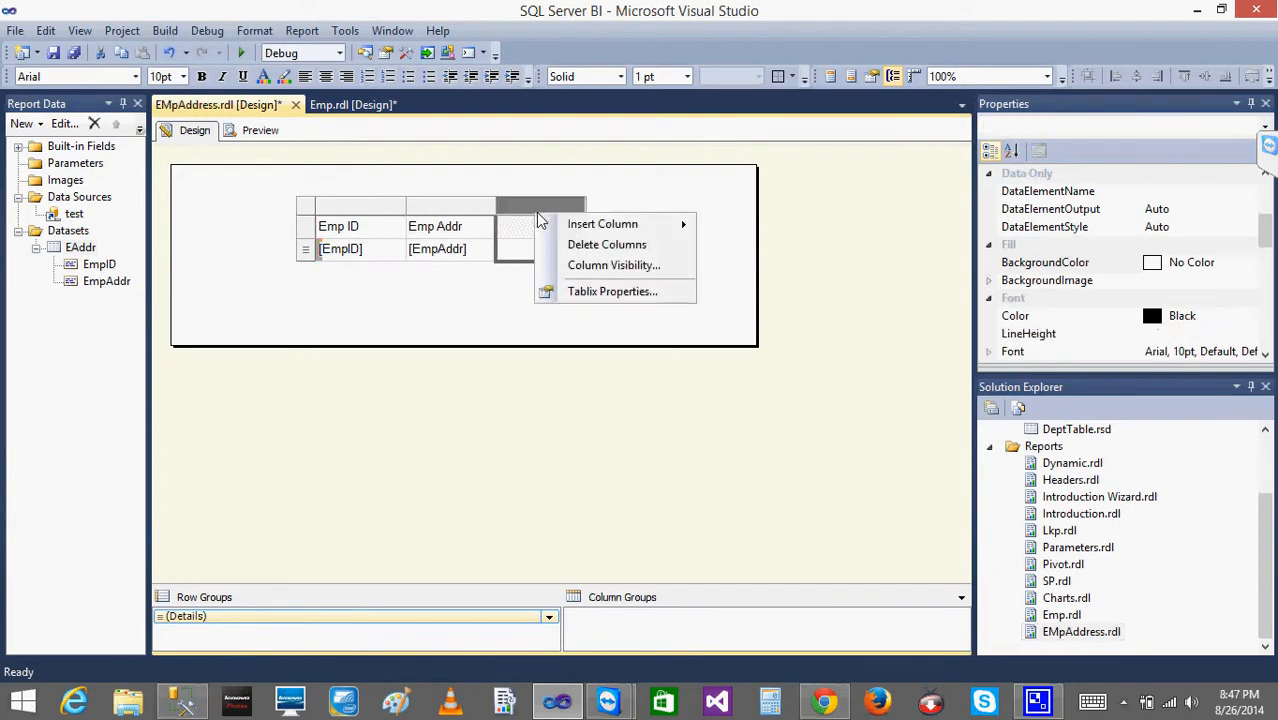
left_click(600, 246)
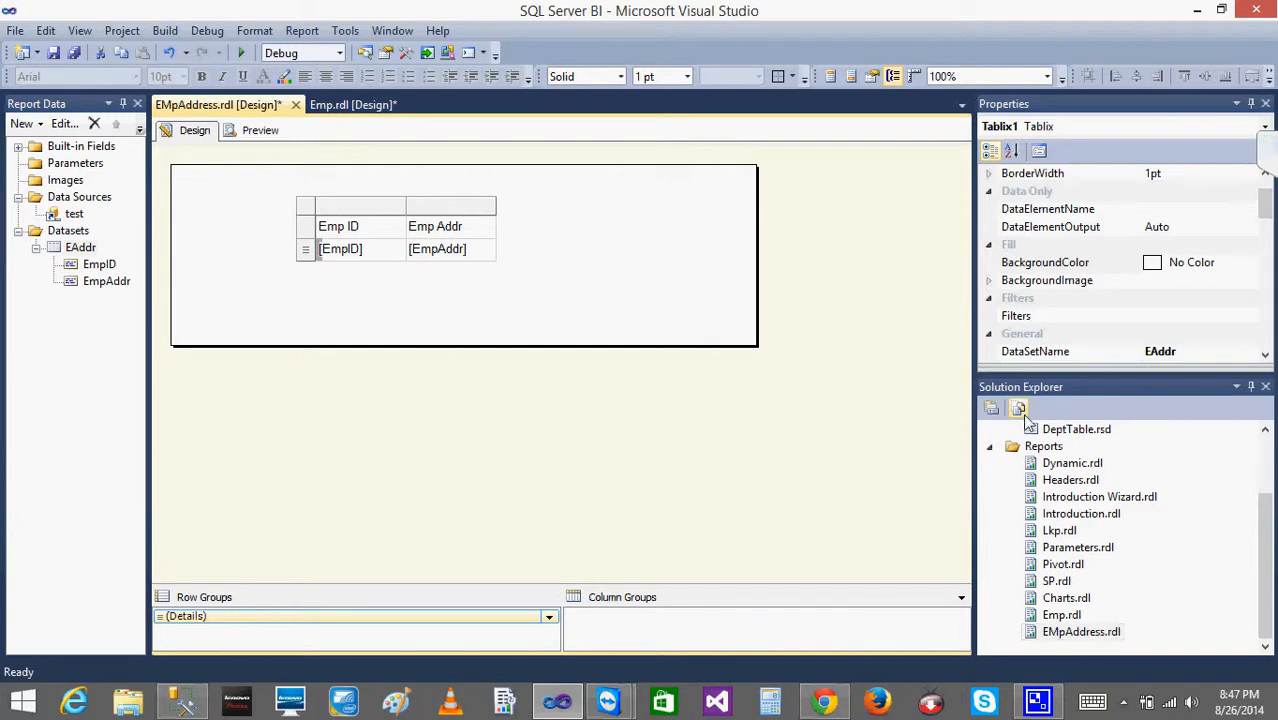
In the Emp report's table, insert a new column to the right of Emp Sal.
left_click(366, 106)
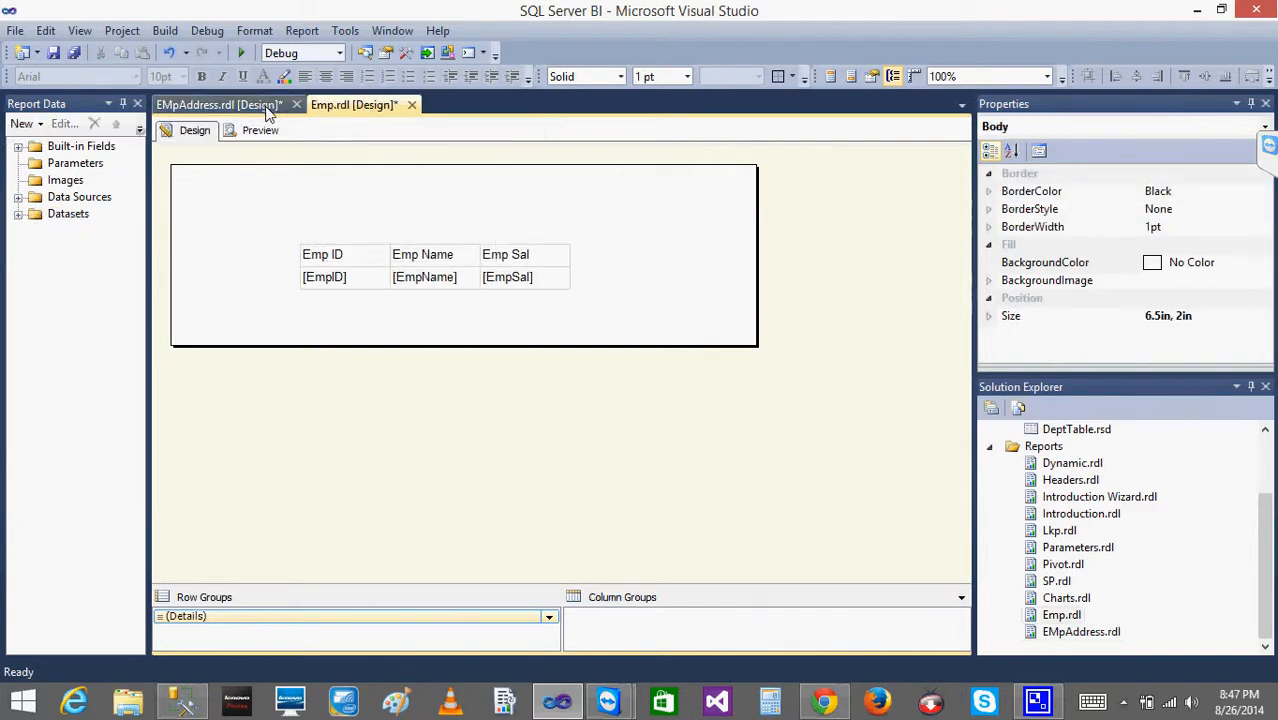
left_click(218, 104)
left_click(358, 105)
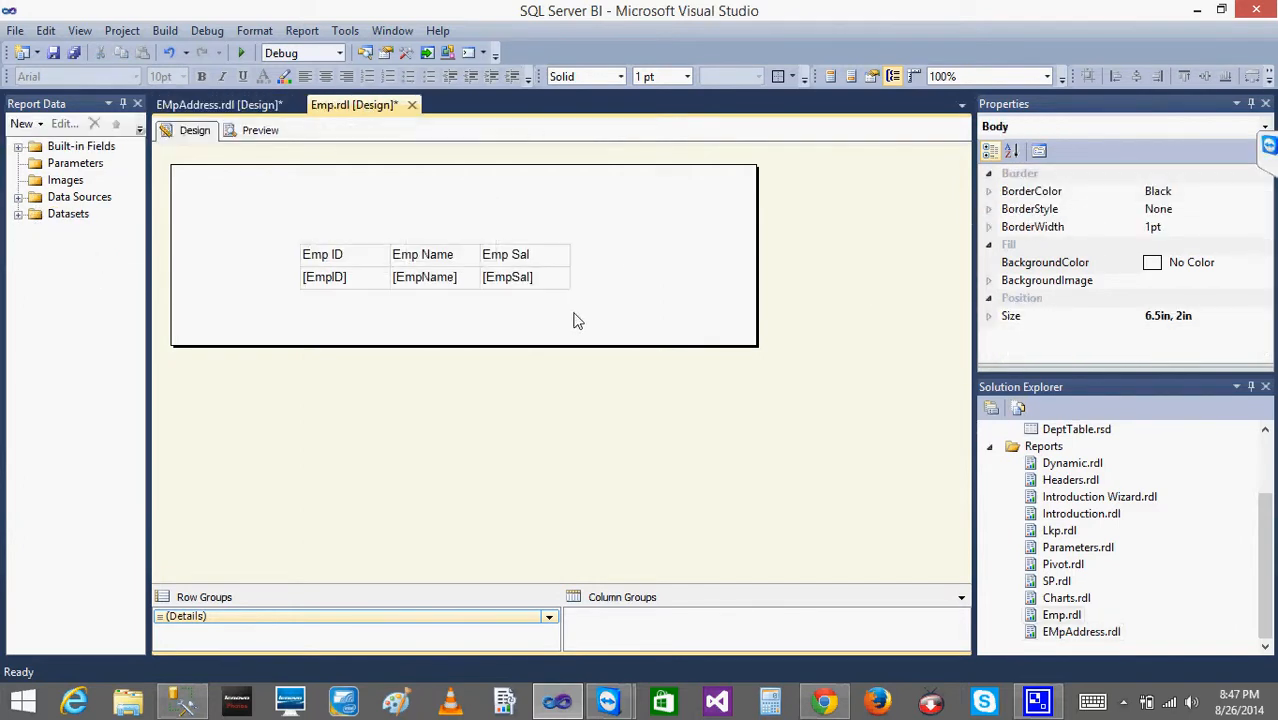
left_click(537, 277)
left_click(528, 234)
right_click(529, 238)
mouse_move(608, 255)
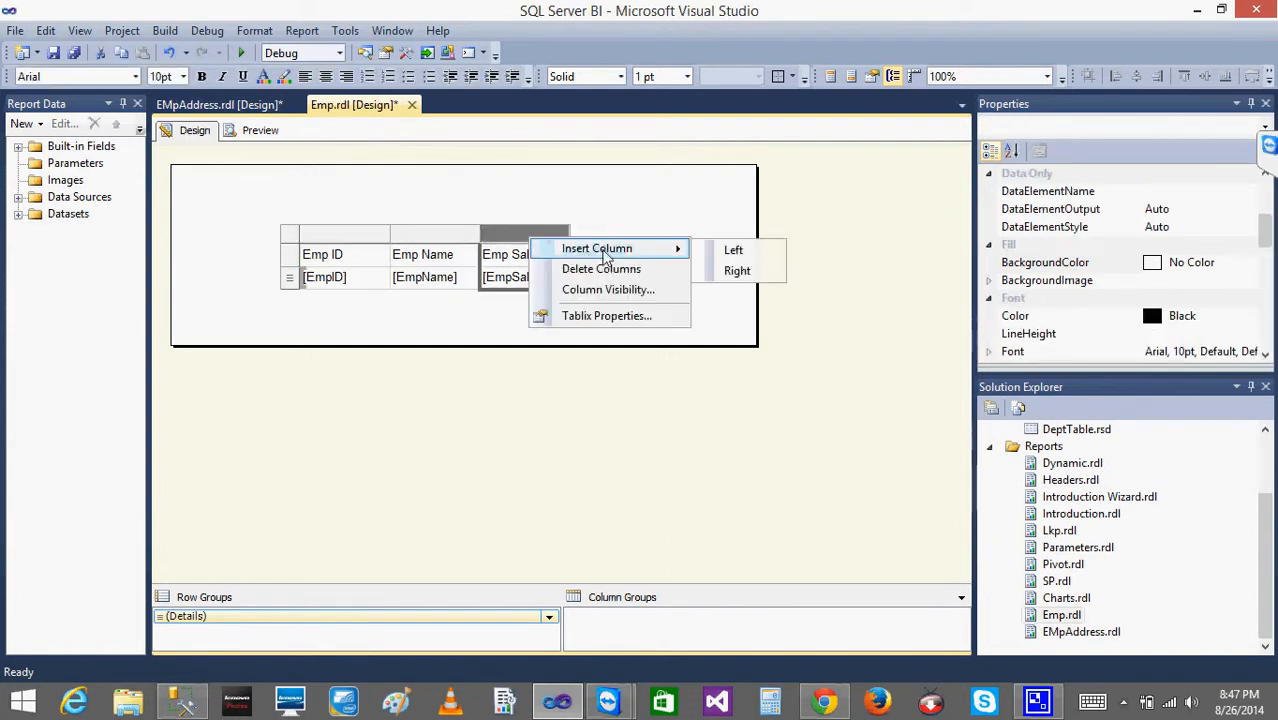
left_click(736, 272)
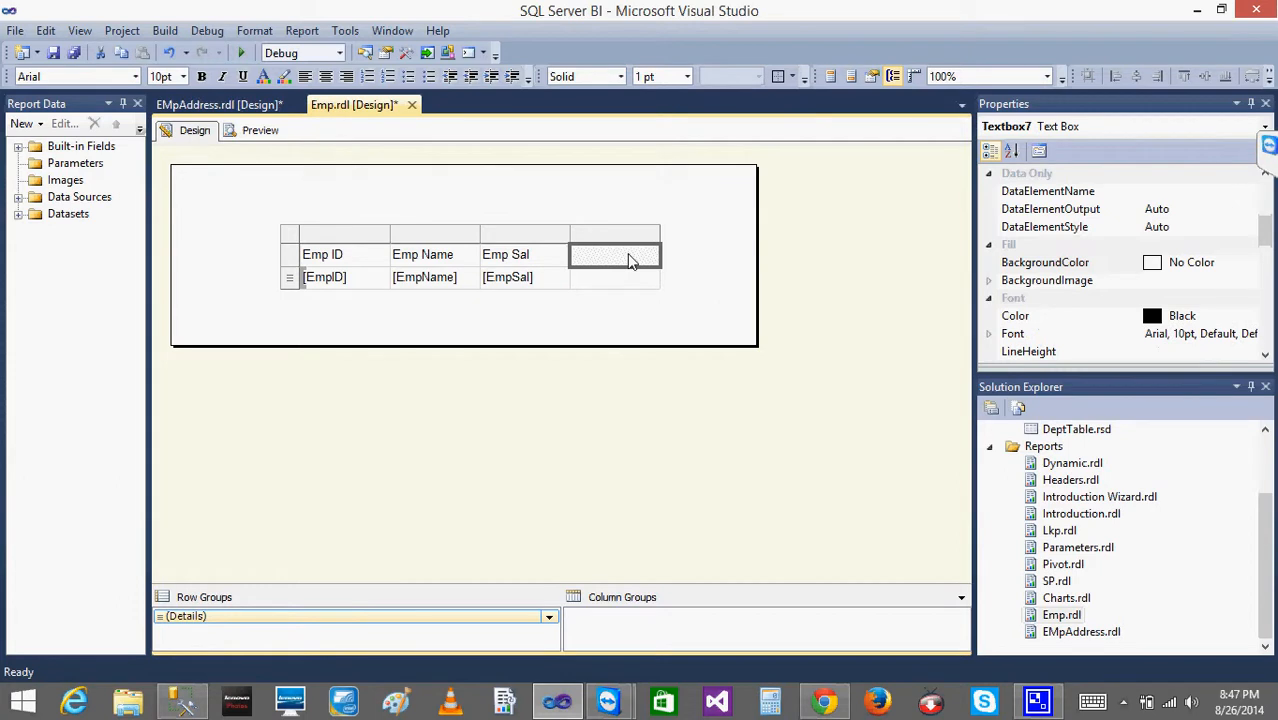
Enter the header Address Details for the new column.
left_click(629, 258)
type("Addre")
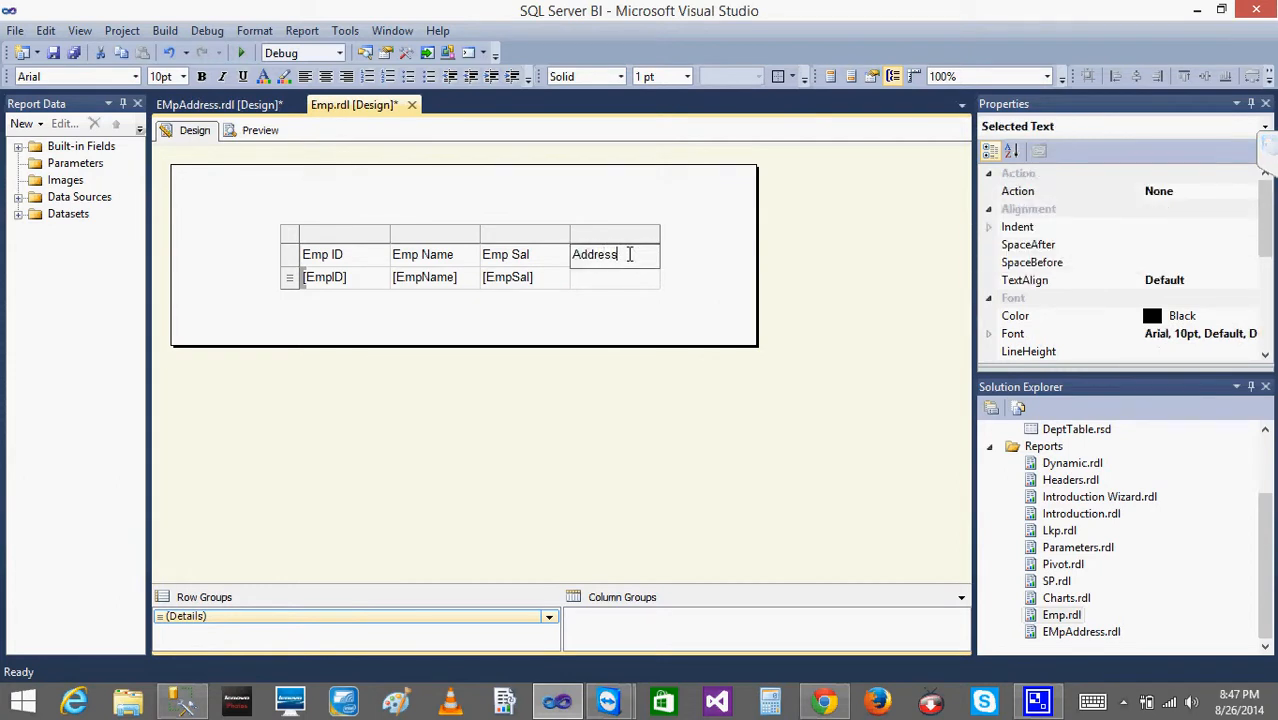
type("ss De")
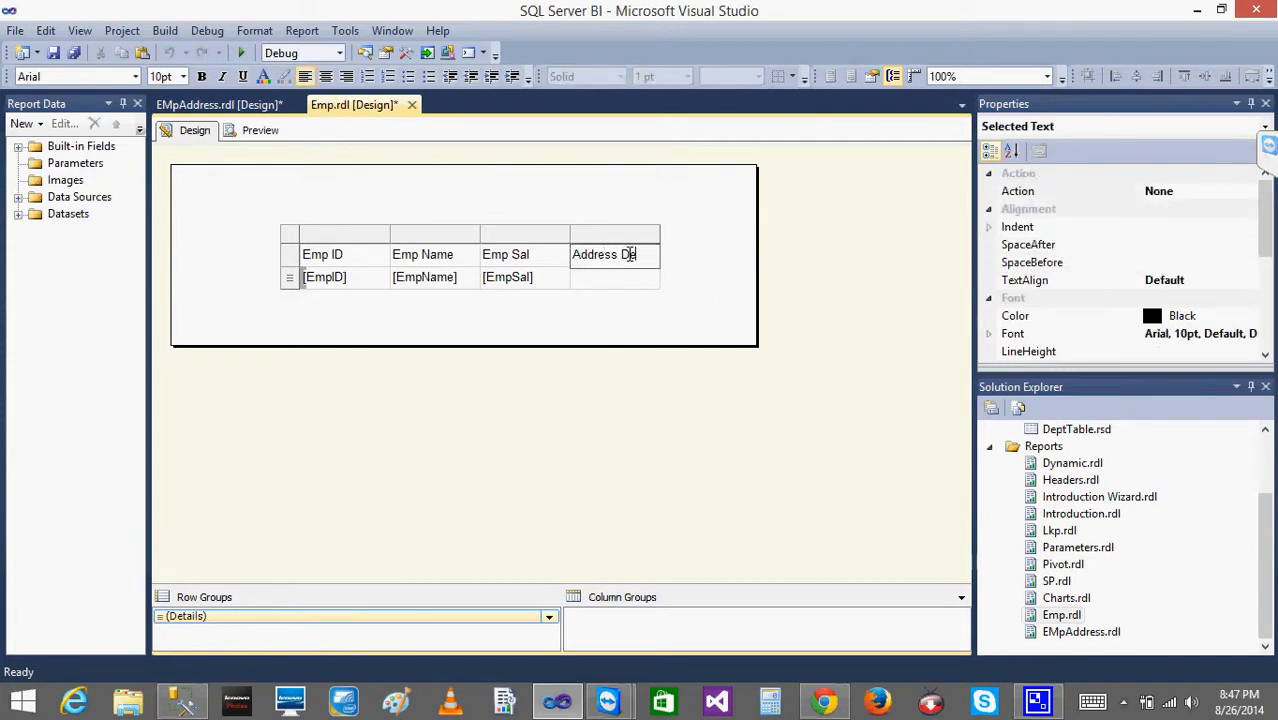
type("tails")
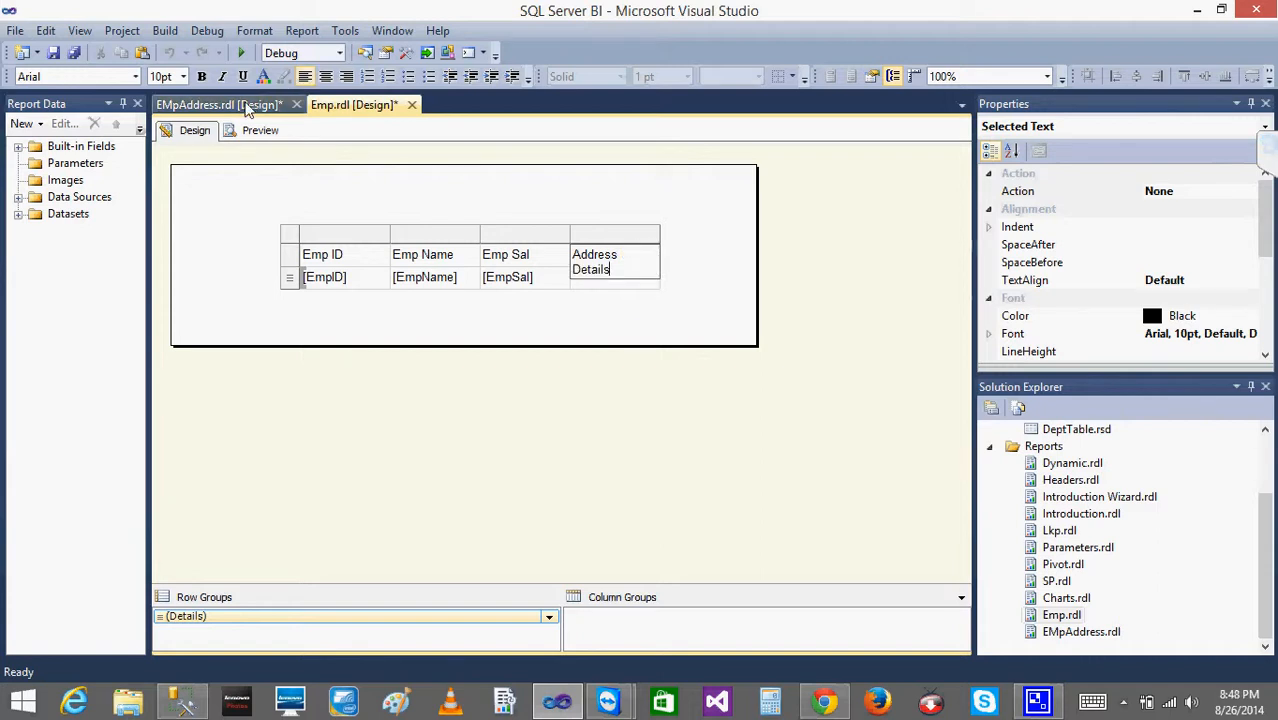
Preview the EMpAddress report and compare it with the address column of the Emp report's table.
left_click(255, 105)
left_click(268, 132)
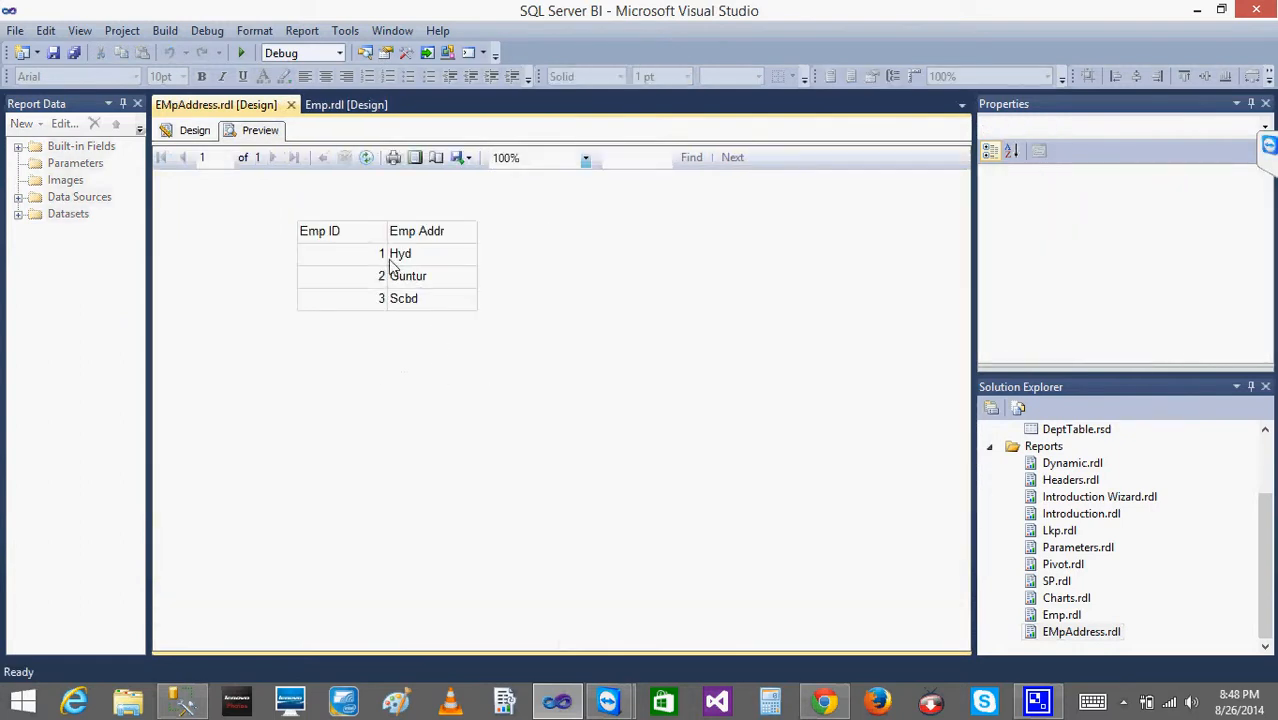
left_click(350, 107)
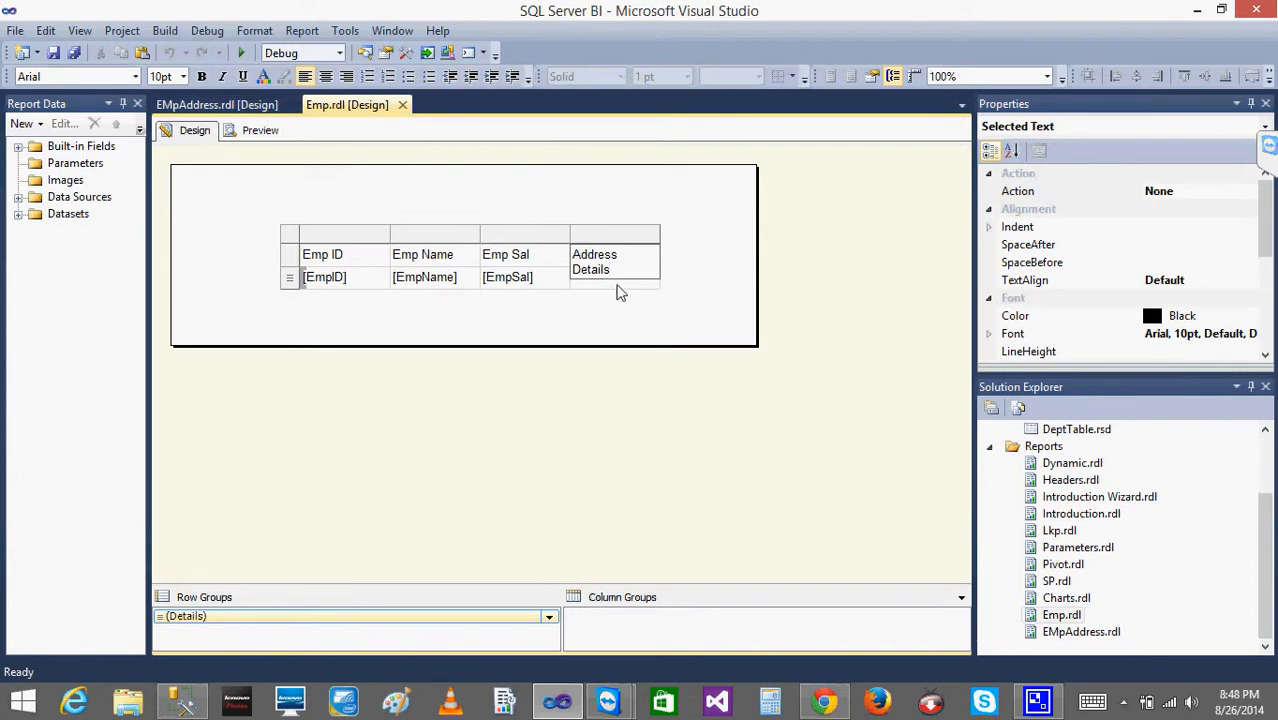
left_click(617, 285)
left_click(617, 285)
left_click(566, 331)
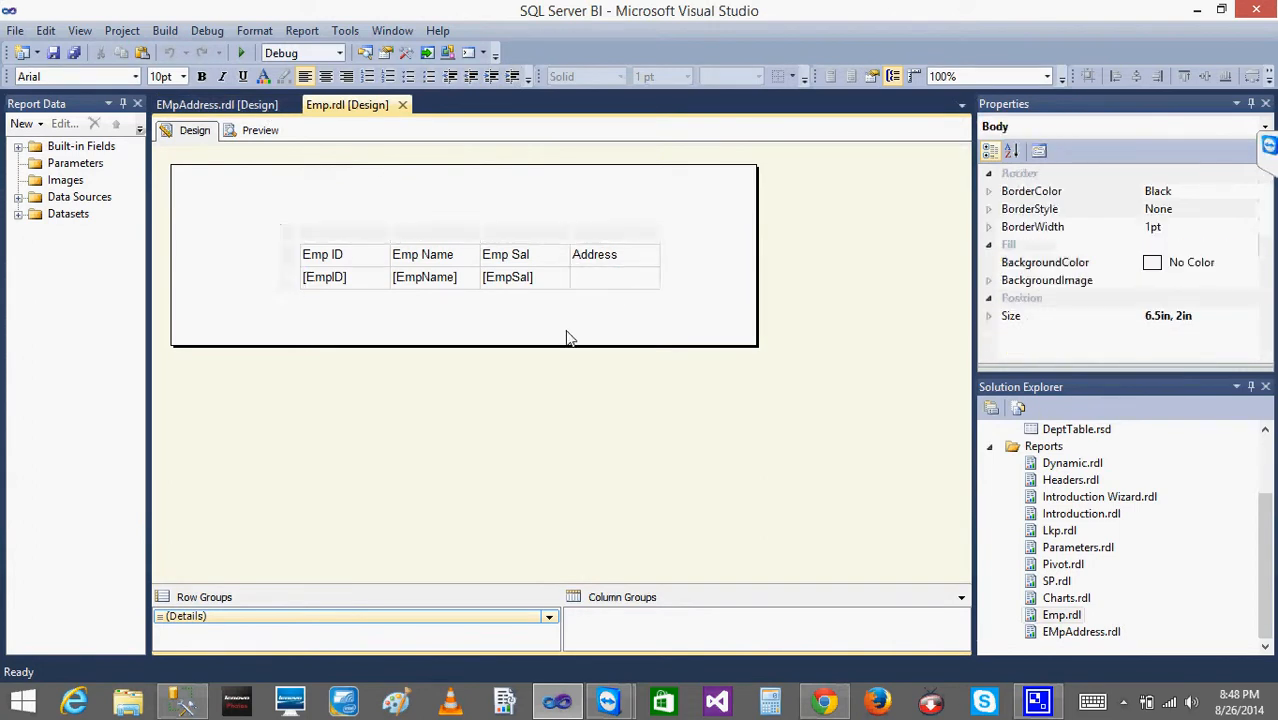
left_click(216, 104)
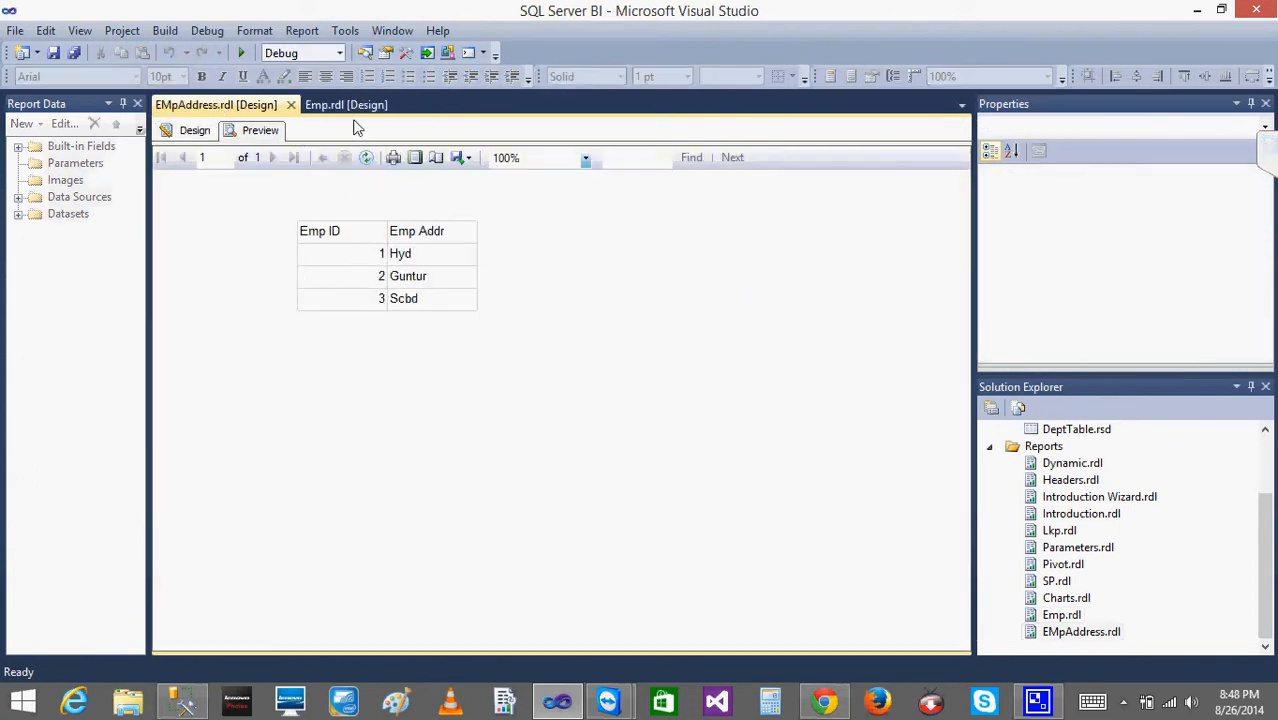
left_click(345, 105)
left_click(252, 105)
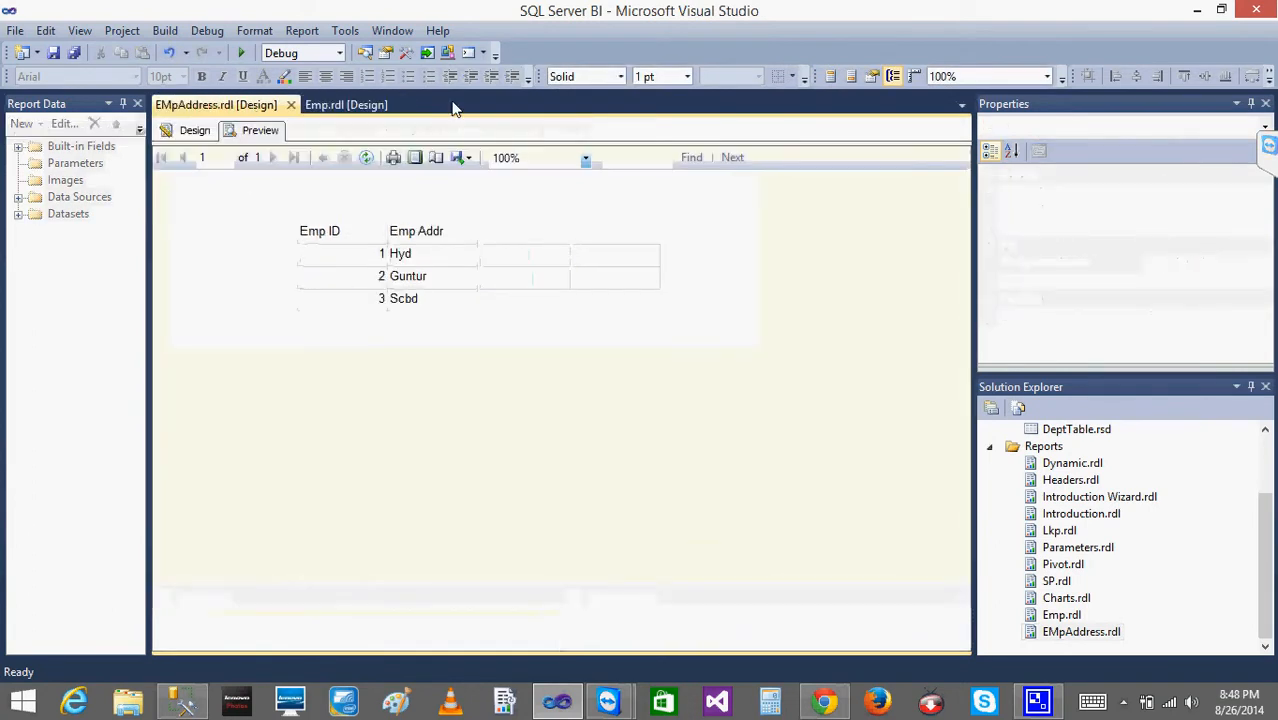
left_click(371, 104)
left_click(600, 281)
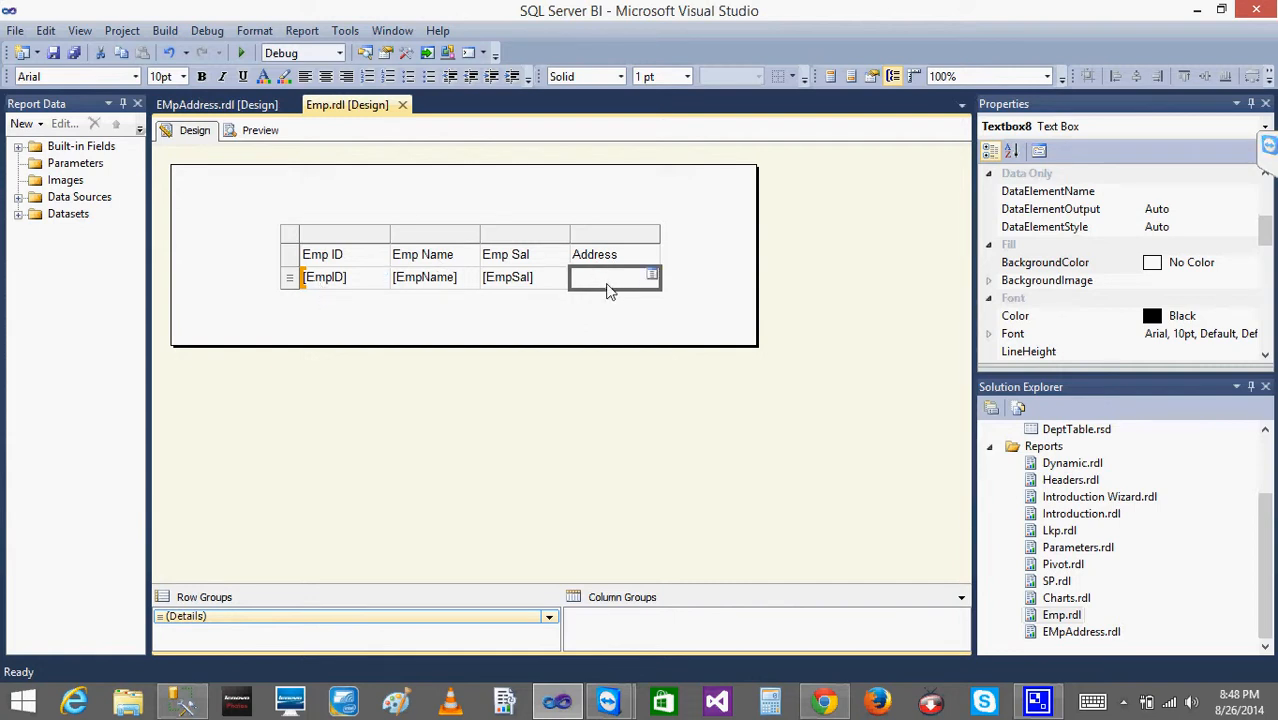
left_click(244, 108)
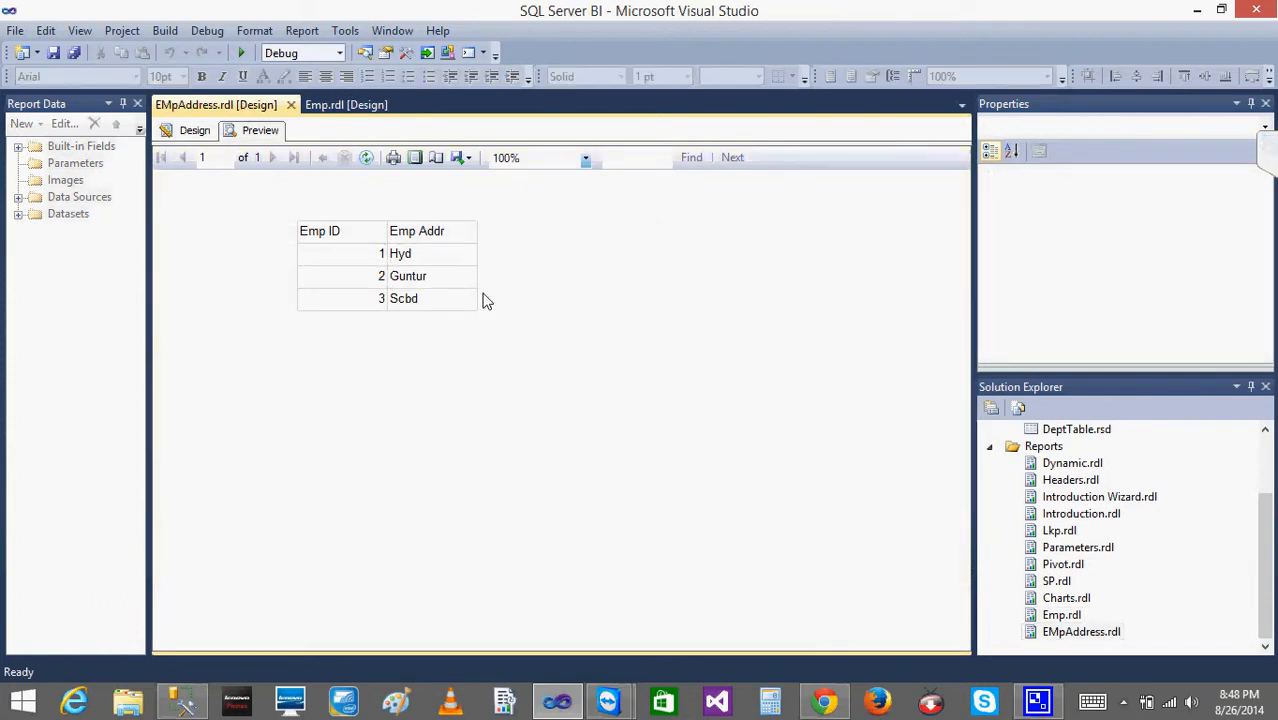
left_click(195, 130)
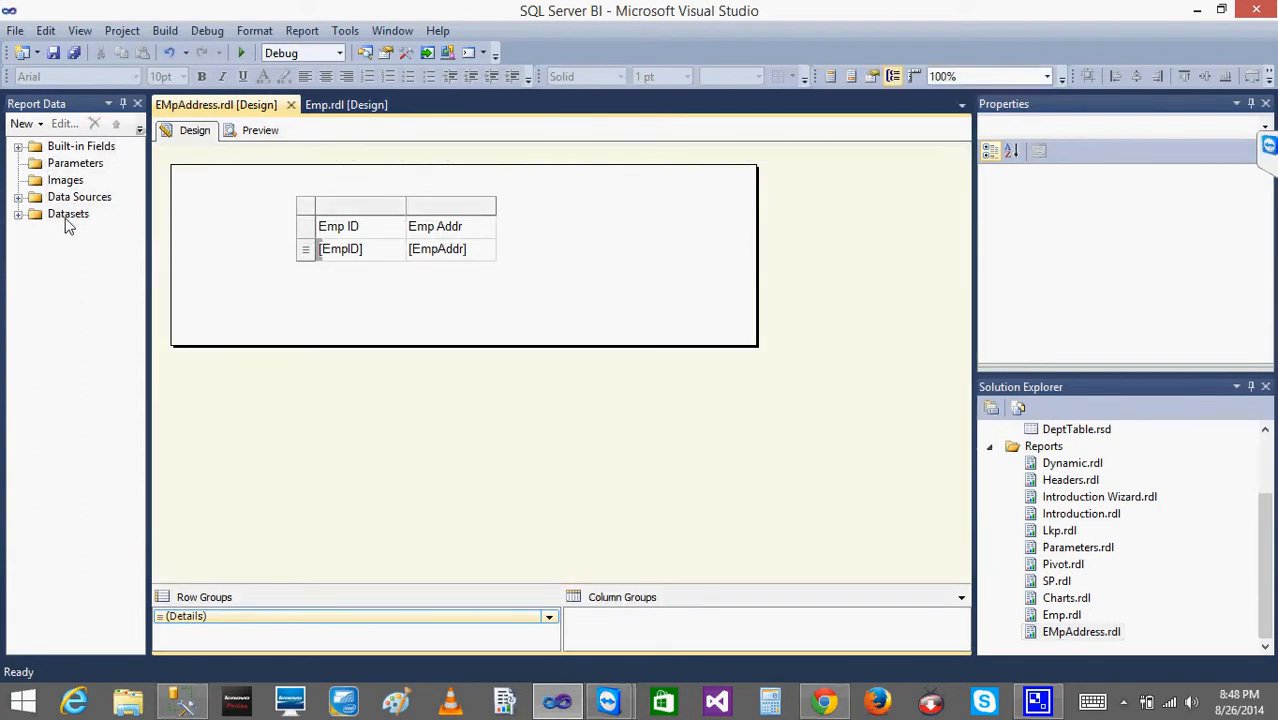
left_click(18, 215)
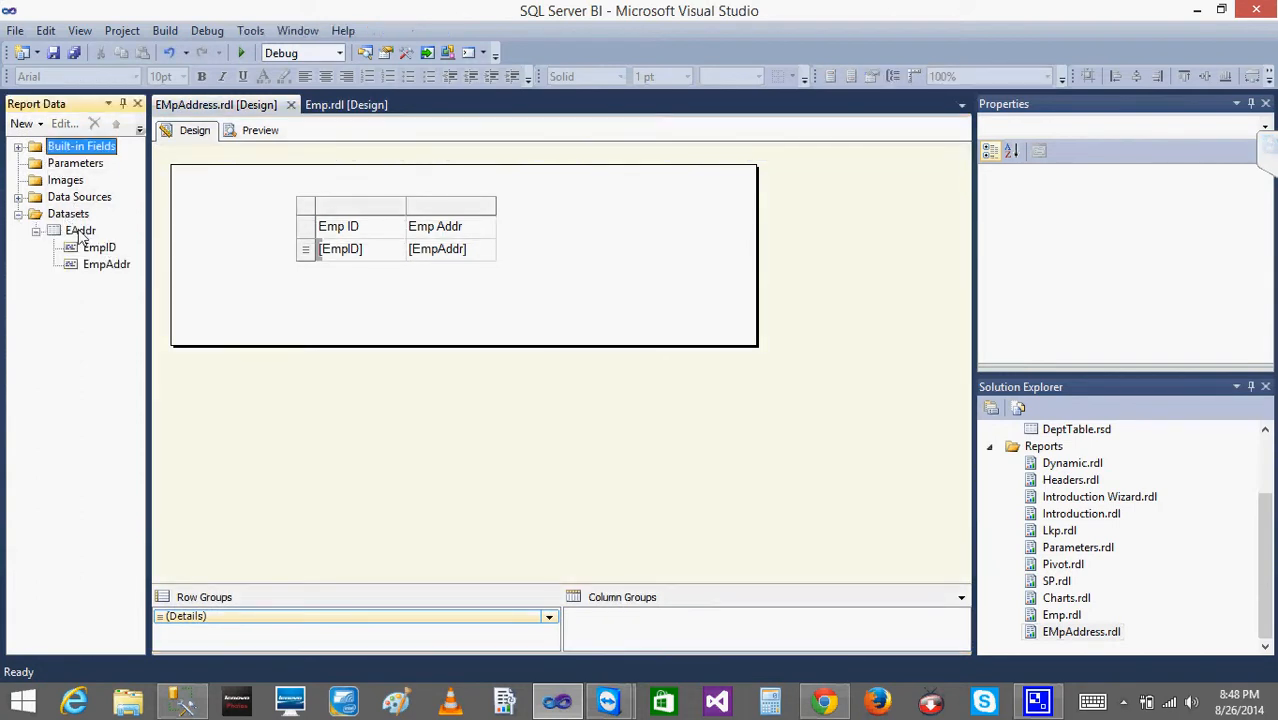
double_click(78, 229)
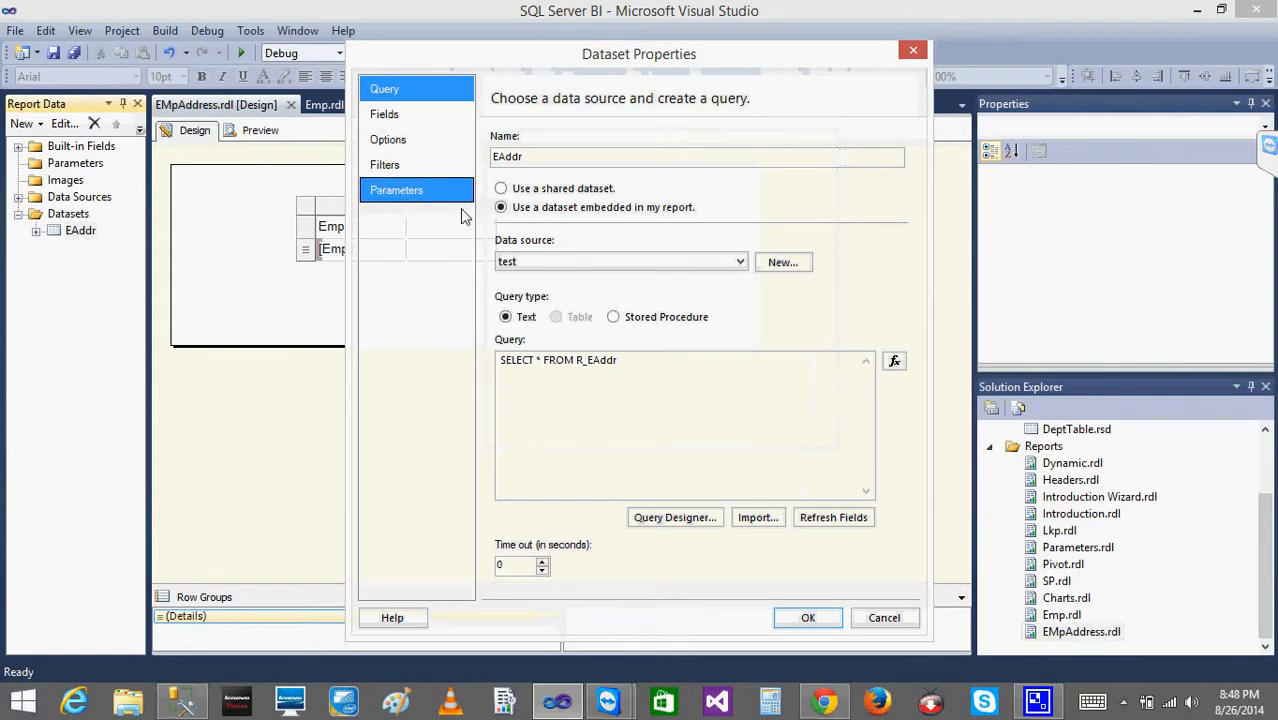
left_click(666, 360)
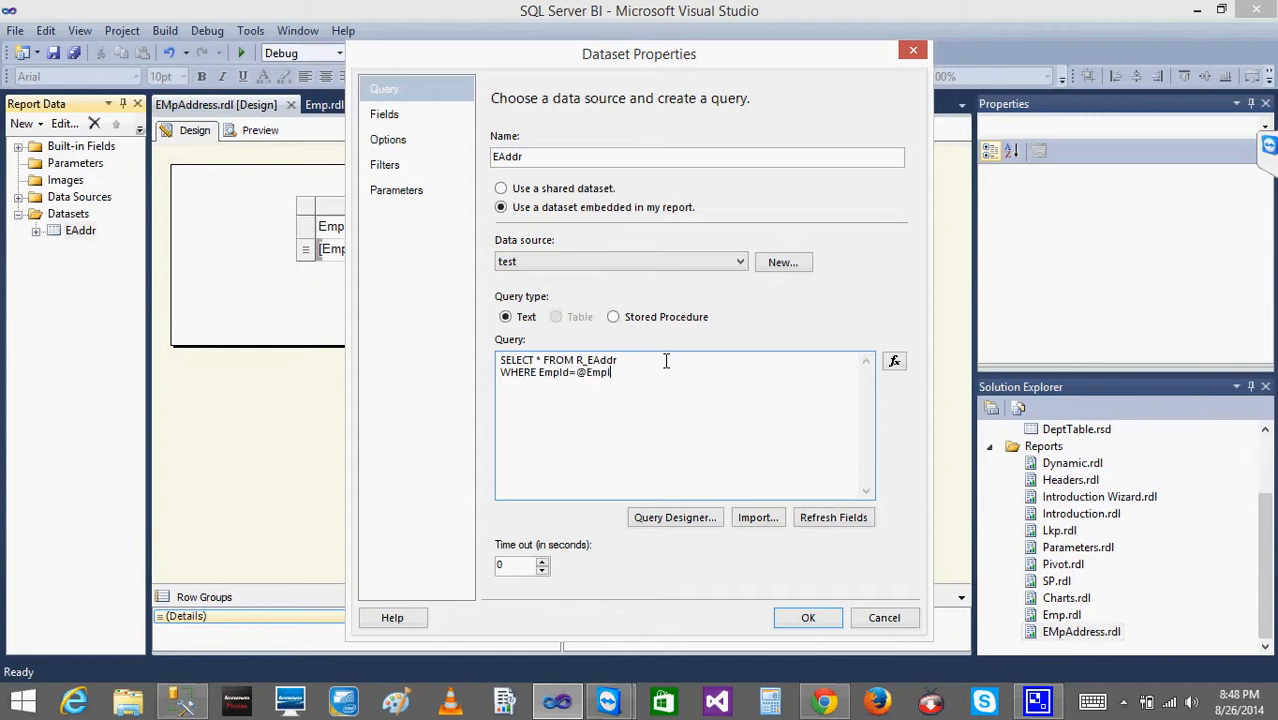
left_click(808, 617)
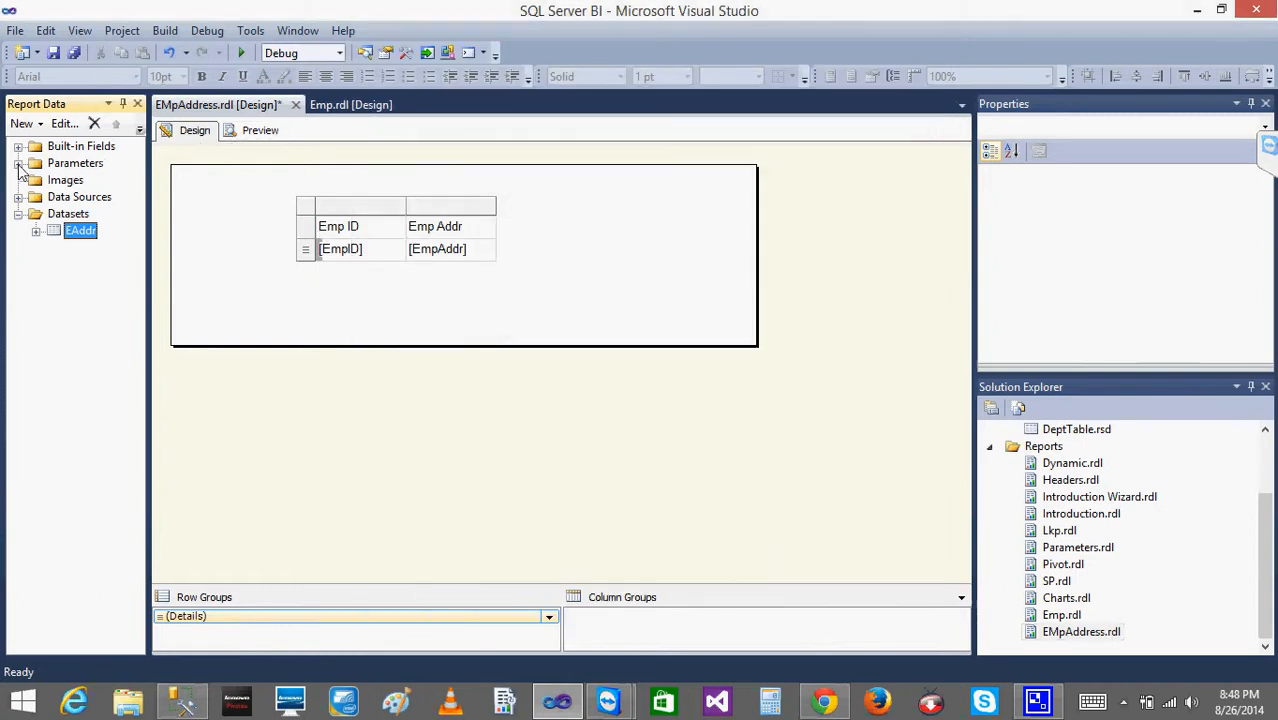
left_click(18, 164)
Preview the EMpAddress report with Emp Id 101.
left_click(258, 130)
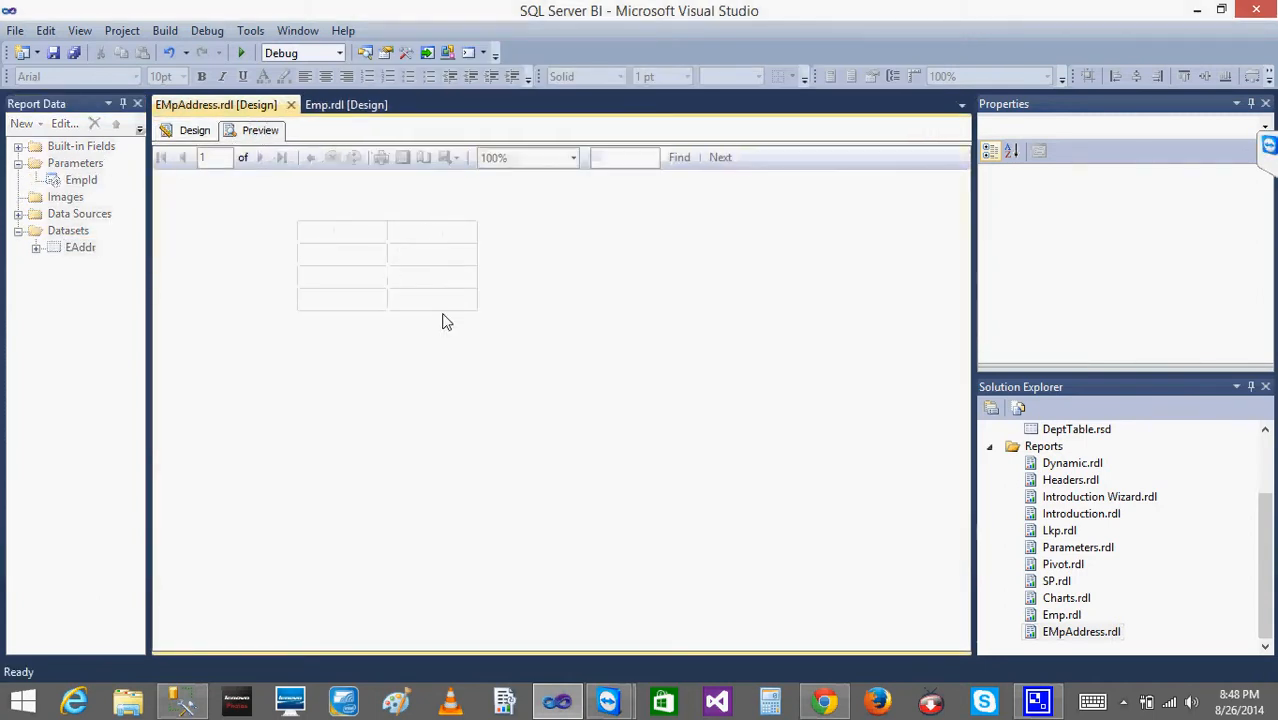
left_click(313, 166)
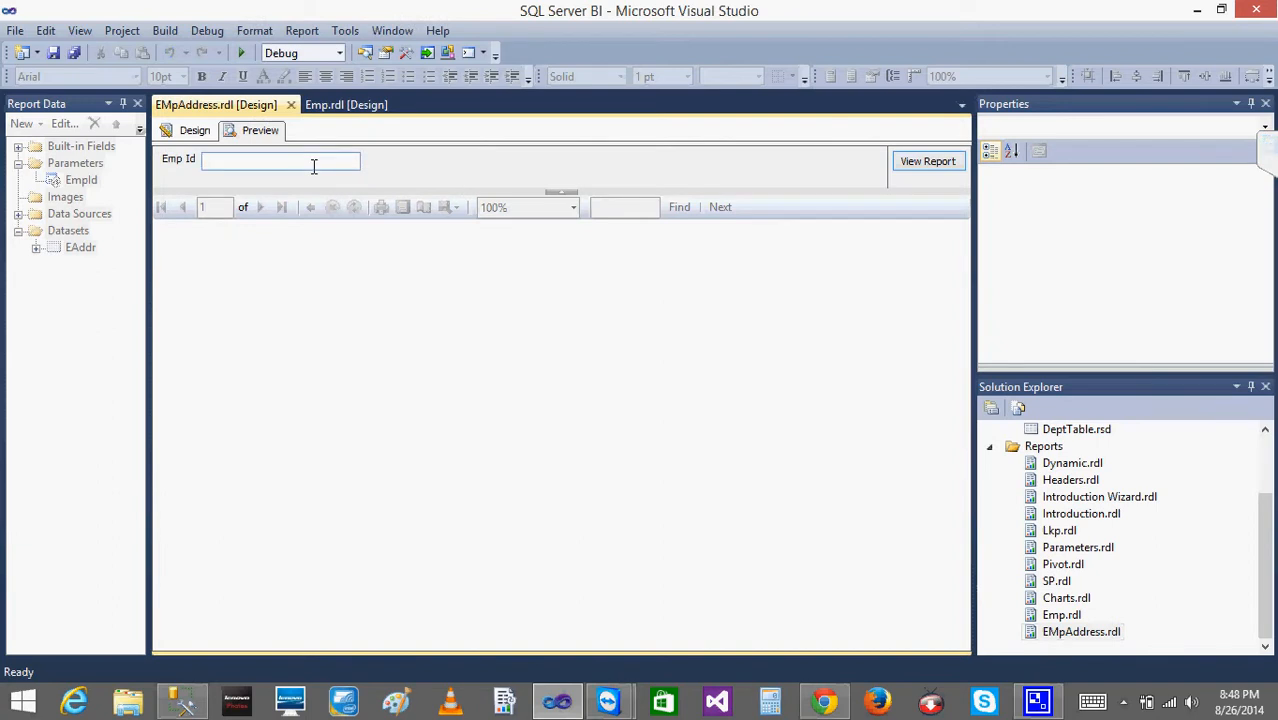
left_click(912, 168)
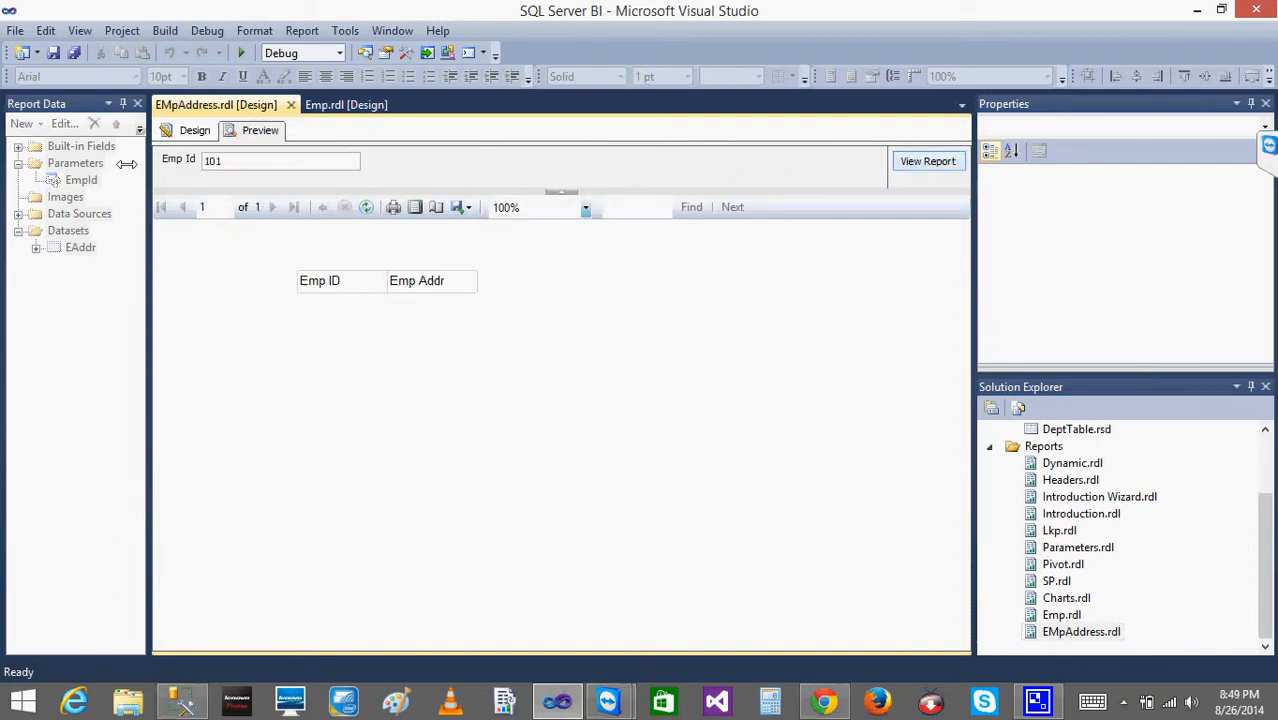
Switch to SQL Server Management Studio and query the top 1000 rows of dbo.R_Emp to check its employee IDs.
left_click(183, 700)
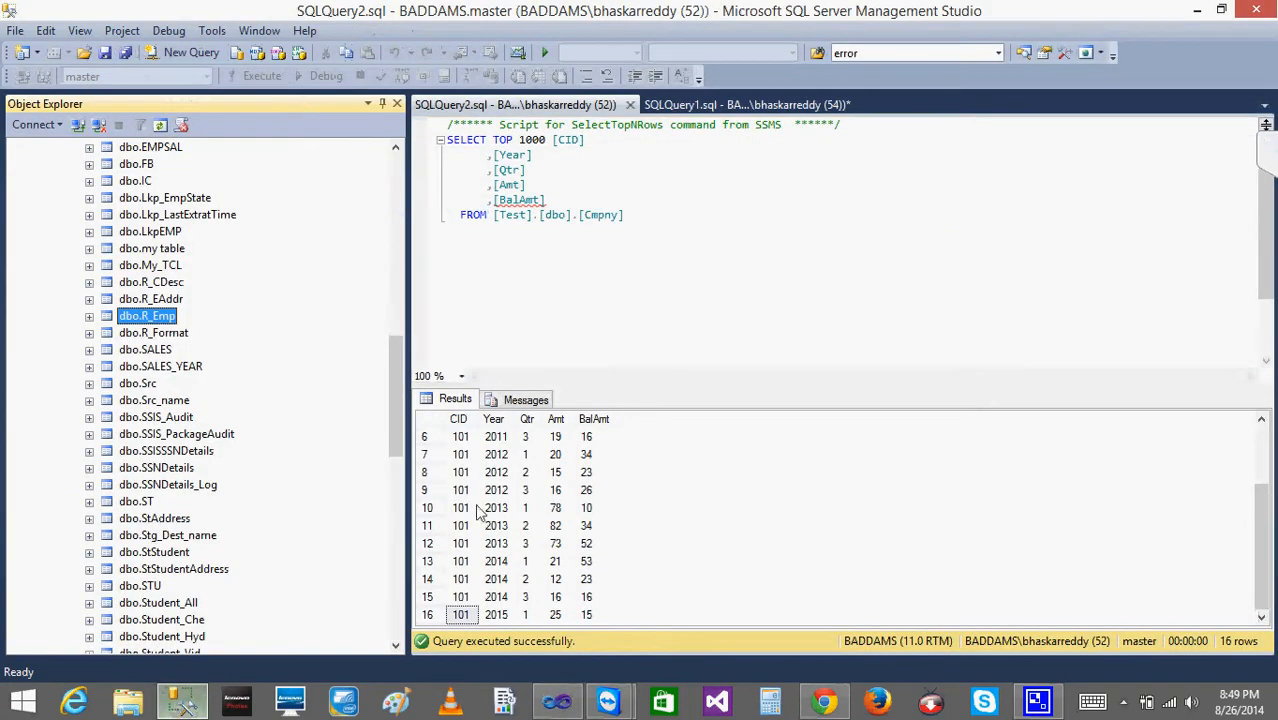
right_click(155, 318)
left_click(225, 359)
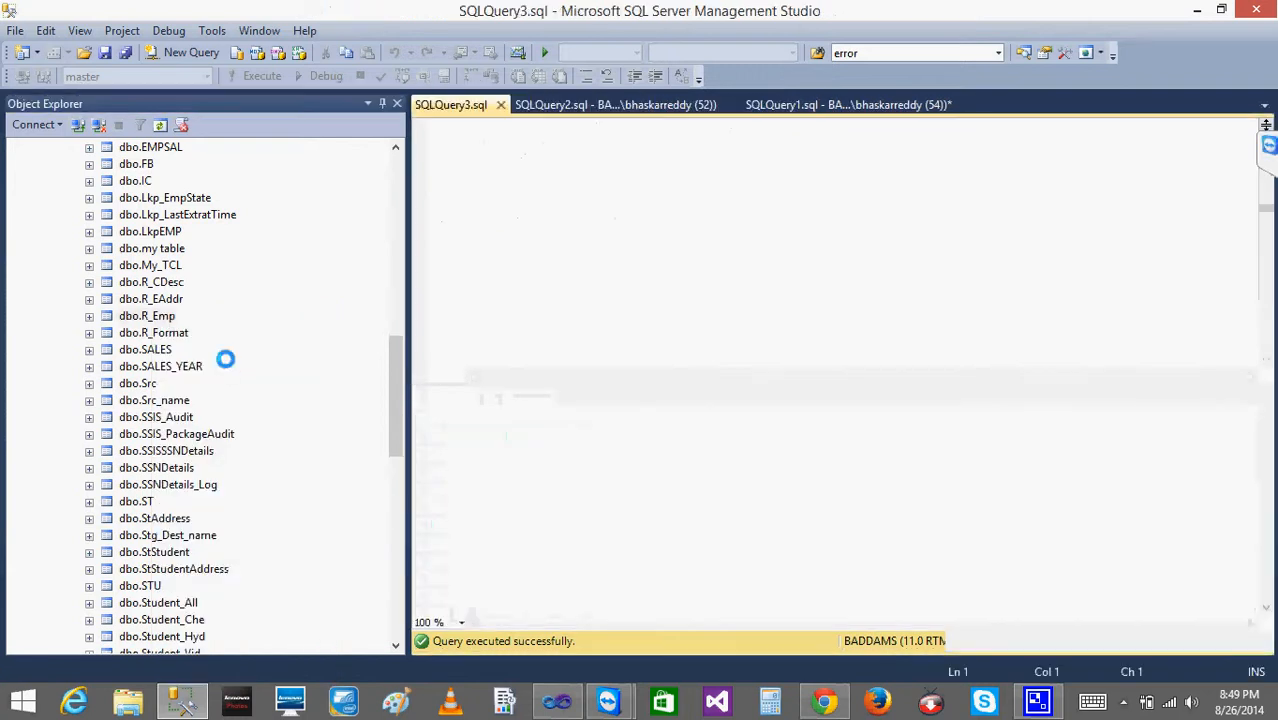
Return to Visual Studio and run the EMpAddress preview again with a different Emp Id.
left_click(1199, 12)
key("BackSpace")
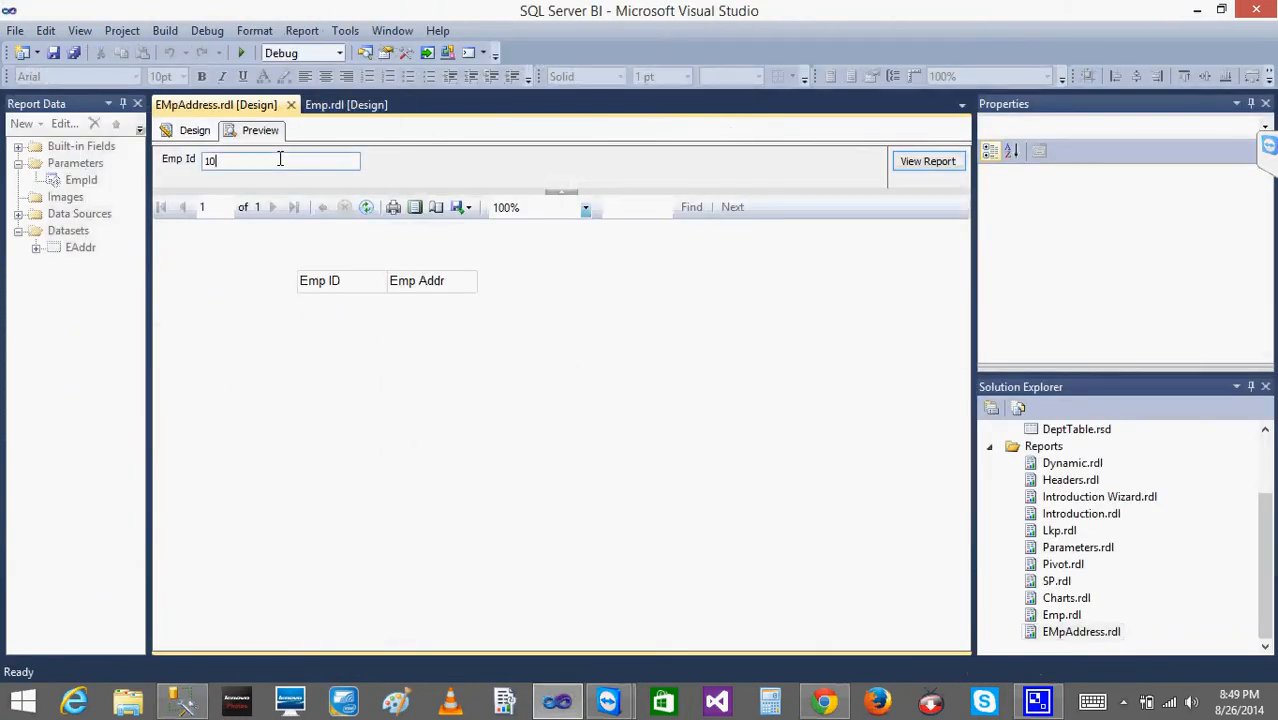
left_click(928, 162)
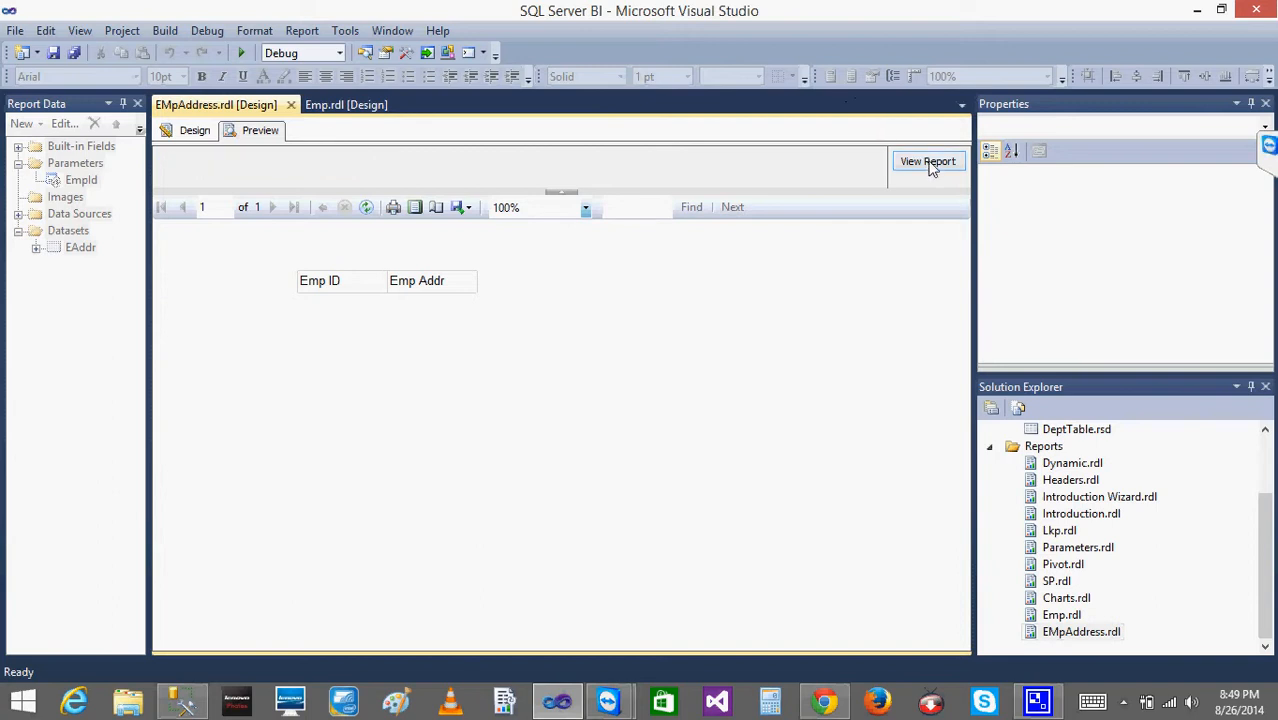
Move the EMpAddress table near the body's upper-left corner and shrink the body around it to about 2.34 by 0.94 in.
left_click(195, 131)
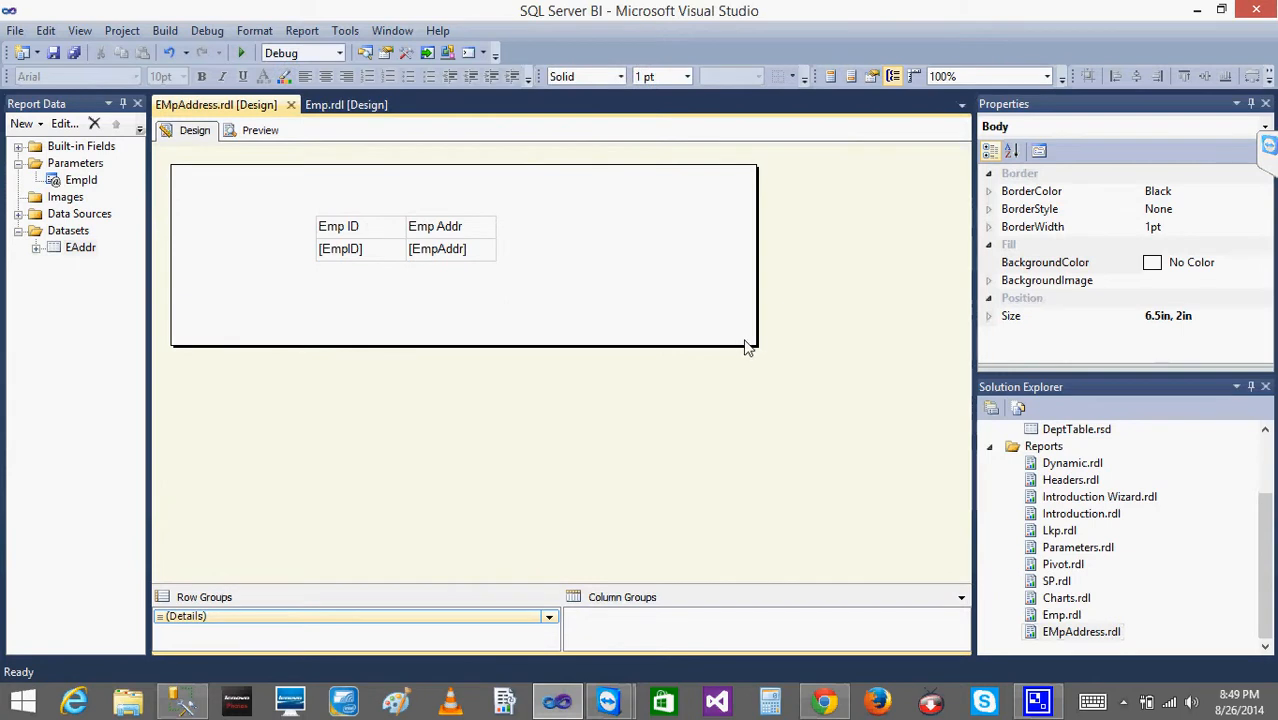
left_click_drag(757, 345, 501, 301)
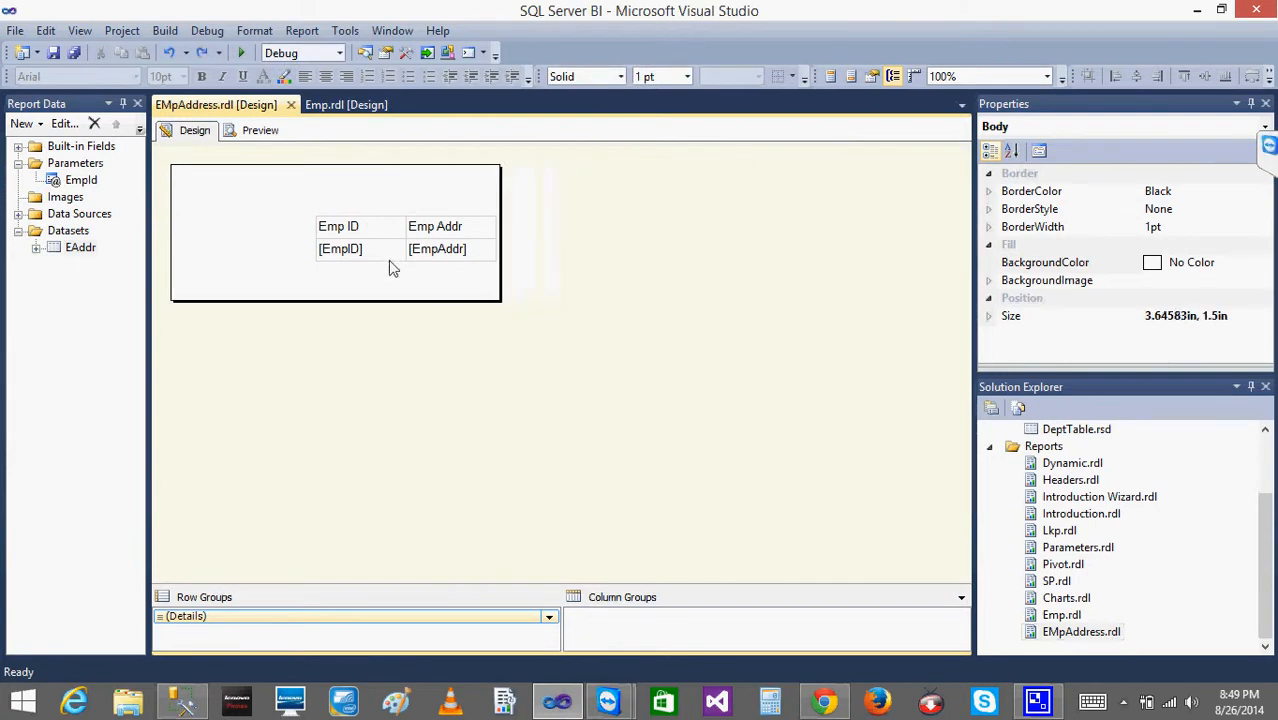
left_click(370, 252)
left_click(310, 209)
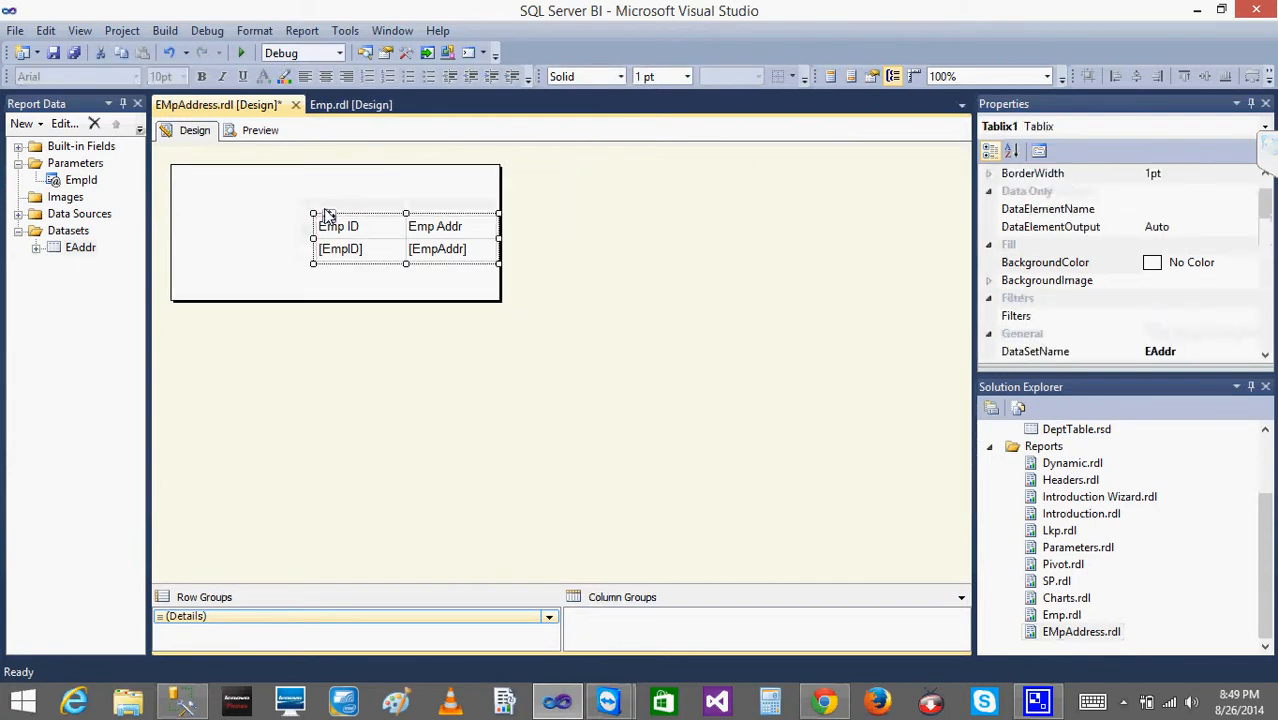
left_click_drag(328, 215, 199, 179)
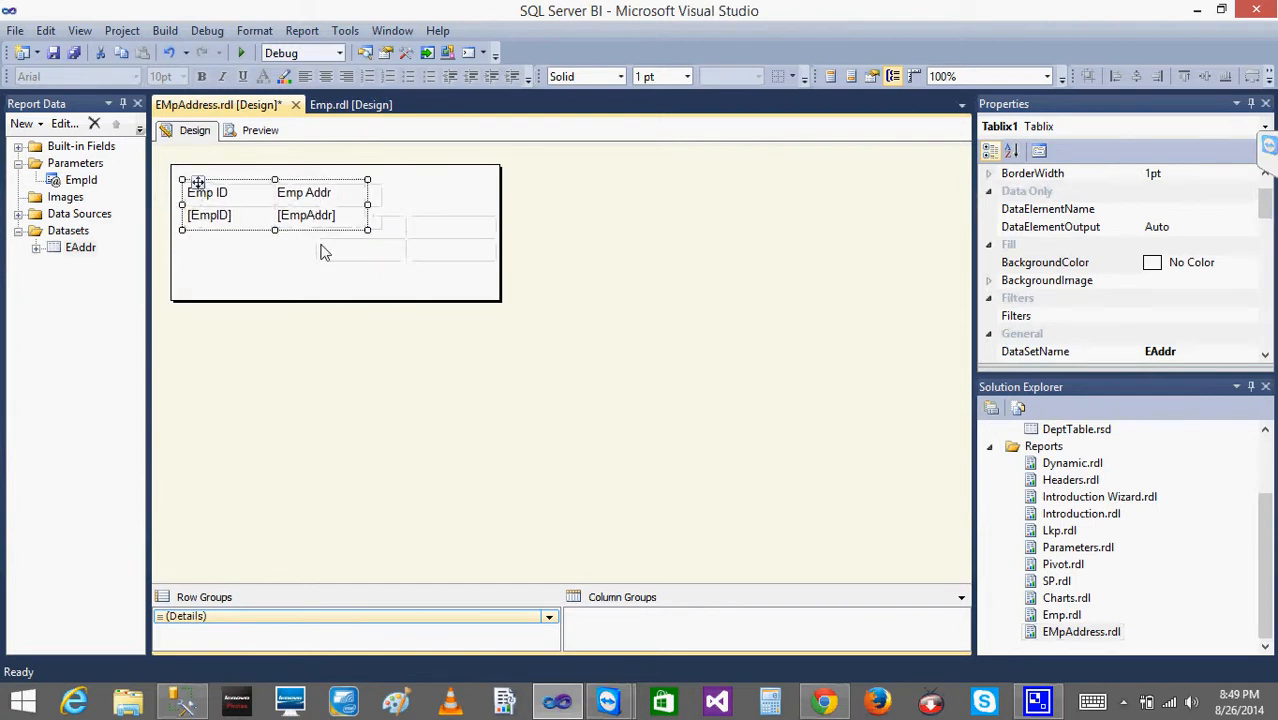
left_click(340, 257)
left_click_drag(501, 301, 383, 250)
Insert a subreport into the Emp report's body below the employee table.
left_click(345, 105)
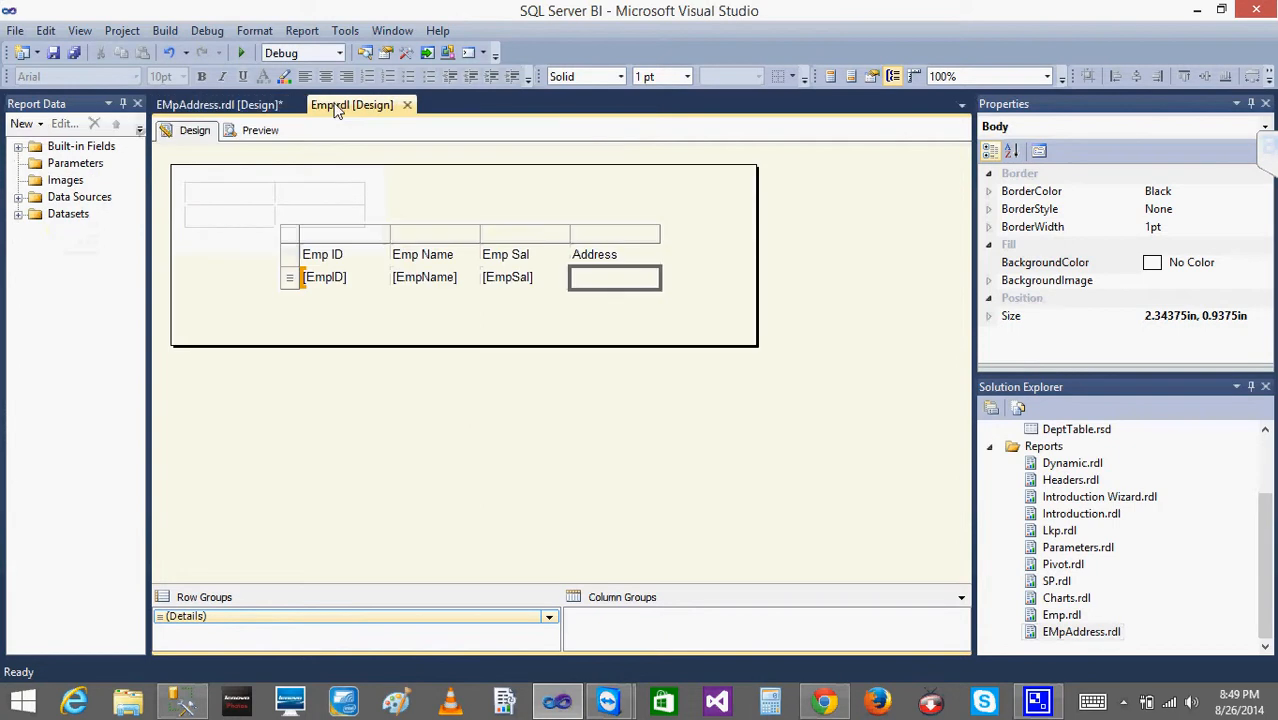
left_click(551, 323)
right_click(551, 323)
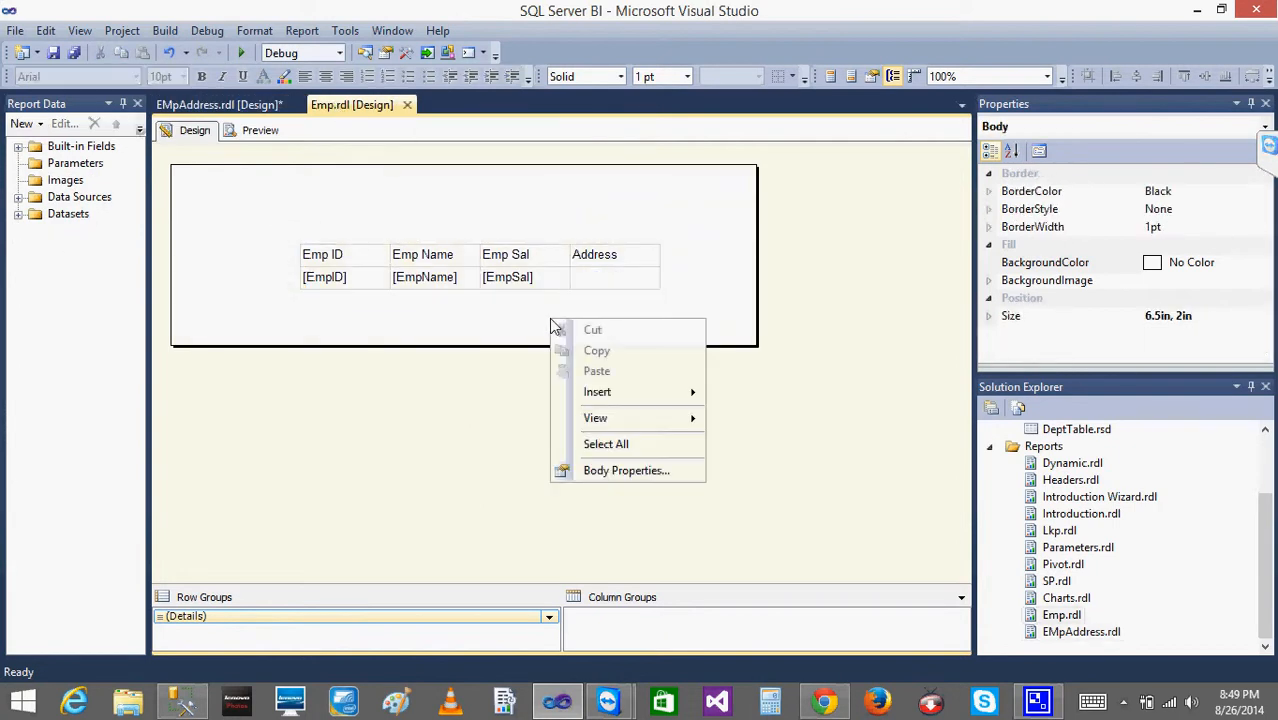
mouse_move(636, 400)
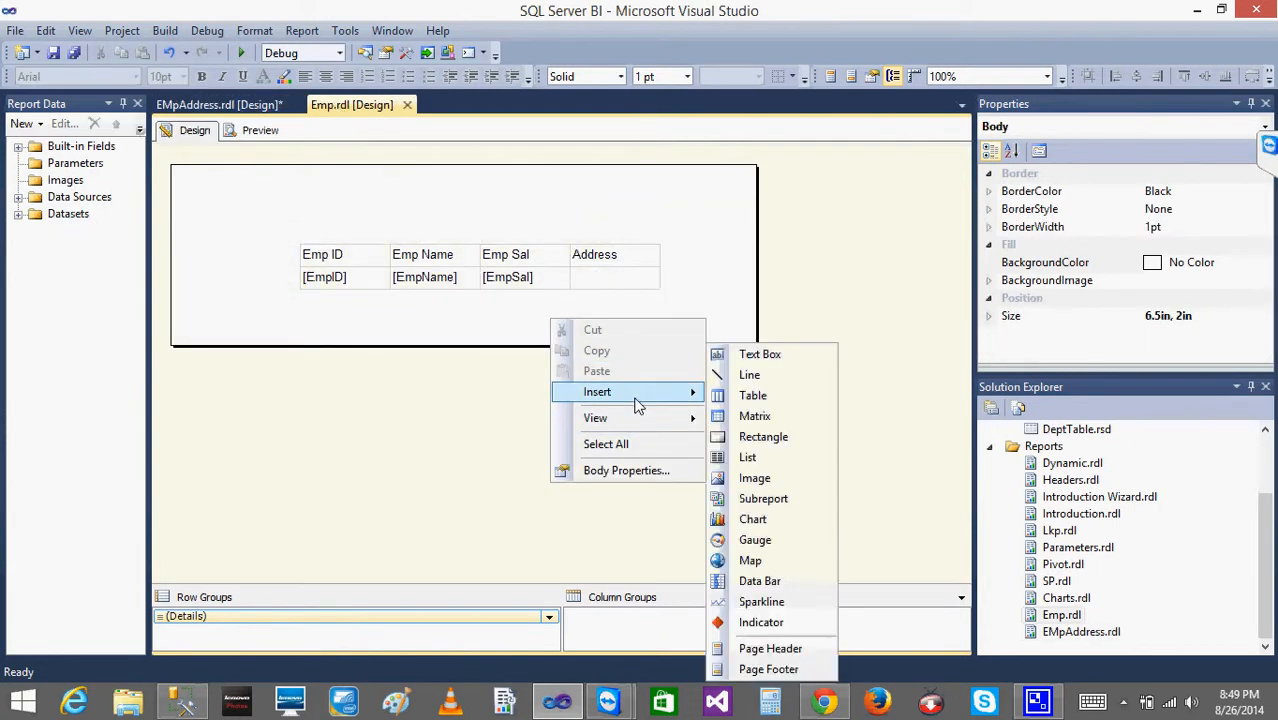
left_click(772, 500)
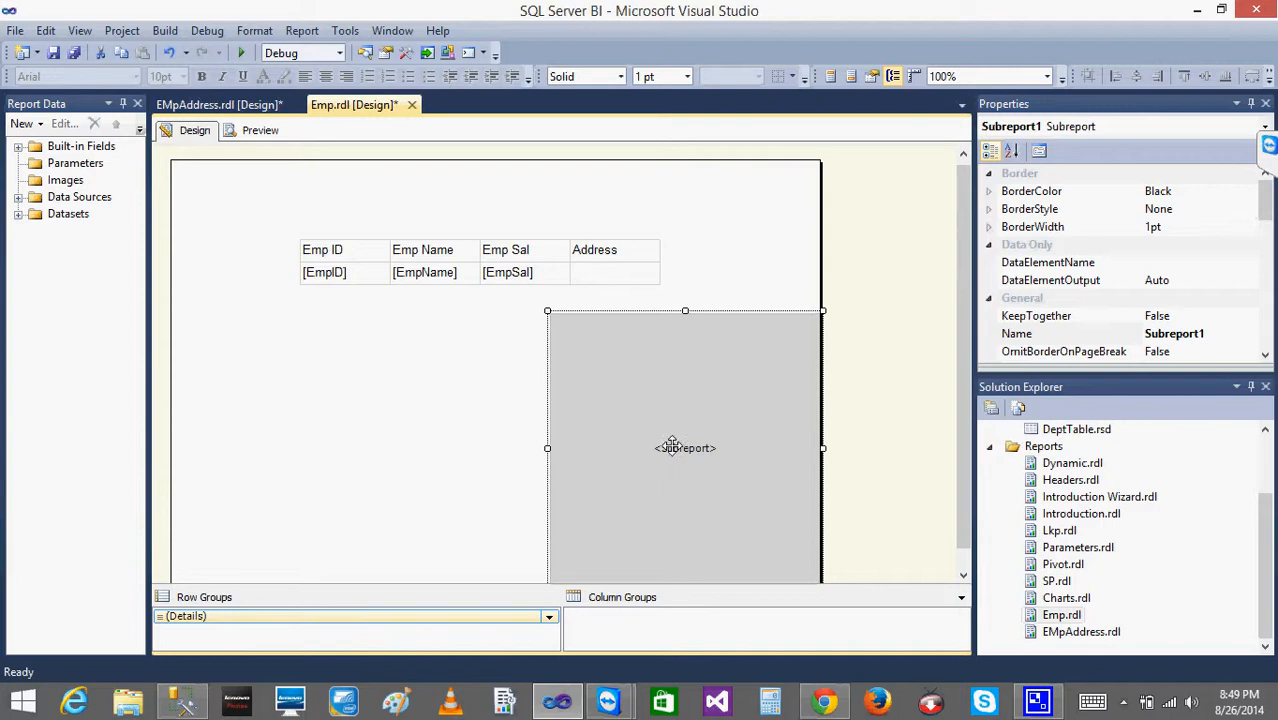
In the subreport's properties, choose EMpAddress as the report to use.
right_click(648, 375)
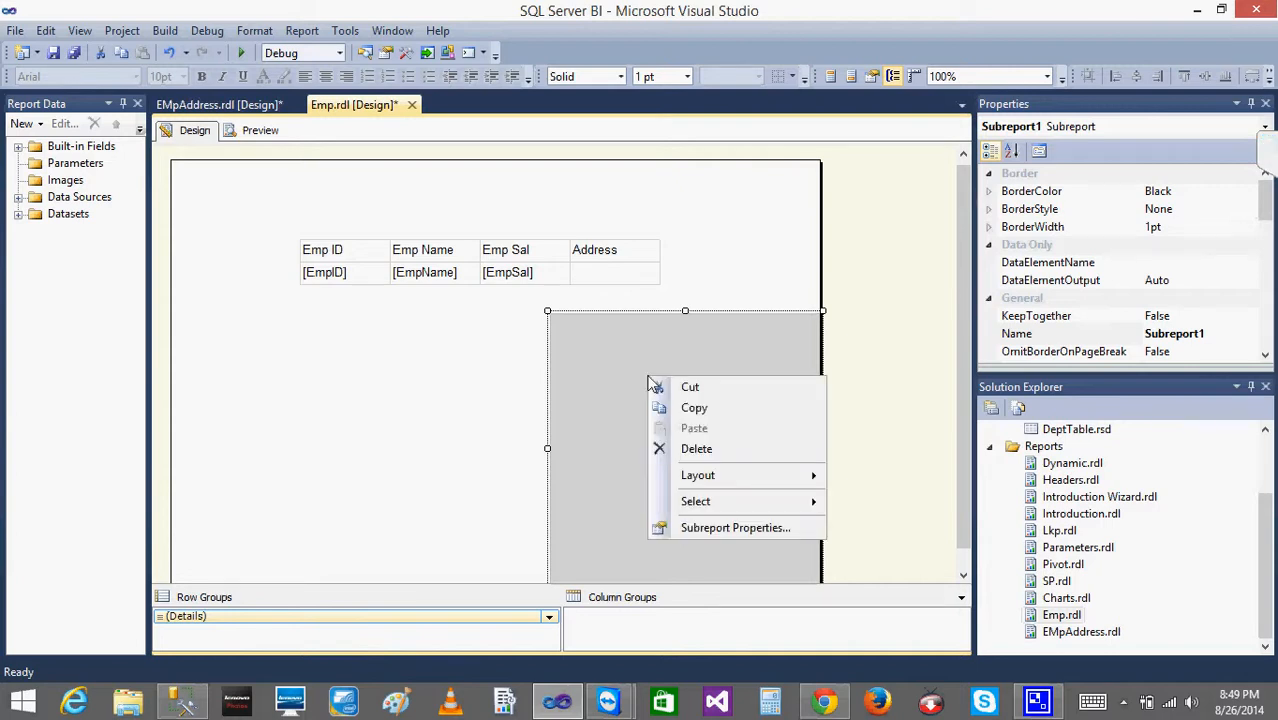
left_click(734, 527)
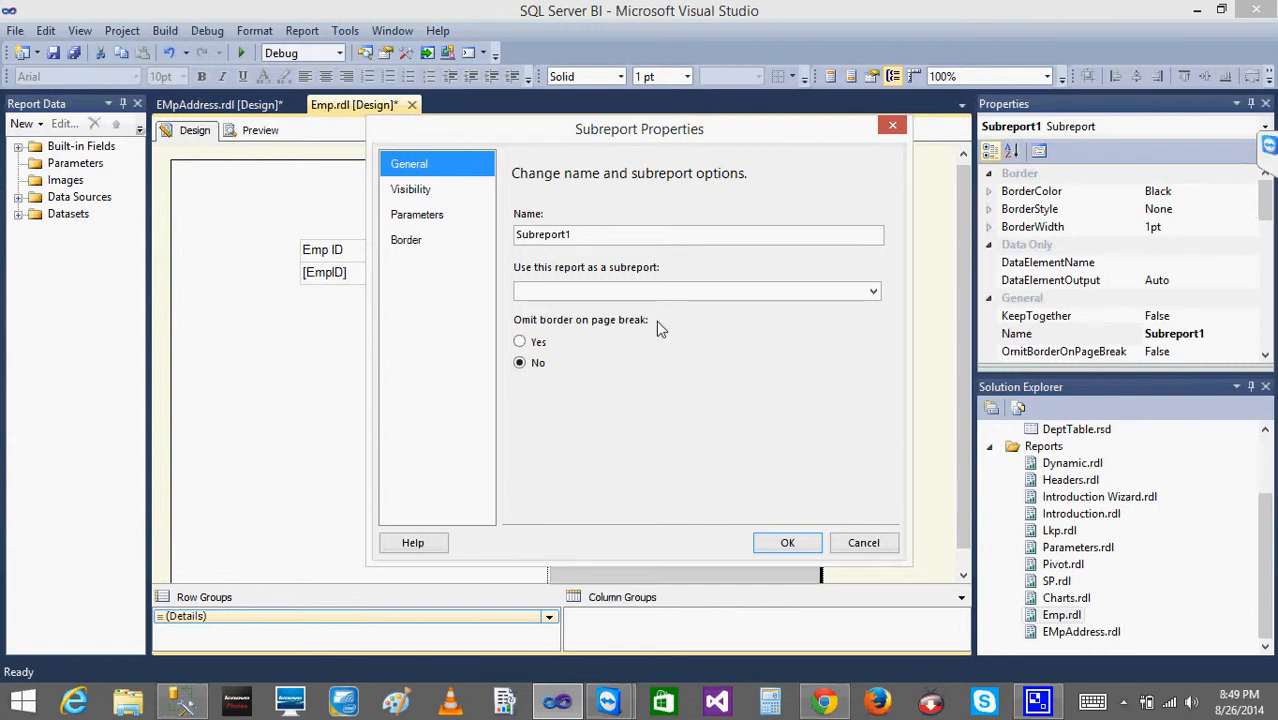
left_click(875, 291)
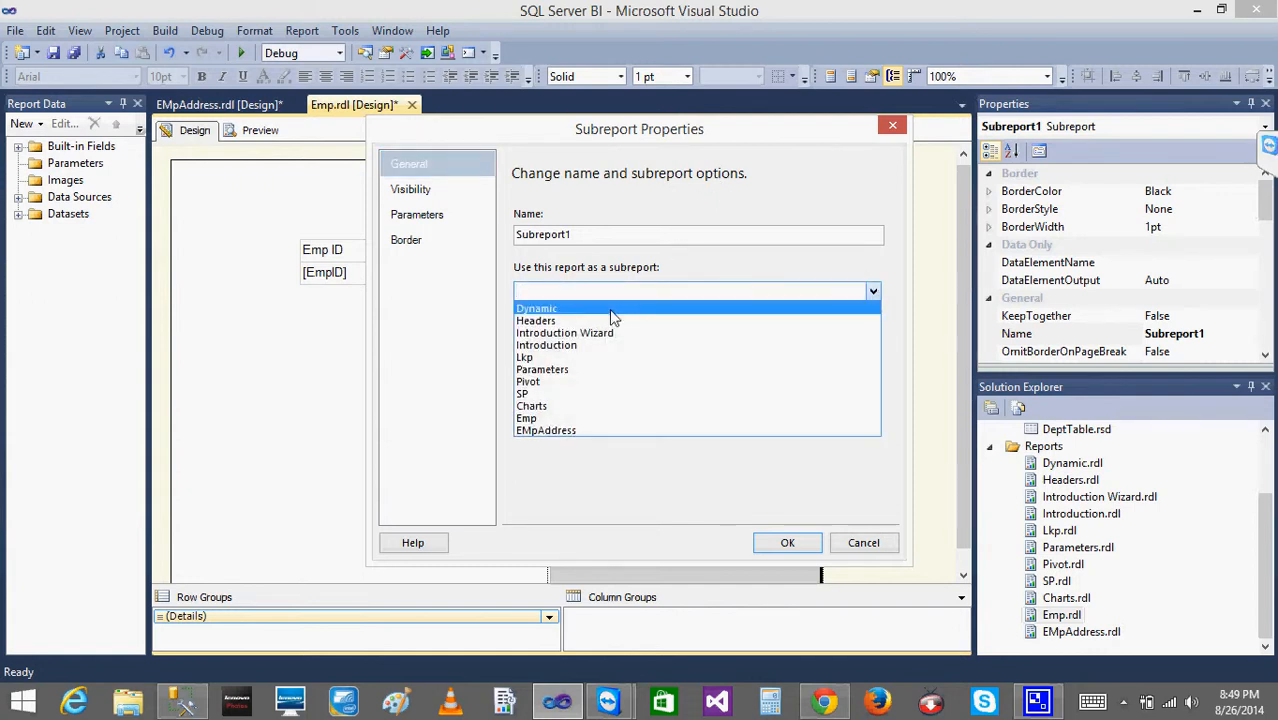
left_click(569, 428)
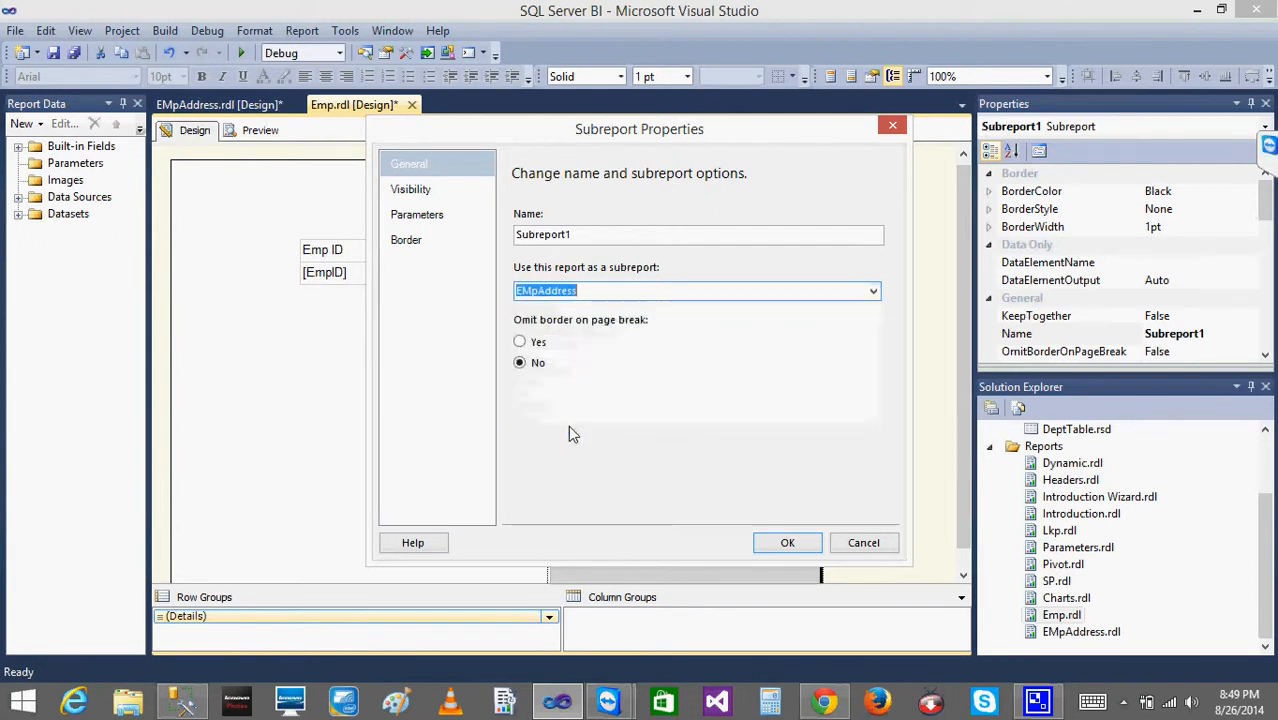
Add the subreport parameter EmpId with the first EmpID value of the Emp dataset as its value.
left_click(417, 214)
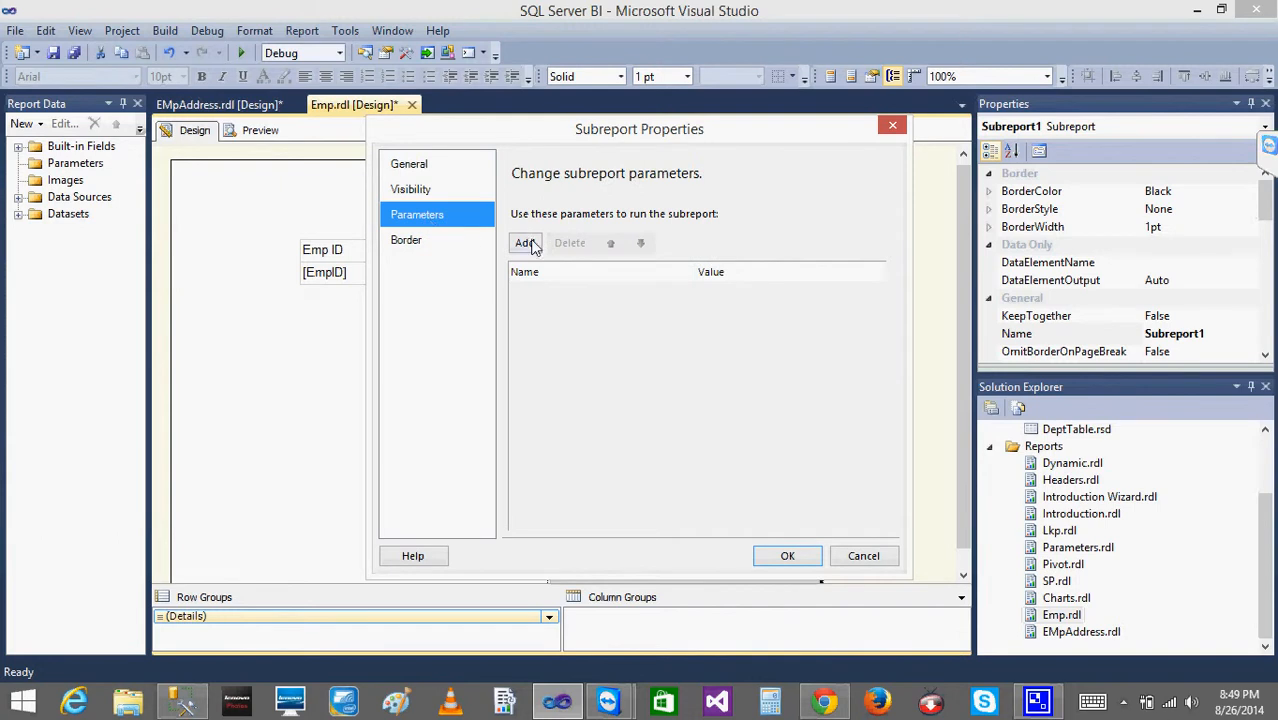
left_click(531, 245)
left_click(663, 299)
left_click(596, 316)
left_click(821, 298)
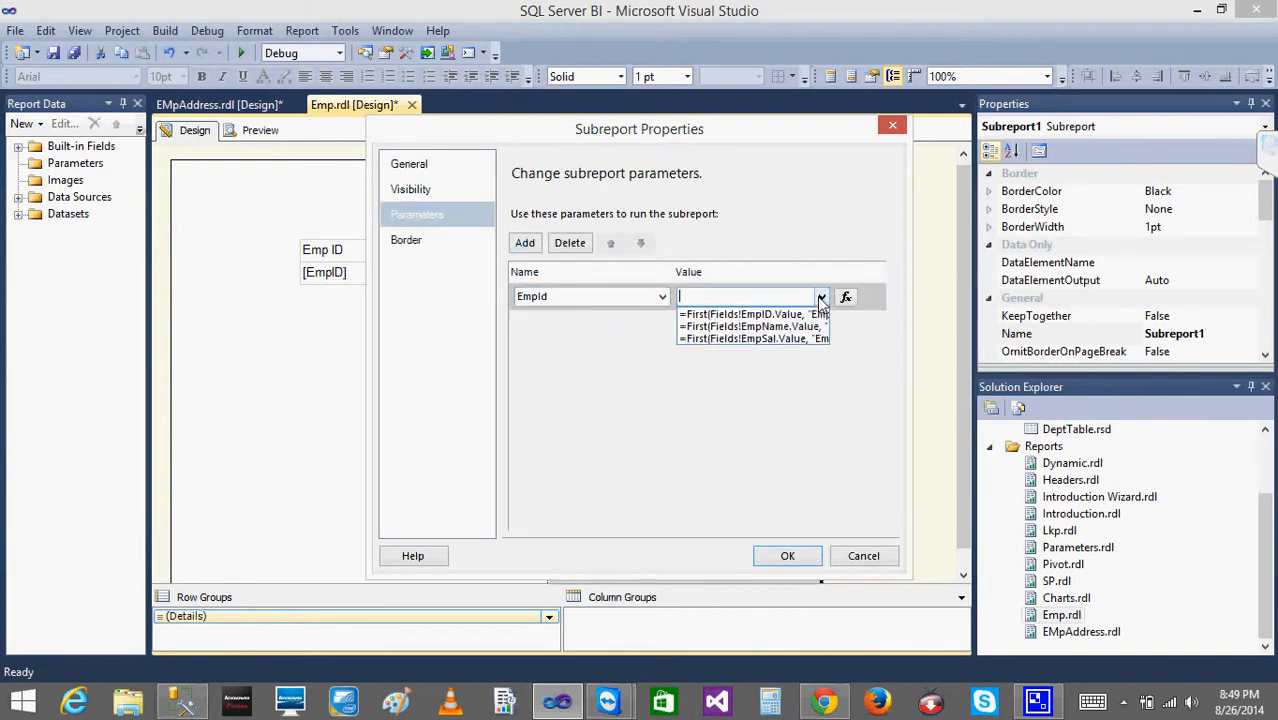
left_click(777, 316)
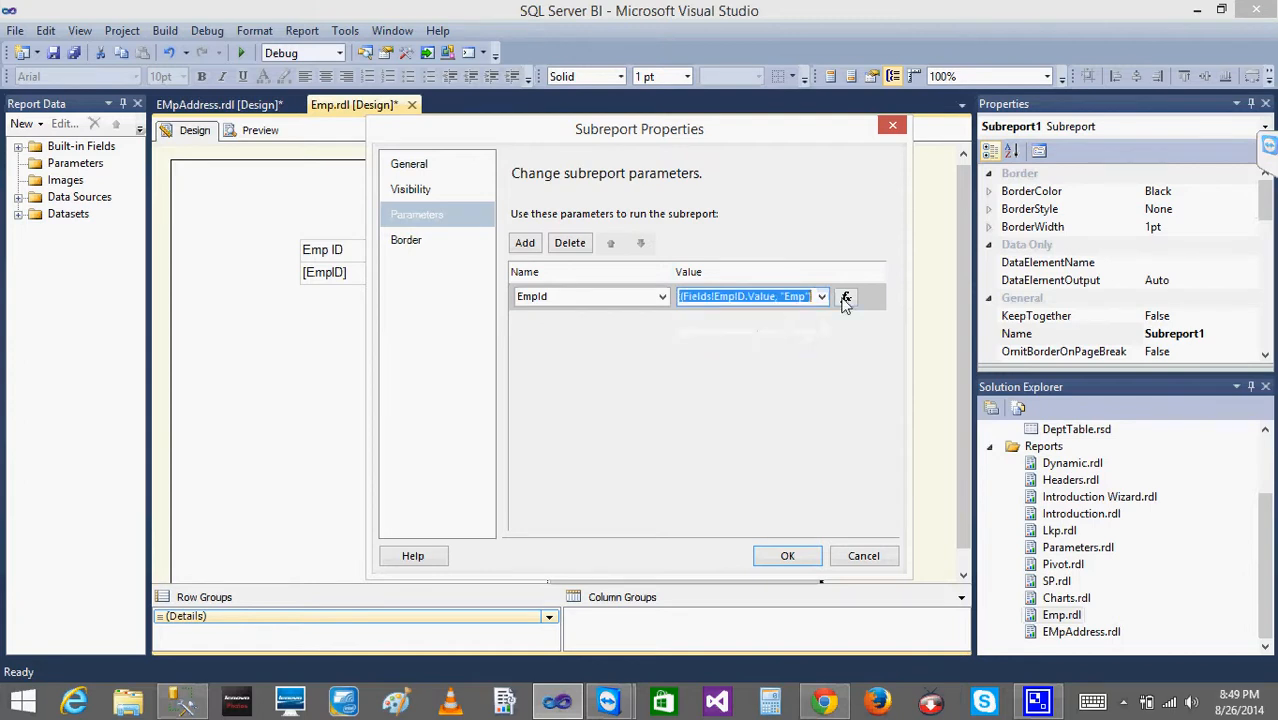
Reduce the EmpId parameter's expression to =Fields!EmpID.Value and apply the subreport properties.
left_click(846, 298)
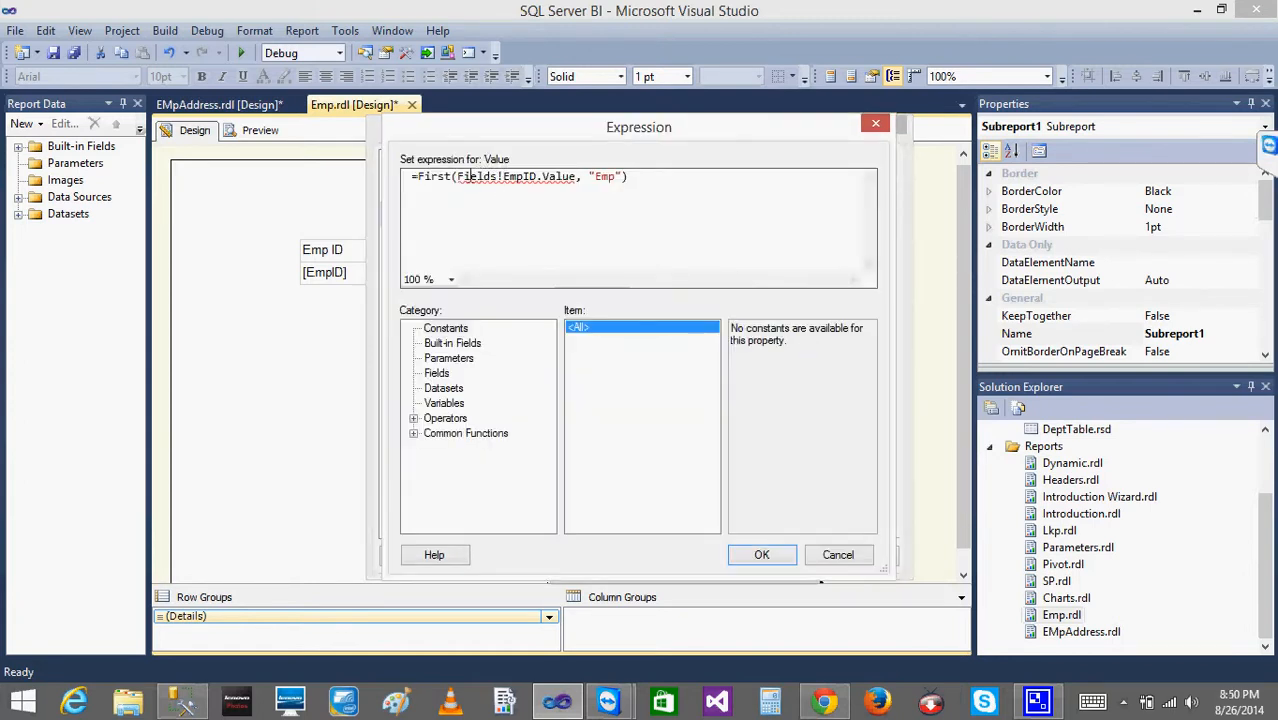
left_click(457, 177)
key("BackSpace")
key("BackSpace")
key("BackSpace")
key("BackSpace")
key("BackSpace")
key("BackSpace")
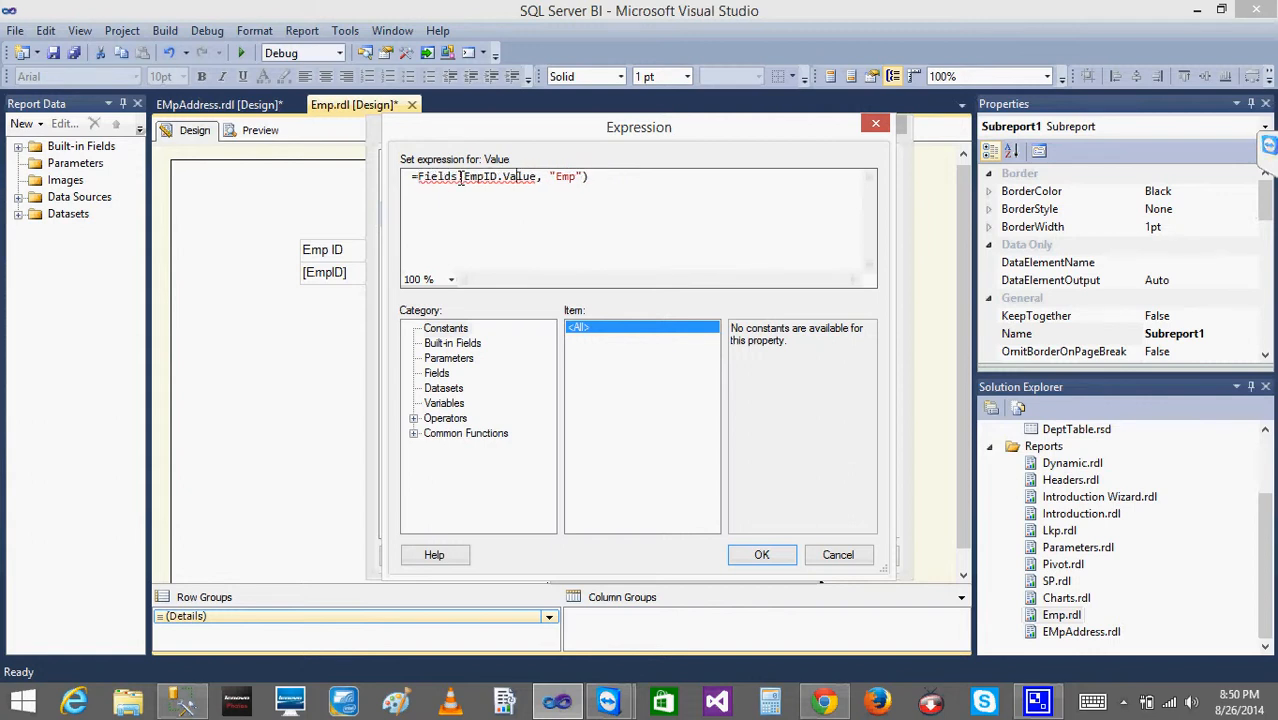
key("End")
key("BackSpace")
key("BackSpace")
key("BackSpace")
key("BackSpace")
key("BackSpace")
key("BackSpace")
key("BackSpace")
key("BackSpace")
left_click(764, 555)
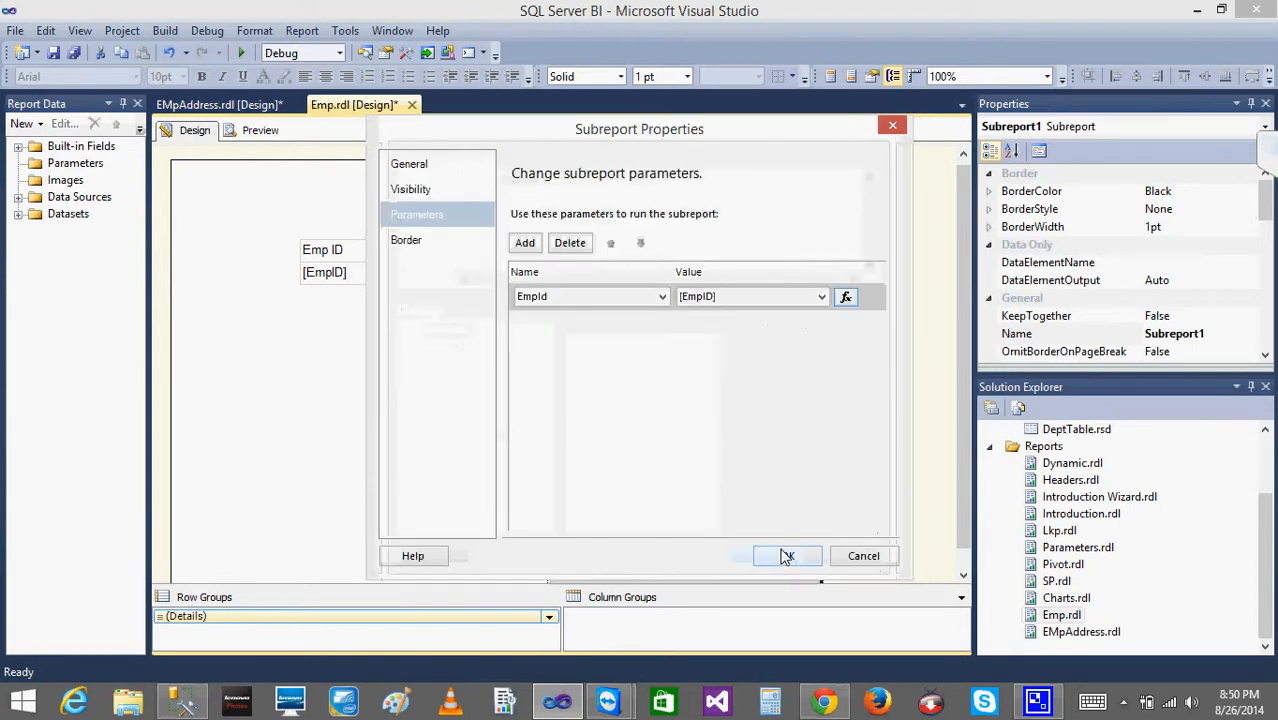
left_click(785, 556)
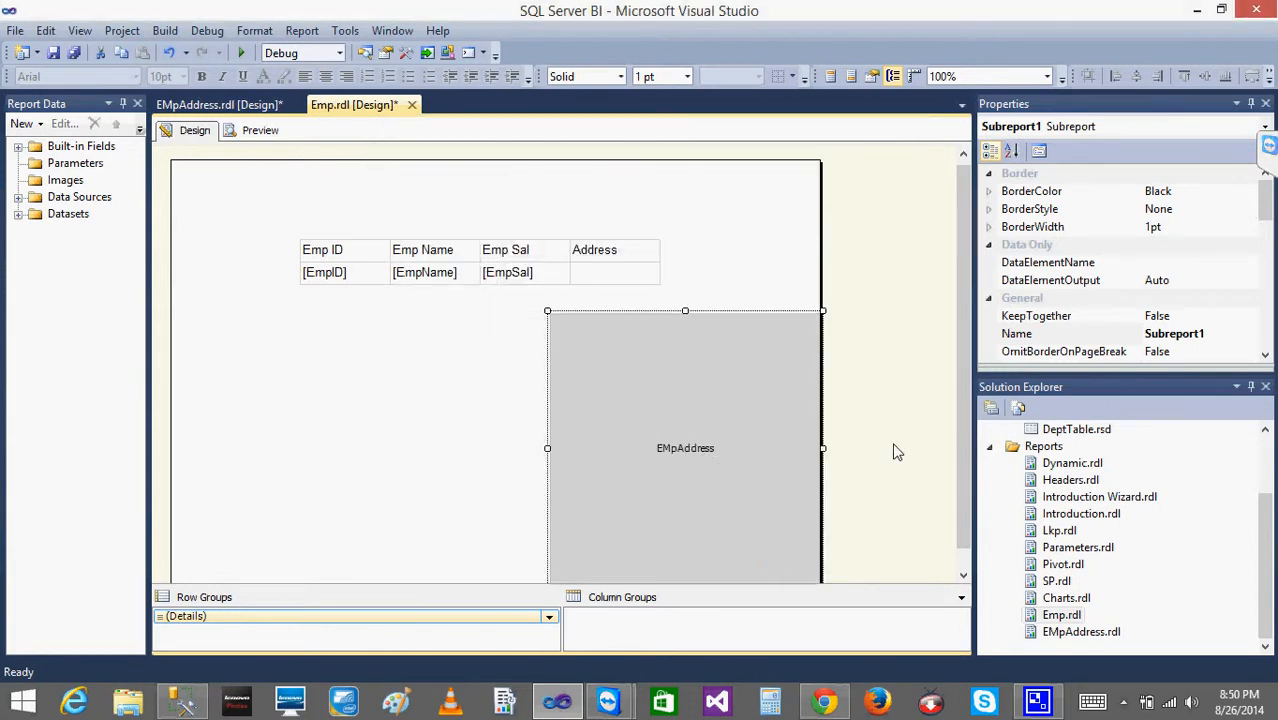
Place the EMpAddress subreport in the detail cell of the Address column and make the detail row taller.
scroll(958, 484, "down", 1)
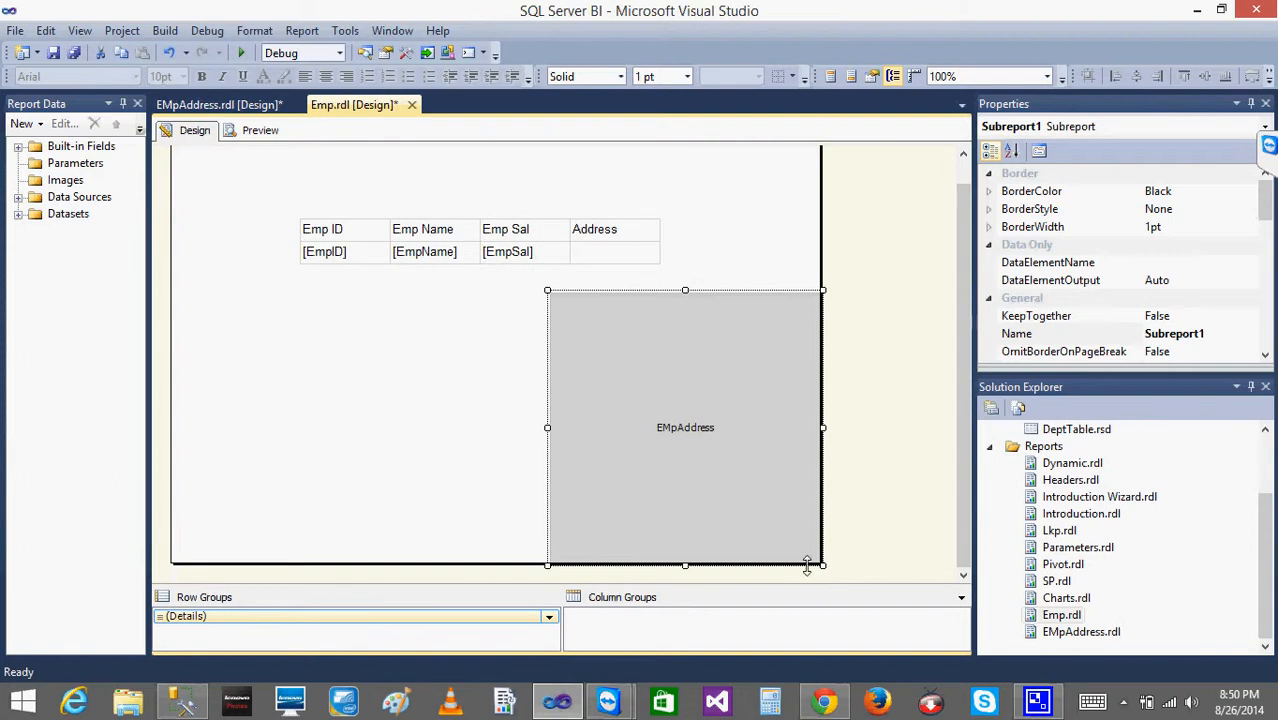
left_click_drag(822, 563, 609, 273)
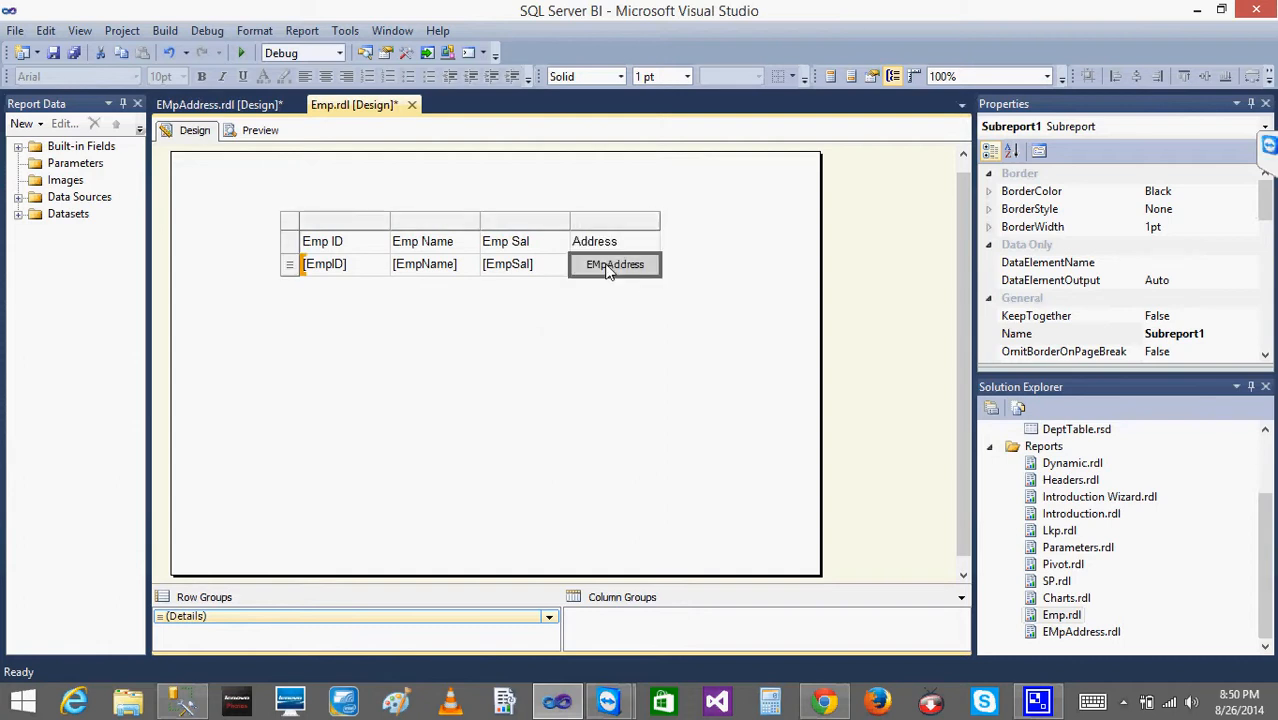
left_click(677, 290)
left_click(652, 270)
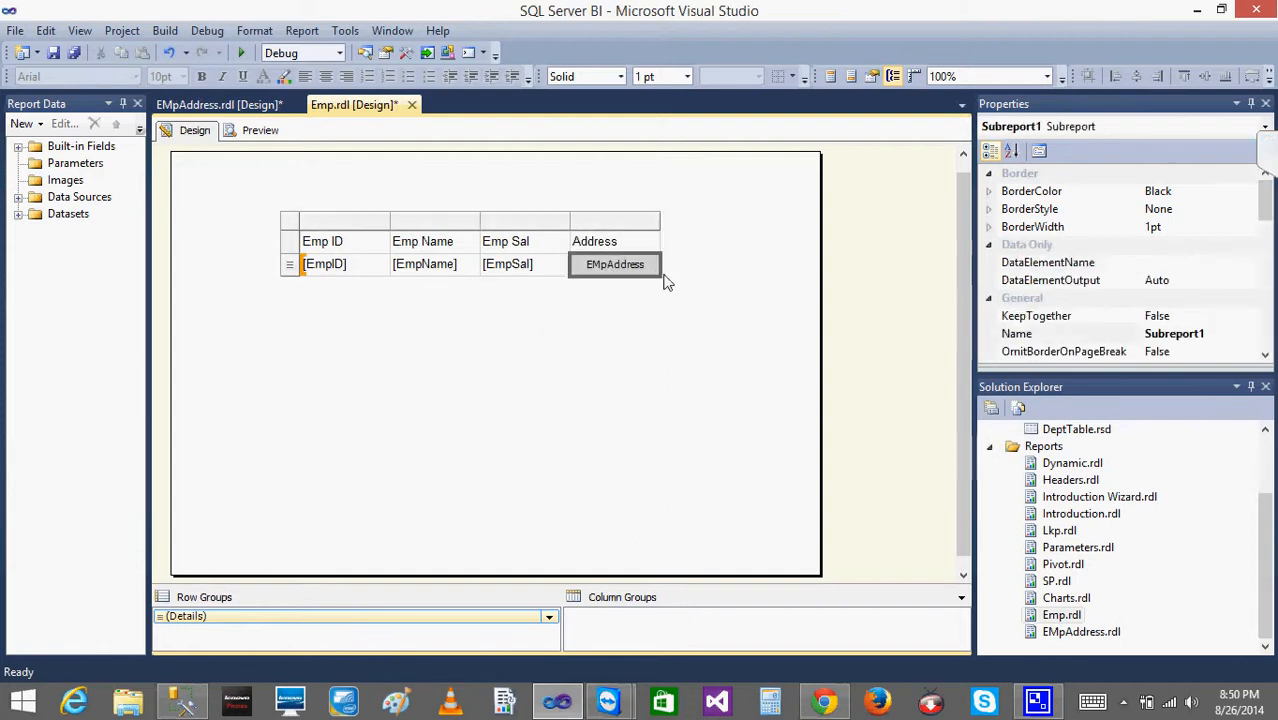
left_click_drag(291, 277, 290, 291)
left_click(379, 392)
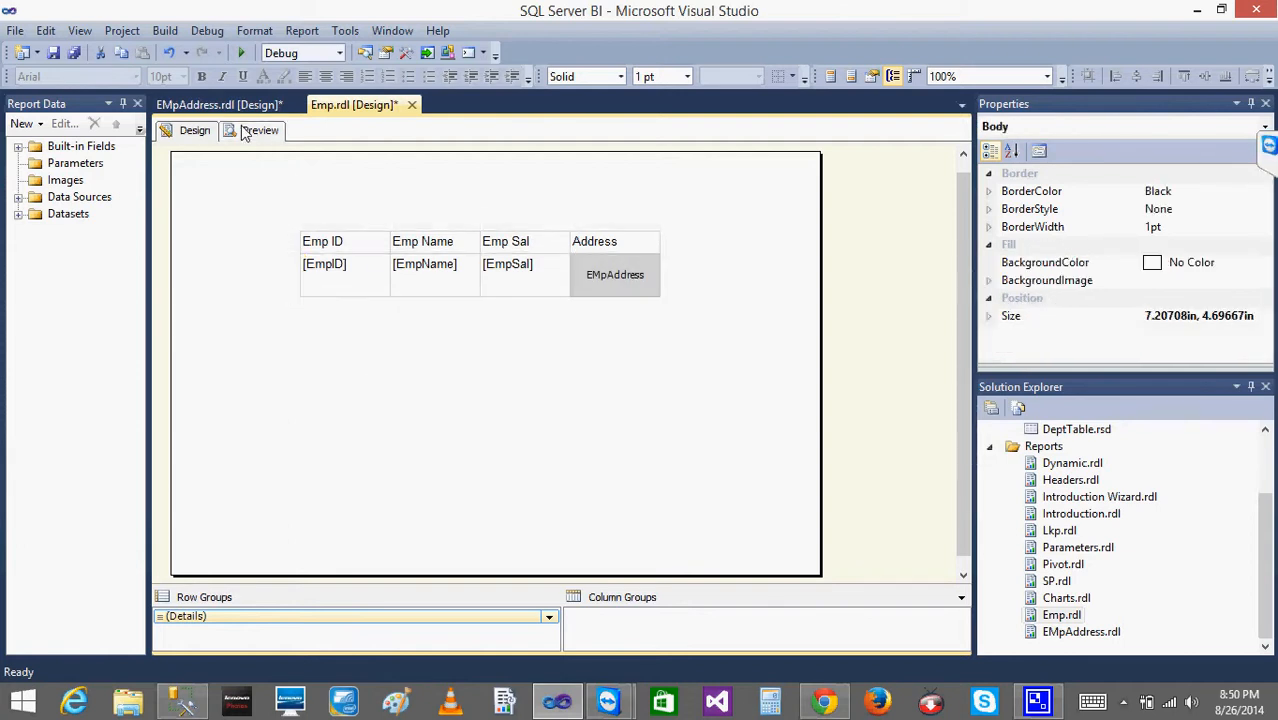
Preview the Emp report, and run the EMpAddress report's preview for Emp Id 1 and for Emp Id 2.
left_click(247, 131)
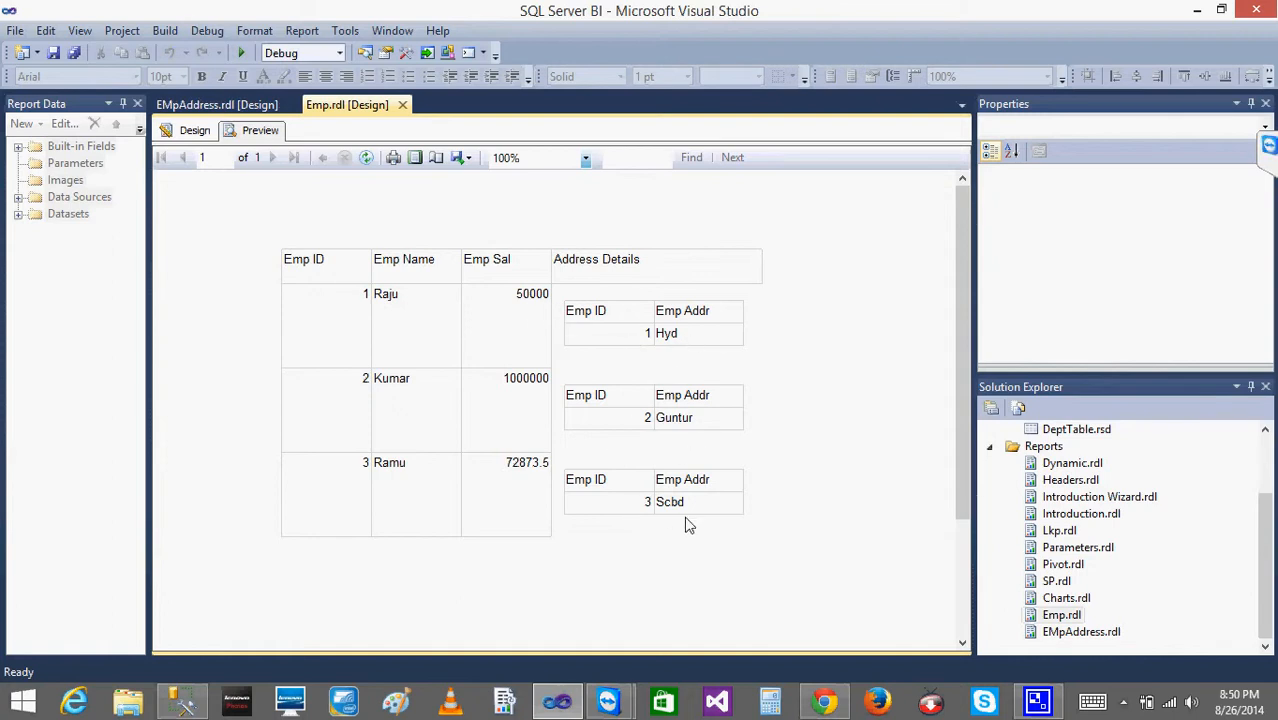
left_click(217, 108)
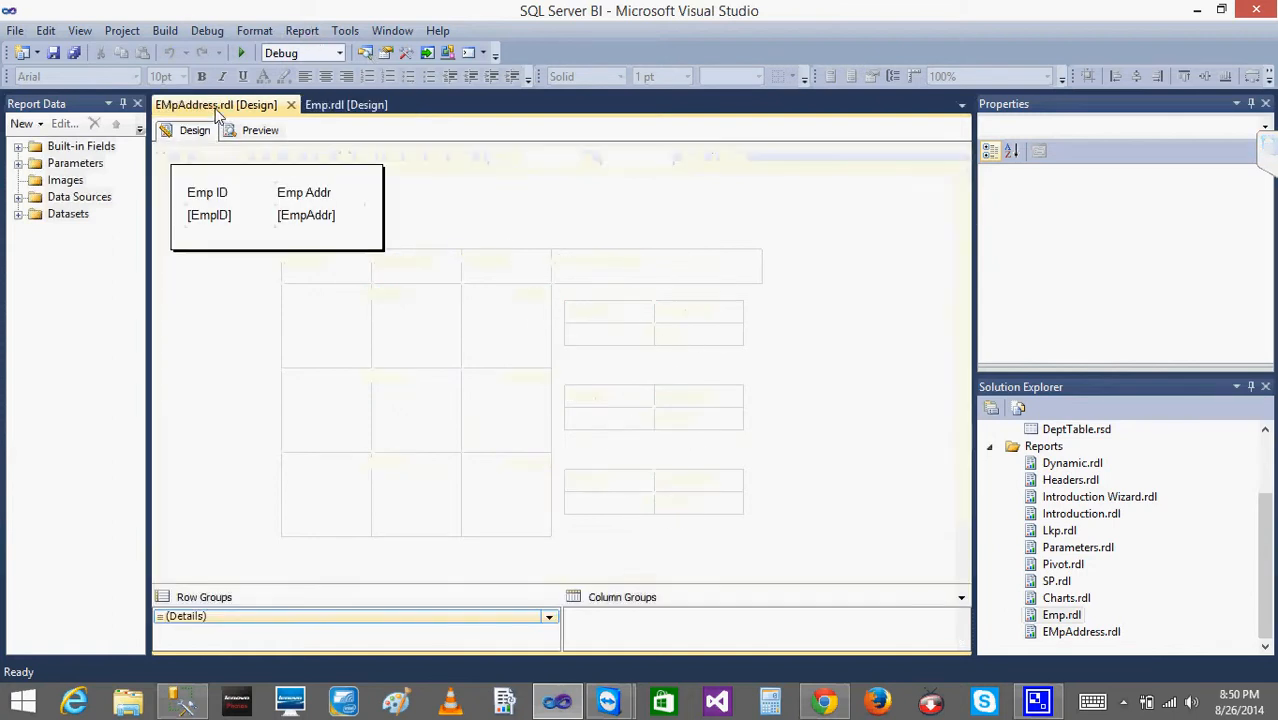
left_click(256, 133)
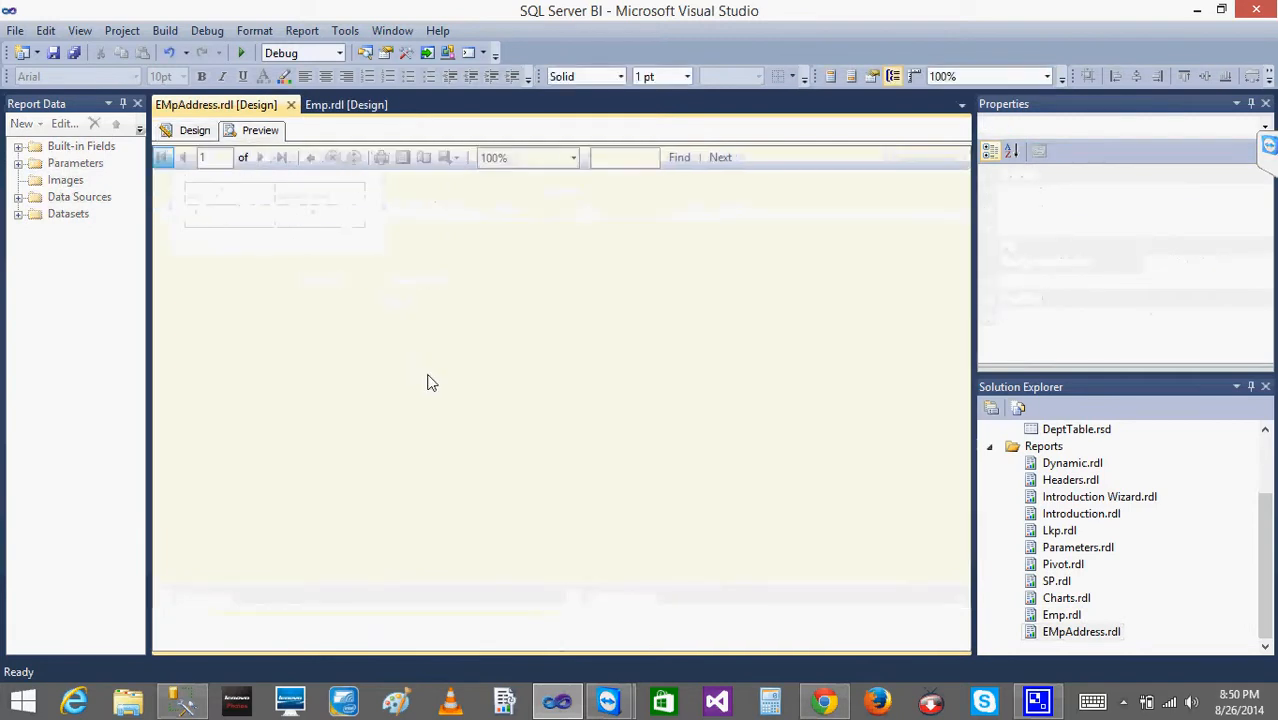
left_click(316, 165)
type("1")
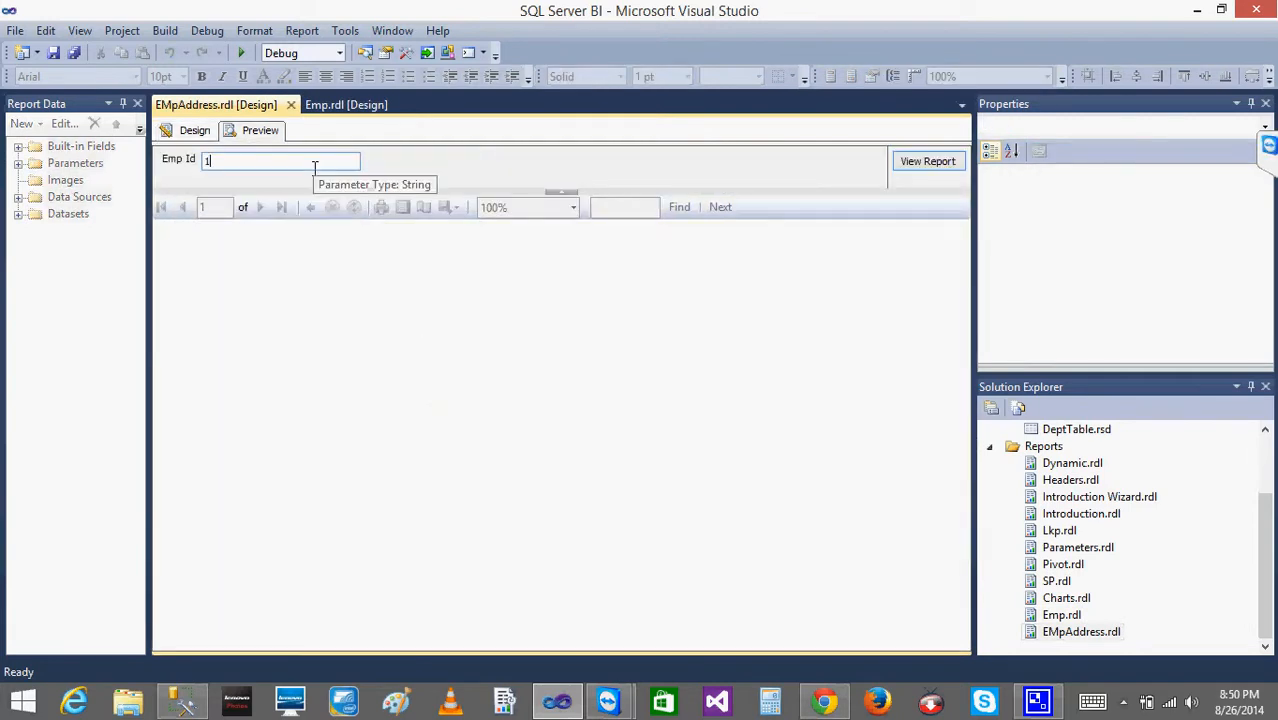
left_click(930, 162)
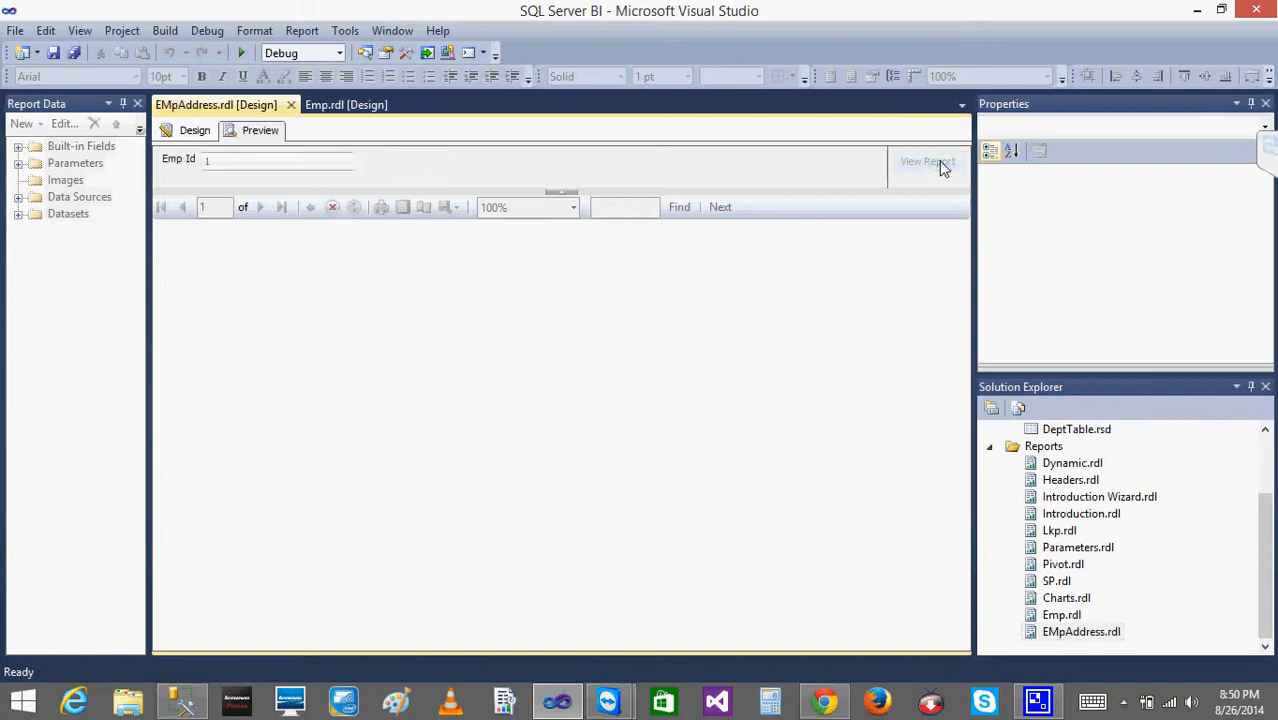
type("2")
left_click(938, 163)
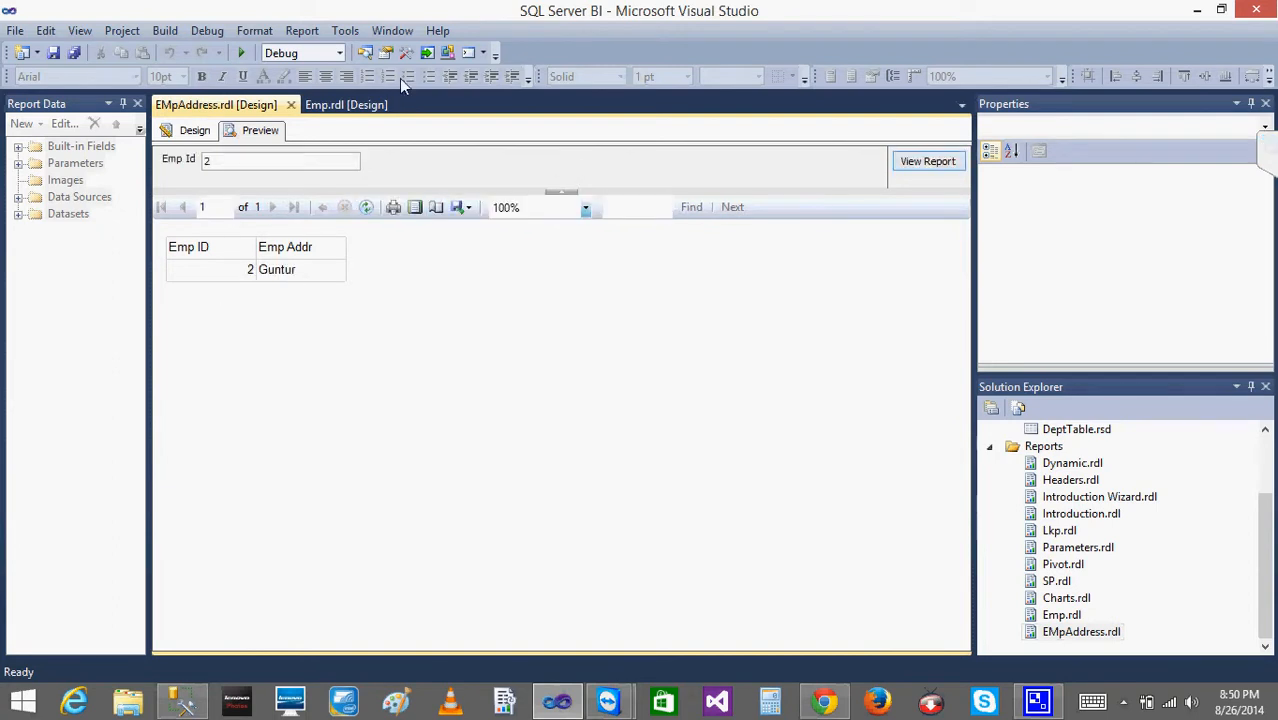
Look at the Emp report's preview again and rerun the EMpAddress report for Emp Id 1.
left_click(346, 105)
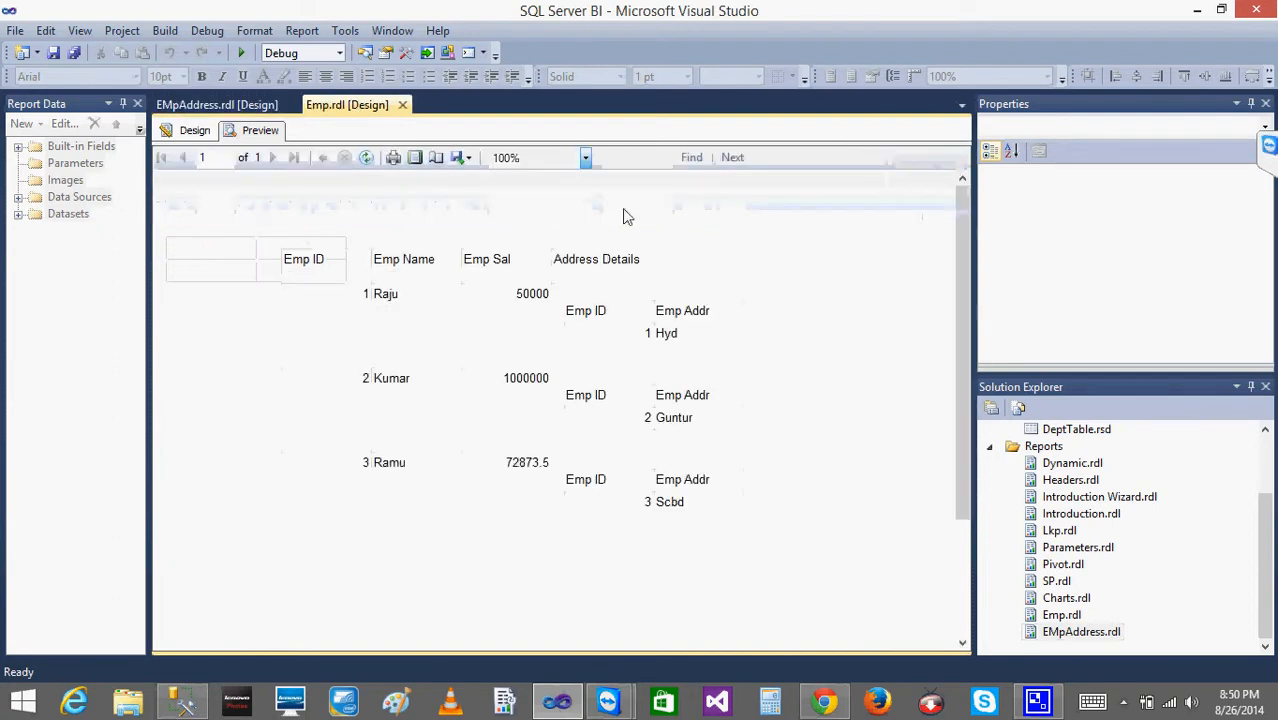
left_click(245, 105)
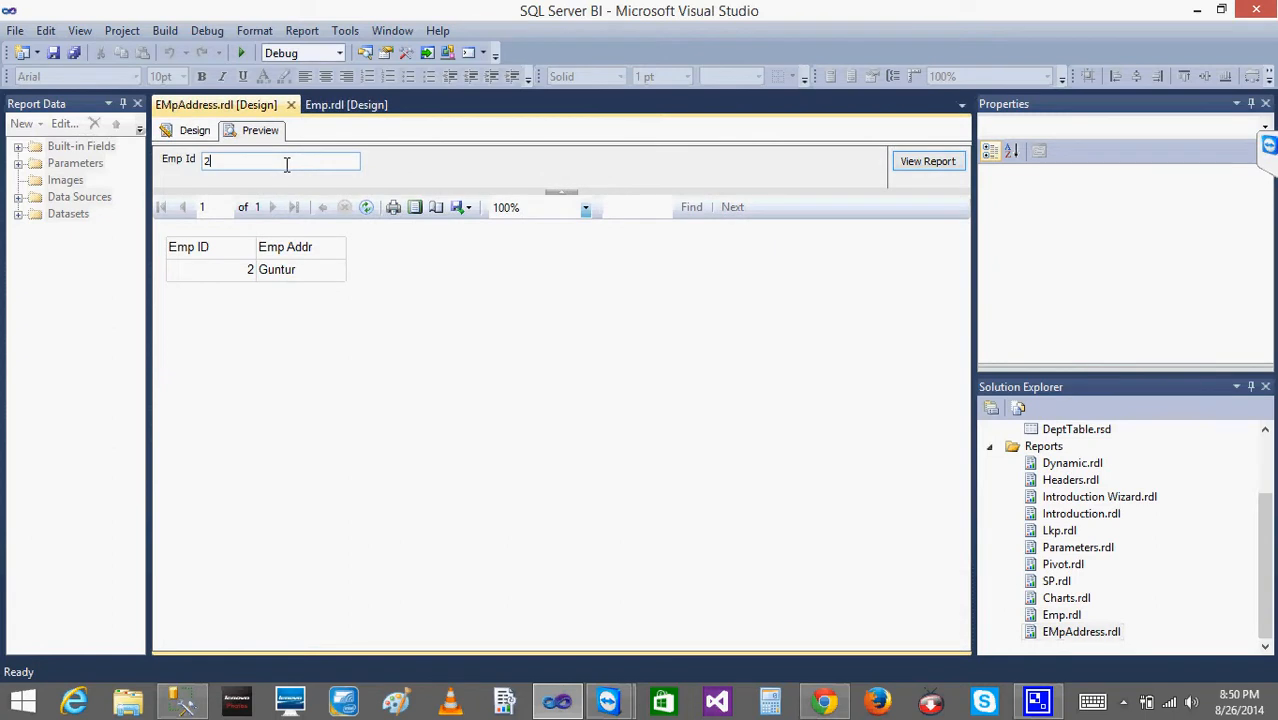
type("1")
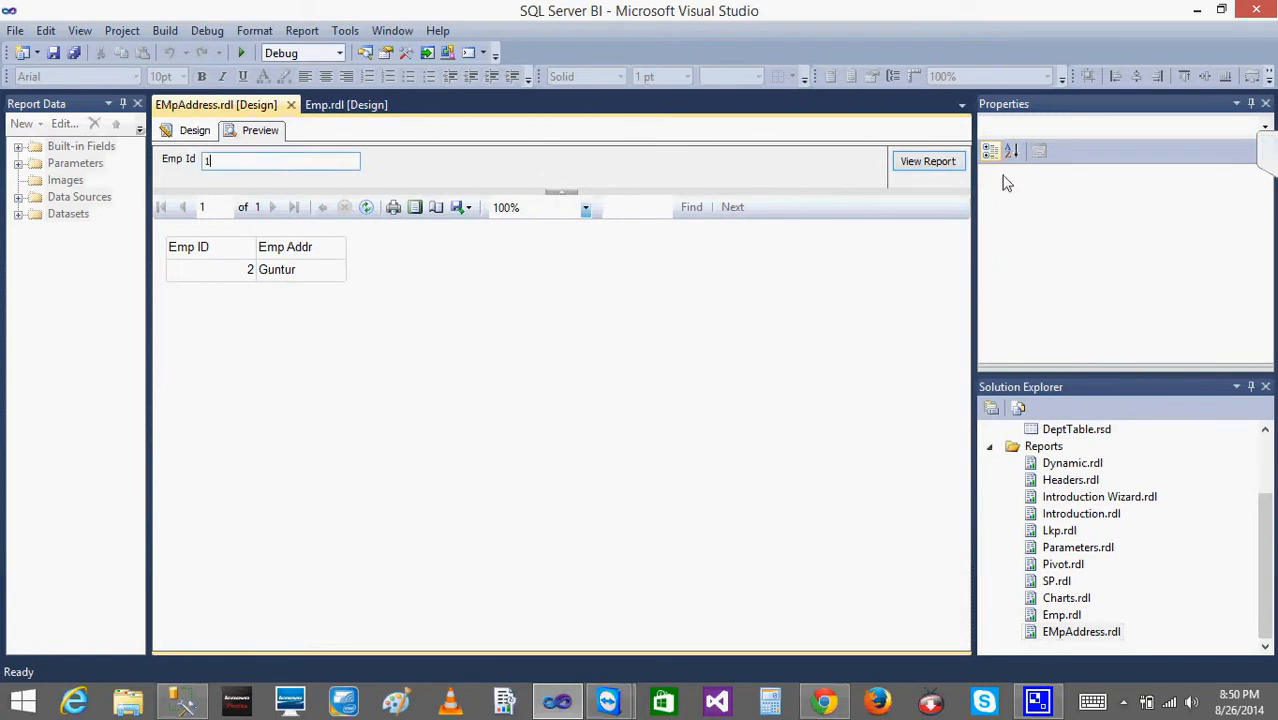
left_click(933, 163)
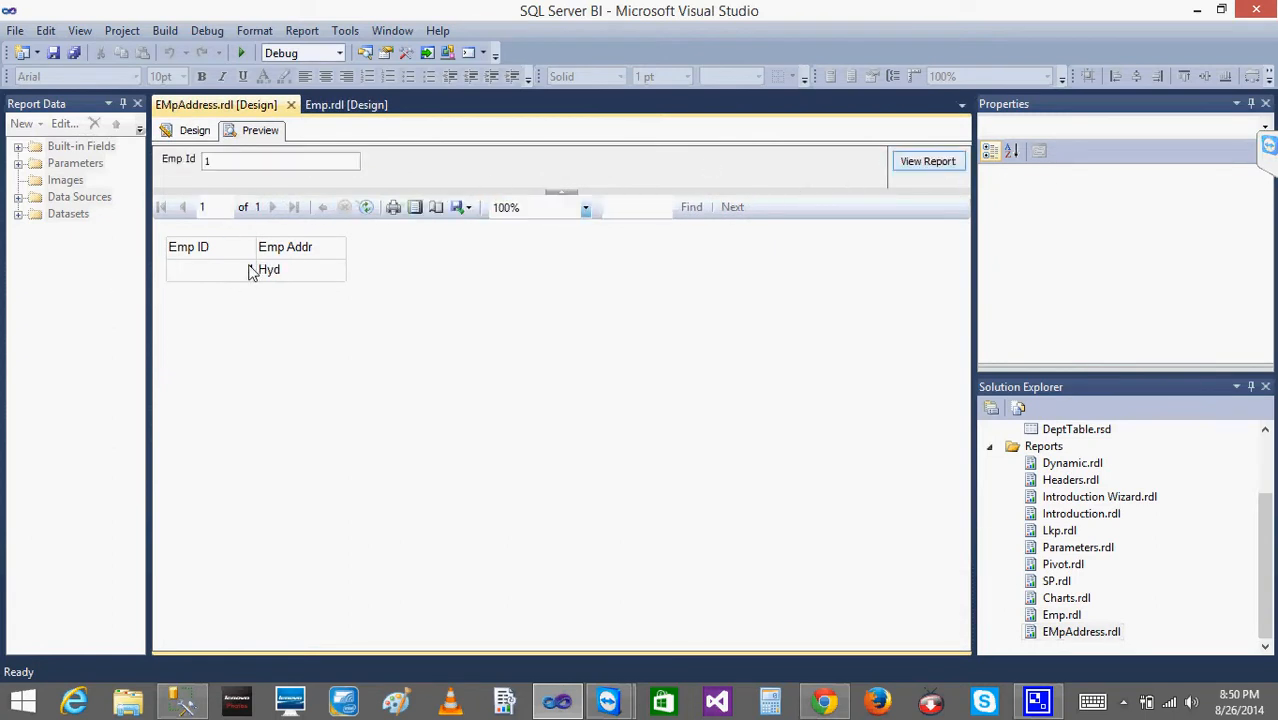
Compare the Emp and EMpAddress previews, rerun EMpAddress for Emp Id 2, and return to the Emp report.
left_click(346, 106)
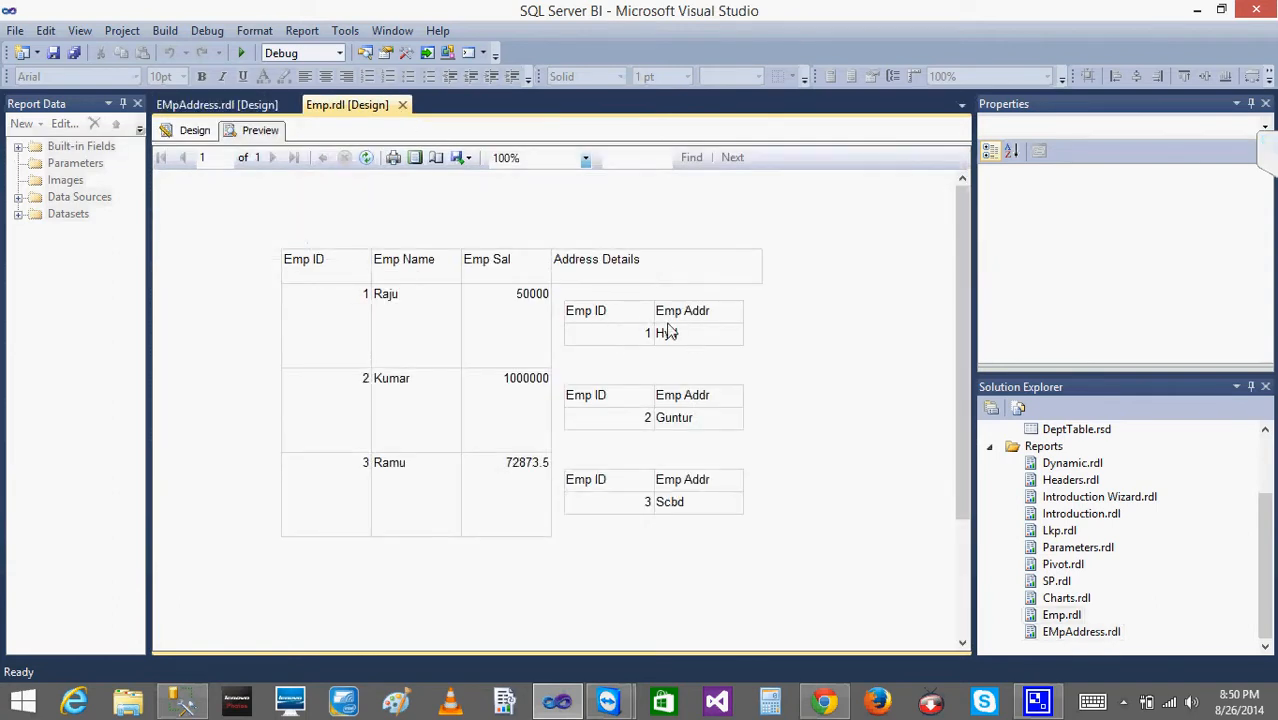
left_click(255, 107)
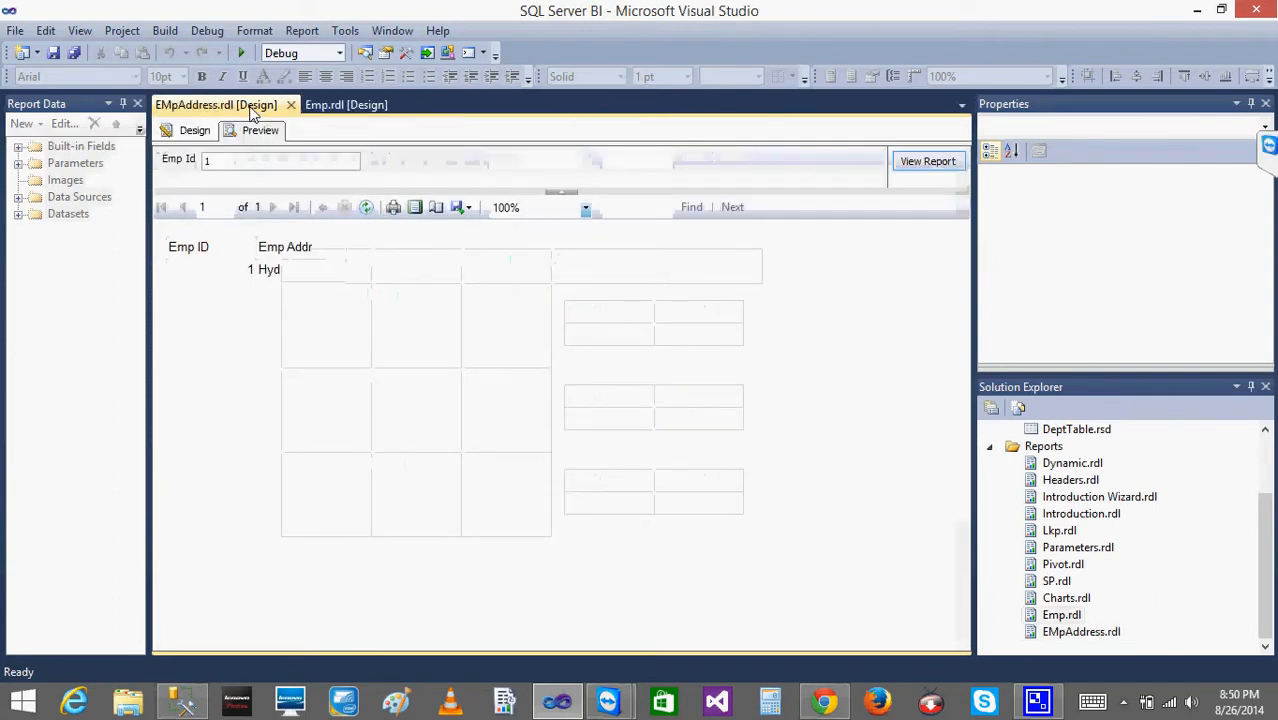
left_click(330, 107)
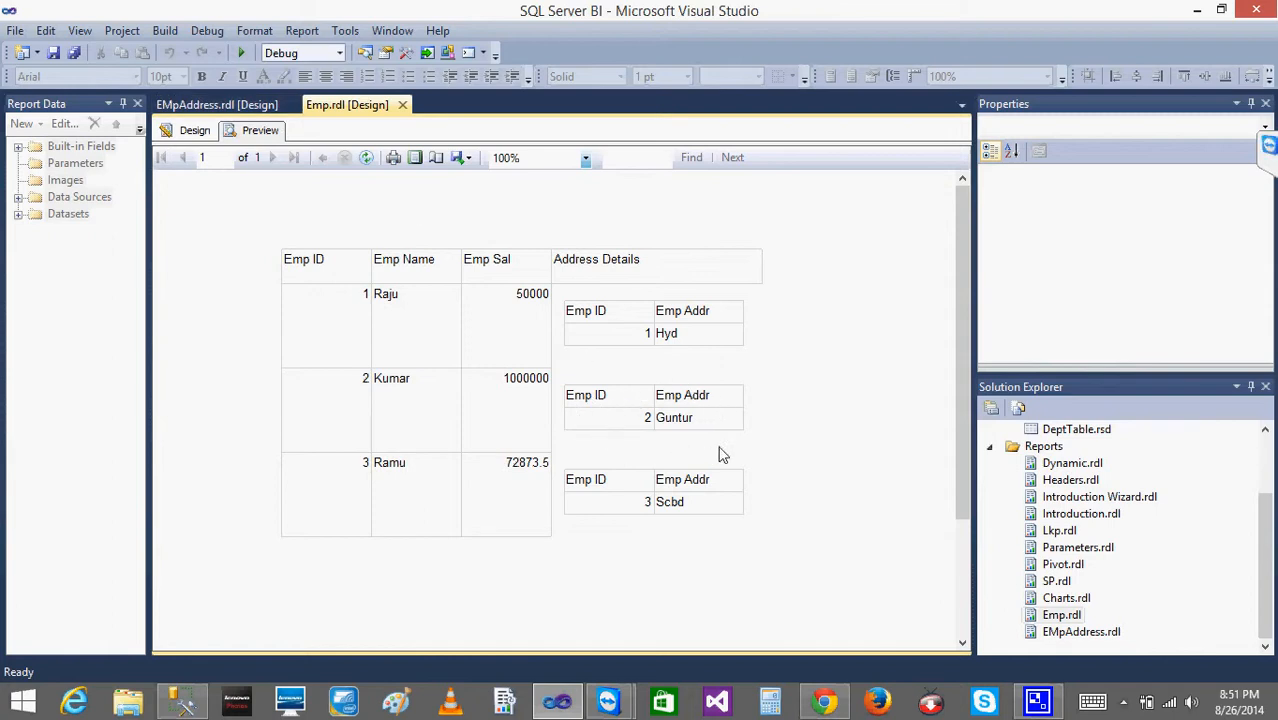
left_click(270, 103)
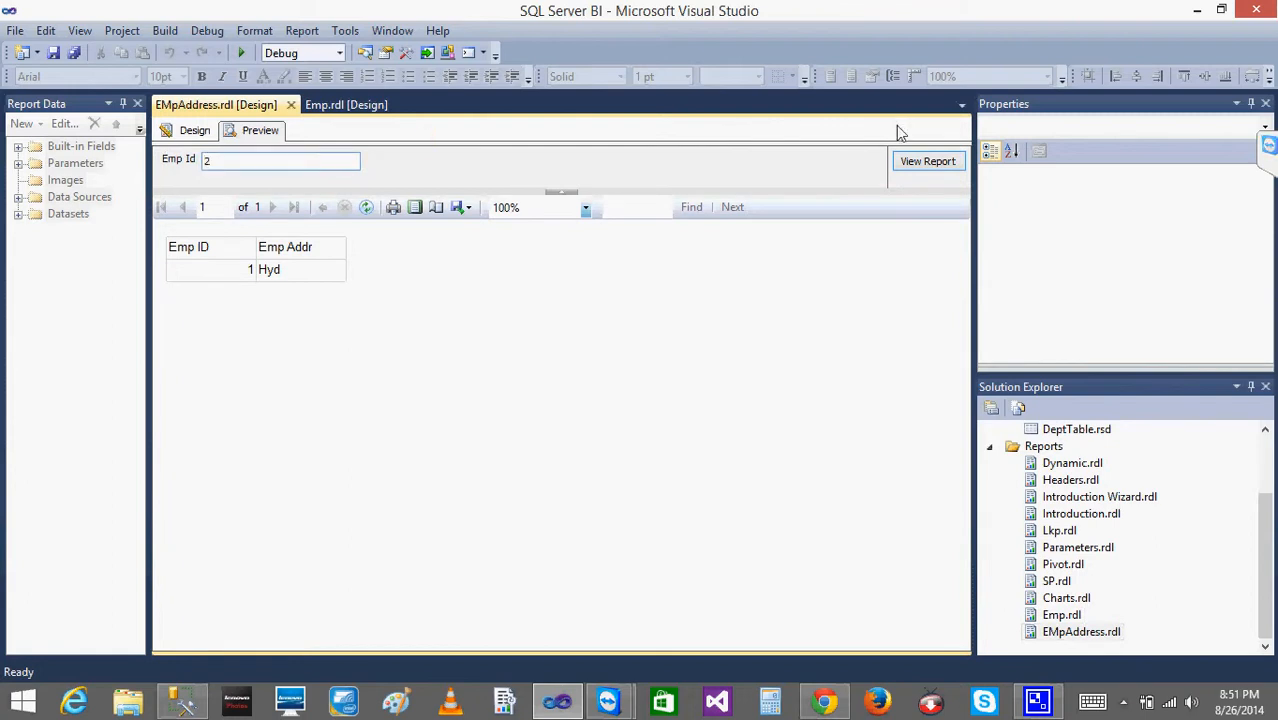
left_click(945, 166)
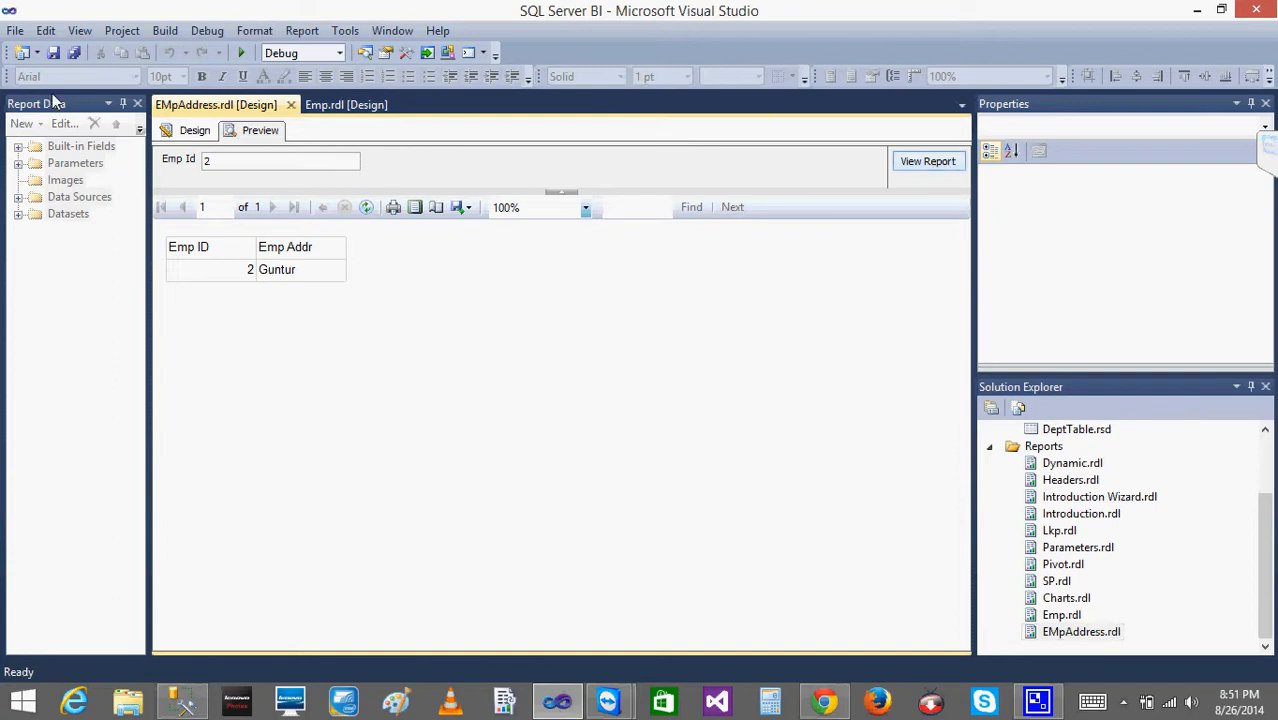
left_click(178, 140)
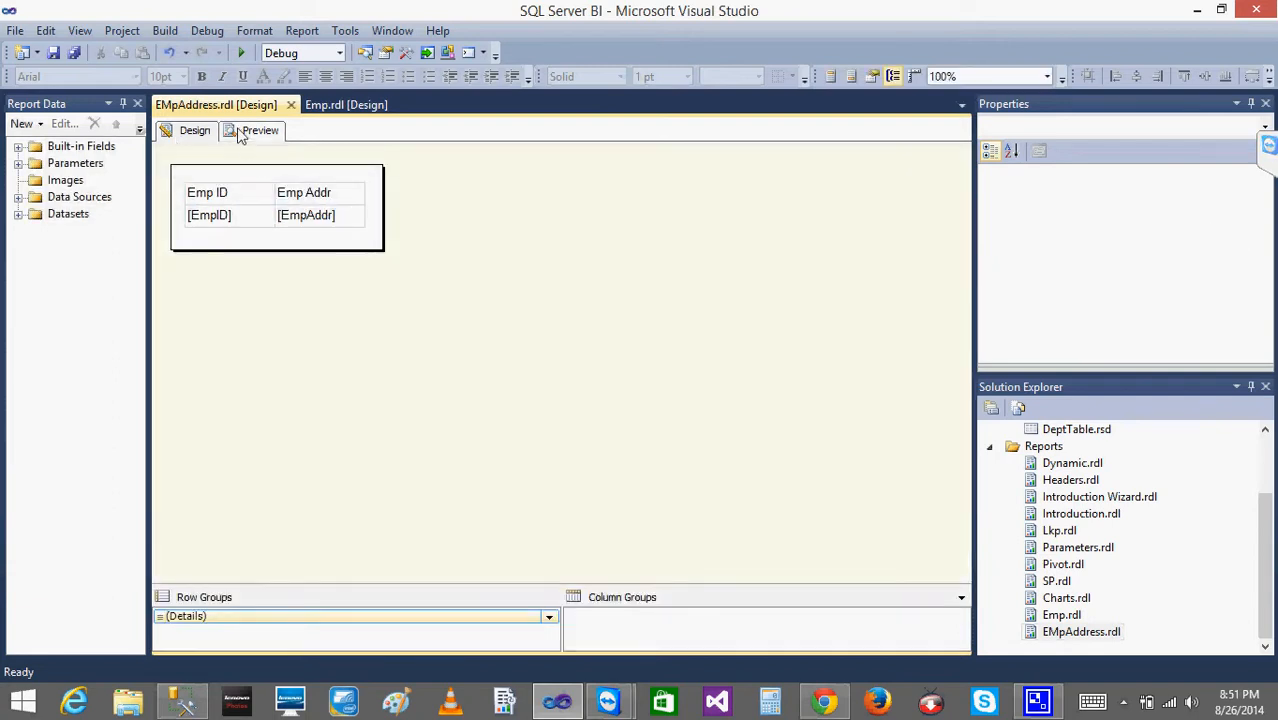
left_click(370, 110)
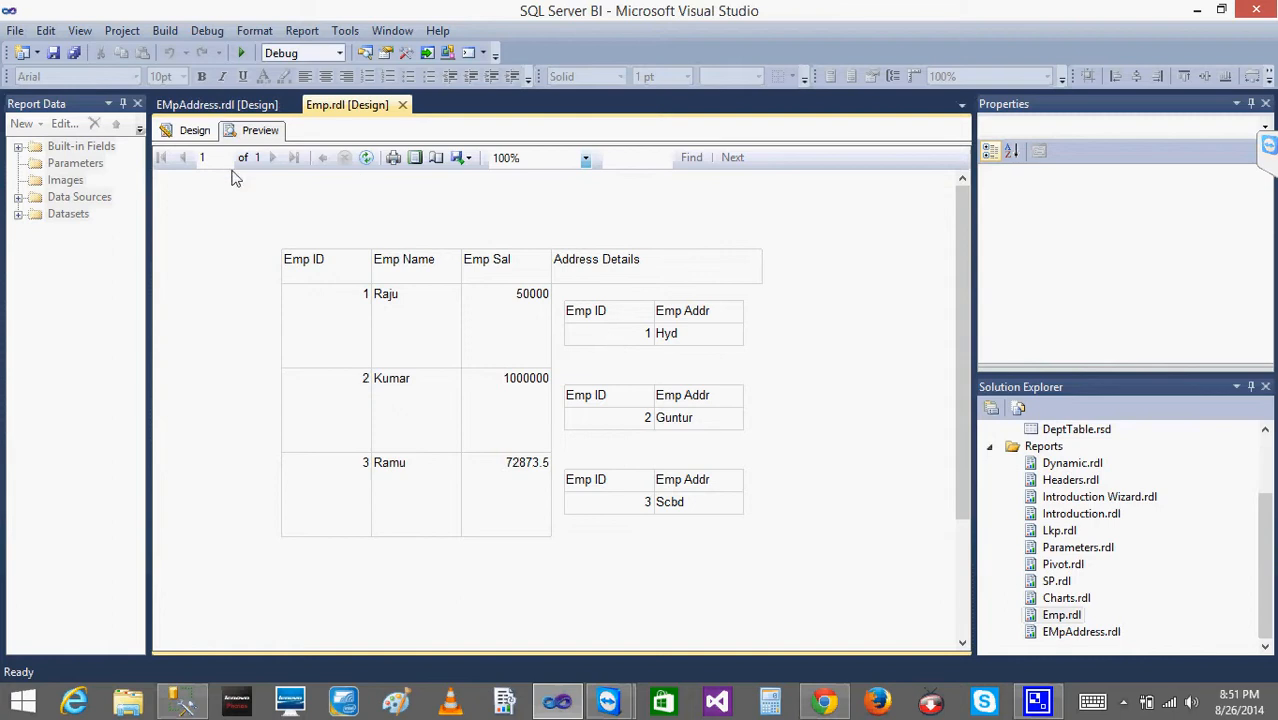
In the Emp report's design, move the EMpAddress subreport out of the Address column onto the report body below the table.
left_click(192, 130)
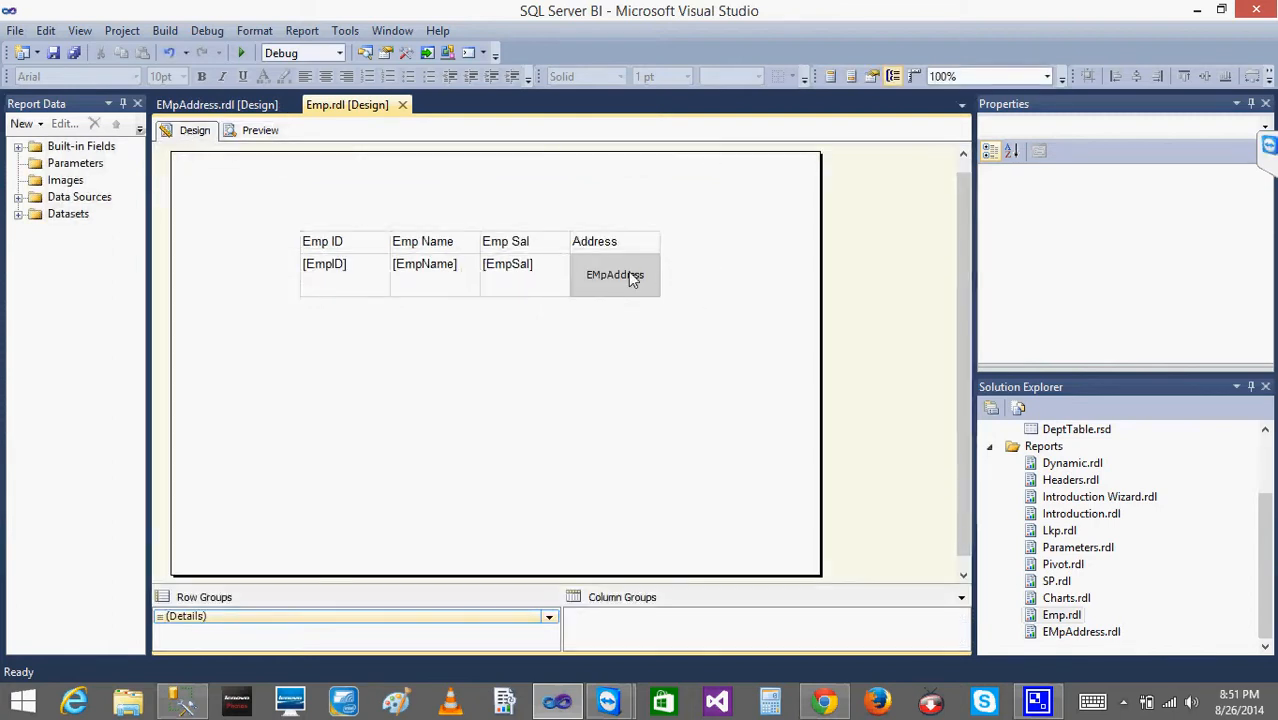
left_click(628, 271)
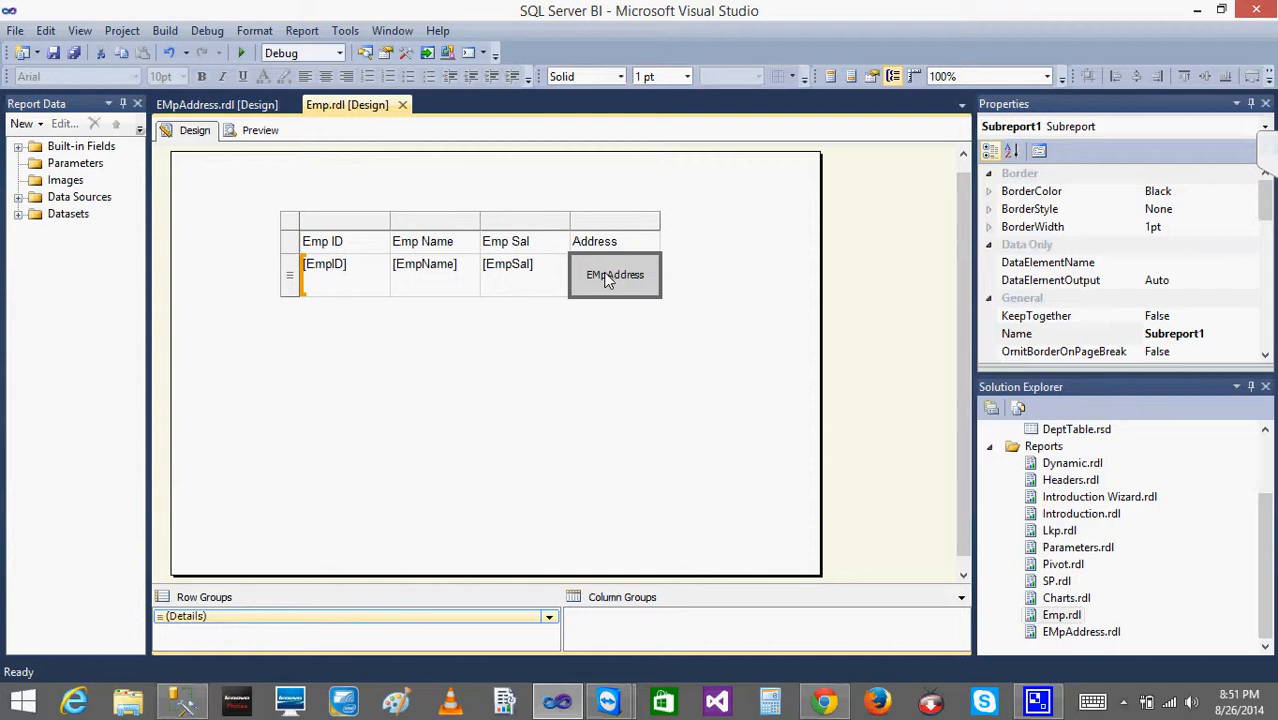
key("ctrl+x")
key("ctrl+v")
left_click(525, 451)
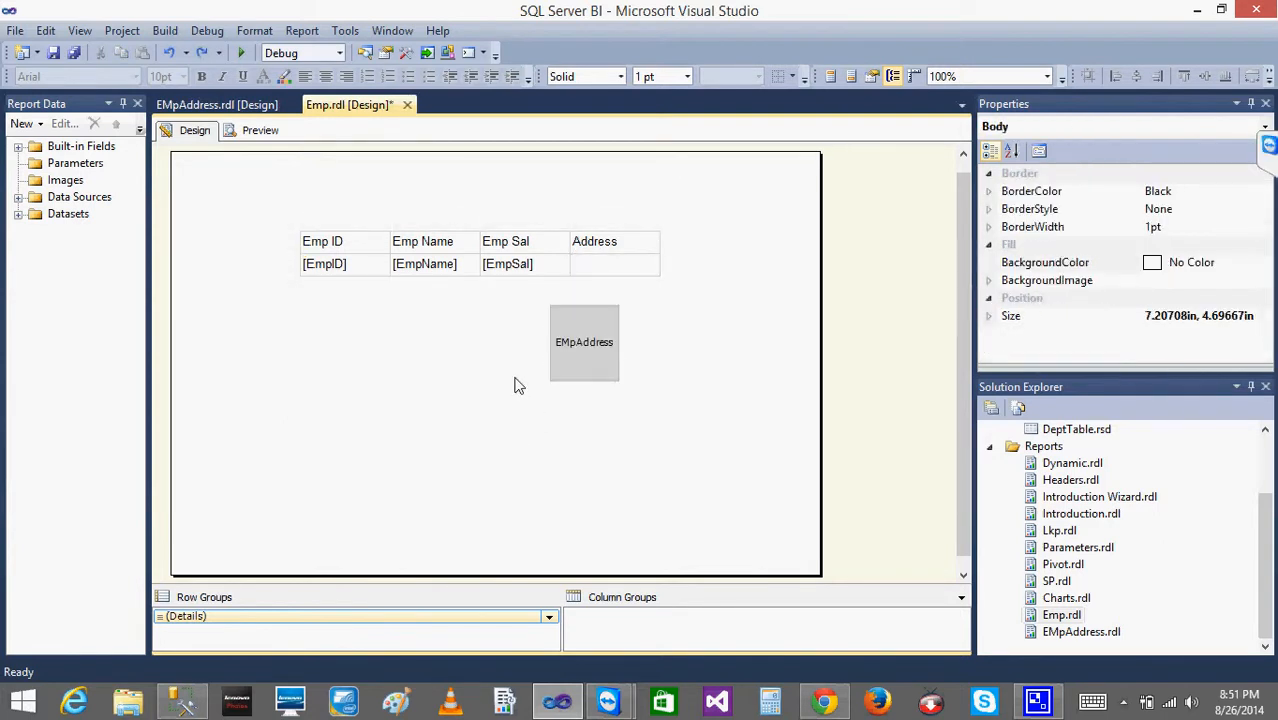
left_click(604, 343)
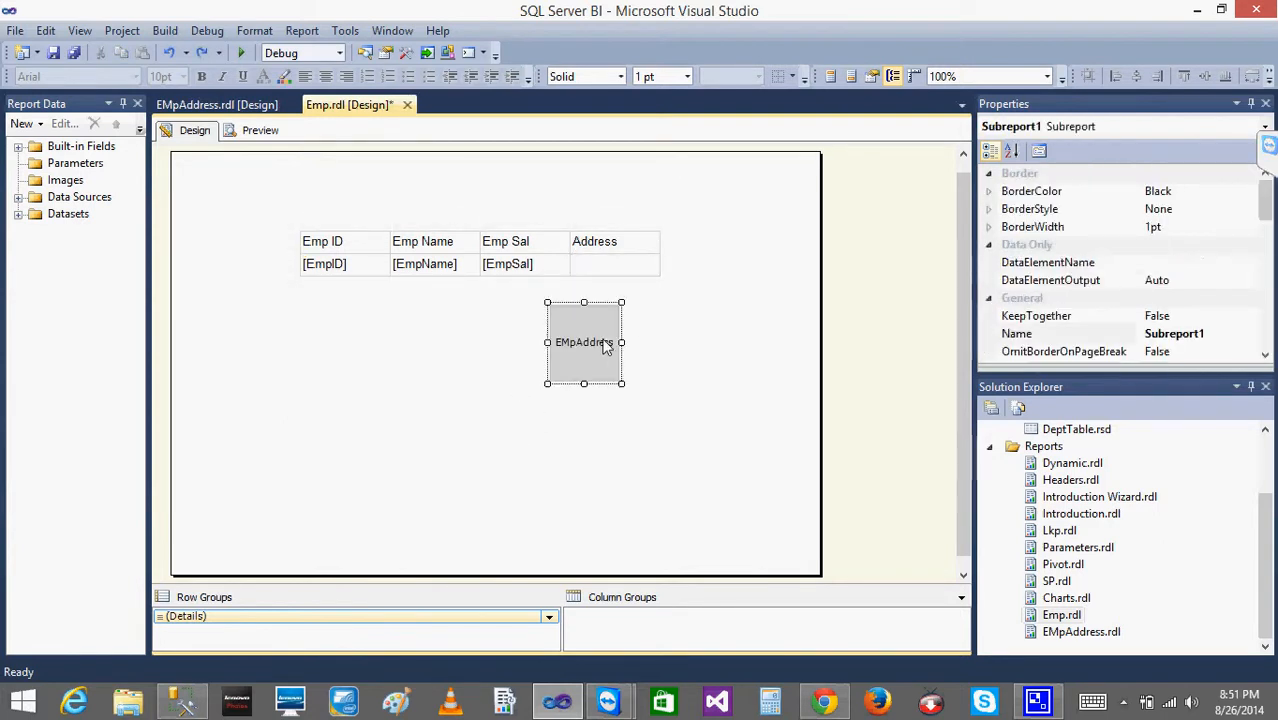
Preview the Emp report with the subreport outside the table, and inspect the subreport's parameter settings.
left_click(275, 132)
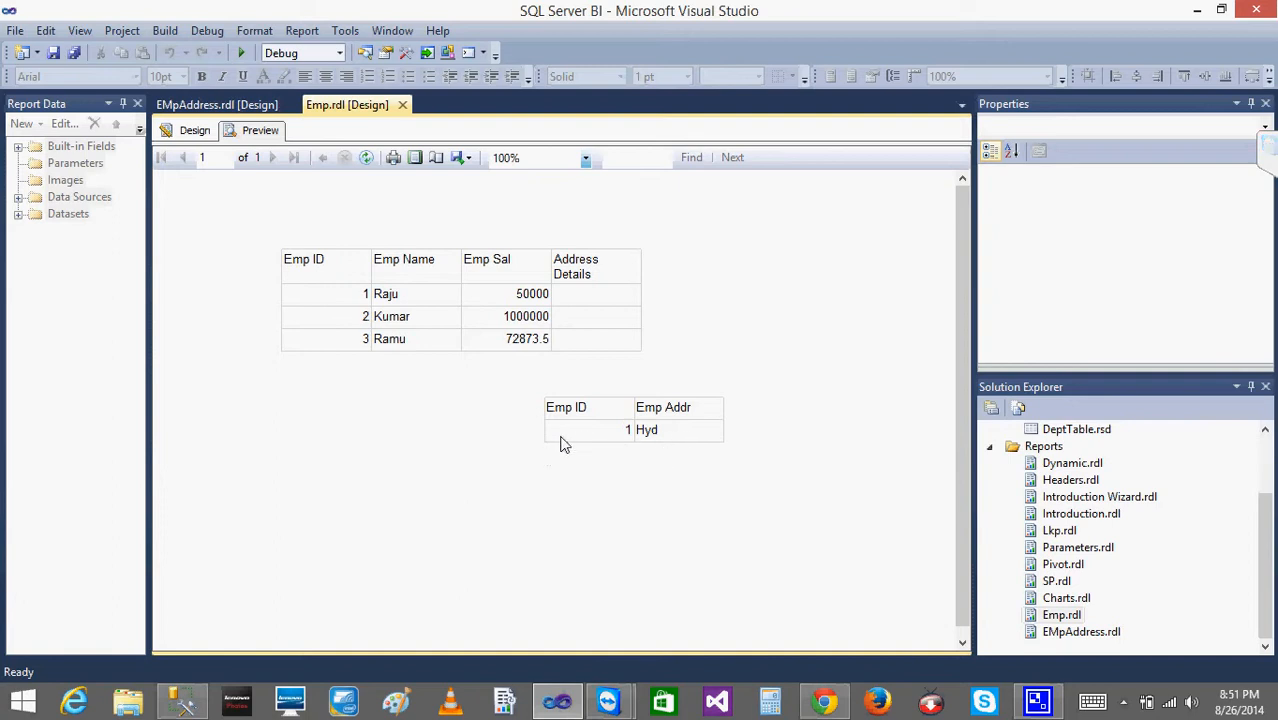
left_click(194, 131)
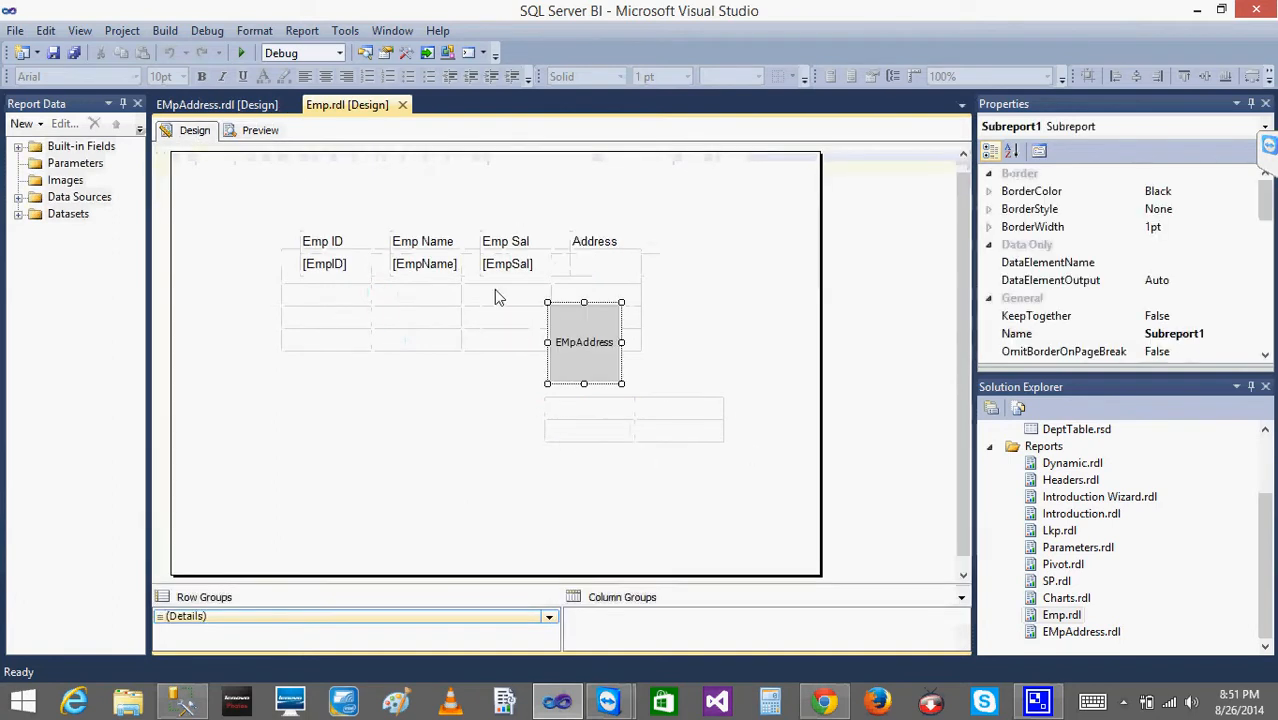
right_click(610, 363)
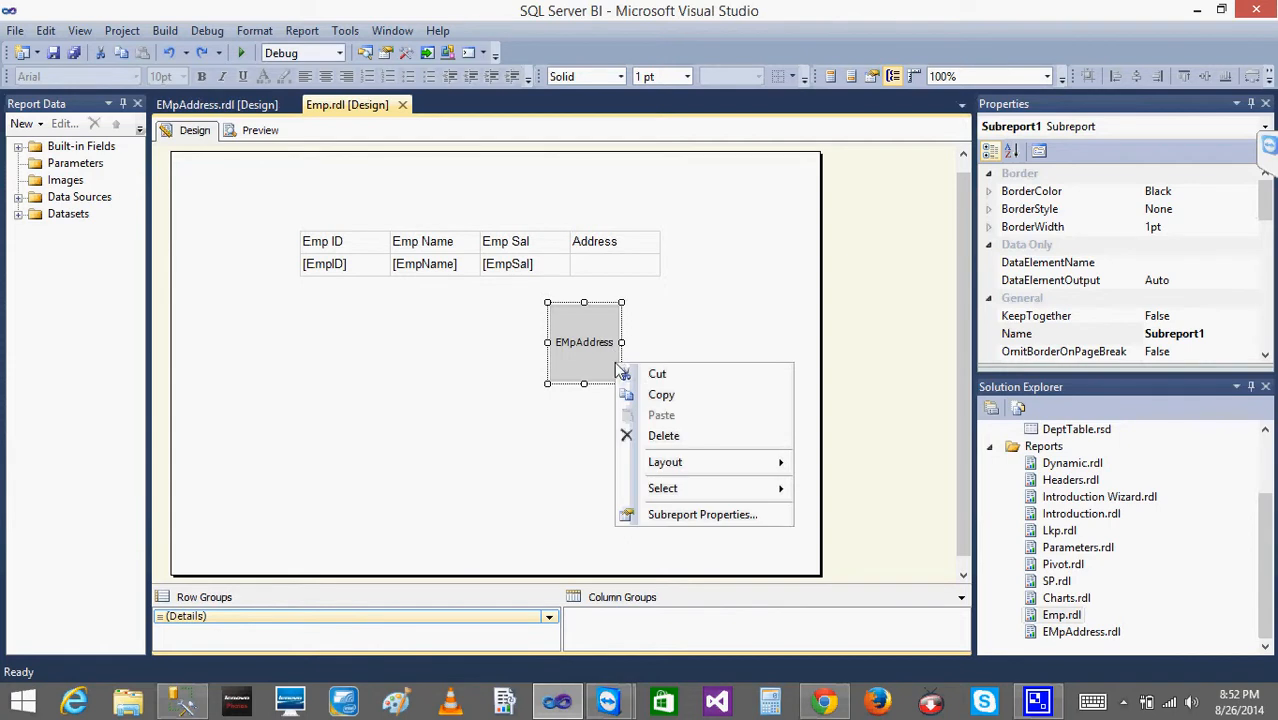
left_click(693, 516)
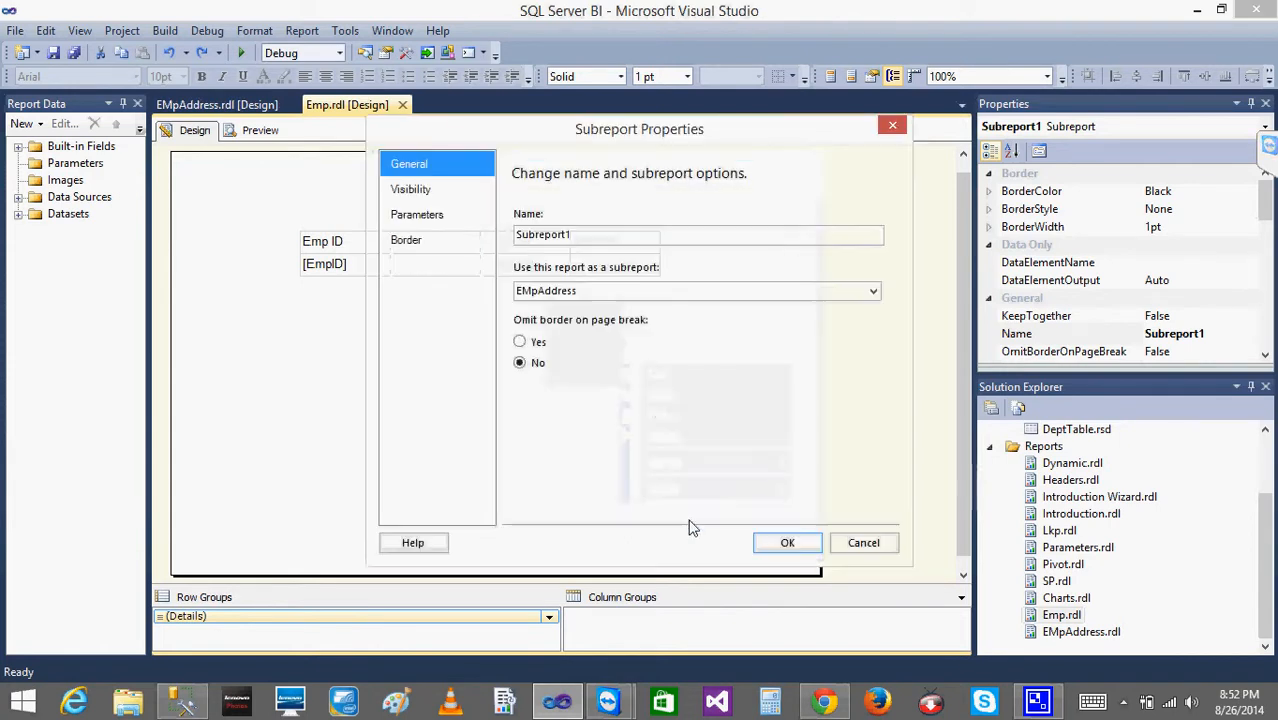
left_click(433, 216)
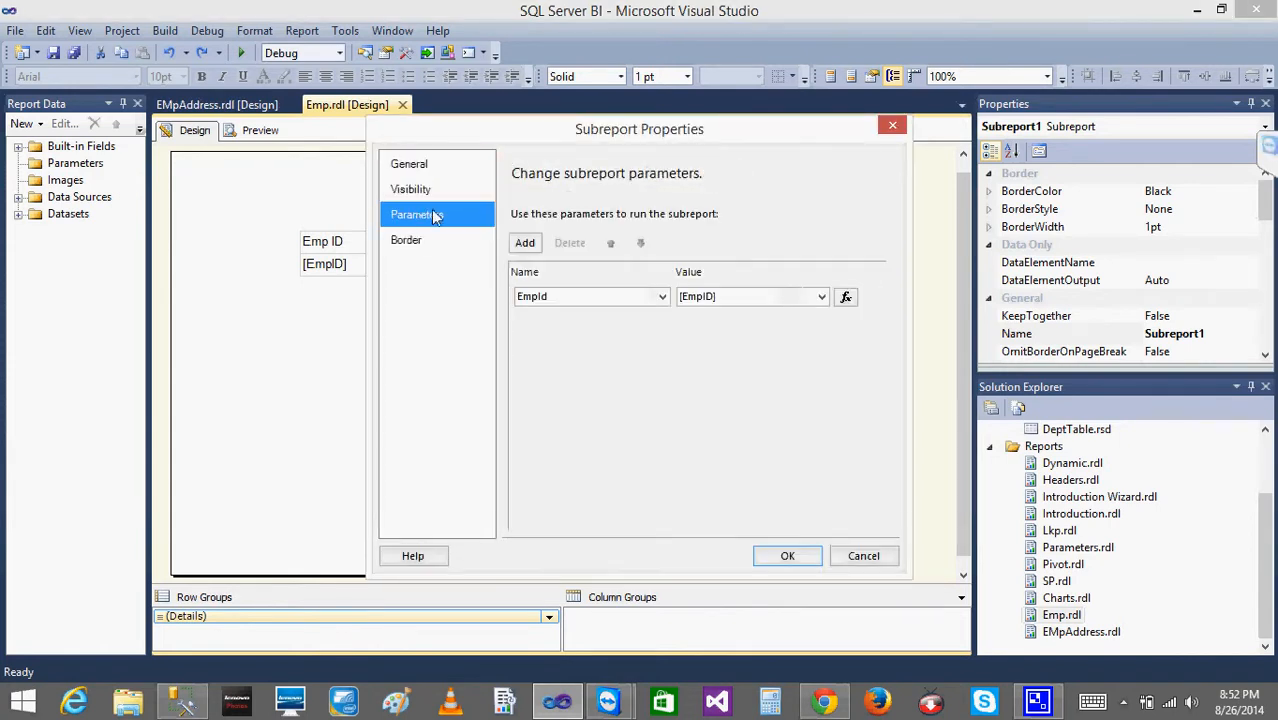
left_click(853, 560)
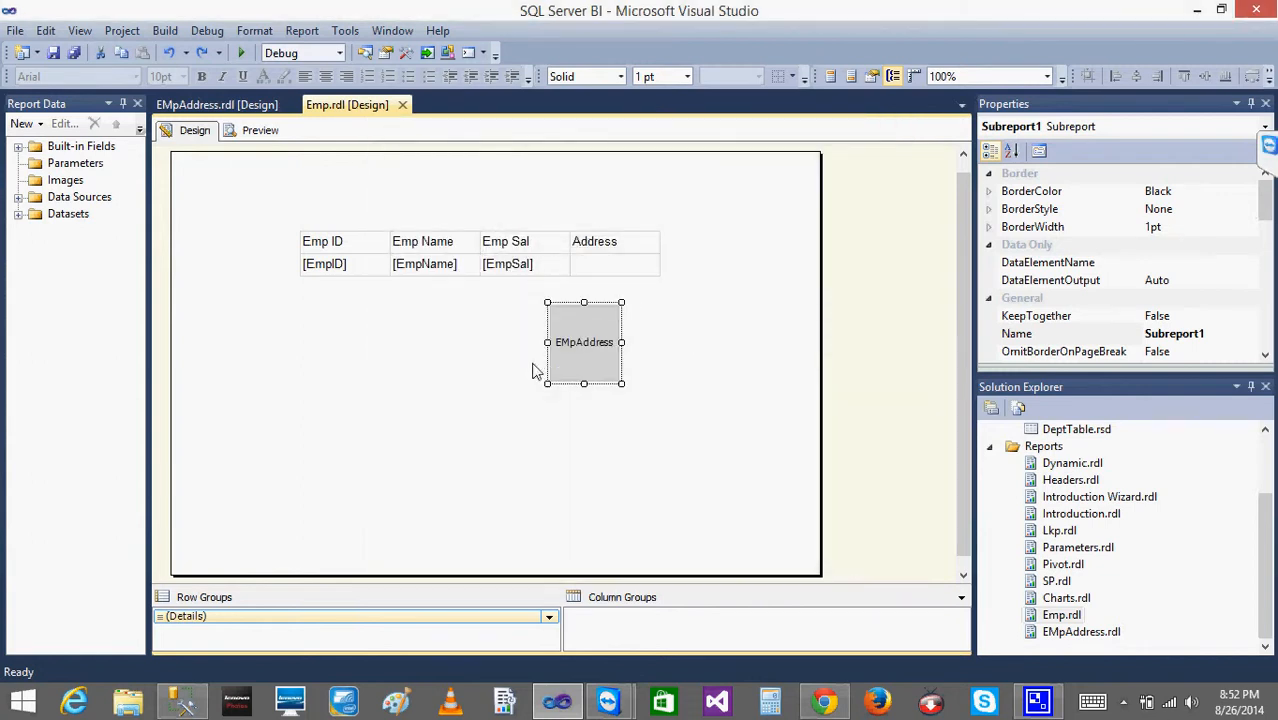
left_click(488, 370)
left_click(262, 131)
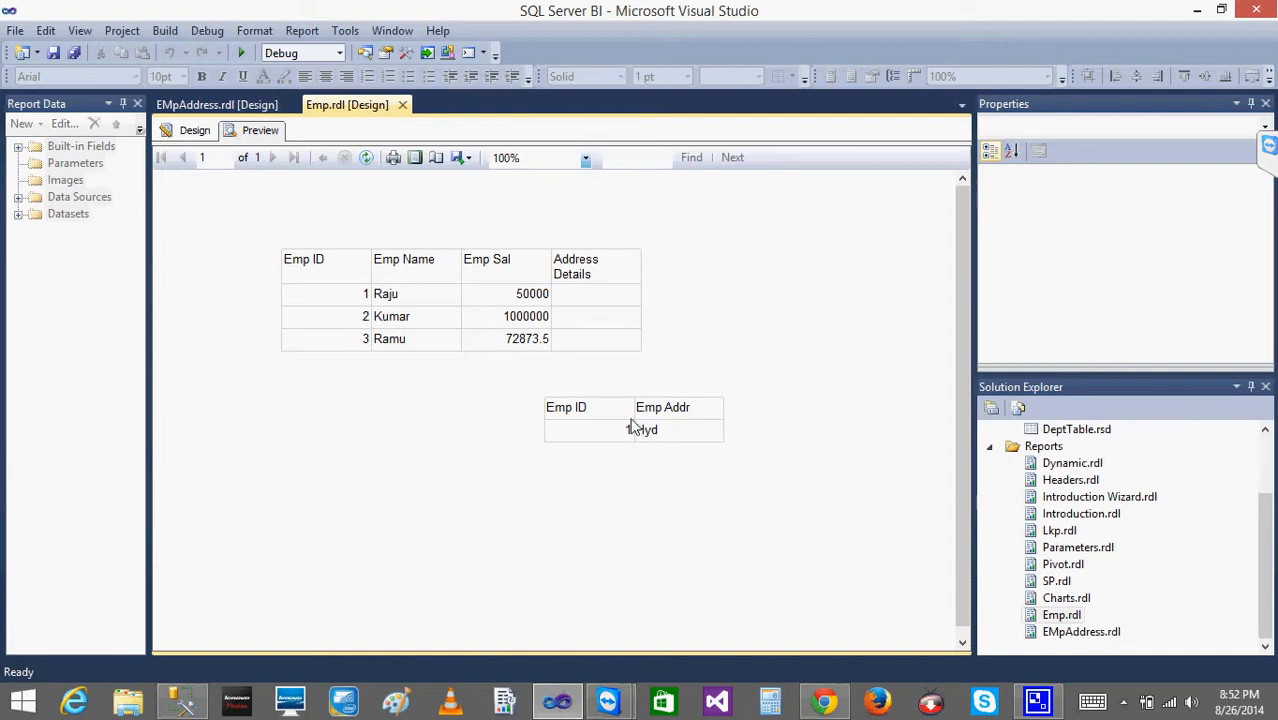
left_click(194, 130)
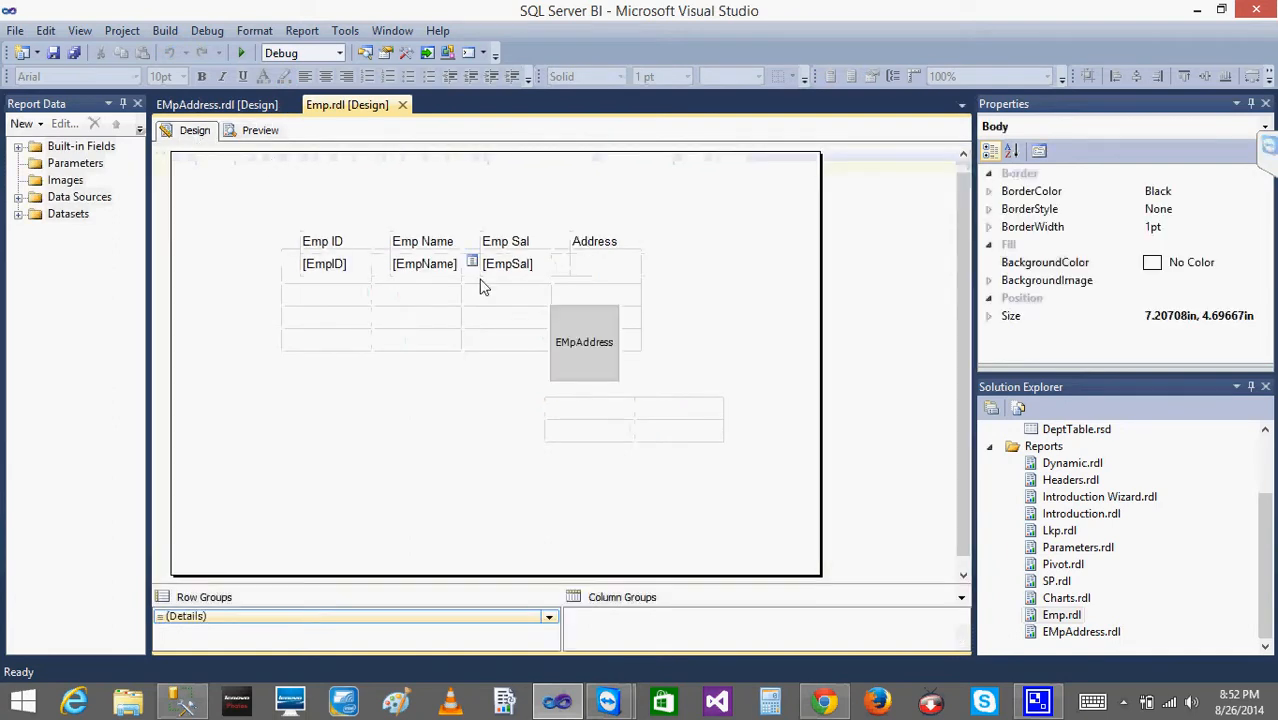
Move the EMpAddress subreport back into the detail cell of the Address column and preview the report.
right_click(578, 351)
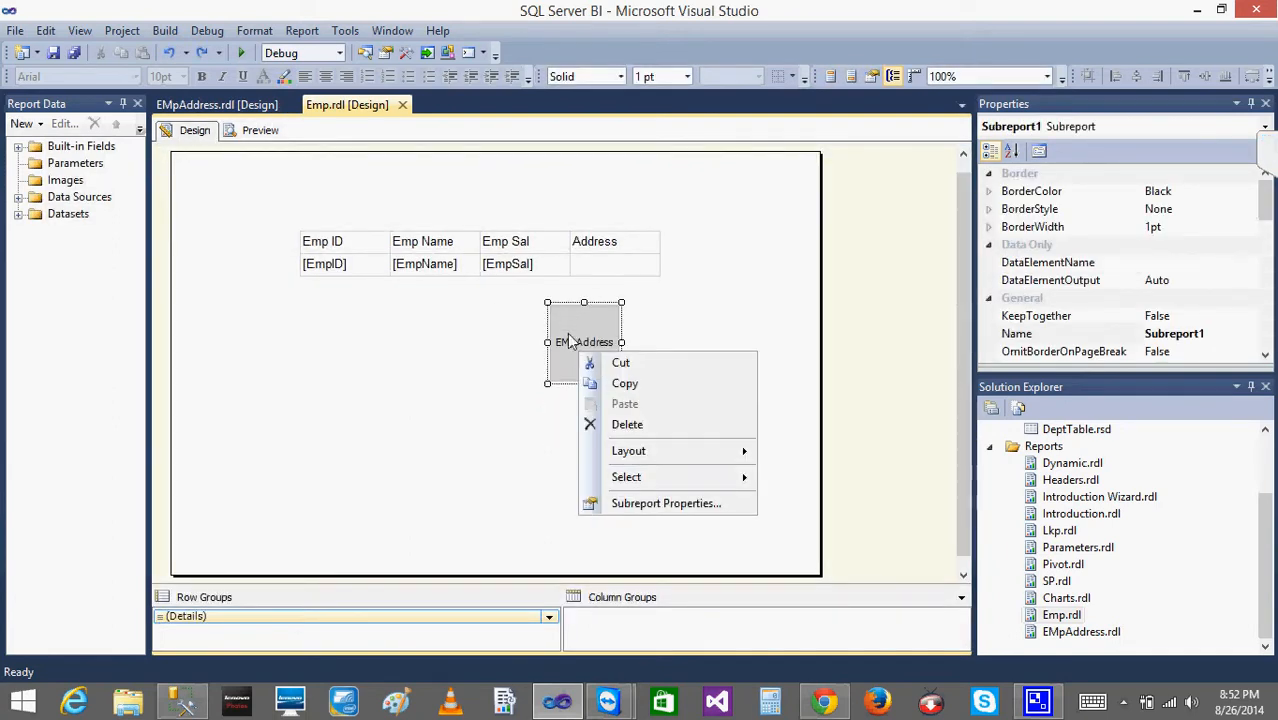
left_click(570, 341)
left_click_drag(570, 342, 607, 283)
left_click(540, 336)
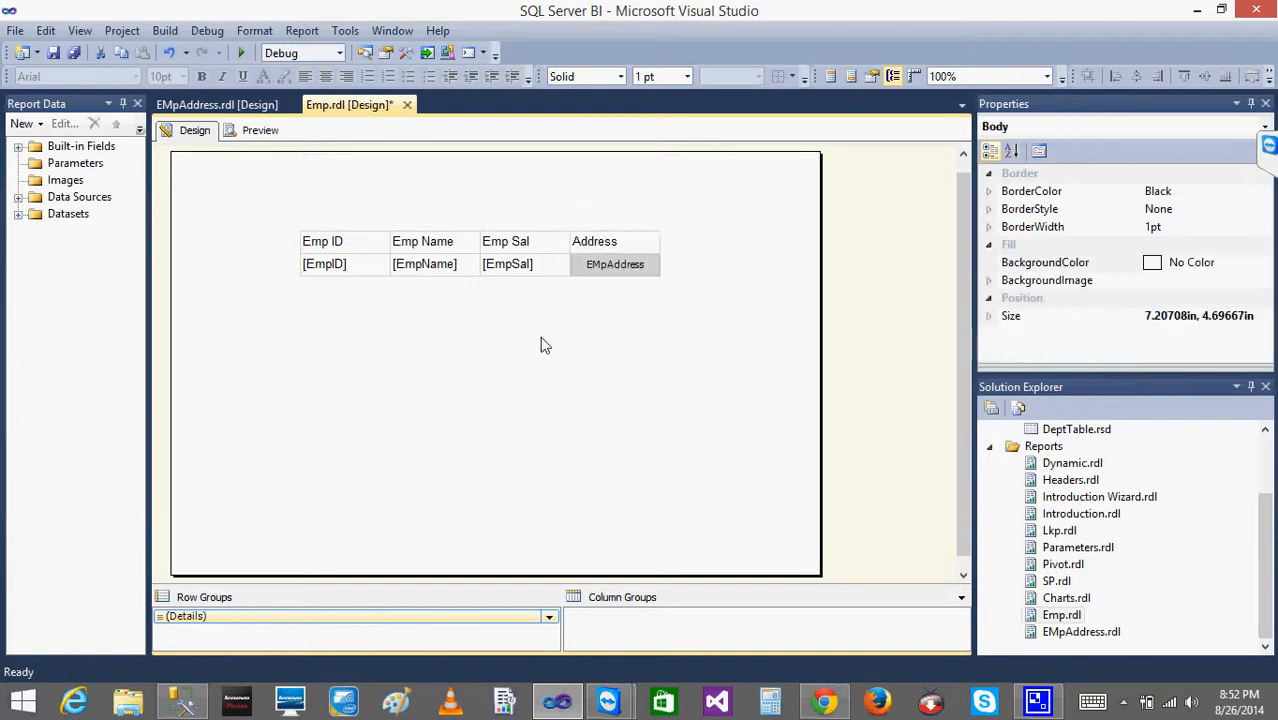
left_click(259, 131)
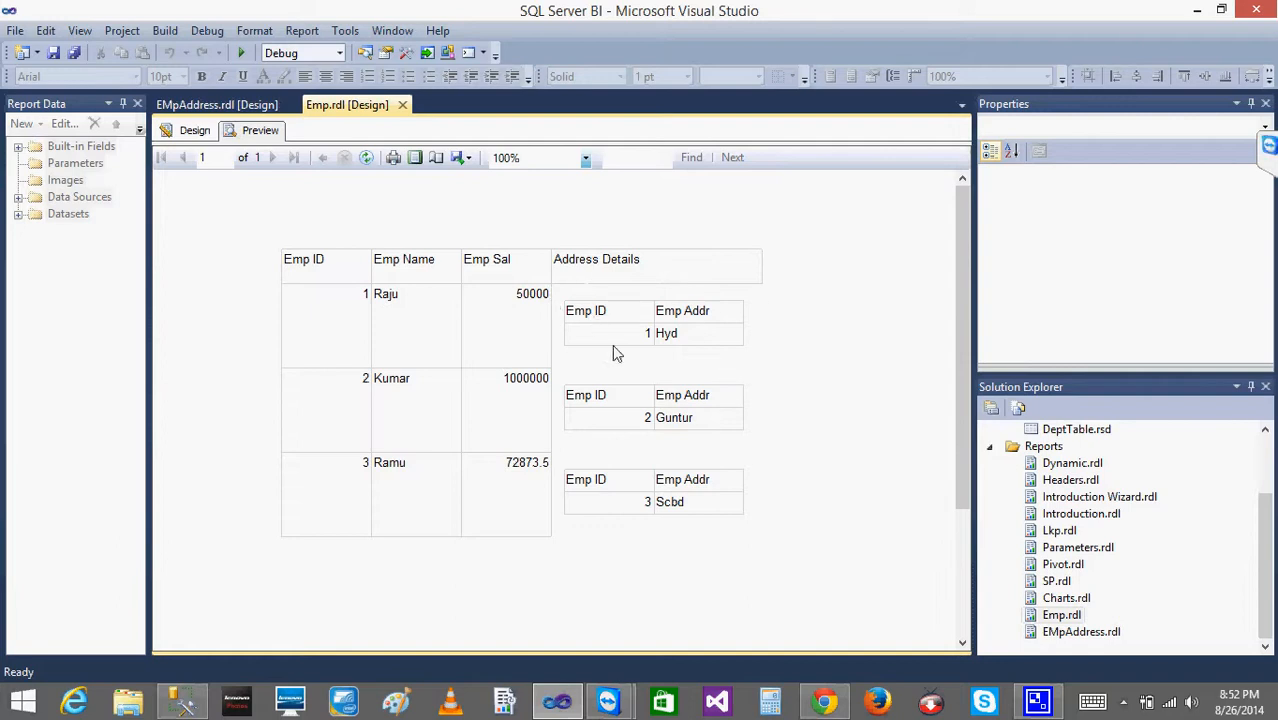
Insert a rectangle into the Emp report's body, below the employee table.
left_click(205, 136)
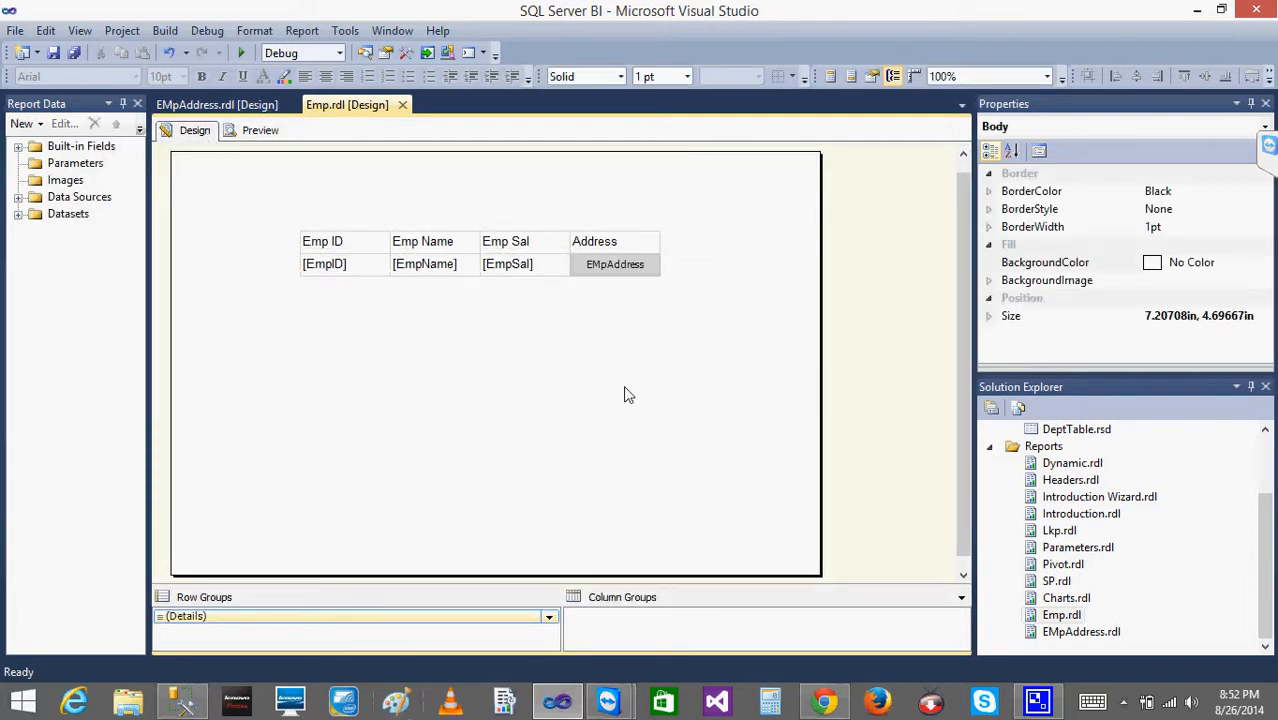
right_click(624, 394)
mouse_move(700, 460)
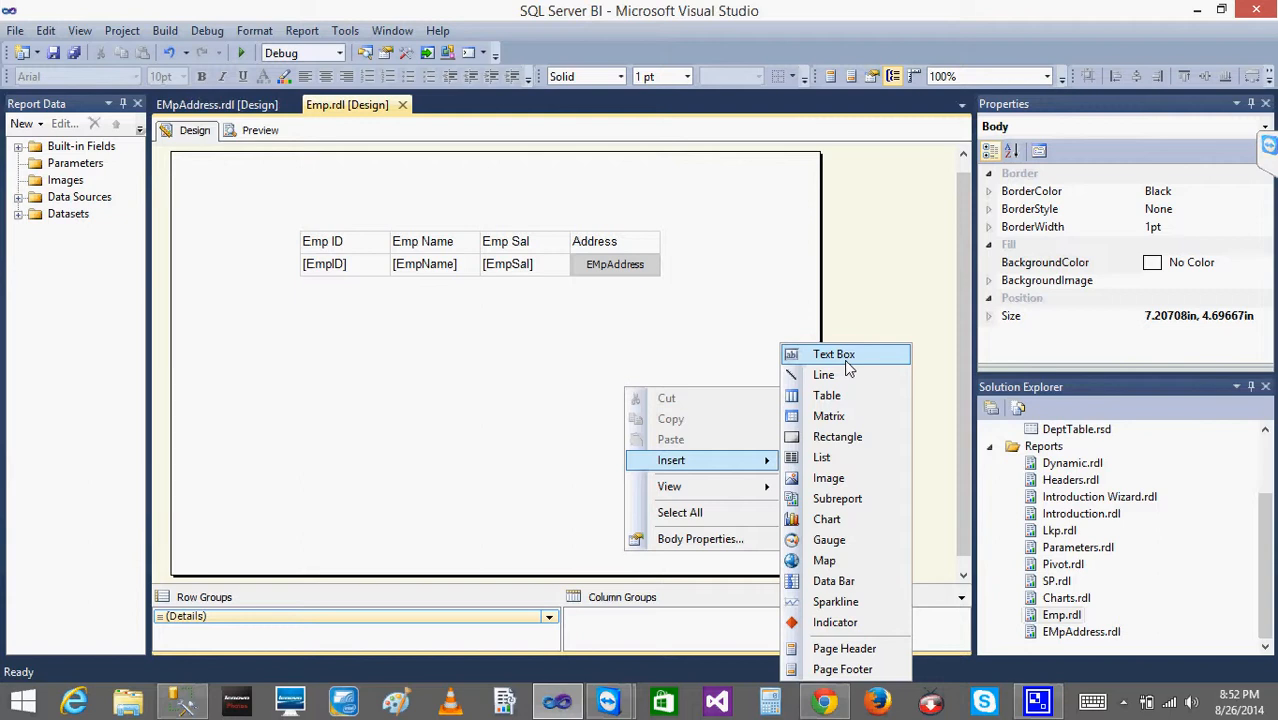
left_click(836, 437)
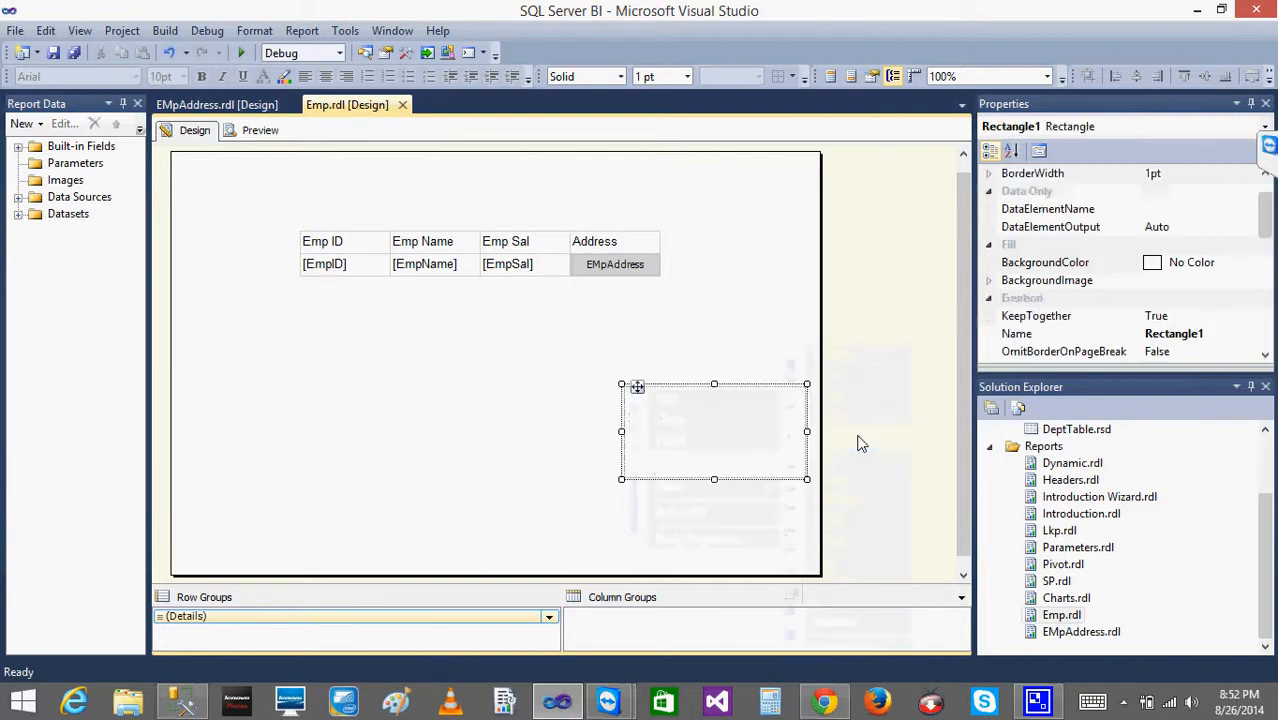
Delete the rectangle from the Emp report's body and move the employee table further down.
left_click_drag(637, 386, 313, 333)
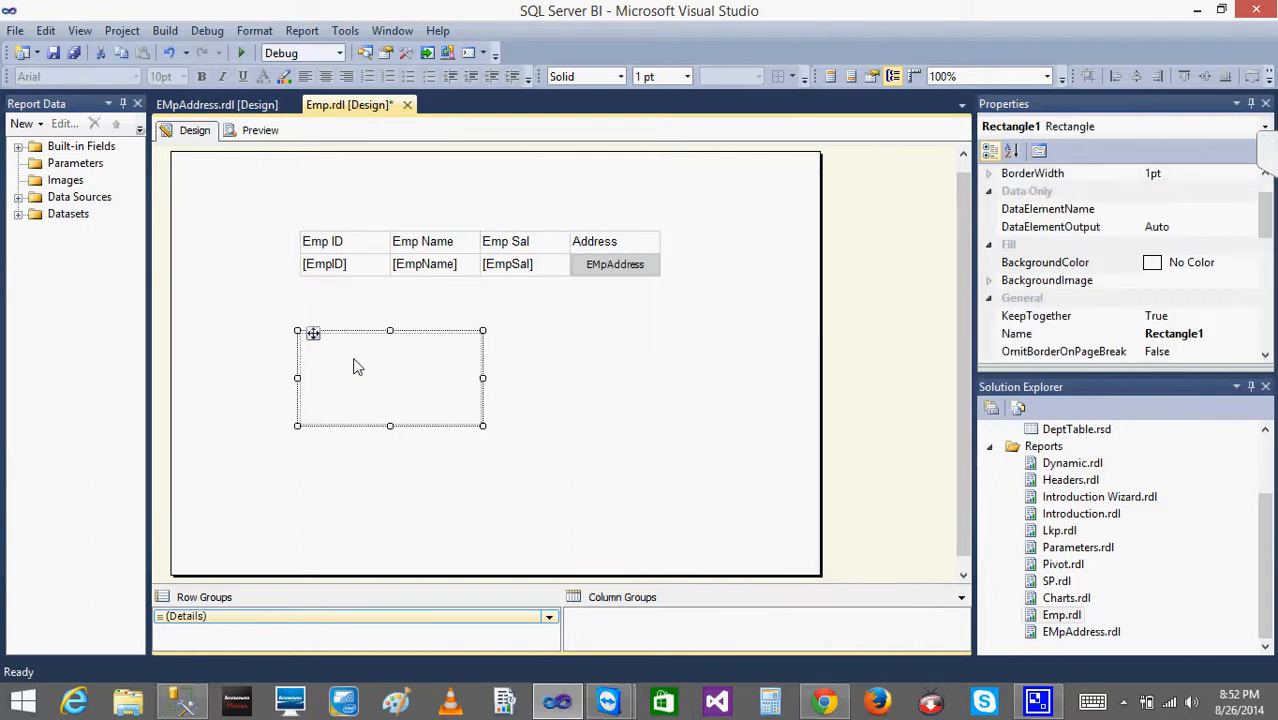
key("Delete")
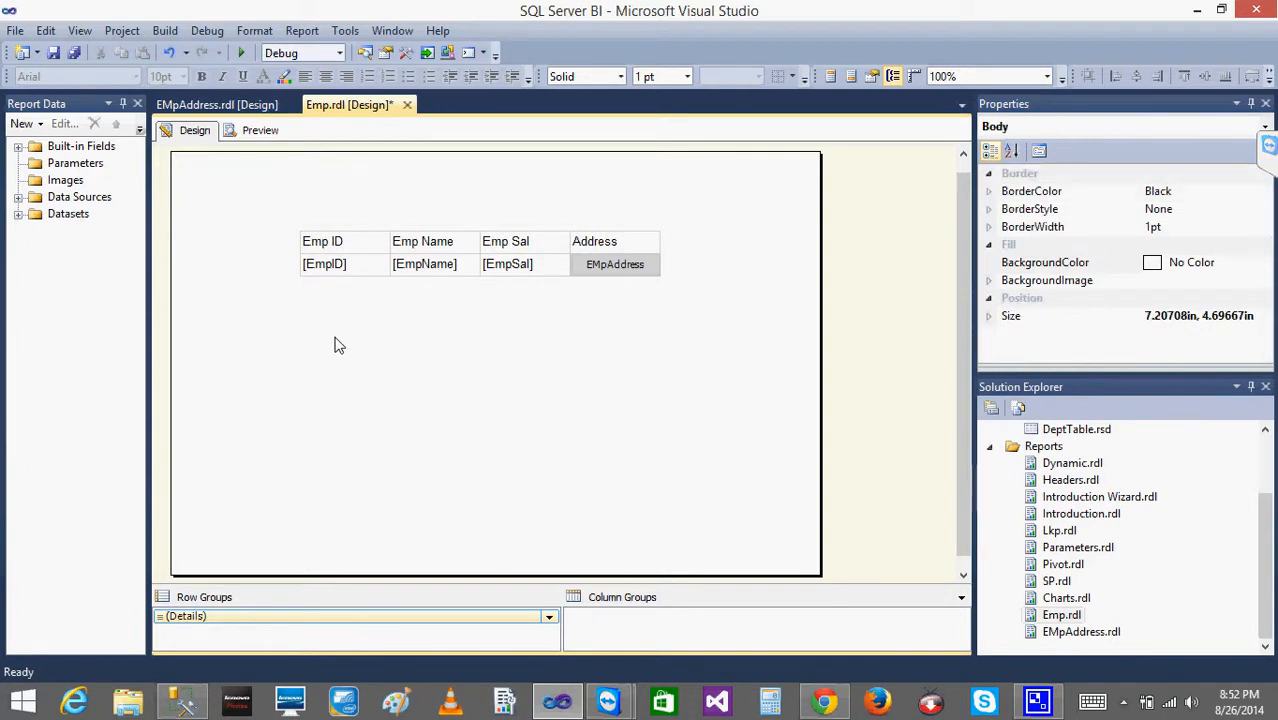
double_click(347, 268)
left_click(290, 229)
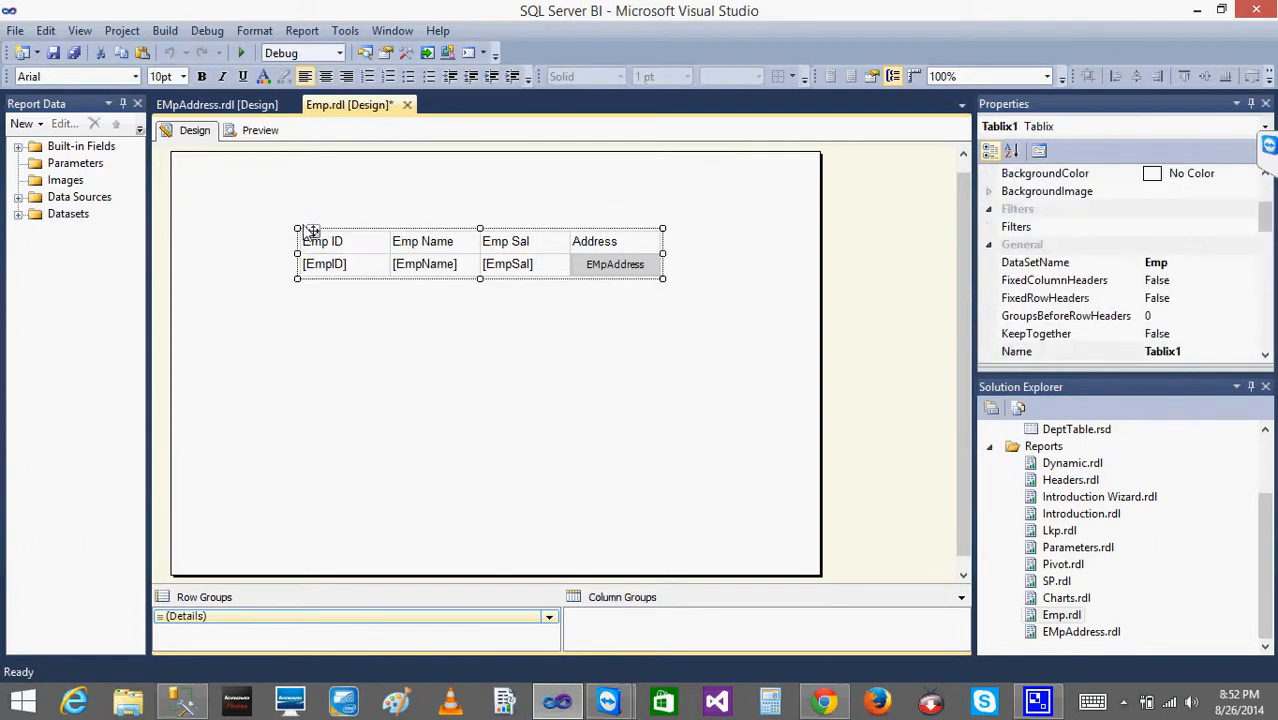
left_click_drag(313, 229, 289, 305)
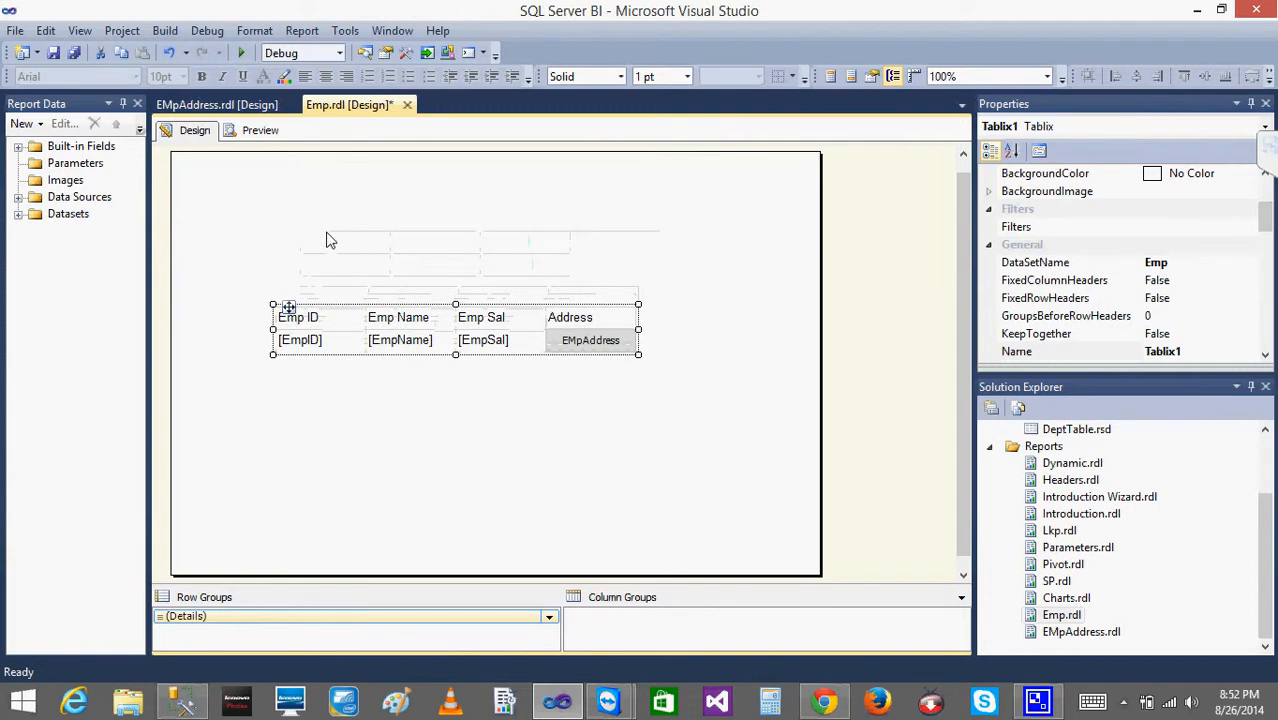
left_click(330, 240)
Insert three text boxes into the report body above the employee table.
right_click(268, 192)
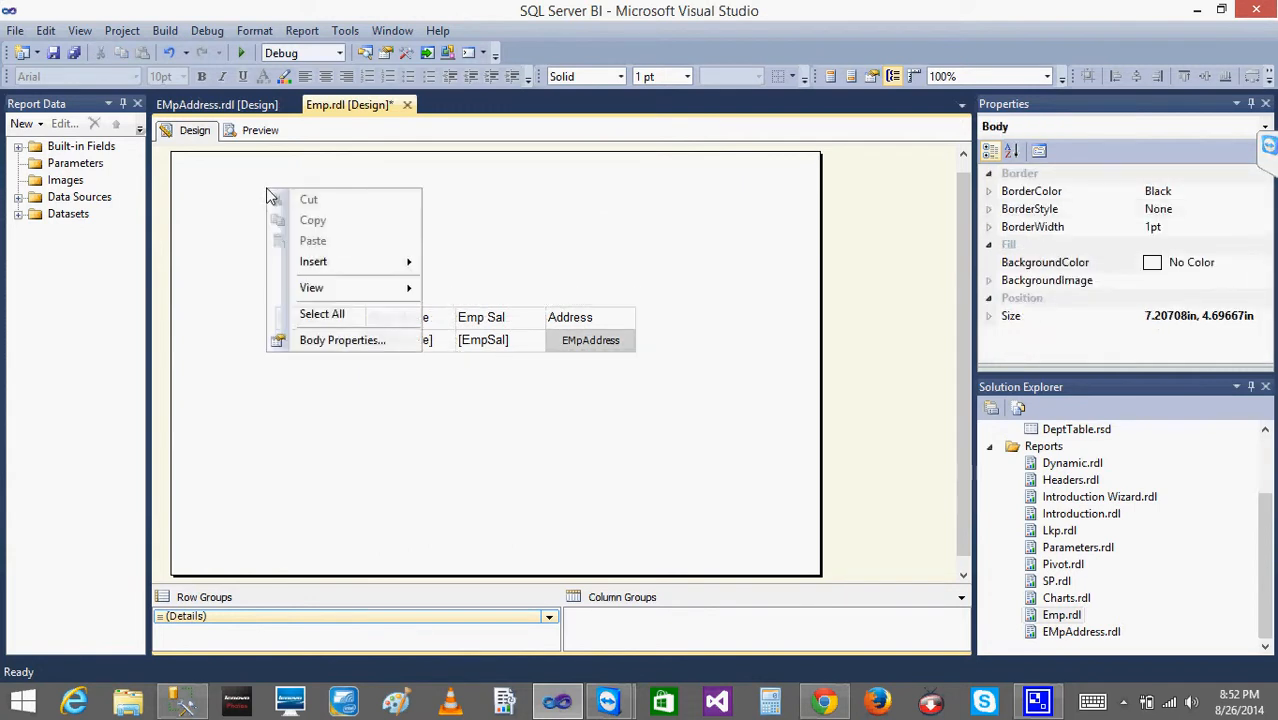
mouse_move(340, 261)
left_click(473, 262)
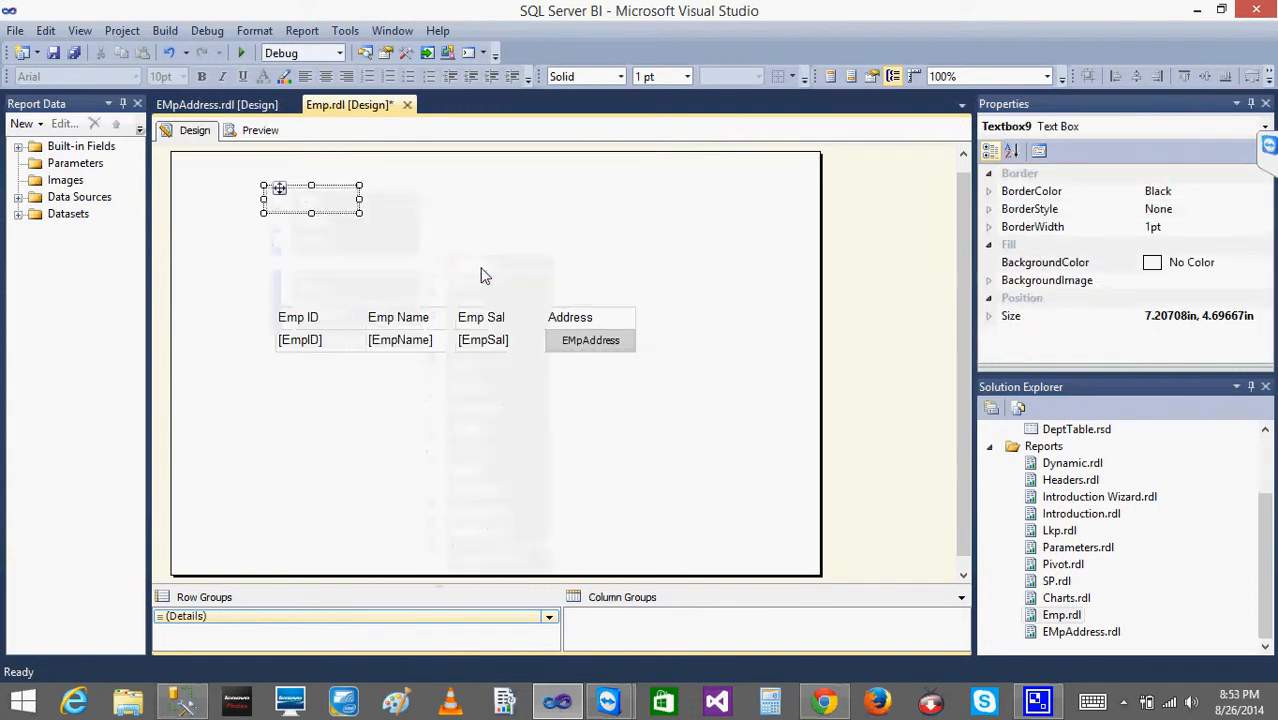
right_click(477, 228)
mouse_move(545, 293)
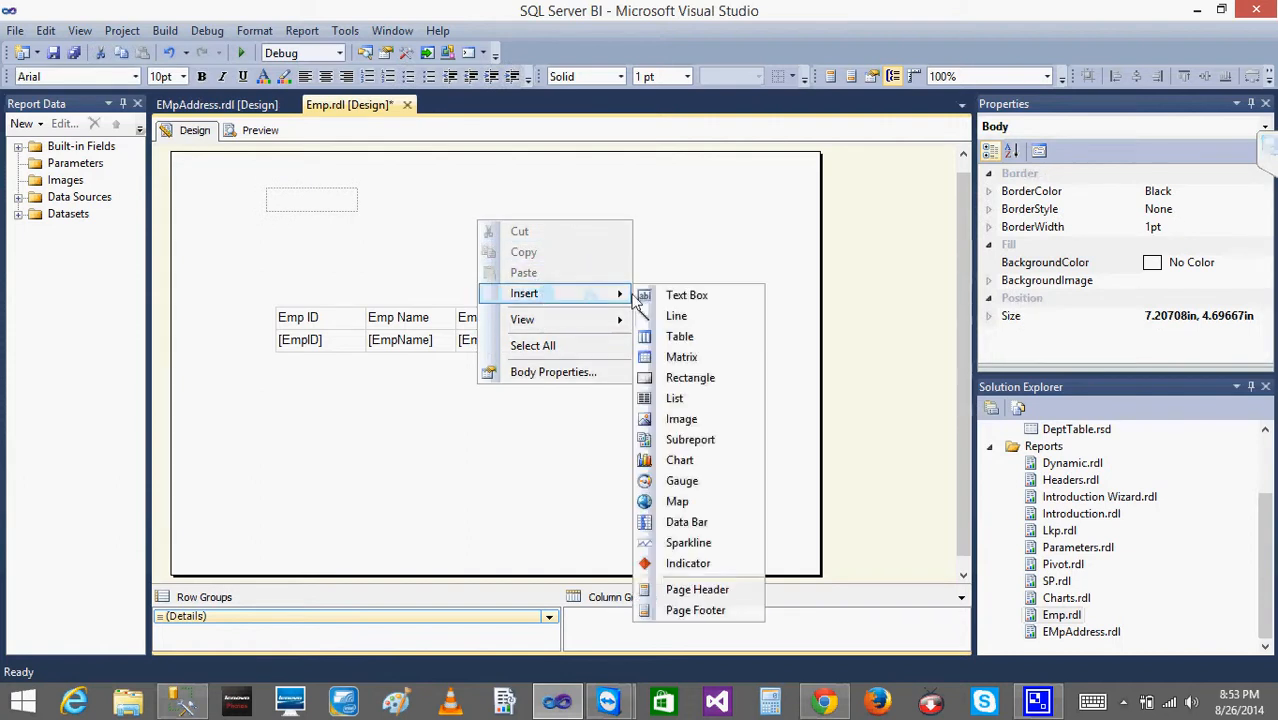
left_click(680, 299)
right_click(579, 200)
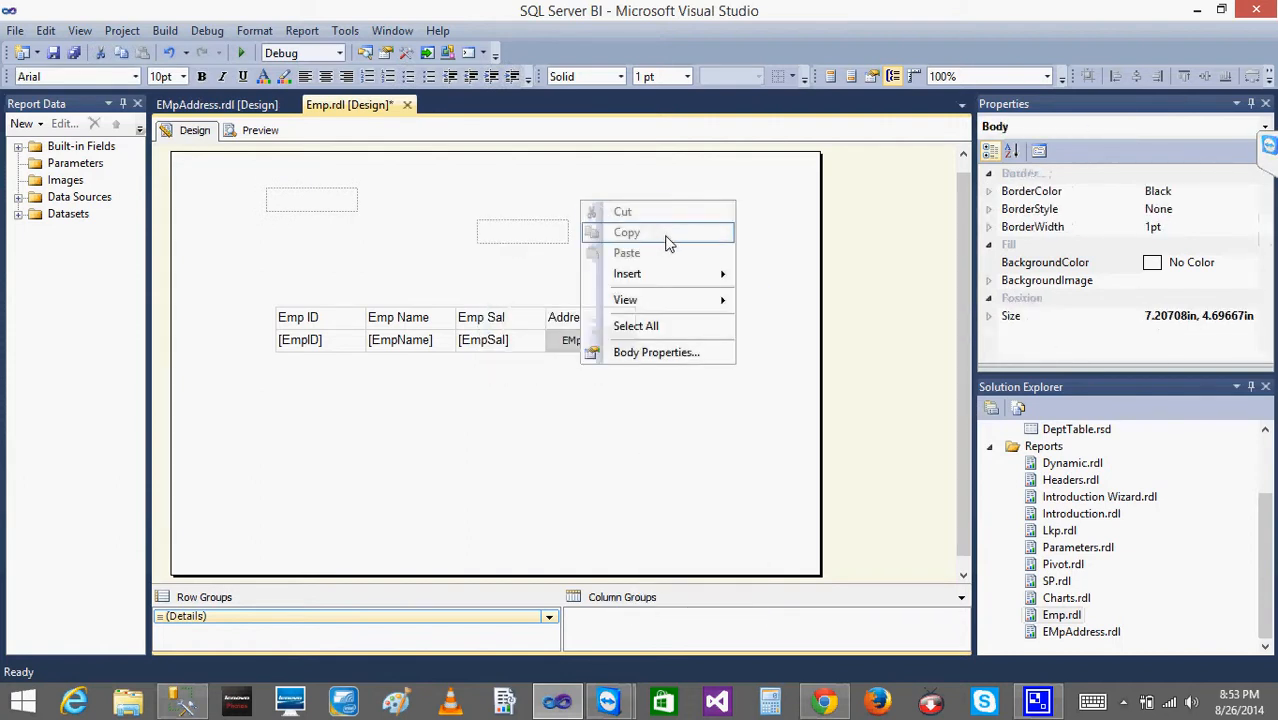
mouse_move(686, 277)
left_click(779, 280)
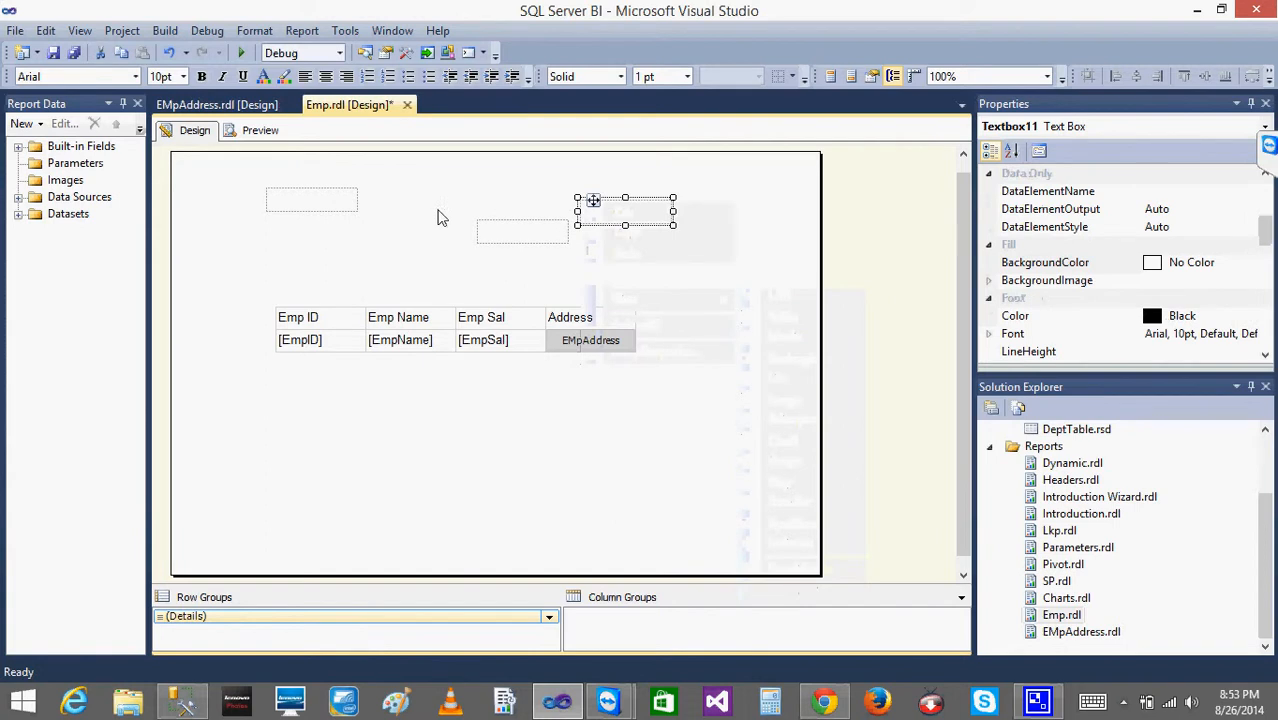
Fill the three text boxes above the table with the texts Text1, Text2 and Text3.
left_click(316, 207)
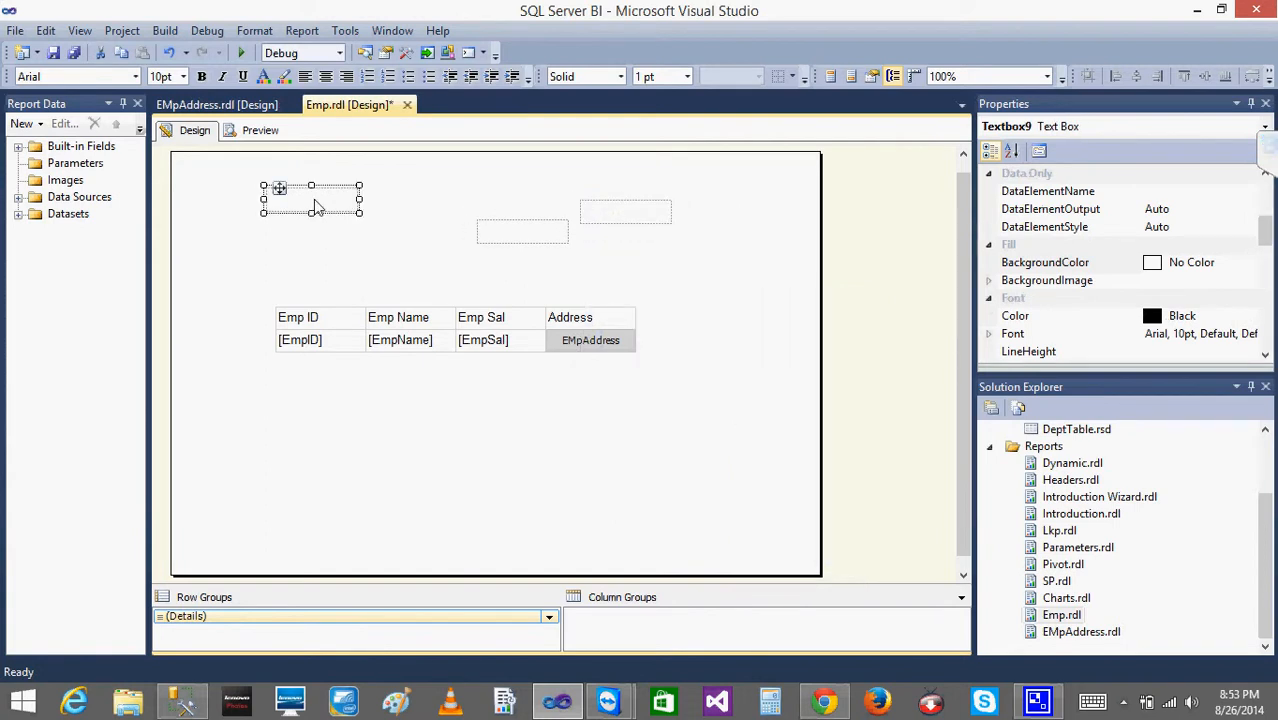
left_click(315, 203)
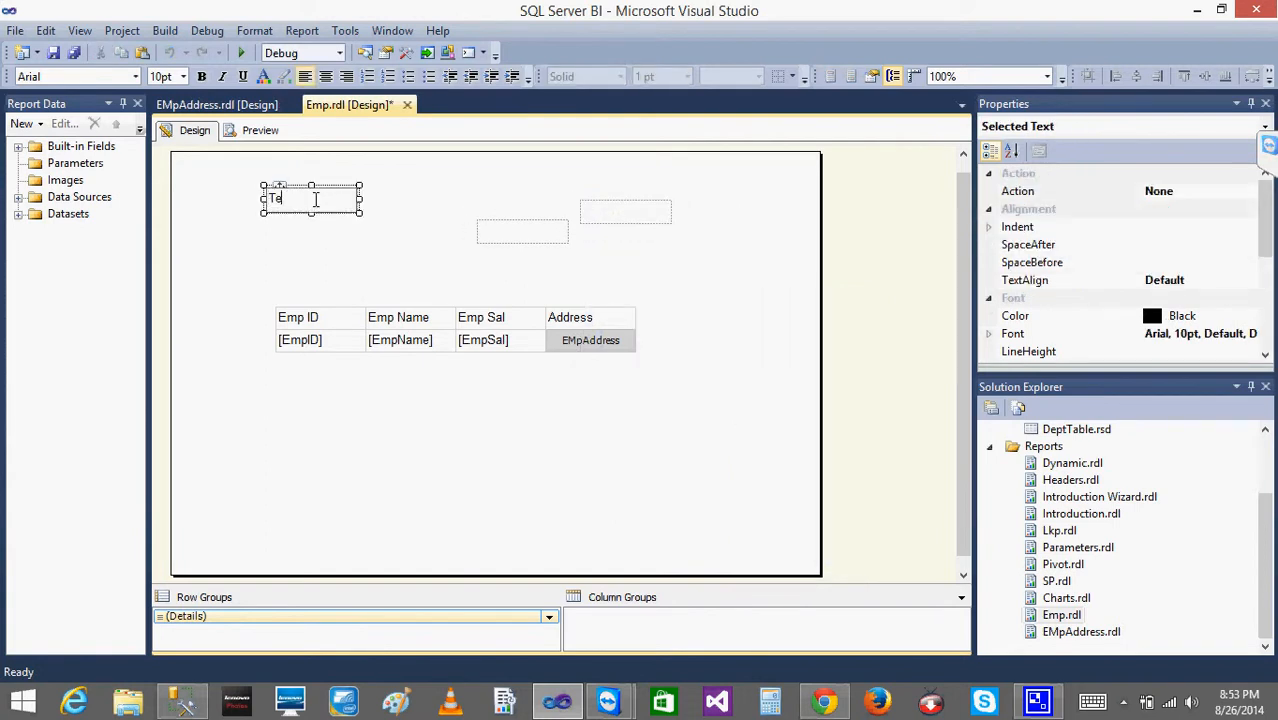
left_click(509, 241)
left_click(510, 243)
type("Text2")
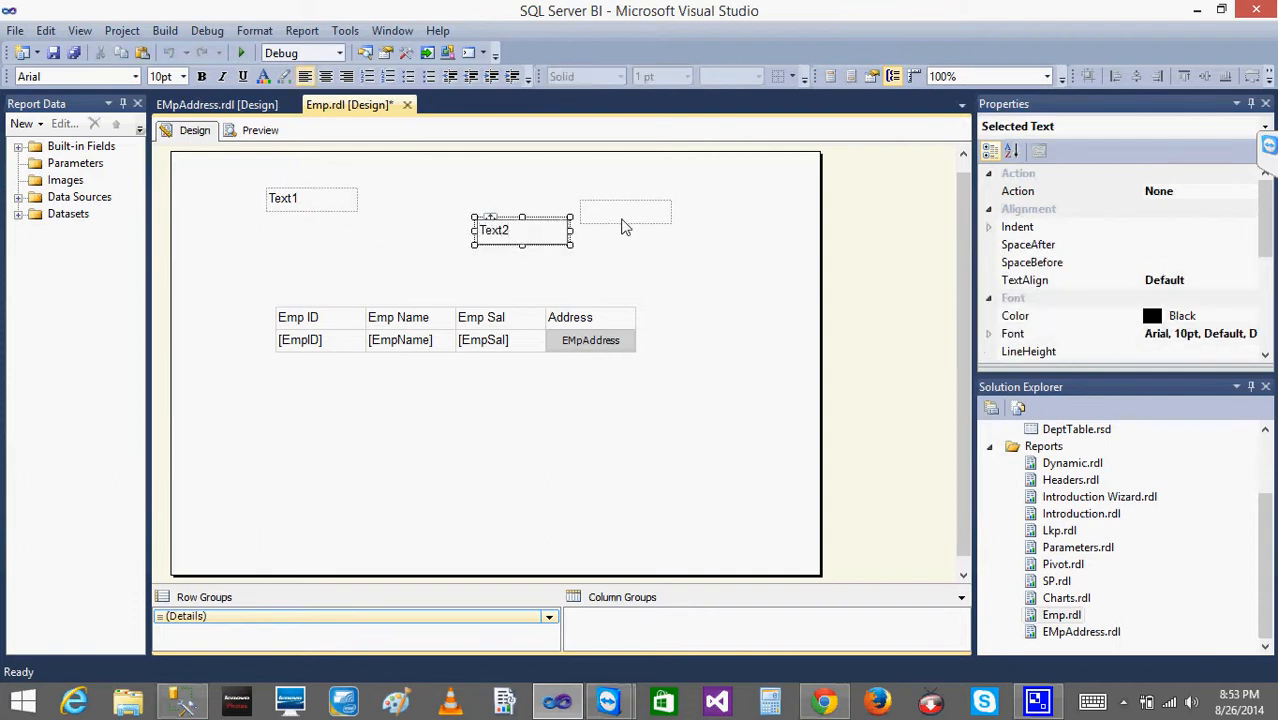
left_click(630, 218)
left_click(632, 219)
type("Text3")
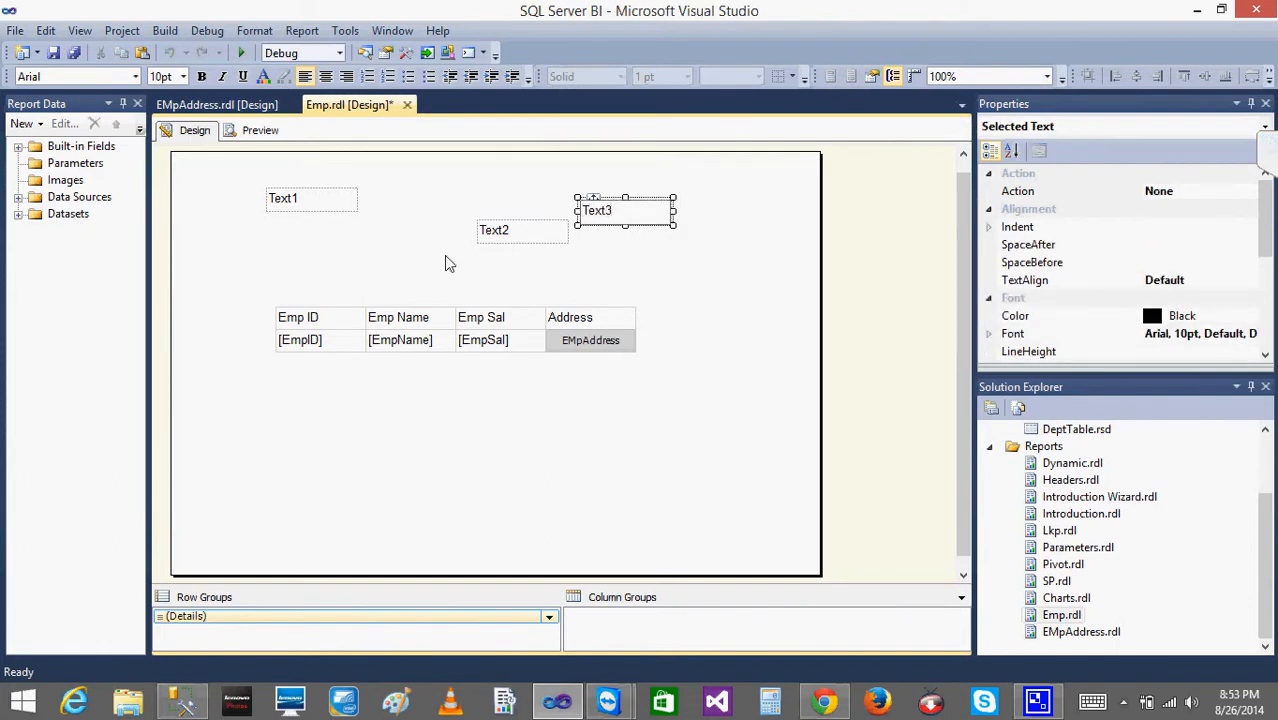
Move the Text2 text box slightly down and to the left, and preview the Emp report.
left_click(447, 262)
left_click_drag(520, 230, 470, 246)
left_click(262, 131)
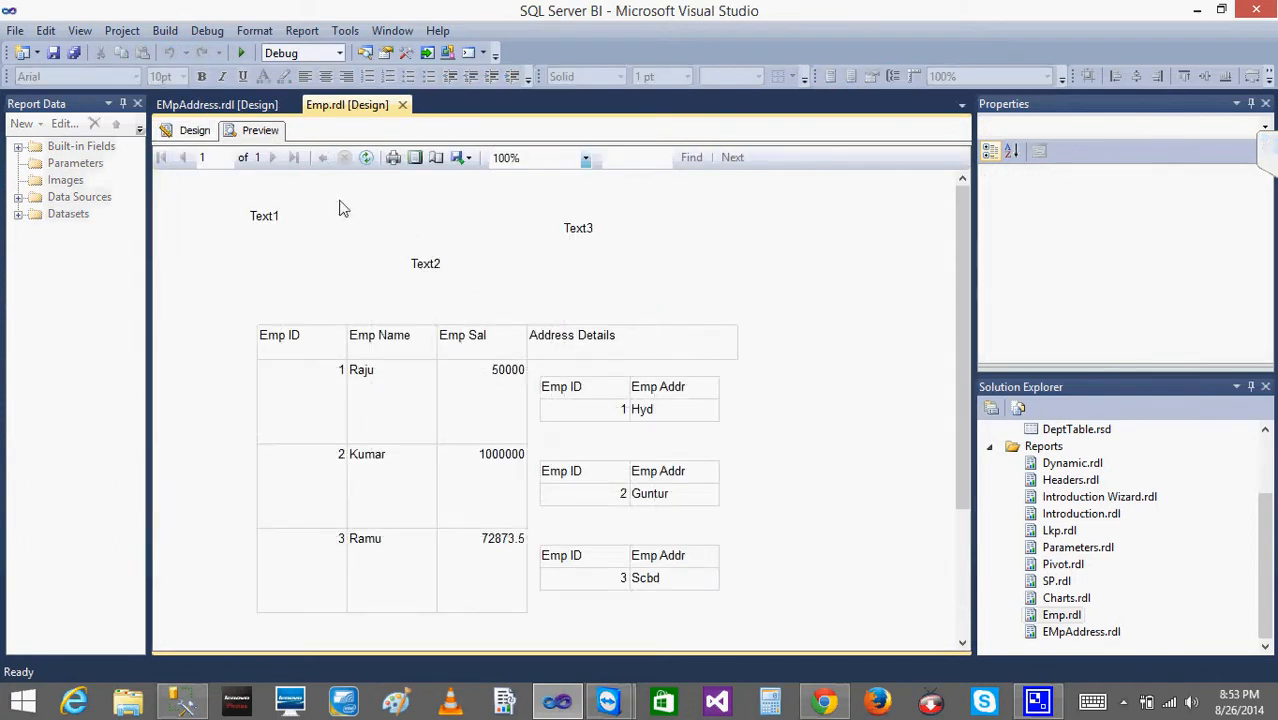
left_click(191, 134)
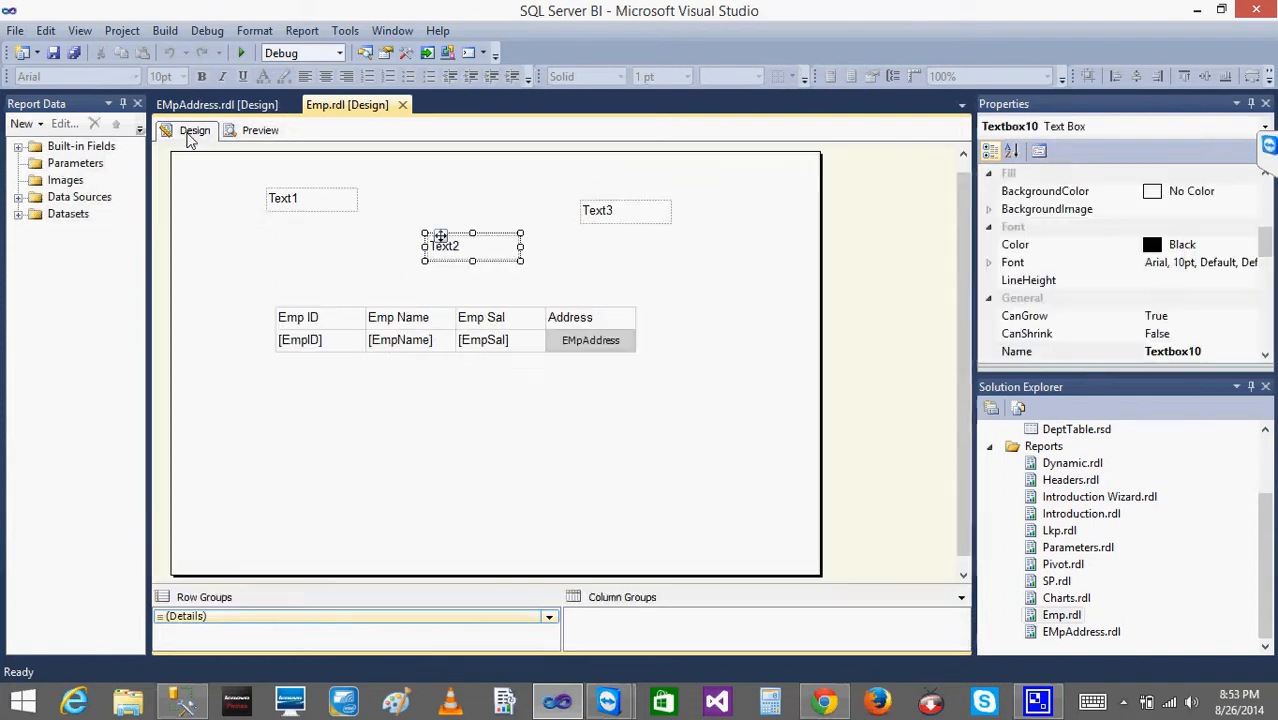
right_click(75, 166)
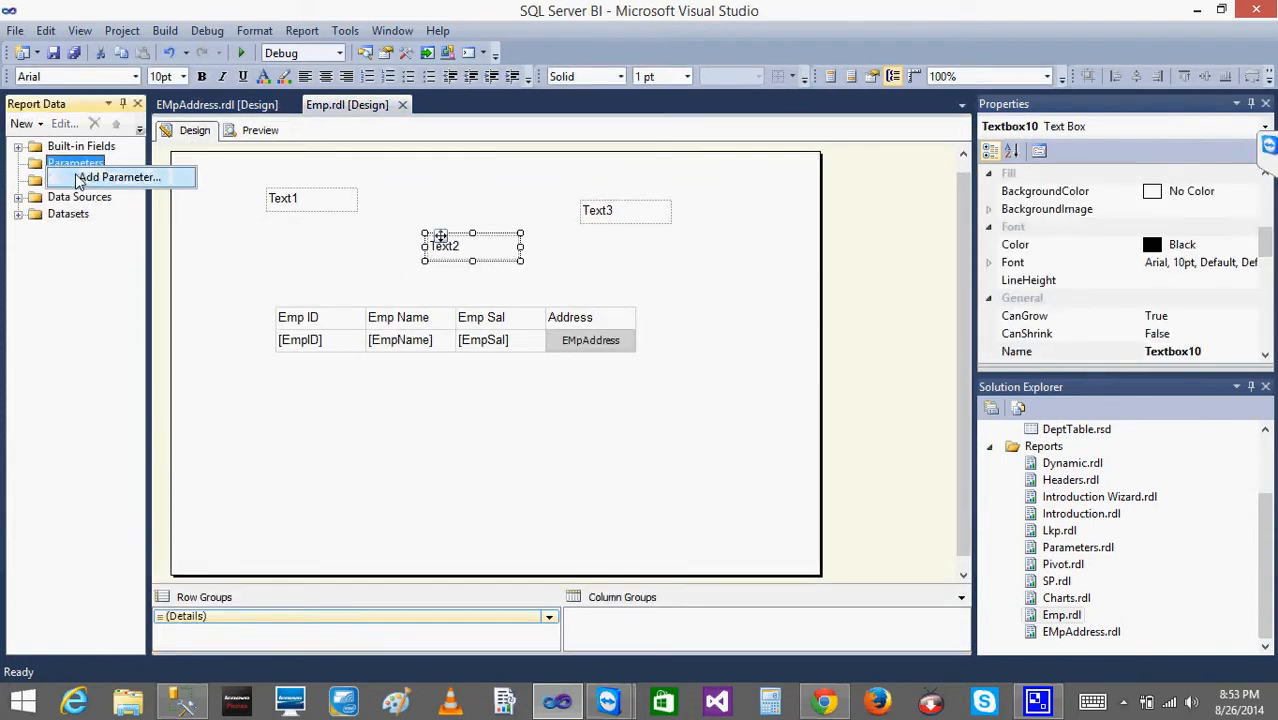
left_click(80, 178)
left_click(625, 232)
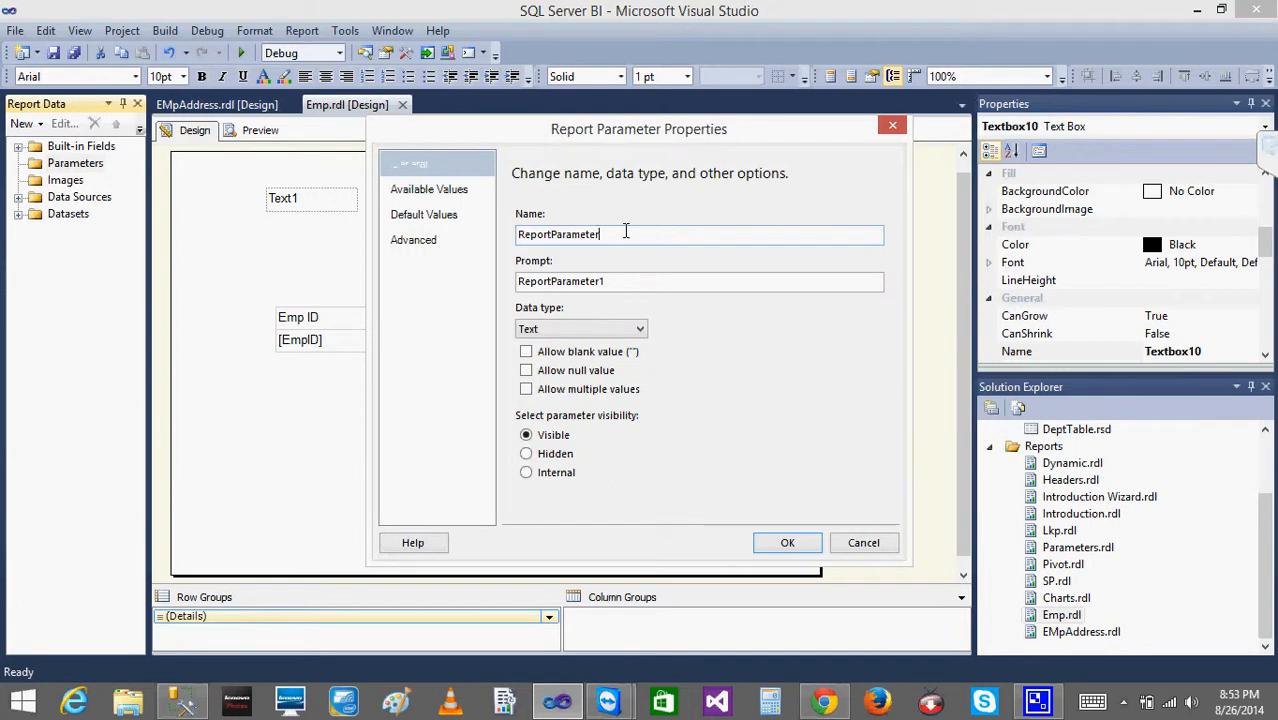
key("BackSpace")
key("BackSpace")
key("BackSpace")
key("BackSpace")
key("BackSpace")
key("BackSpace")
key("BackSpace")
key("BackSpace")
key("BackSpace")
key("BackSpace")
key("BackSpace")
key("BackSpace")
key("BackSpace")
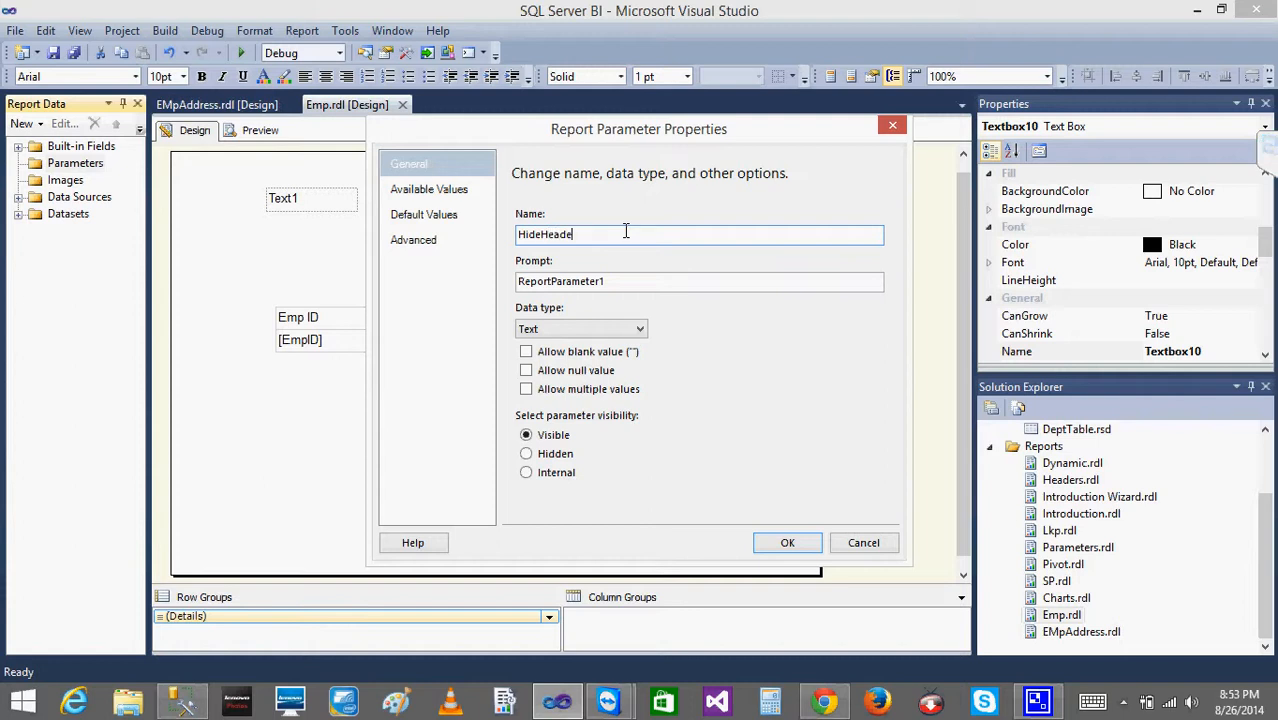
left_click(680, 283)
key("BackSpace")
key("BackSpace")
key("BackSpace")
key("BackSpace")
key("BackSpace")
key("BackSpace")
key("BackSpace")
key("BackSpace")
key("BackSpace")
key("BackSpace")
key("BackSpace")
key("BackSpace")
key("BackSpace")
key("BackSpace")
key("BackSpace")
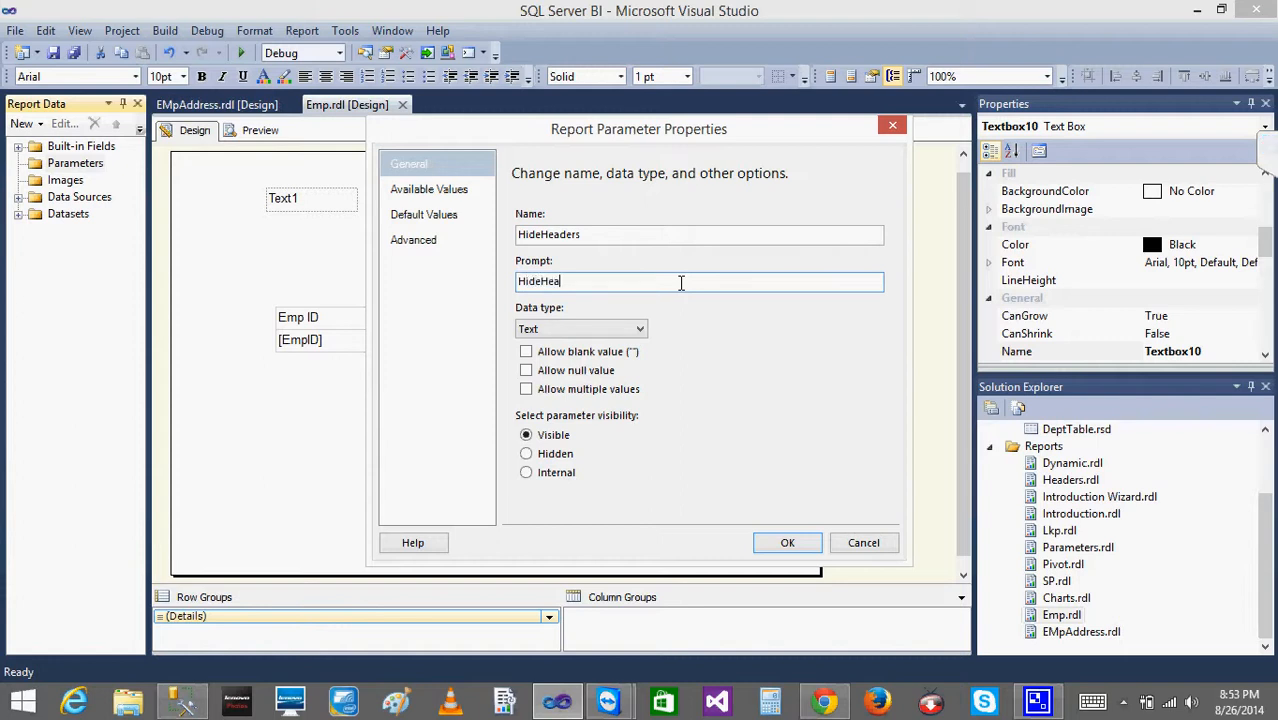
left_click(879, 547)
left_click(268, 132)
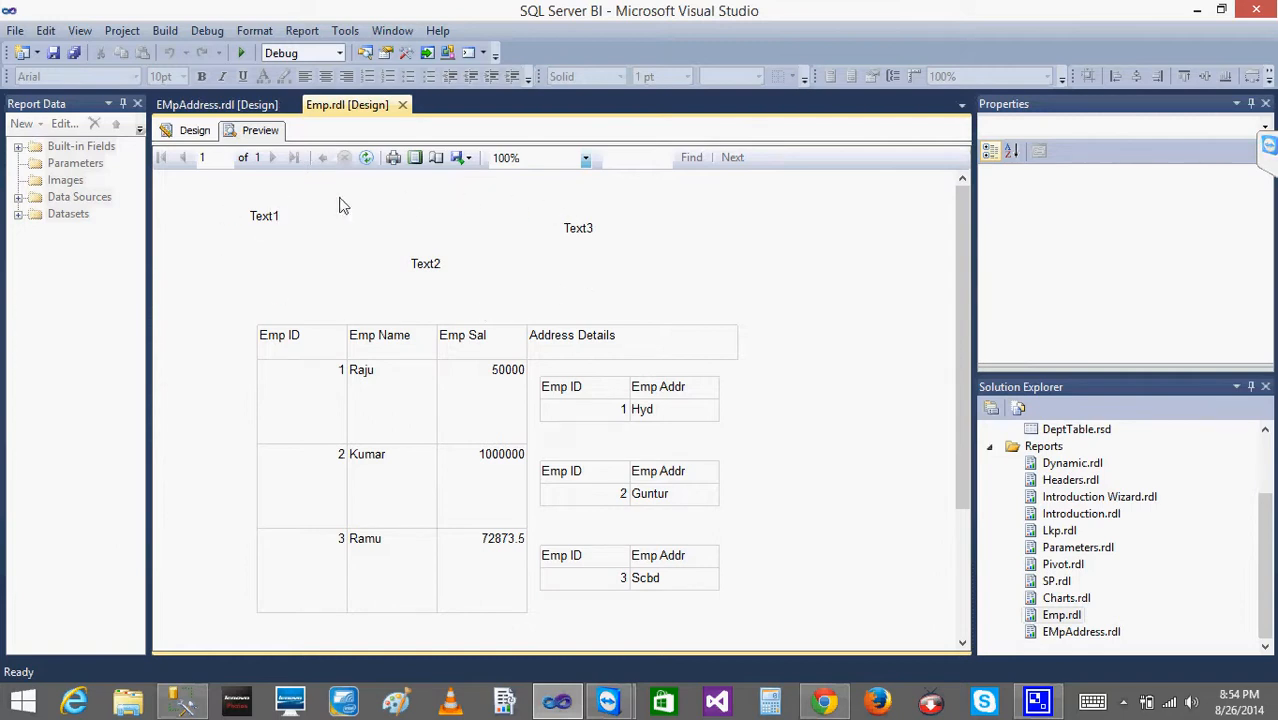
Start a new report parameter in the Emp report's design and name it Hidden.
left_click(194, 130)
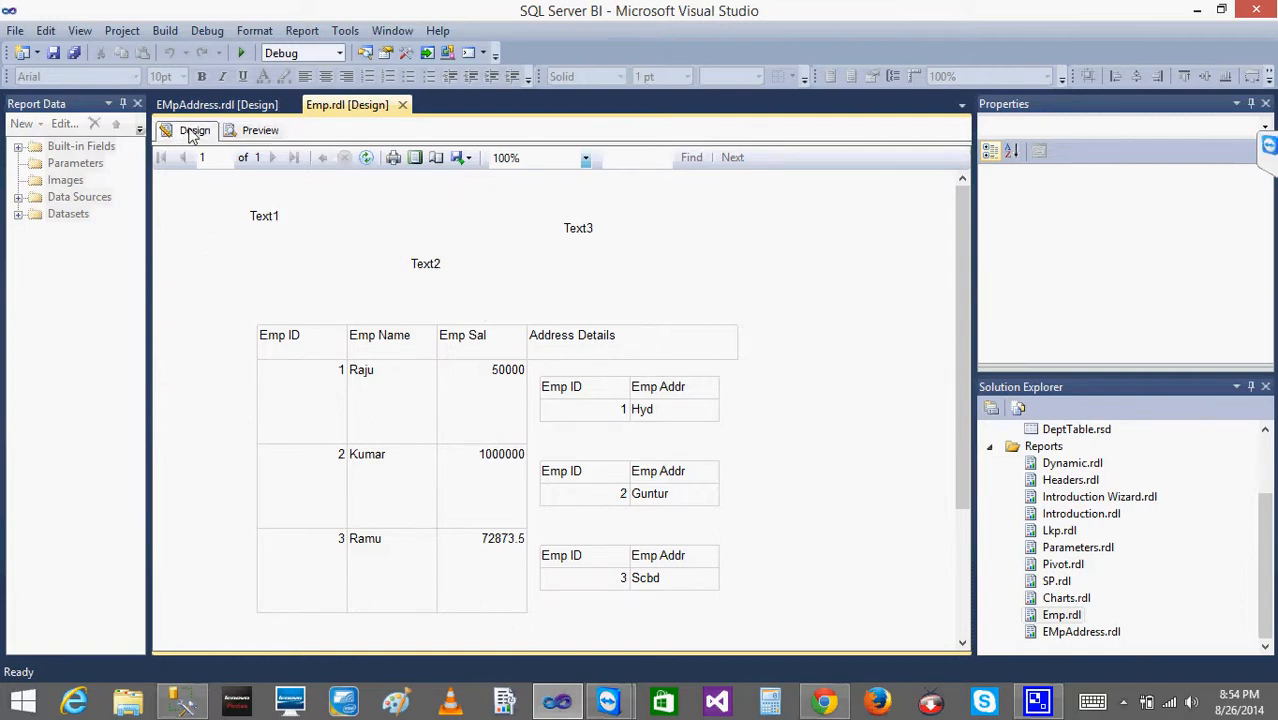
right_click(55, 165)
left_click(112, 176)
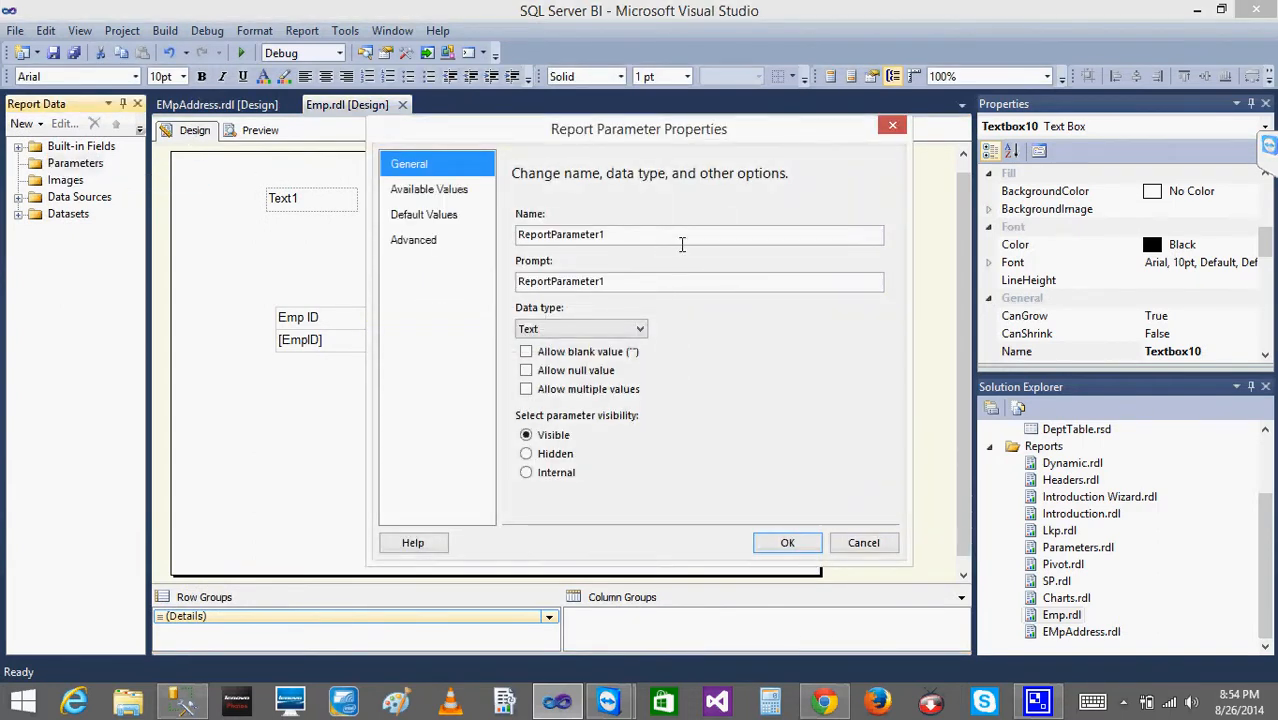
left_click(672, 235)
key("BackSpace")
key("BackSpace")
key("BackSpace")
key("BackSpace")
key("BackSpace")
key("BackSpace")
key("BackSpace")
key("BackSpace")
key("BackSpace")
key("BackSpace")
key("BackSpace")
key("BackSpace")
key("BackSpace")
key("BackSpace")
key("BackSpace")
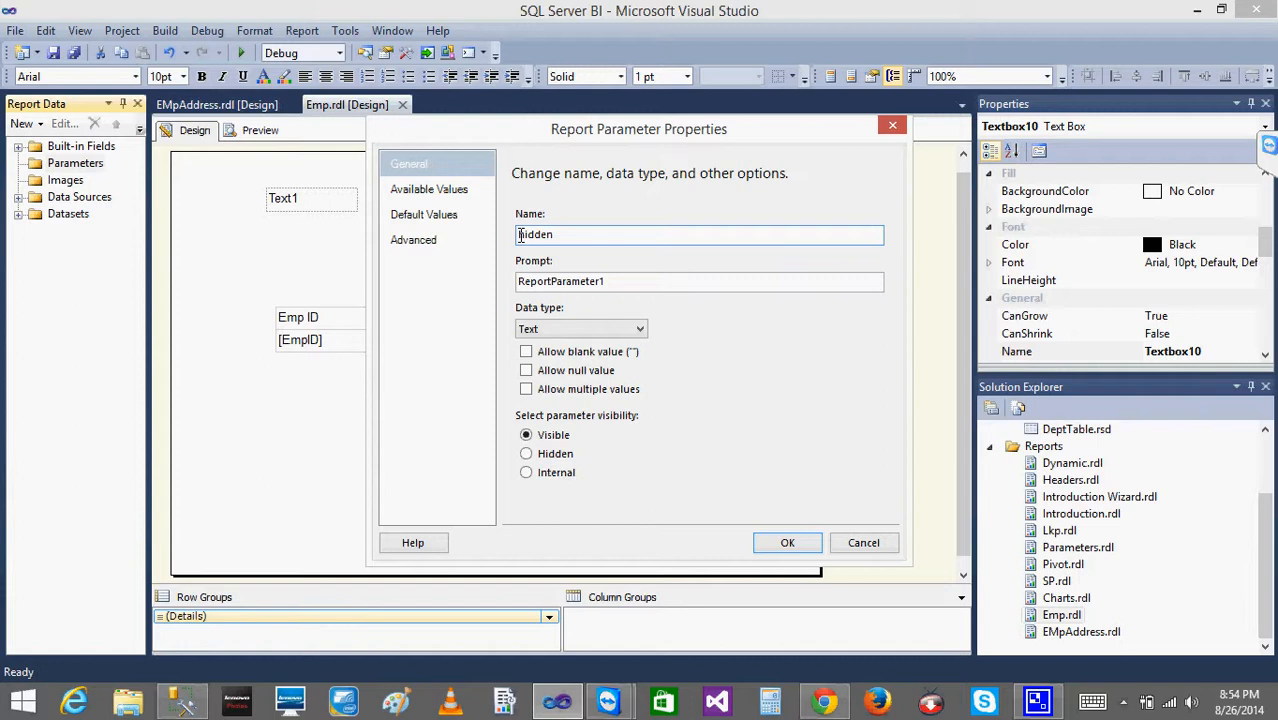
type("H")
Set the new parameter's prompt to Hidden and its data type to Boolean.
left_click(632, 281)
key("BackSpace")
key("BackSpace")
key("BackSpace")
key("BackSpace")
key("BackSpace")
key("BackSpace")
key("BackSpace")
key("BackSpace")
key("BackSpace")
key("BackSpace")
key("BackSpace")
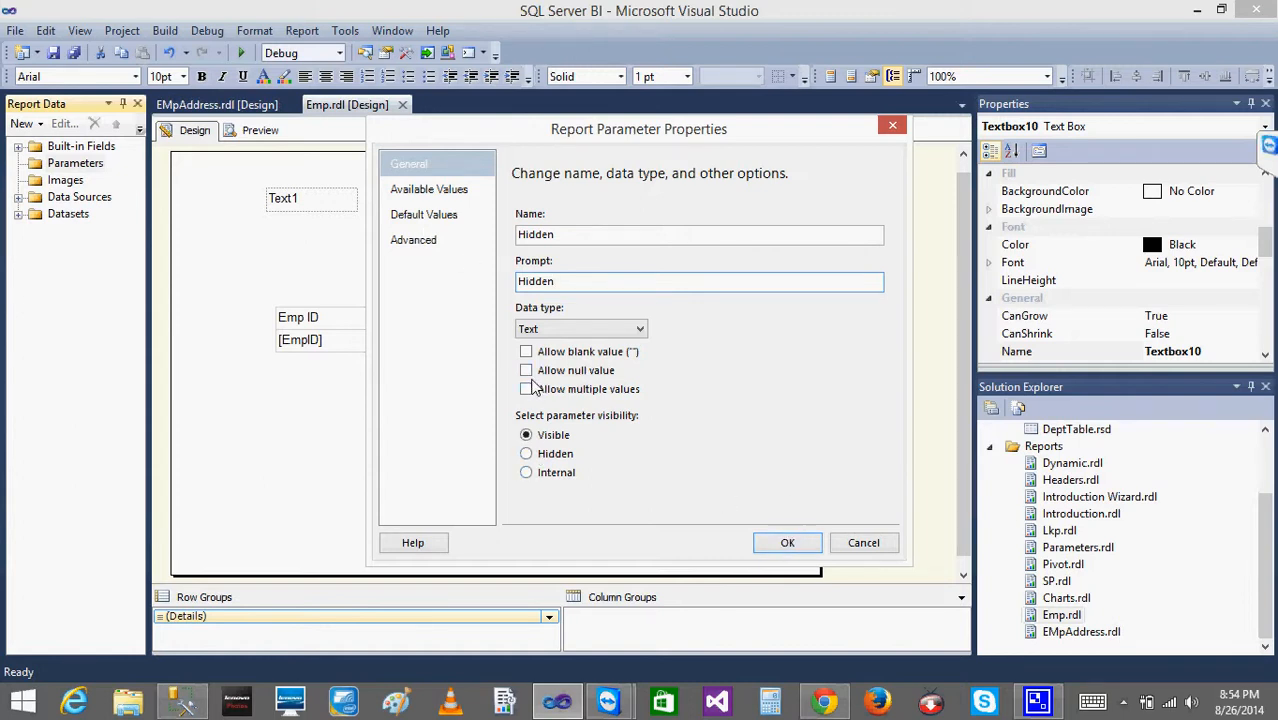
left_click(556, 330)
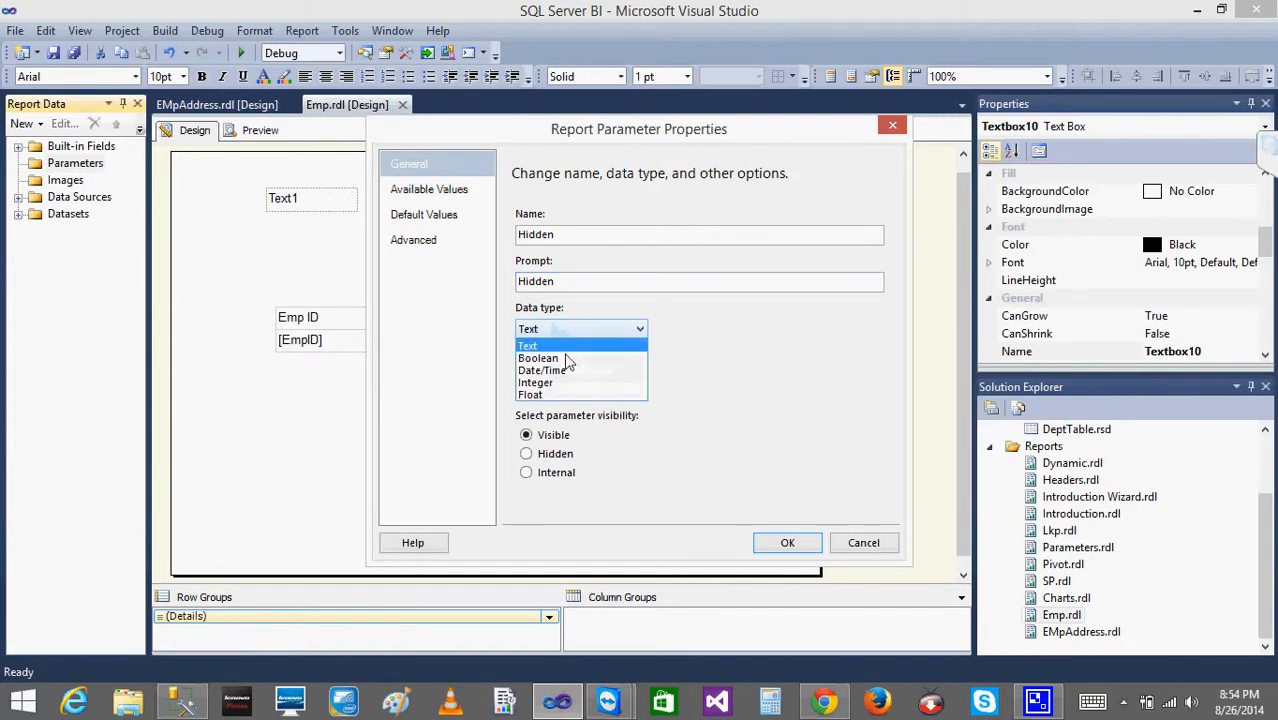
left_click(568, 356)
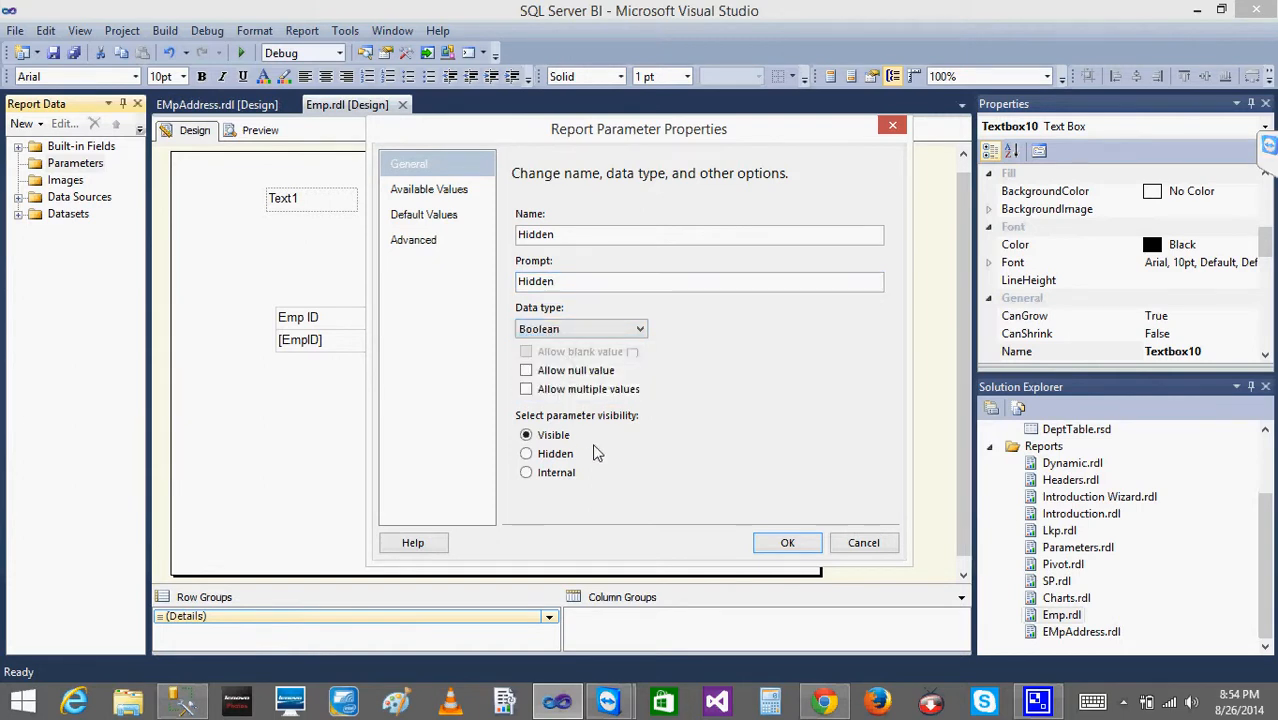
Specify two available values for the Hidden parameter and give the first one the label True and value True.
left_click(449, 199)
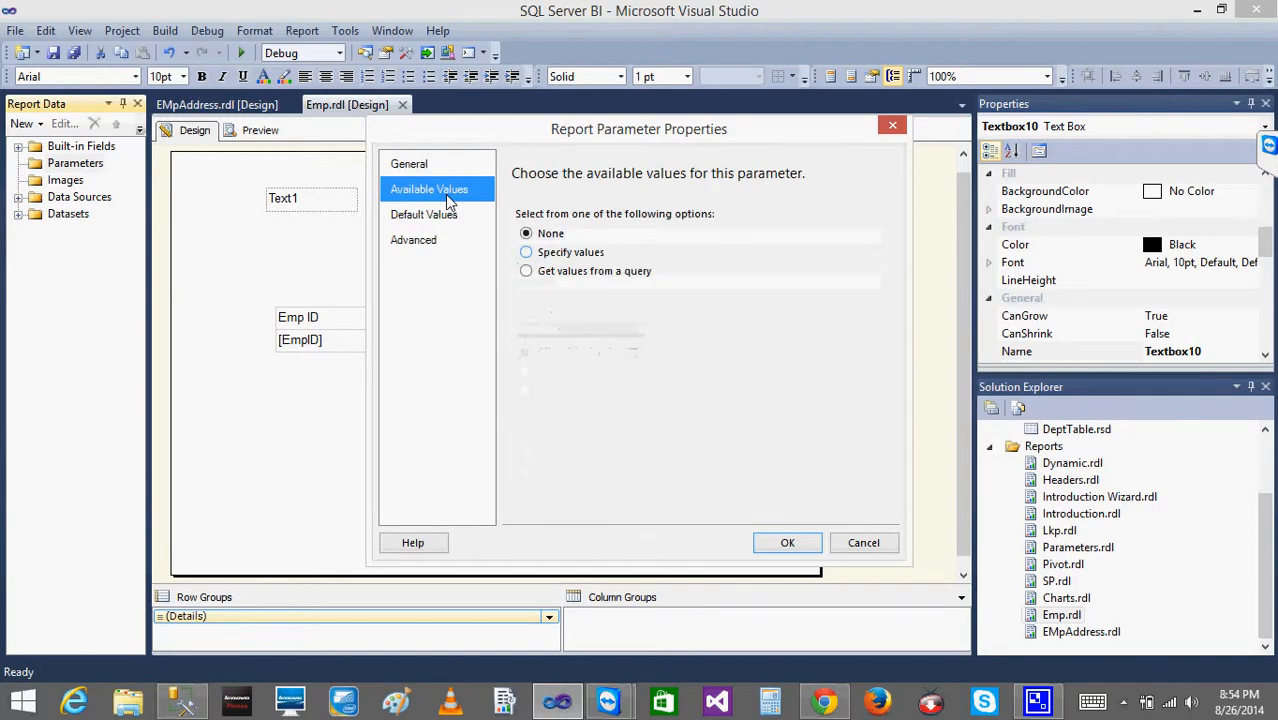
left_click(538, 256)
left_click(533, 312)
left_click(533, 312)
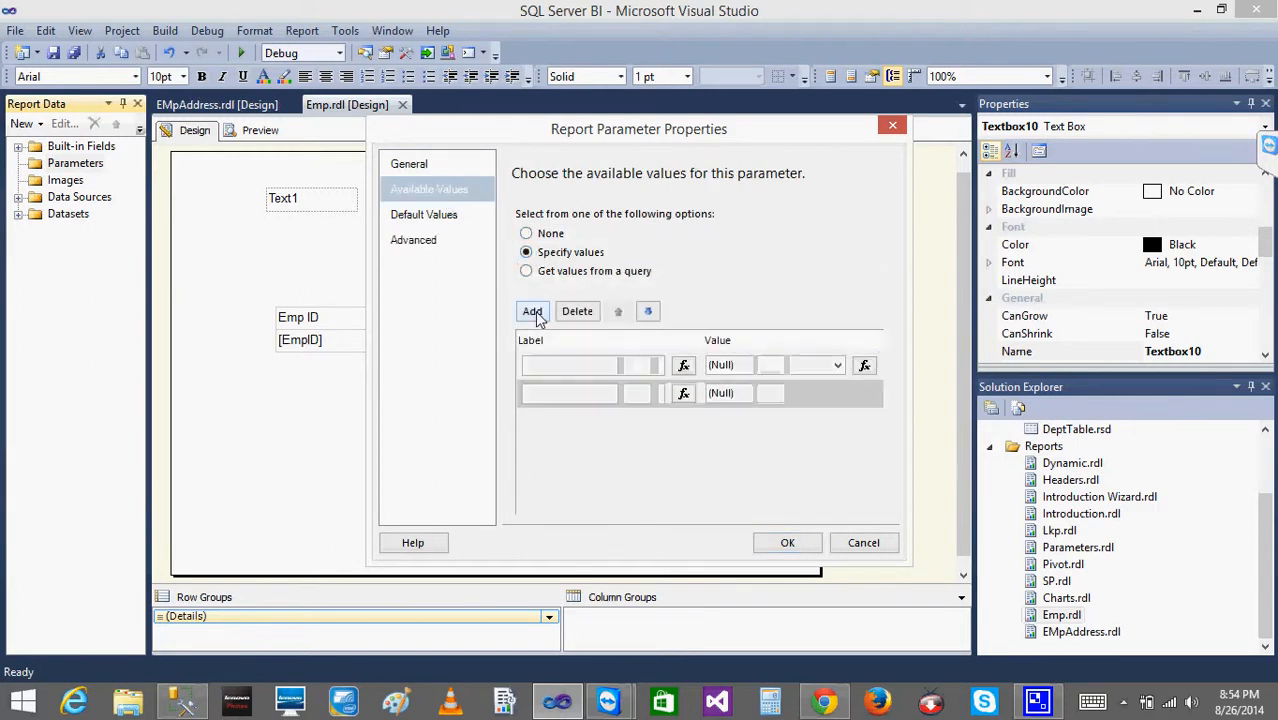
left_click(564, 365)
type("True")
key("Tab")
key("Tab")
type("T")
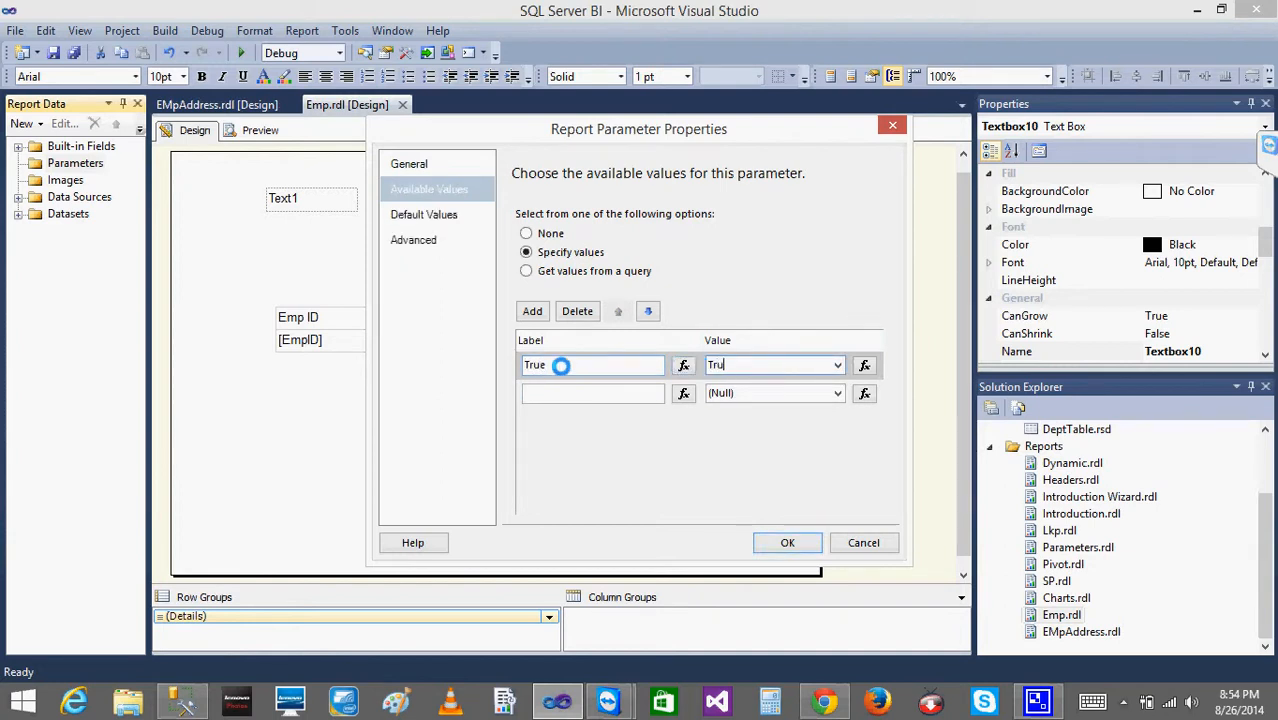
type("rue")
key("Tab")
key("Tab")
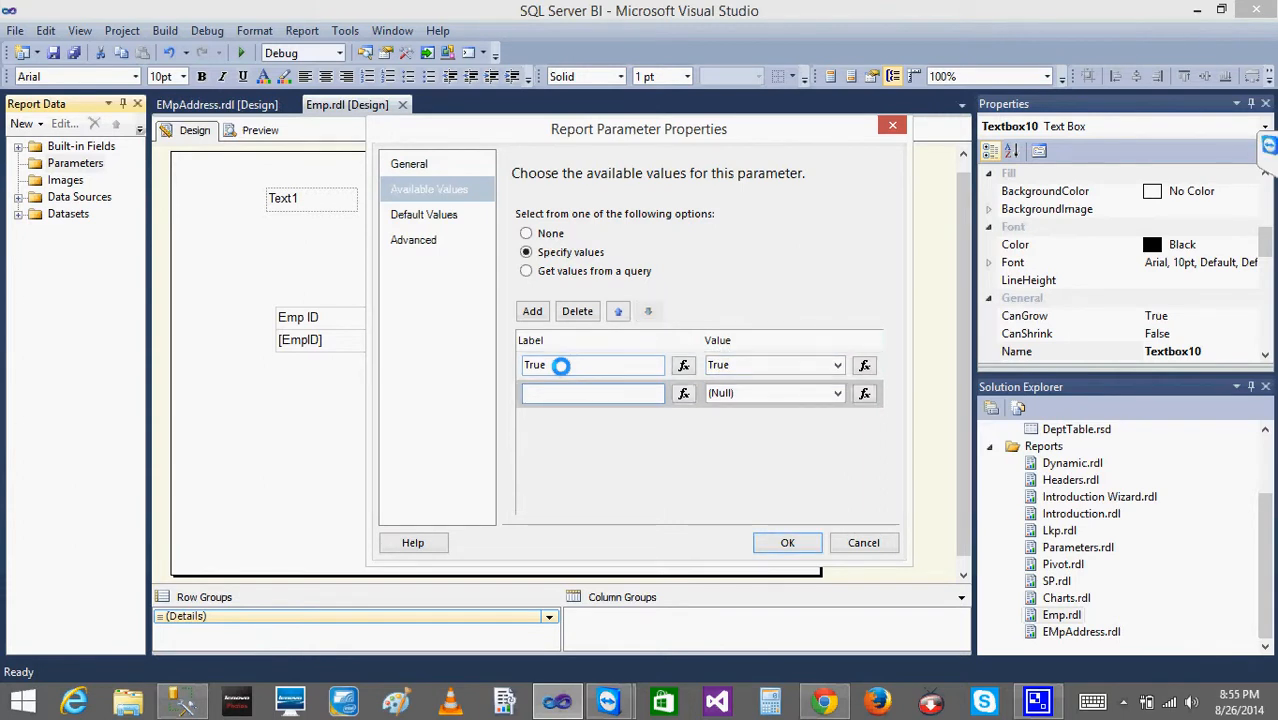
Give the second available value the label False and value False, and save the Hidden parameter.
key("Tab")
key("Tab")
type("F")
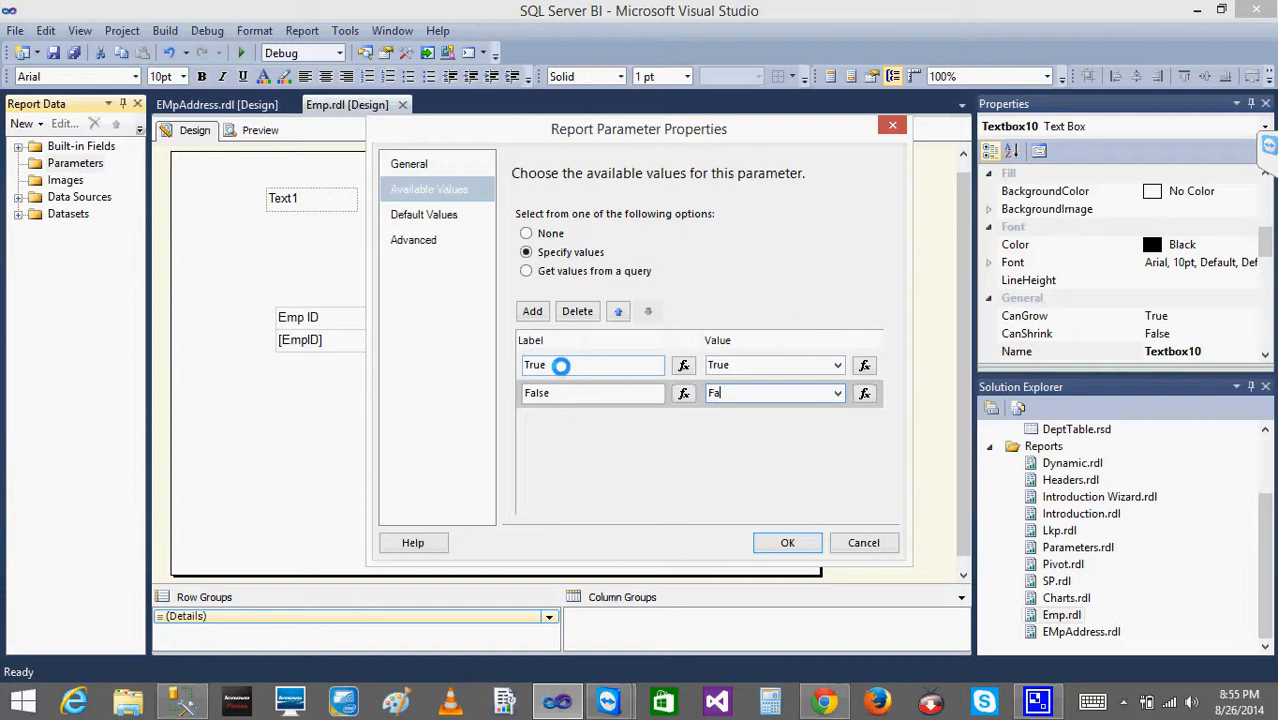
left_click(786, 545)
Preview the Emp report with the Hidden parameter set to True, and return to its design.
left_click(258, 130)
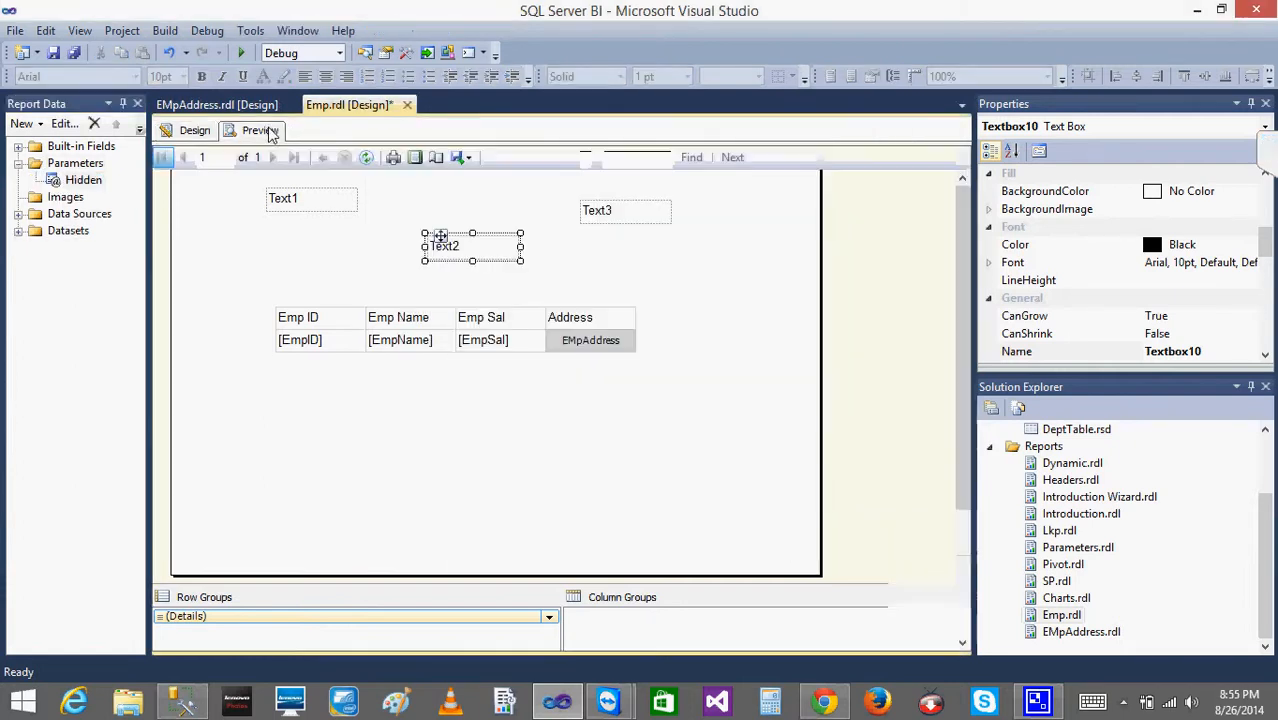
left_click(305, 162)
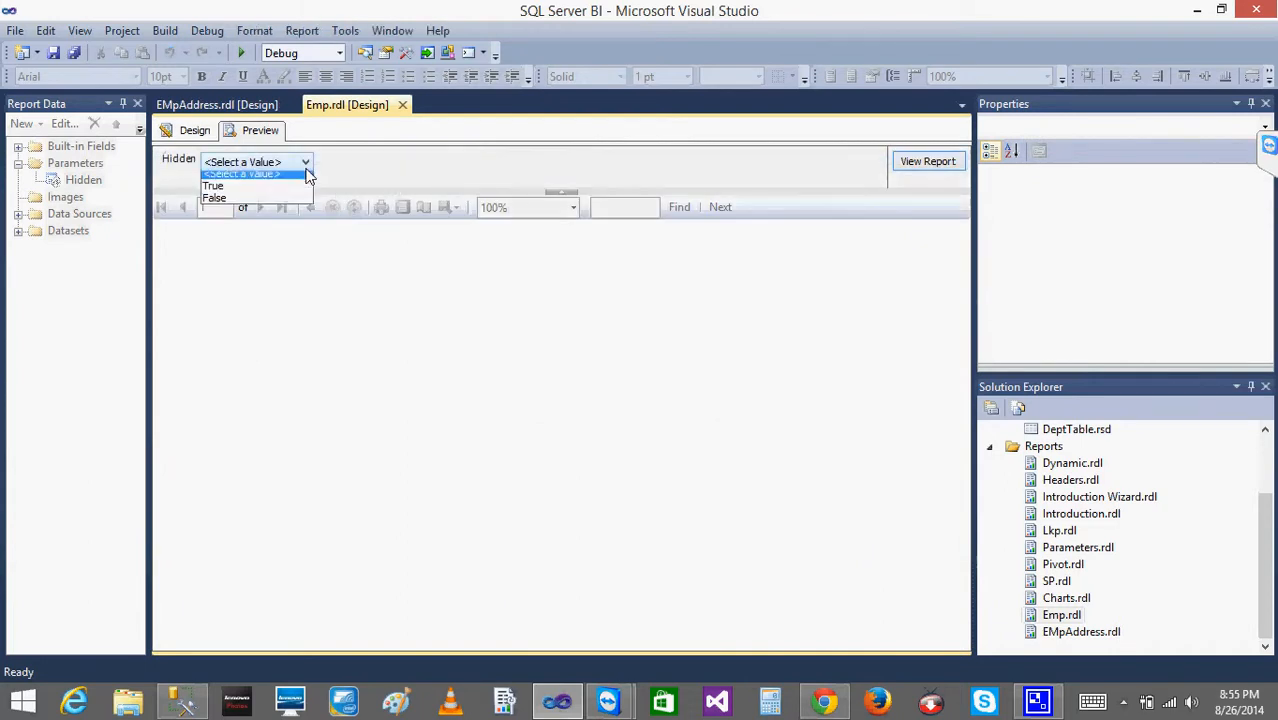
left_click(252, 192)
left_click(928, 164)
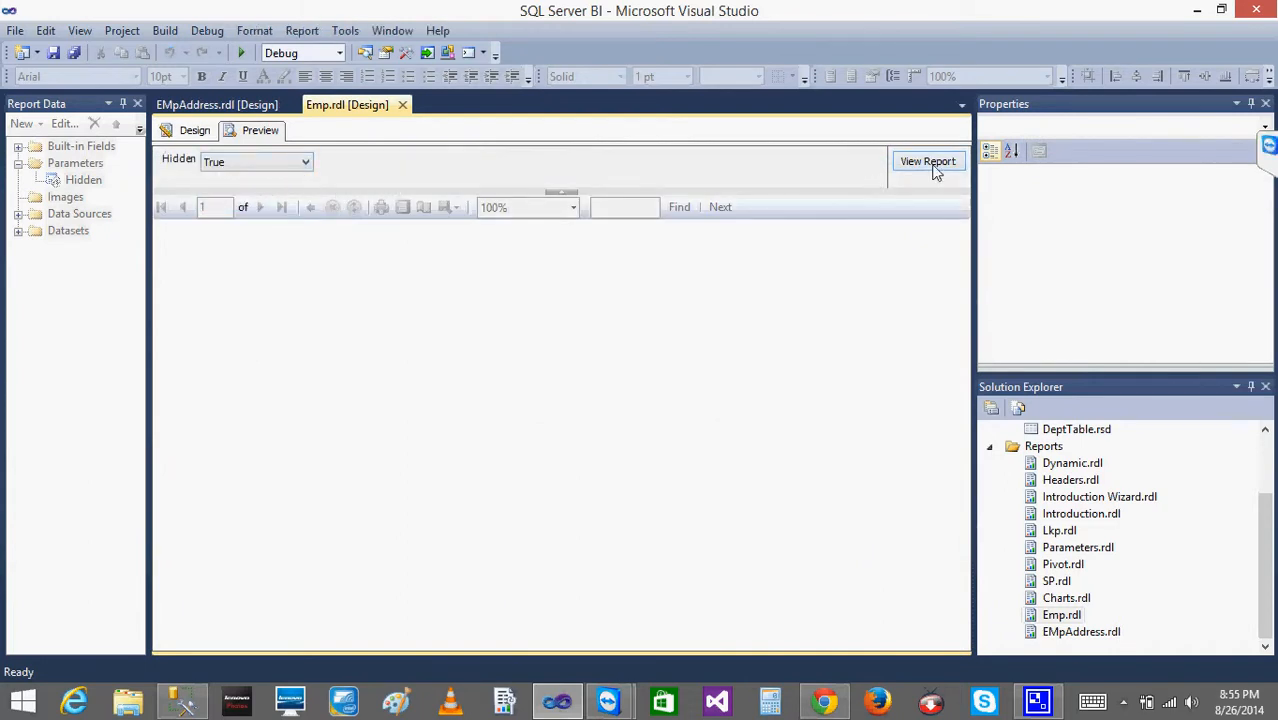
left_click(192, 134)
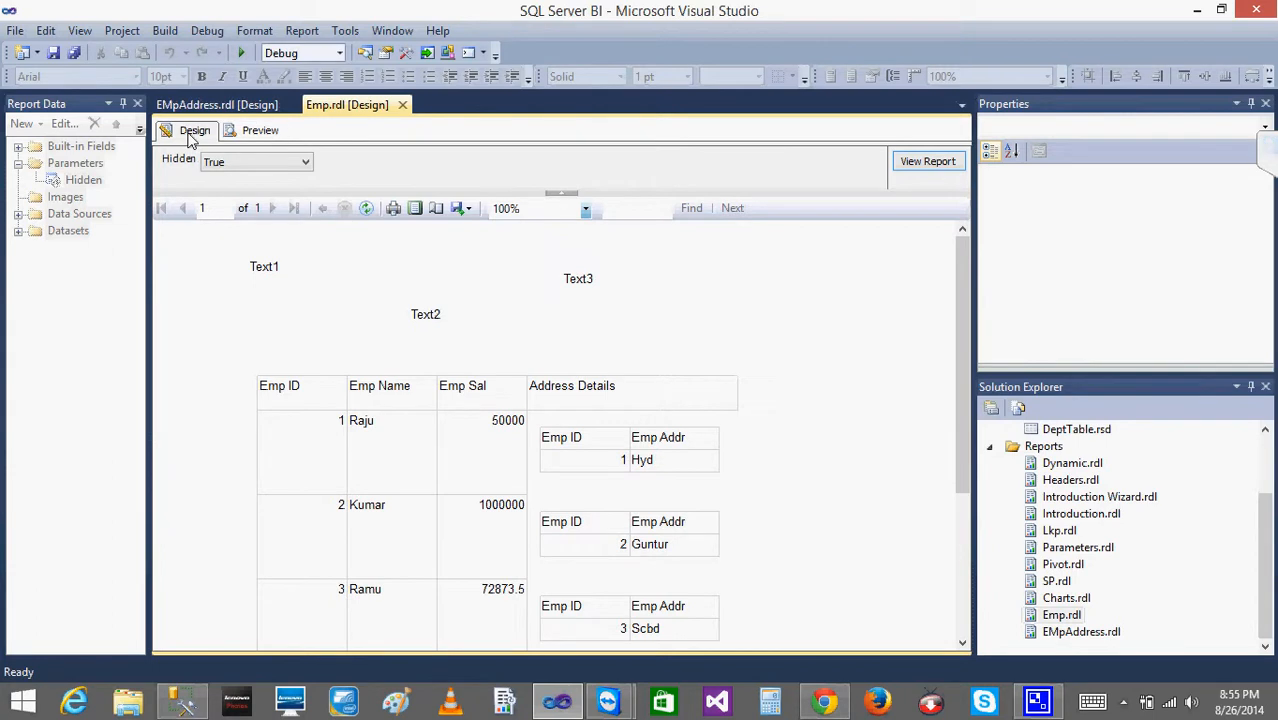
Set the visibility of the Text1 text box to show or hide based on an expression, and open that expression for editing.
left_click(298, 211)
left_click(318, 243)
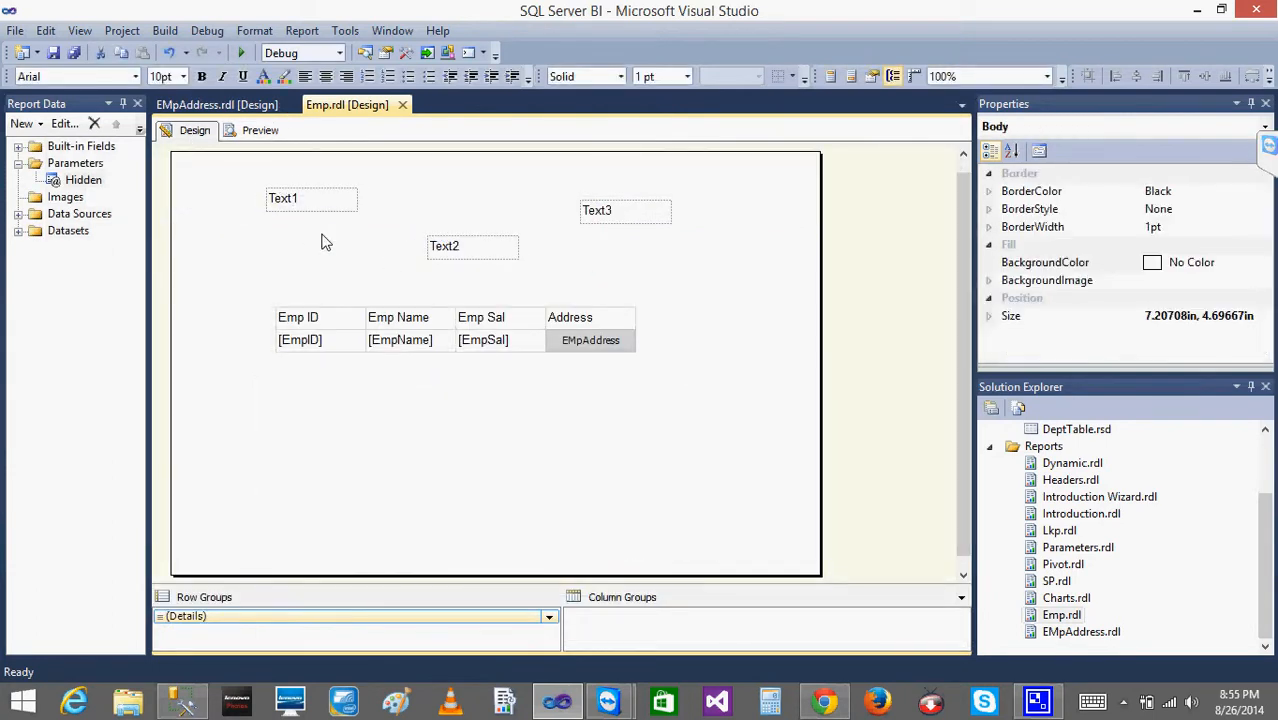
left_click(313, 213)
right_click(311, 212)
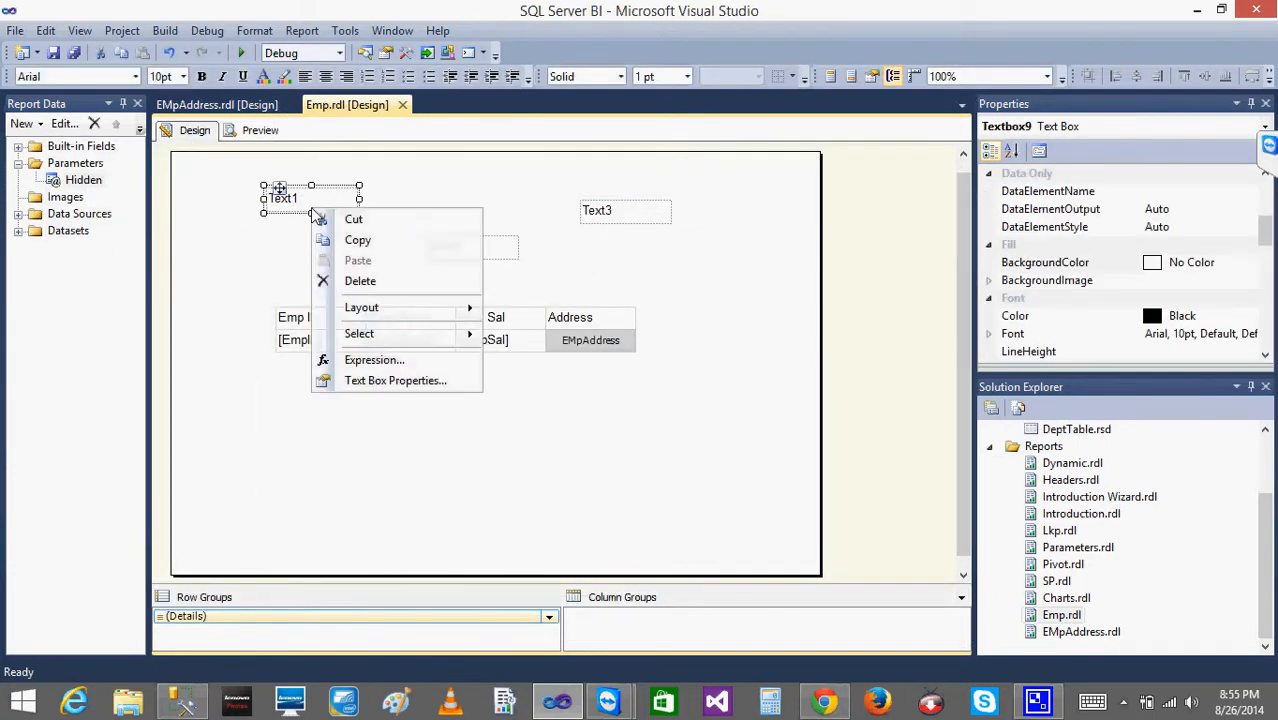
left_click(398, 381)
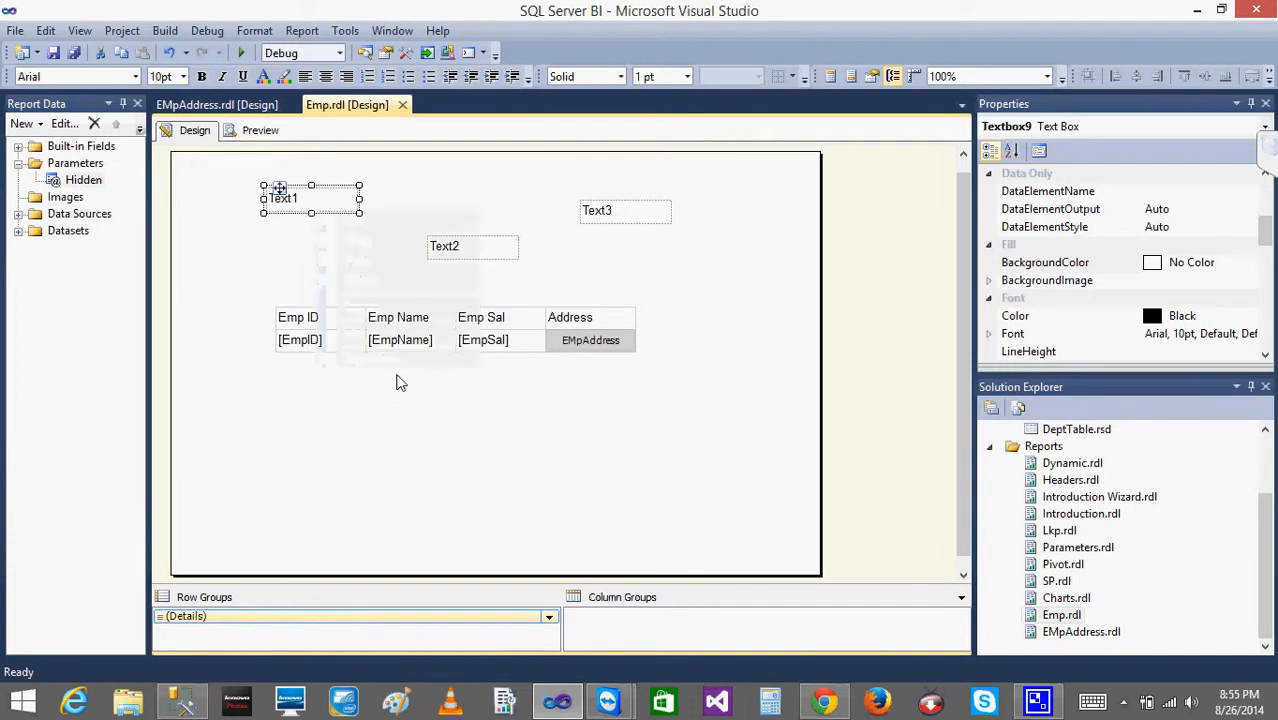
left_click(401, 306)
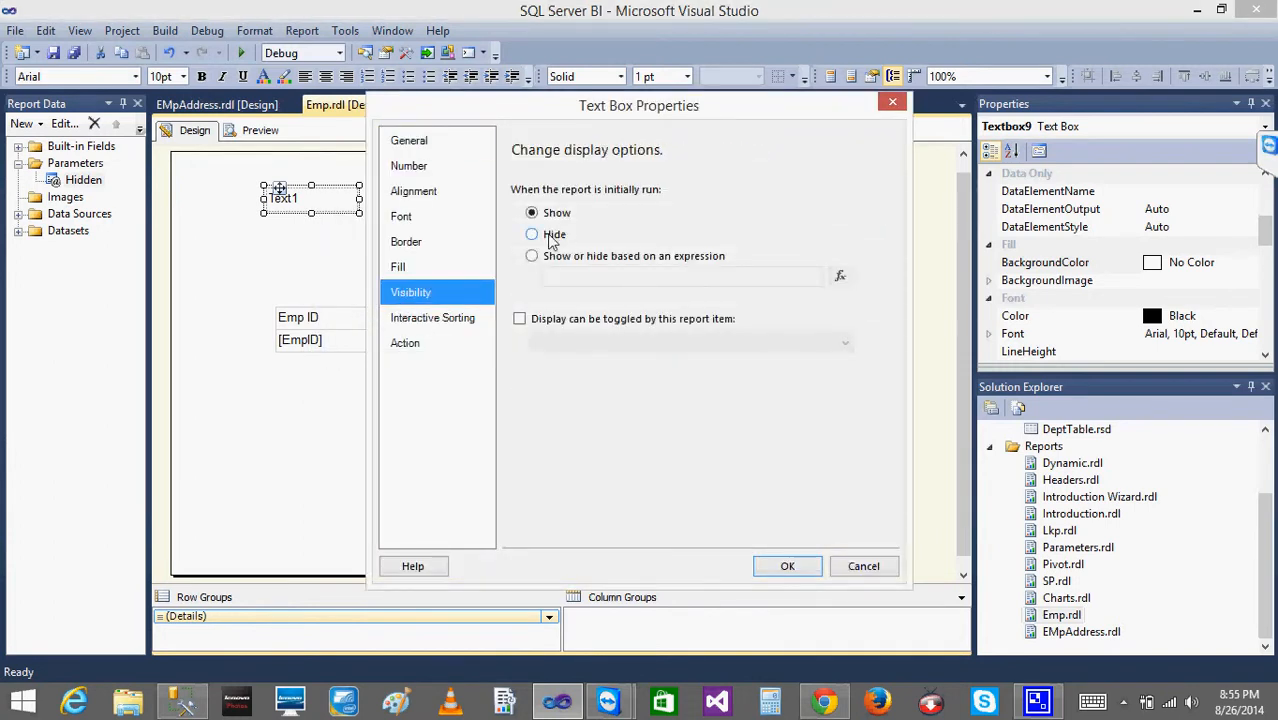
left_click(535, 257)
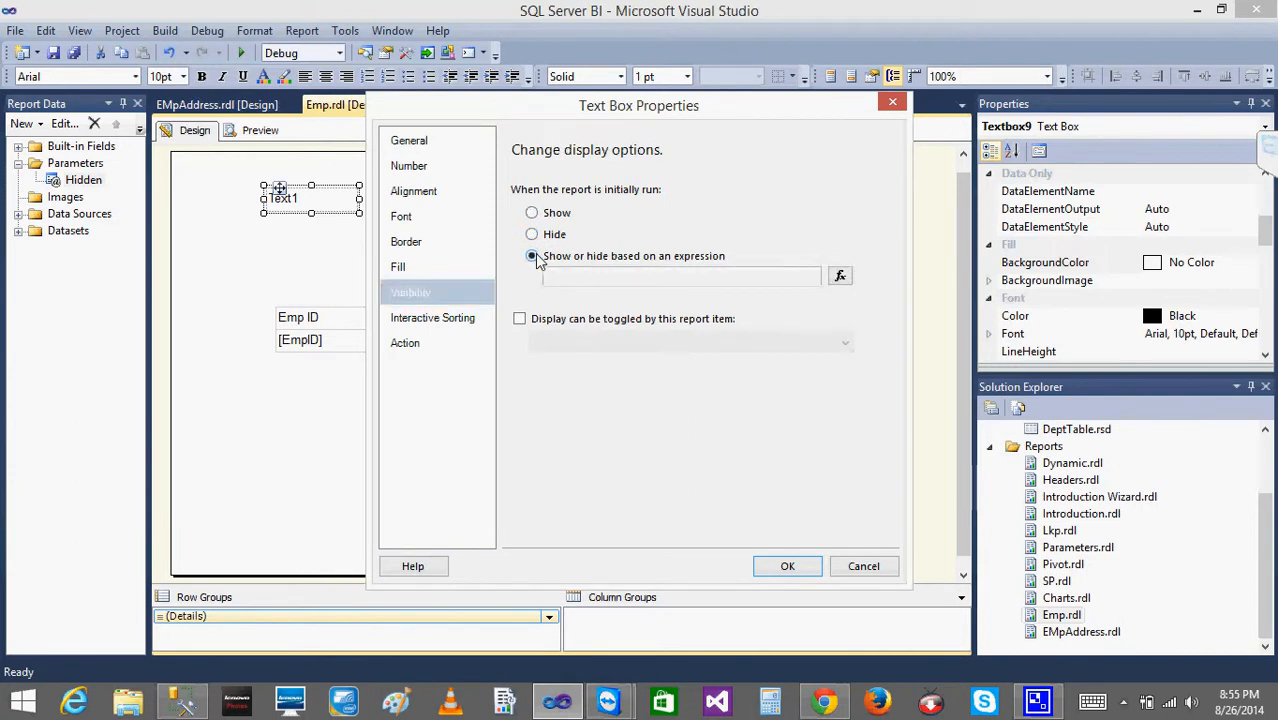
left_click(840, 278)
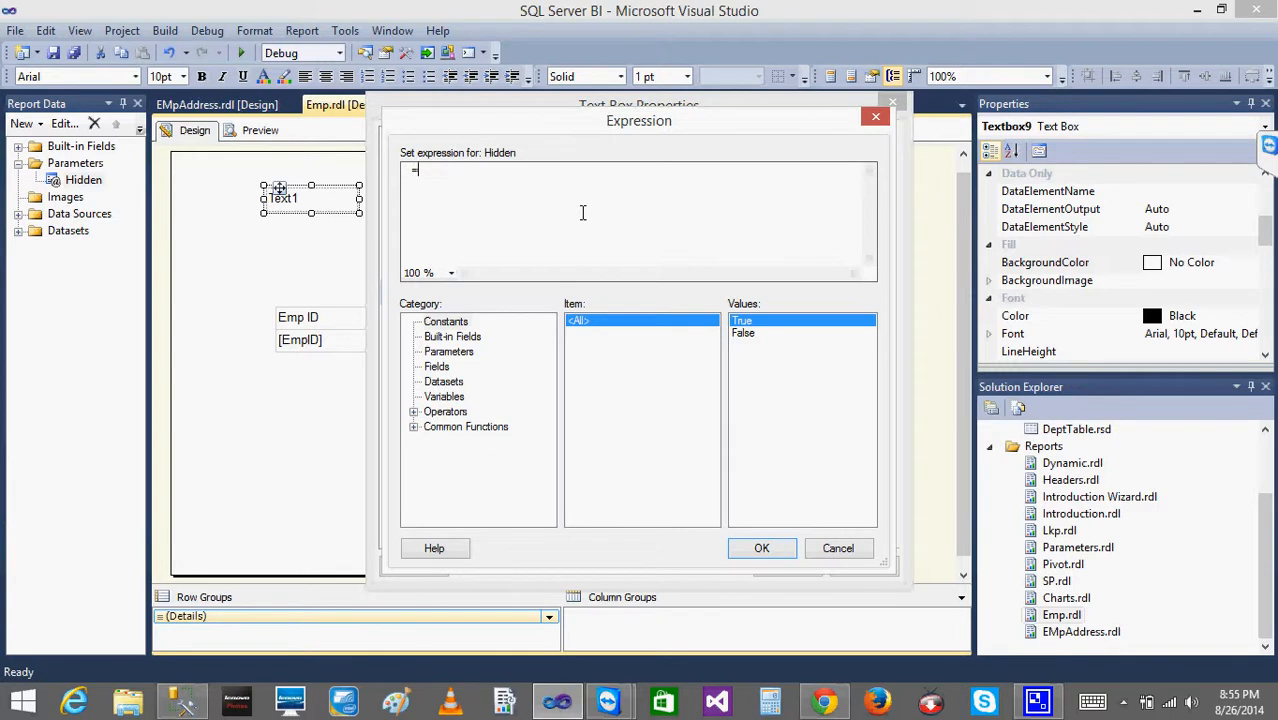
Enter =IIF(Parameters!Hidden.Value="True","True","False") as the Hidden expression of Text1 and save the text box properties.
type("=IIF(")
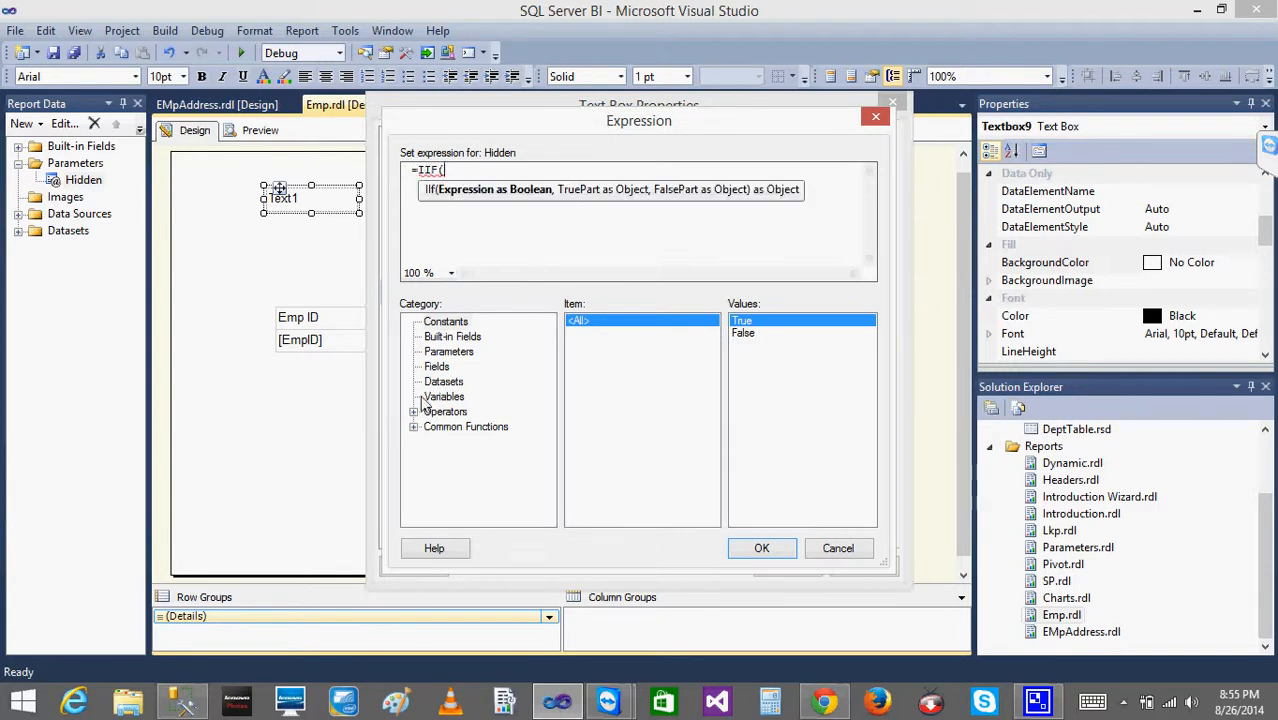
left_click(448, 352)
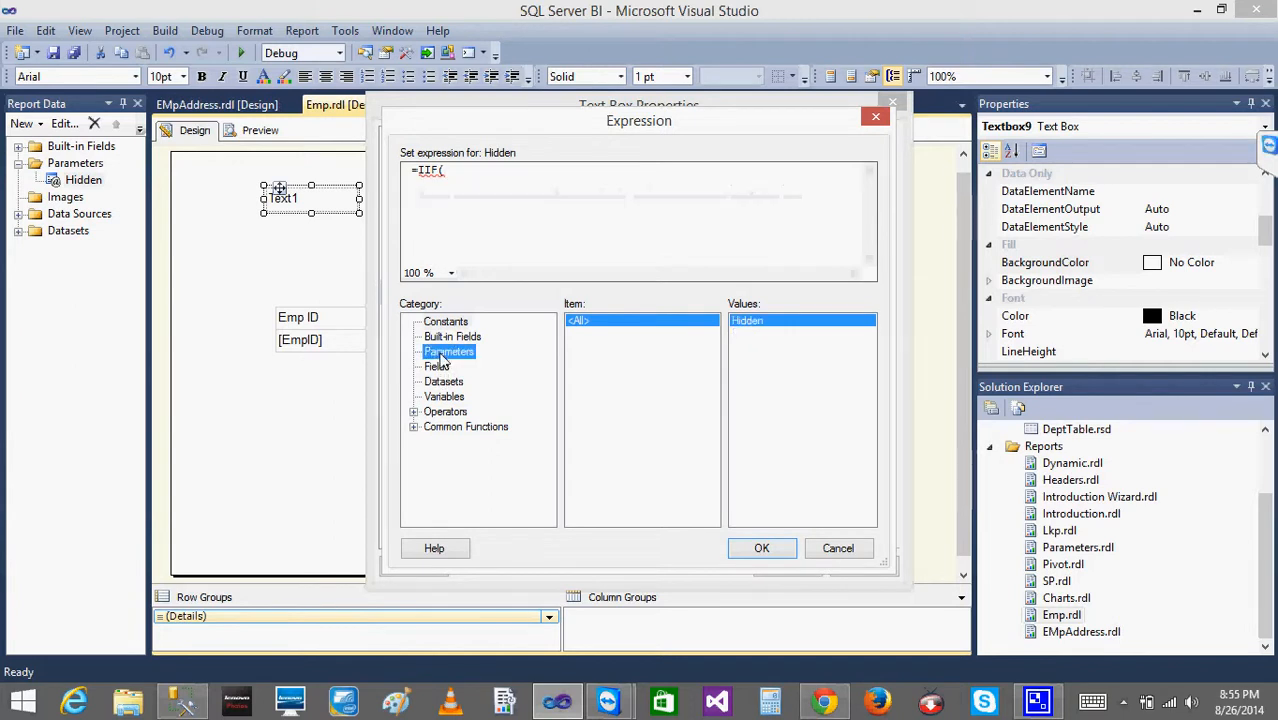
double_click(757, 322)
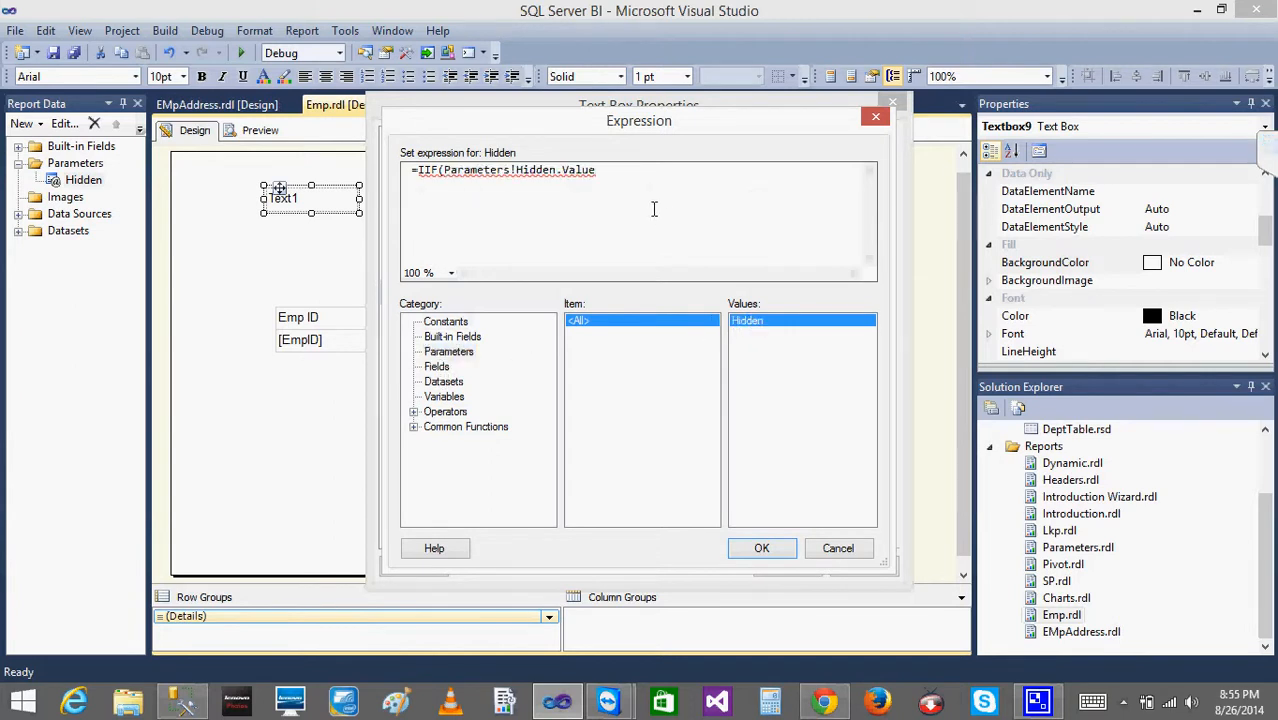
type("=")
type("\"H")
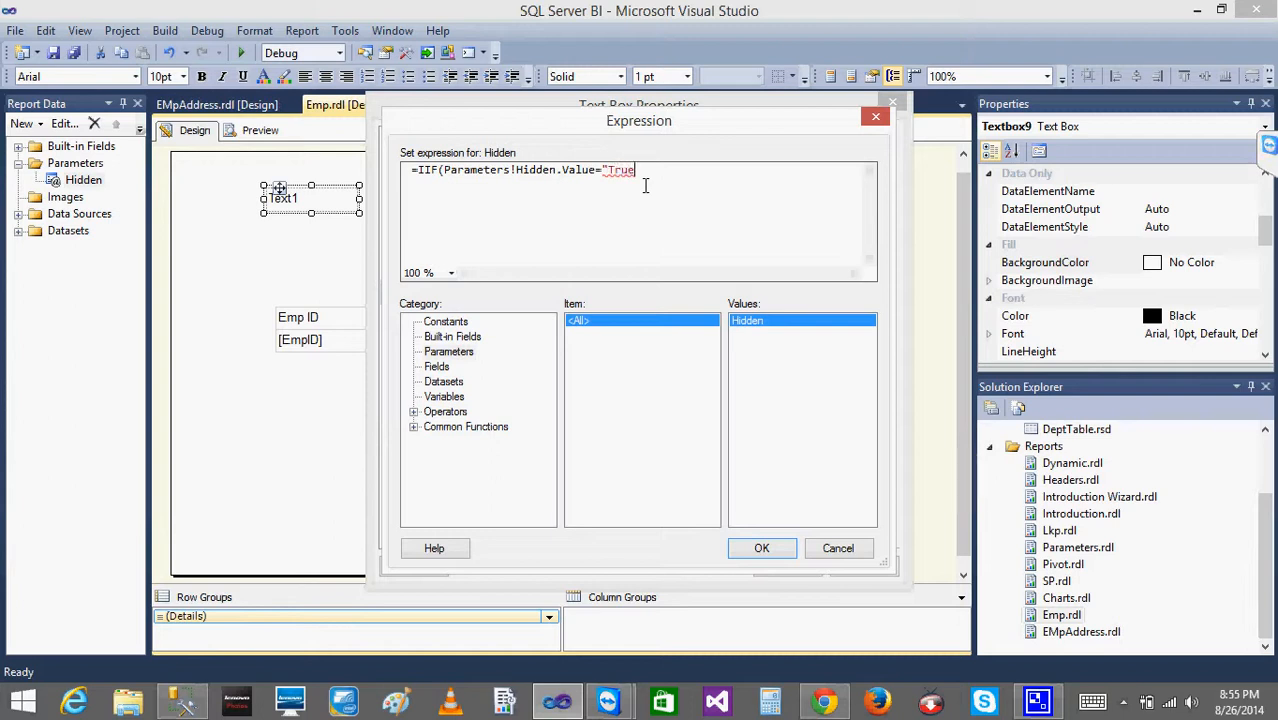
type("\",")
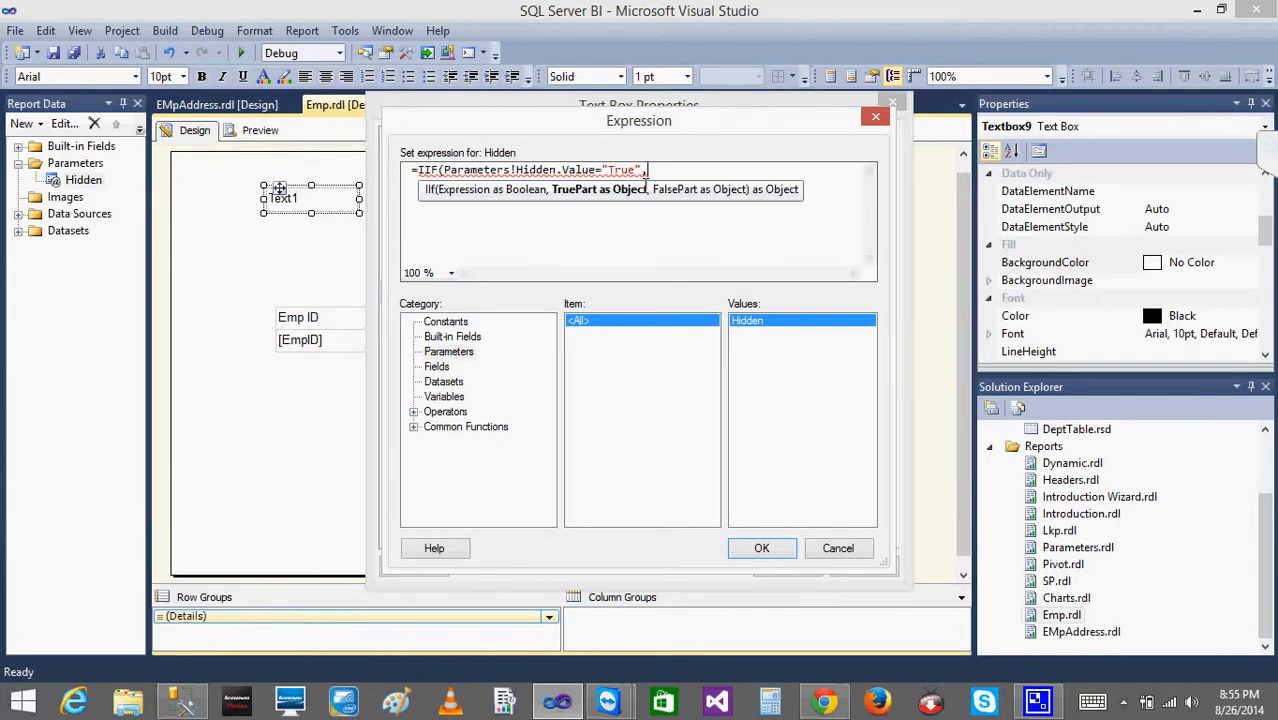
type("\"Tr")
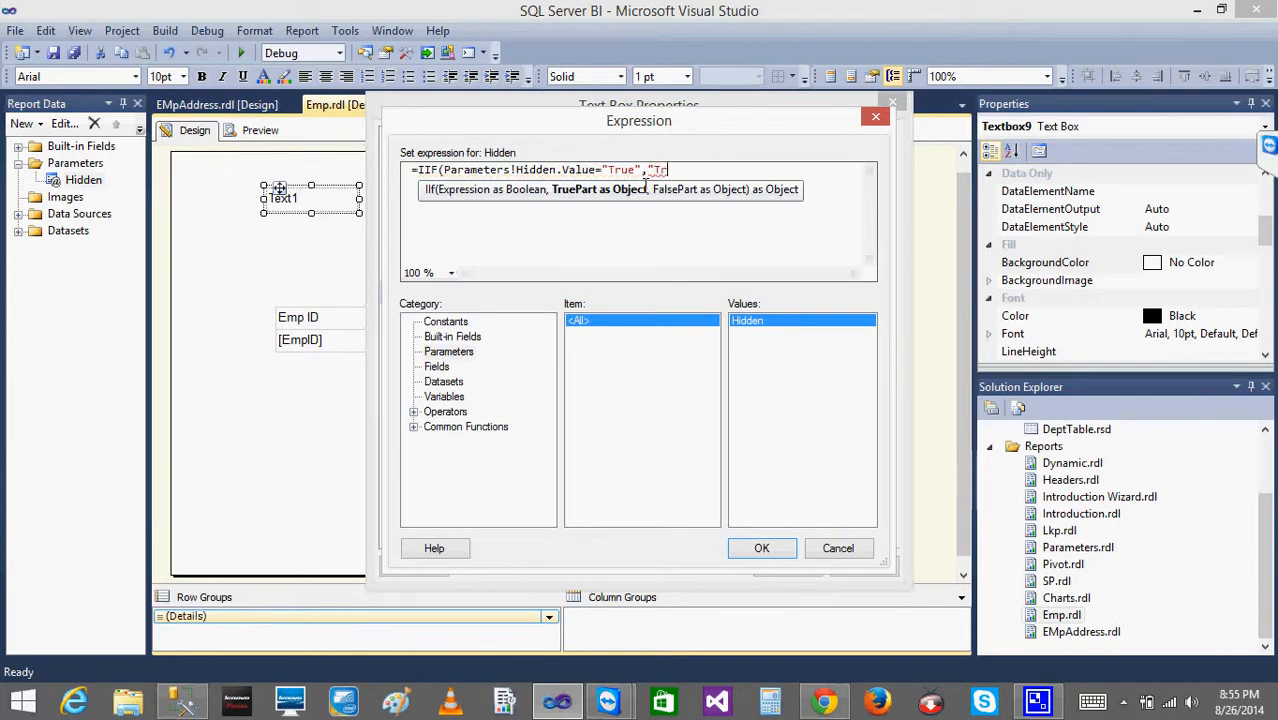
type("ue\"")
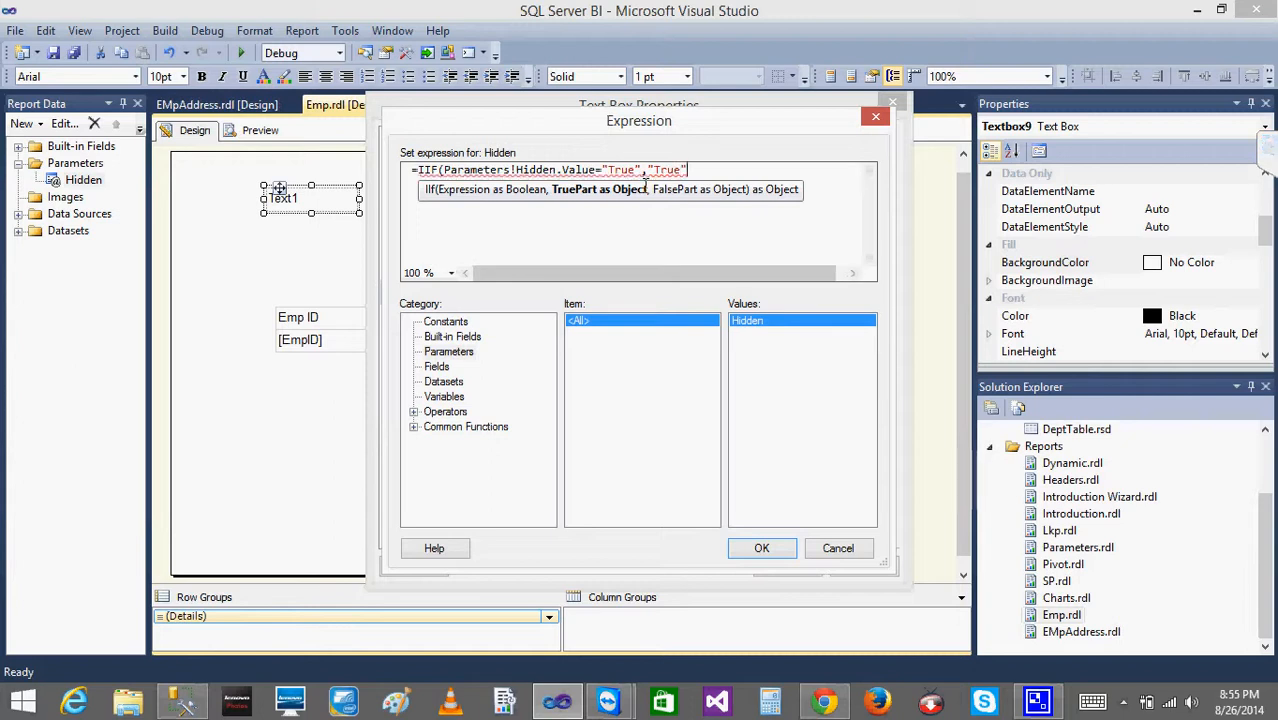
type(",\"False\"")
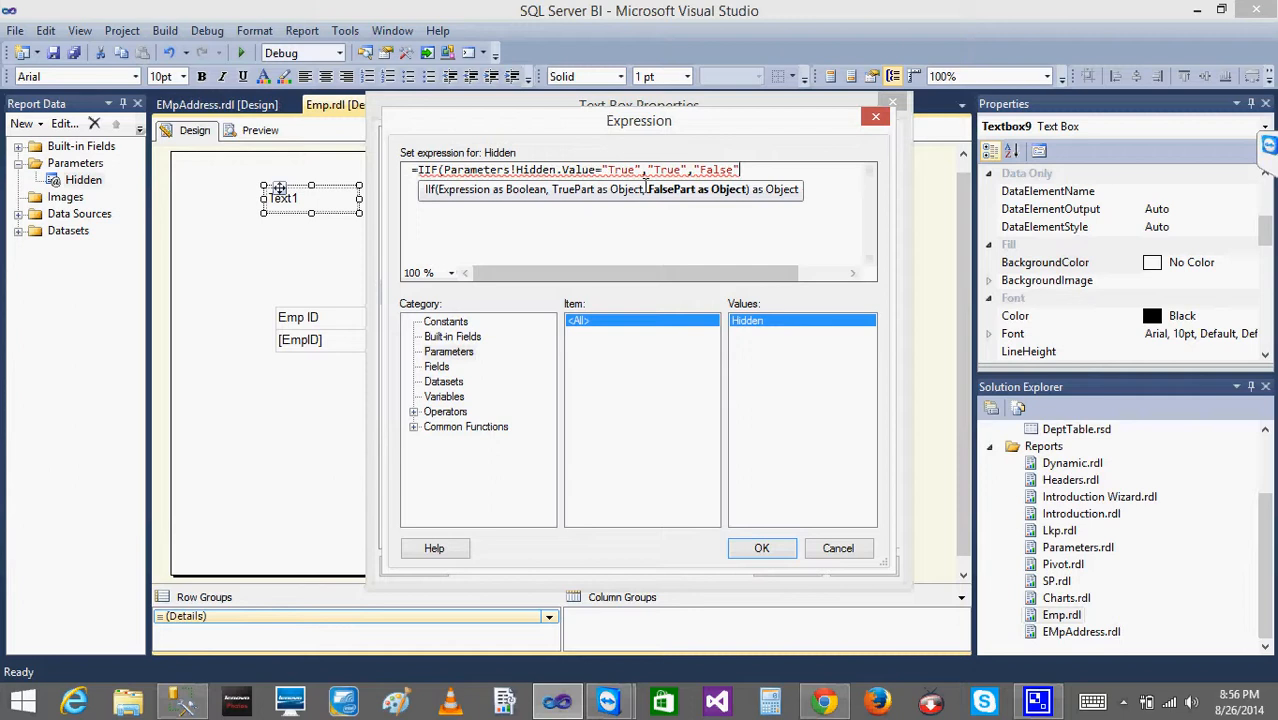
type(")")
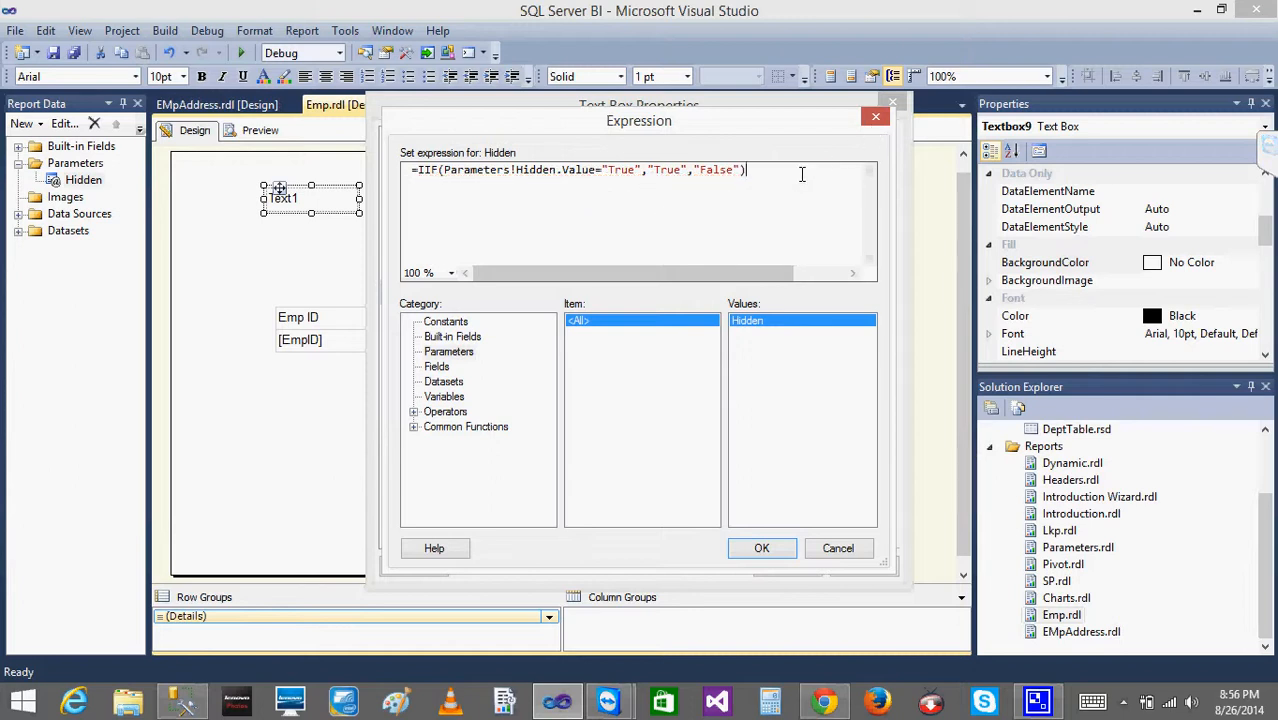
key("ctrl+a")
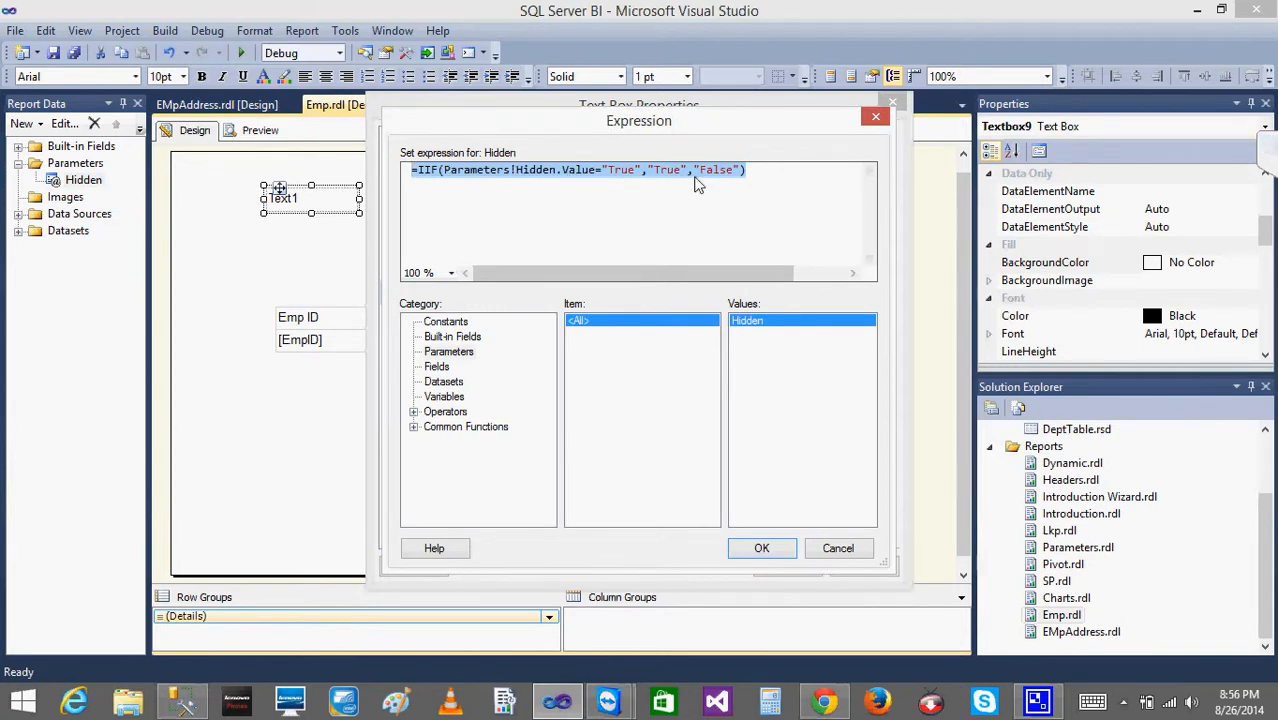
left_click(764, 550)
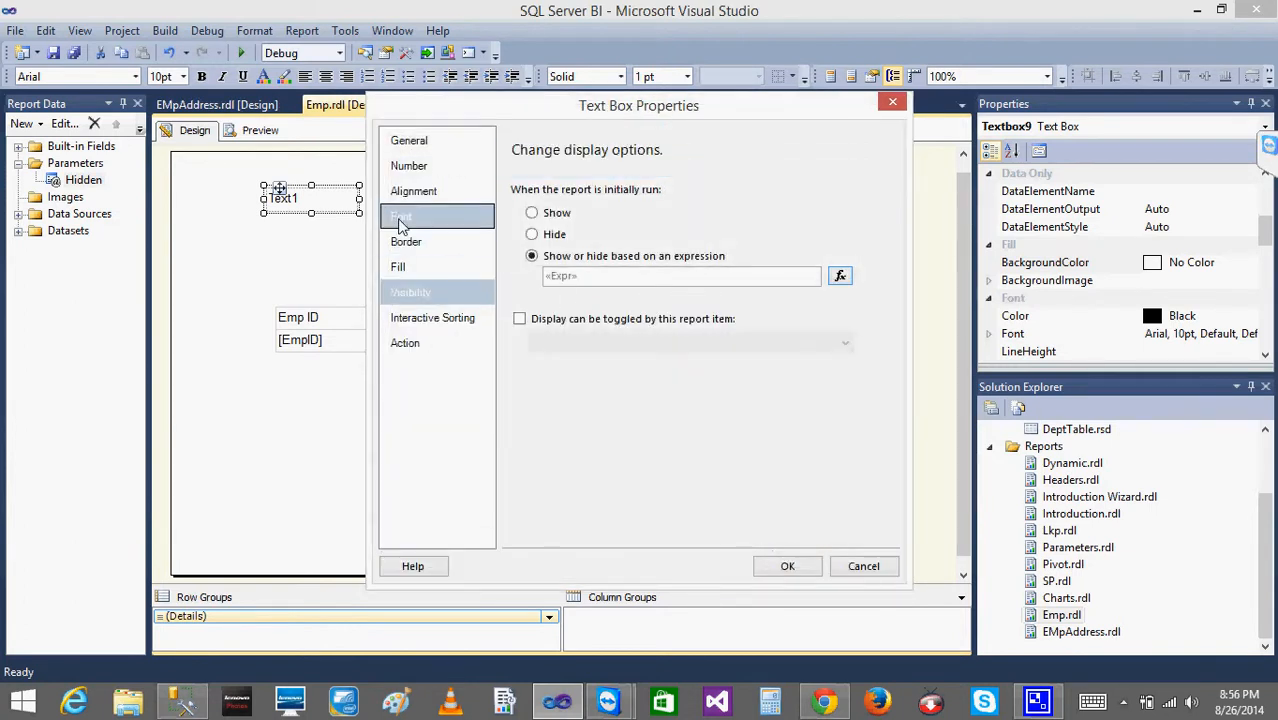
left_click(789, 566)
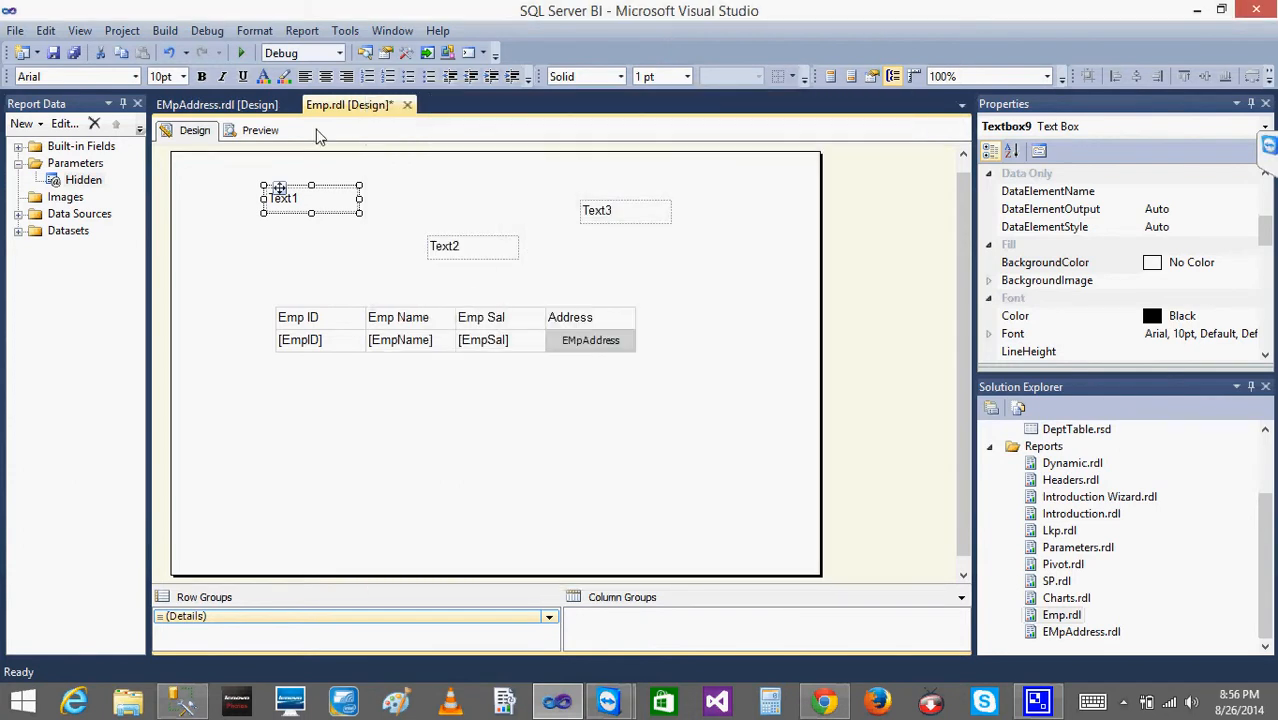
Preview the Emp report with the Hidden parameter set to True to check the Text1 visibility expression, and return to the design.
left_click(262, 131)
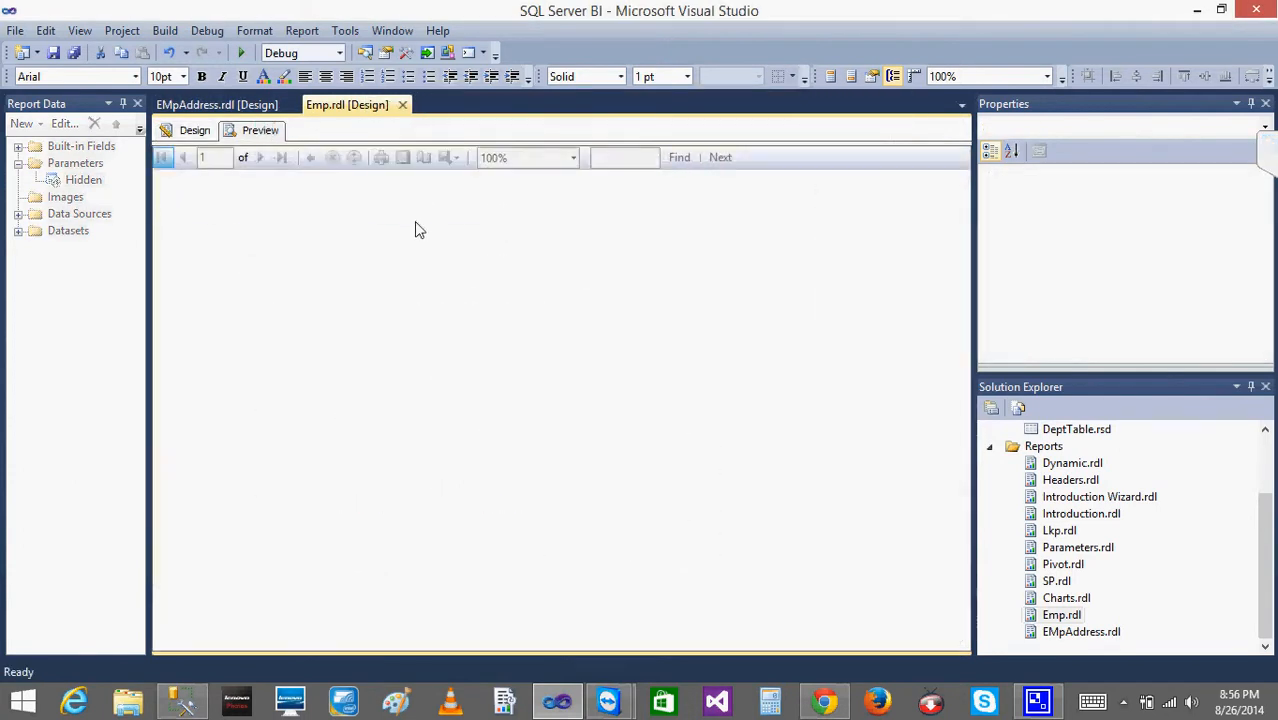
left_click(305, 163)
left_click(273, 189)
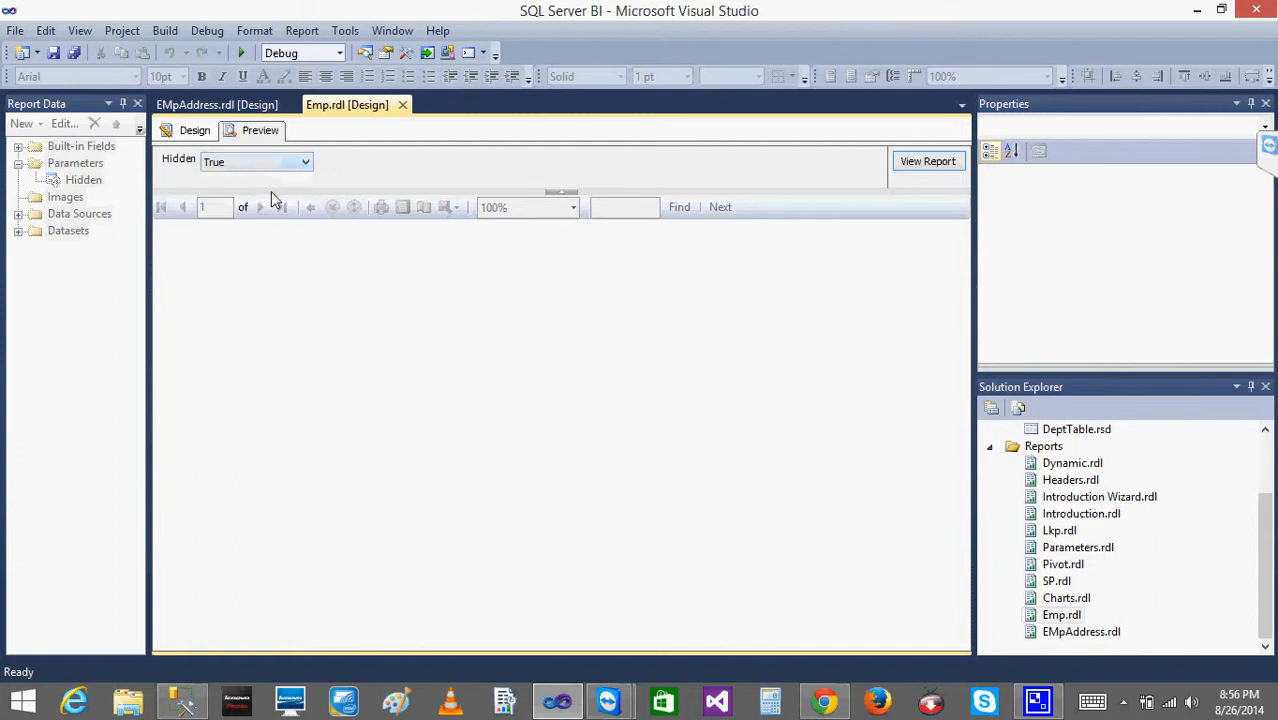
left_click(908, 165)
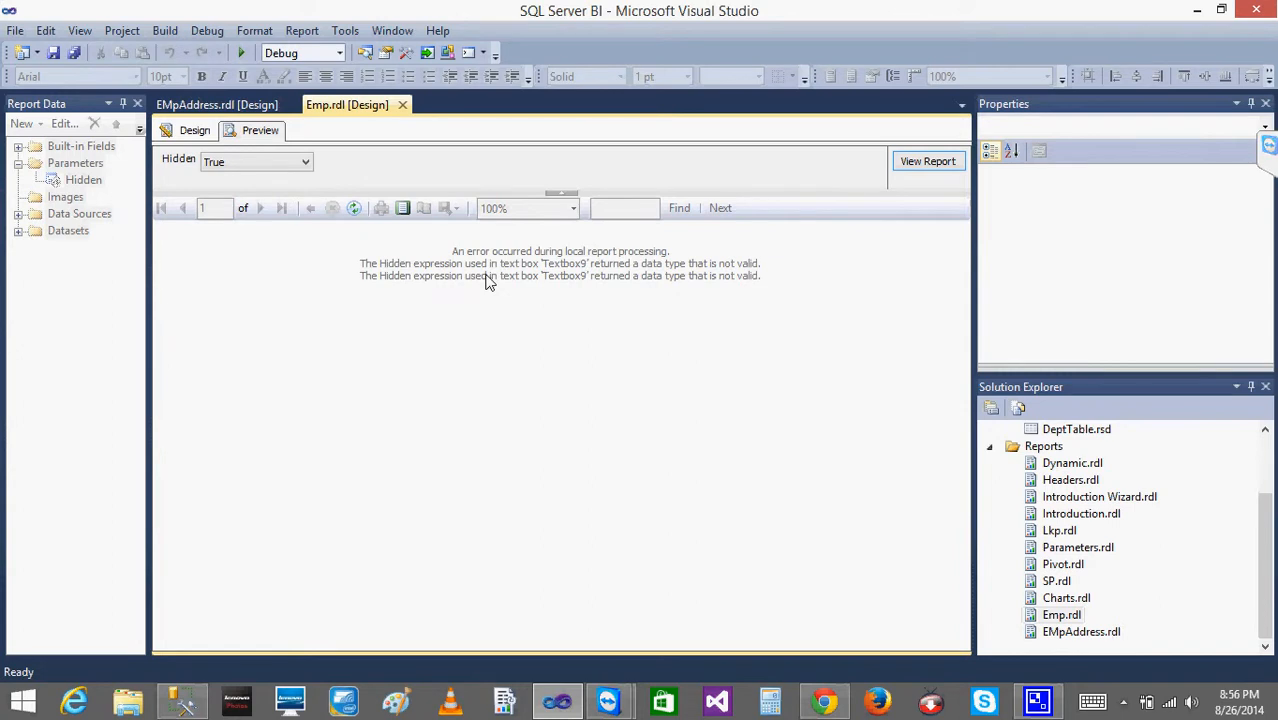
left_click(187, 131)
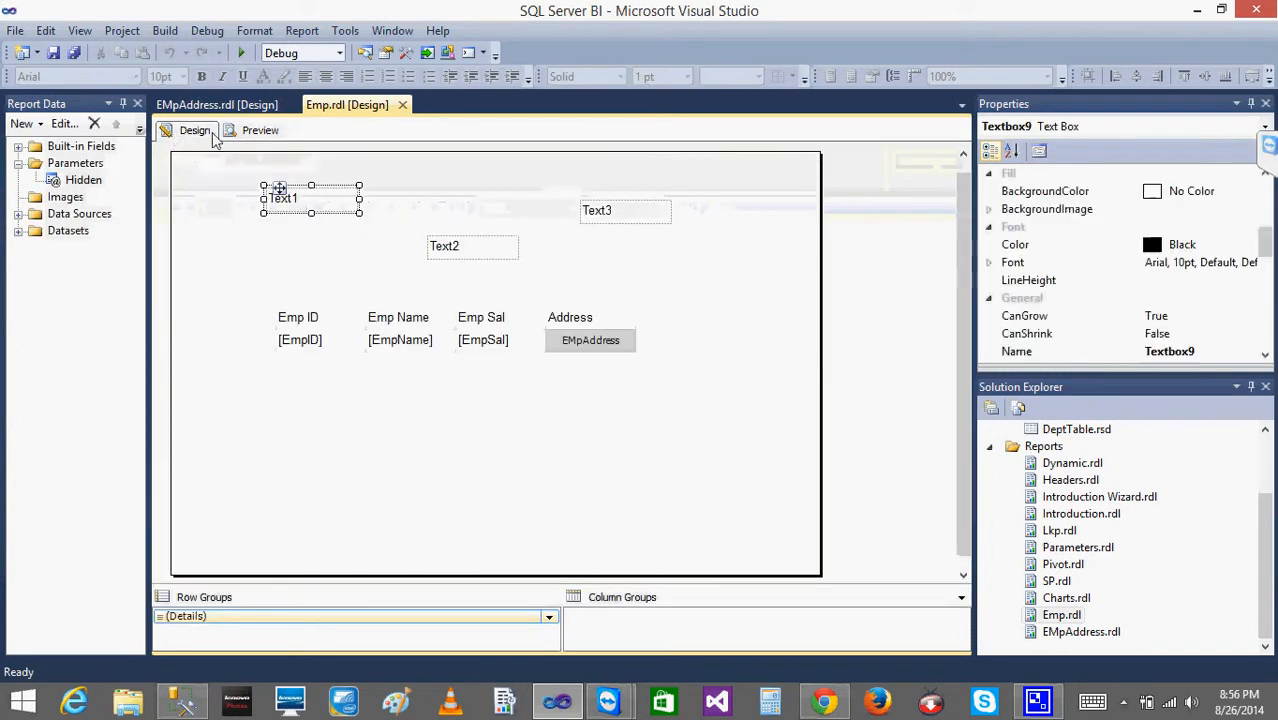
Change the data type of the Hidden report parameter to Text and save the parameter.
right_click(317, 215)
mouse_move(388, 343)
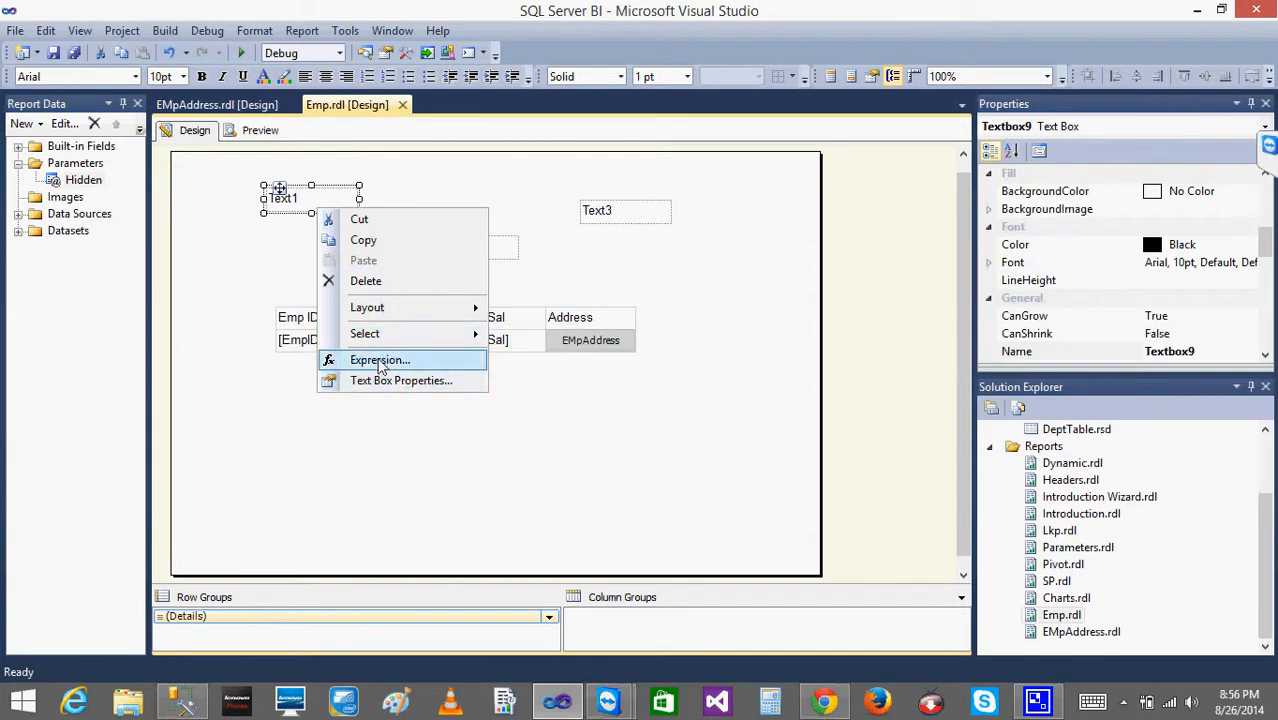
left_click(217, 245)
left_click(57, 186)
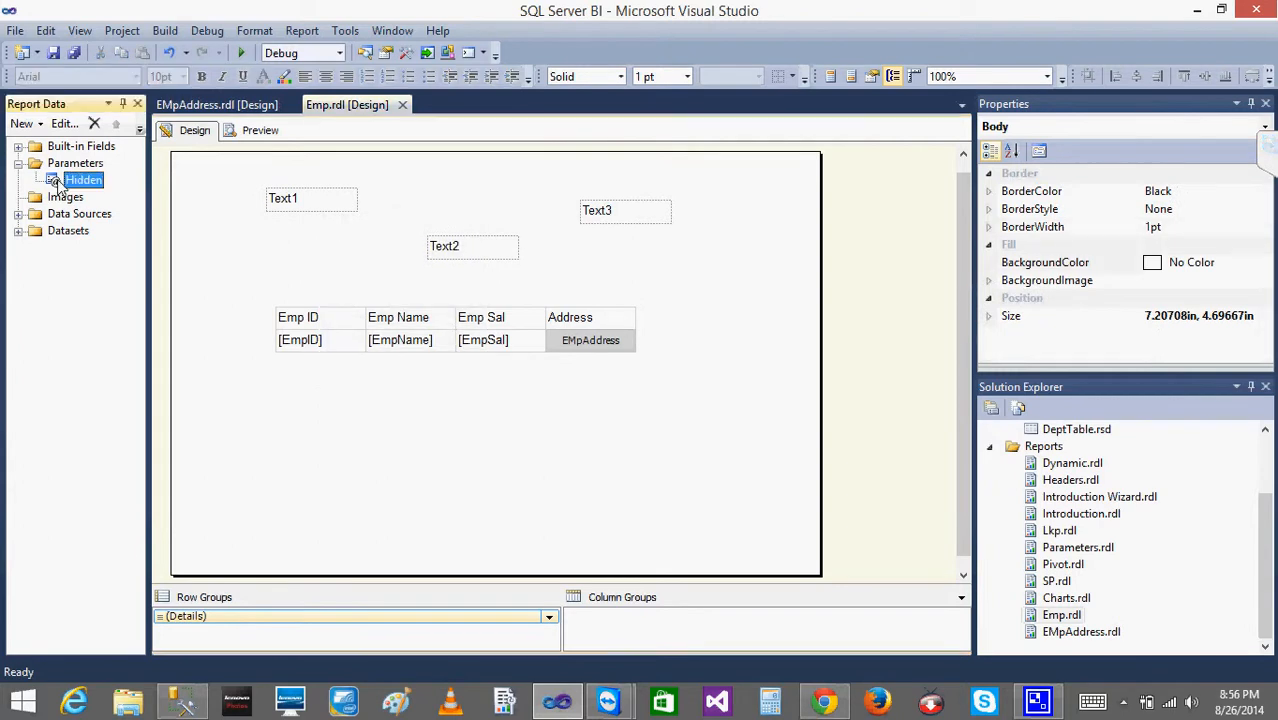
double_click(57, 186)
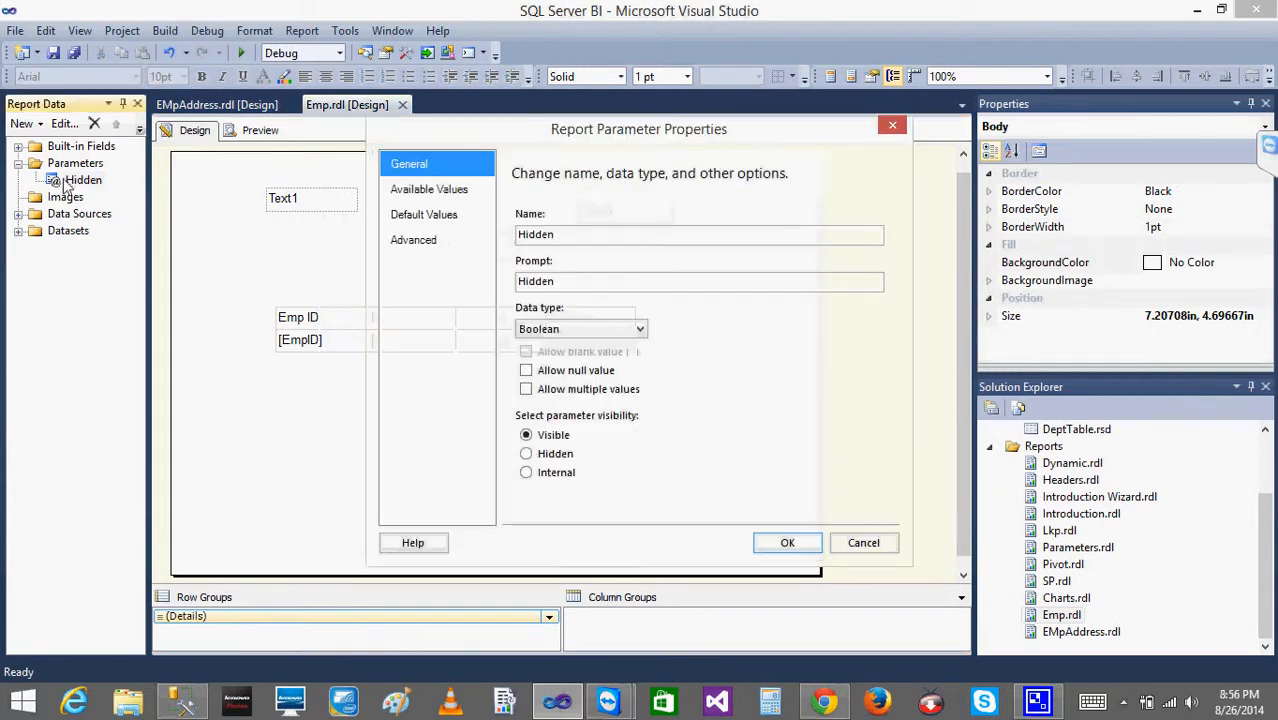
left_click(548, 330)
left_click(540, 341)
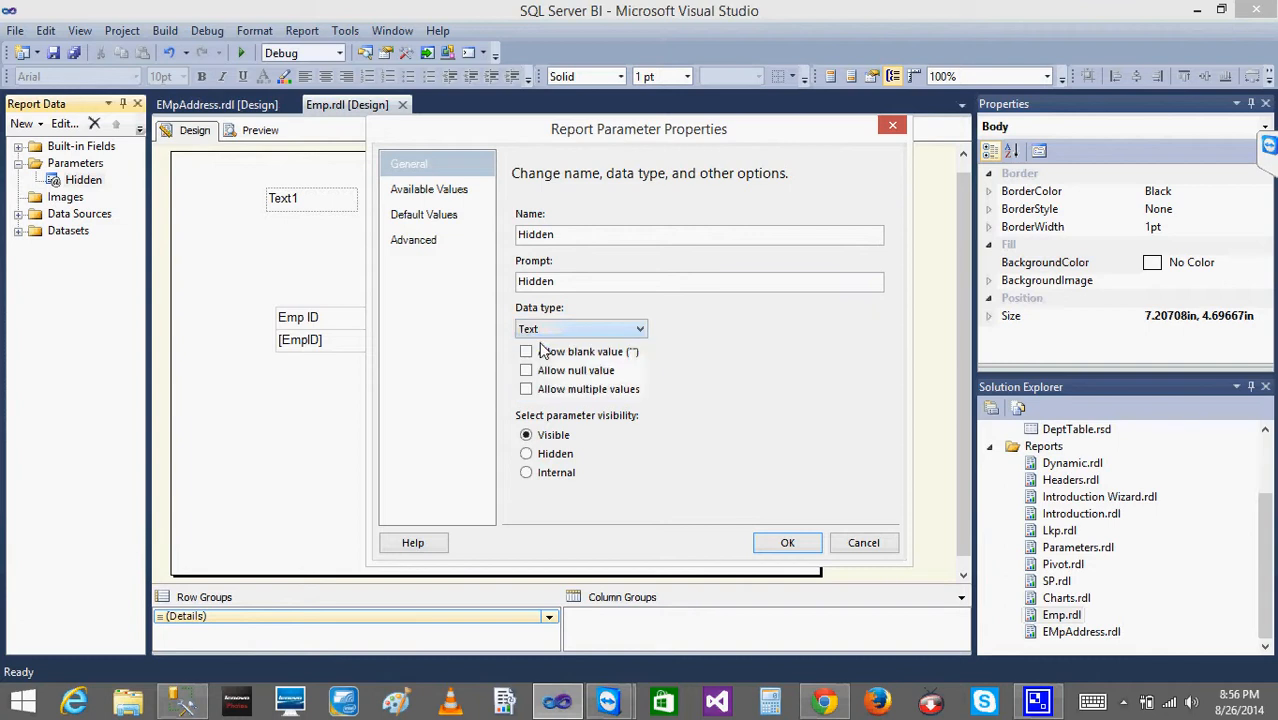
left_click(791, 542)
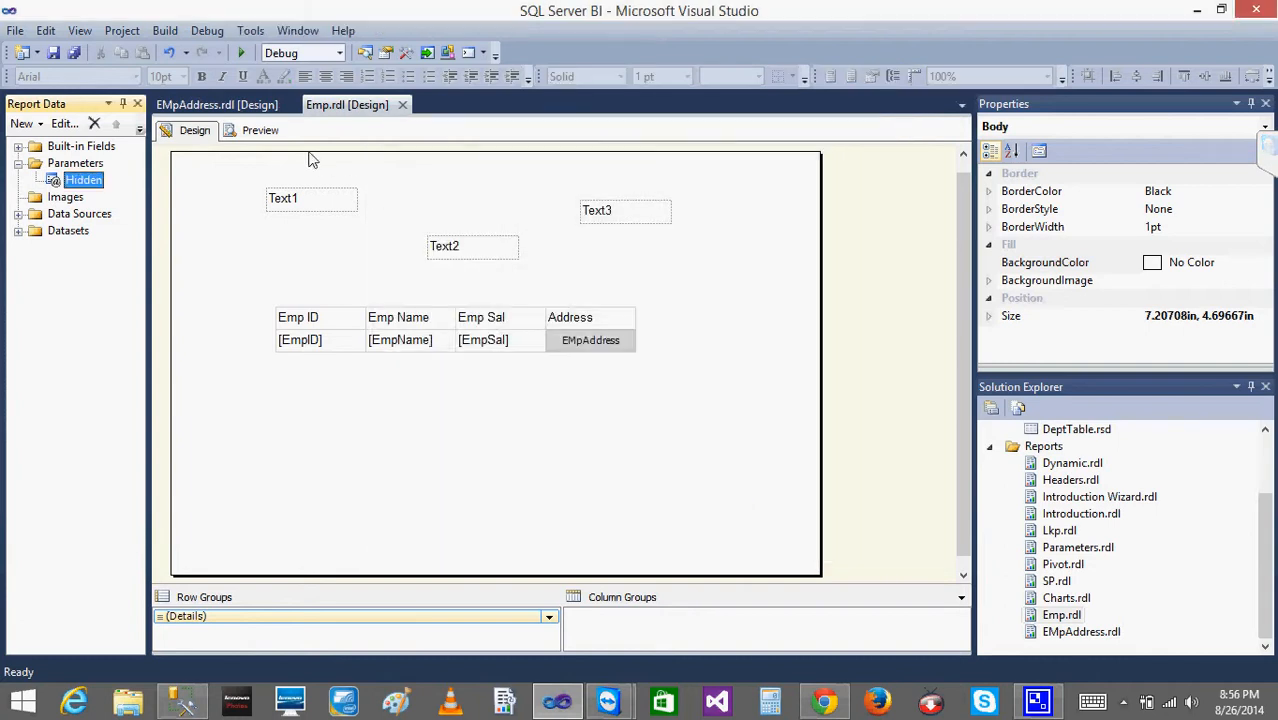
Preview the Emp report with Hidden set to True, rerun it after choosing the parameter value again, and return to the design.
left_click(258, 130)
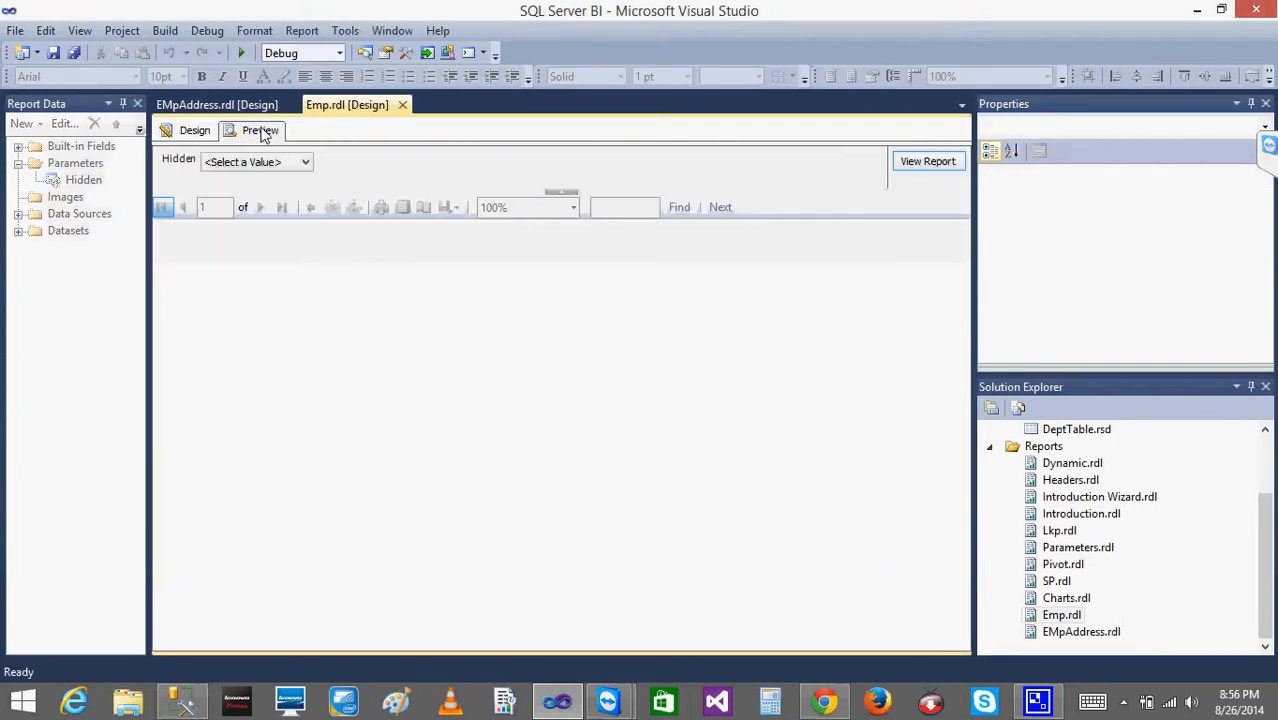
left_click(276, 164)
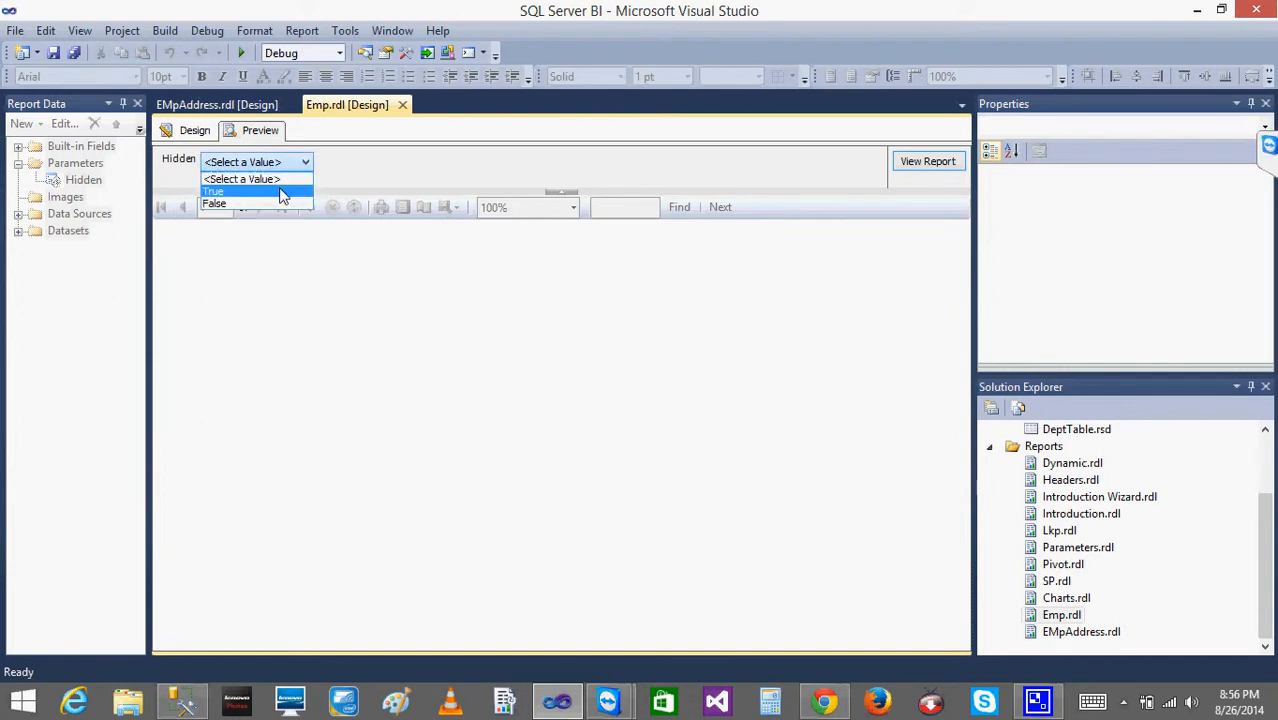
left_click(283, 189)
left_click(912, 166)
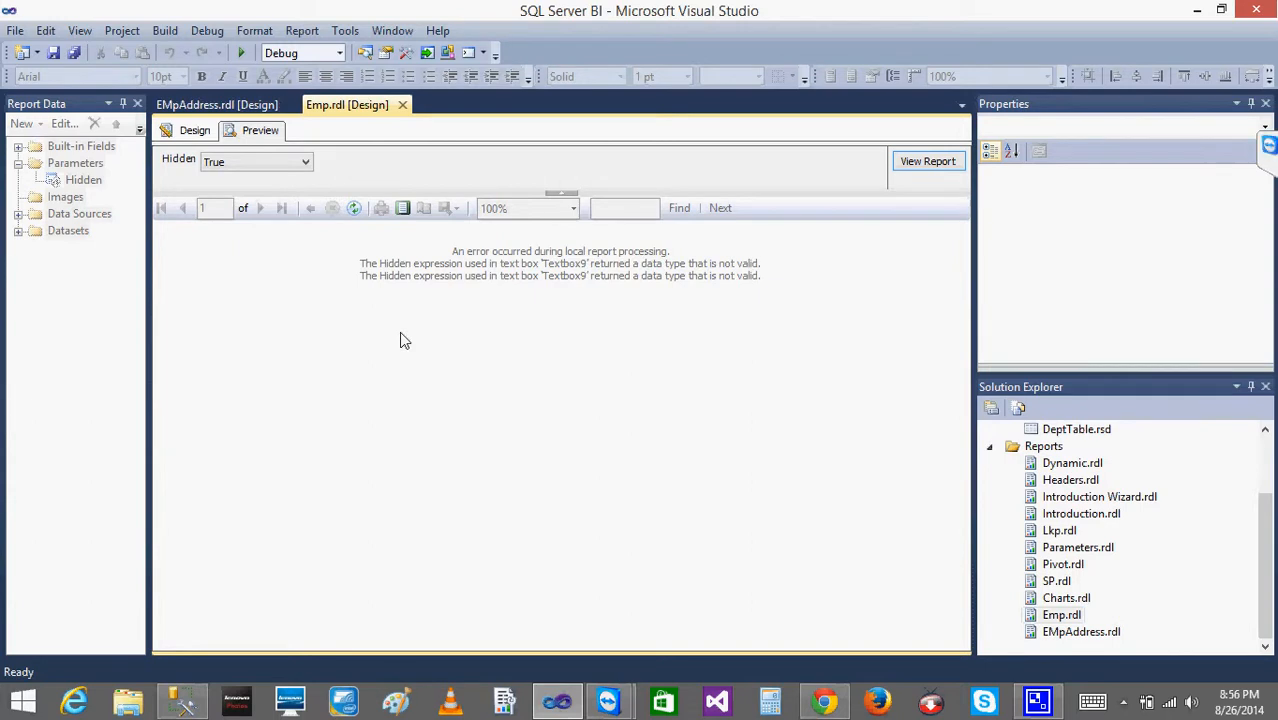
left_click(240, 163)
left_click(226, 191)
left_click(927, 163)
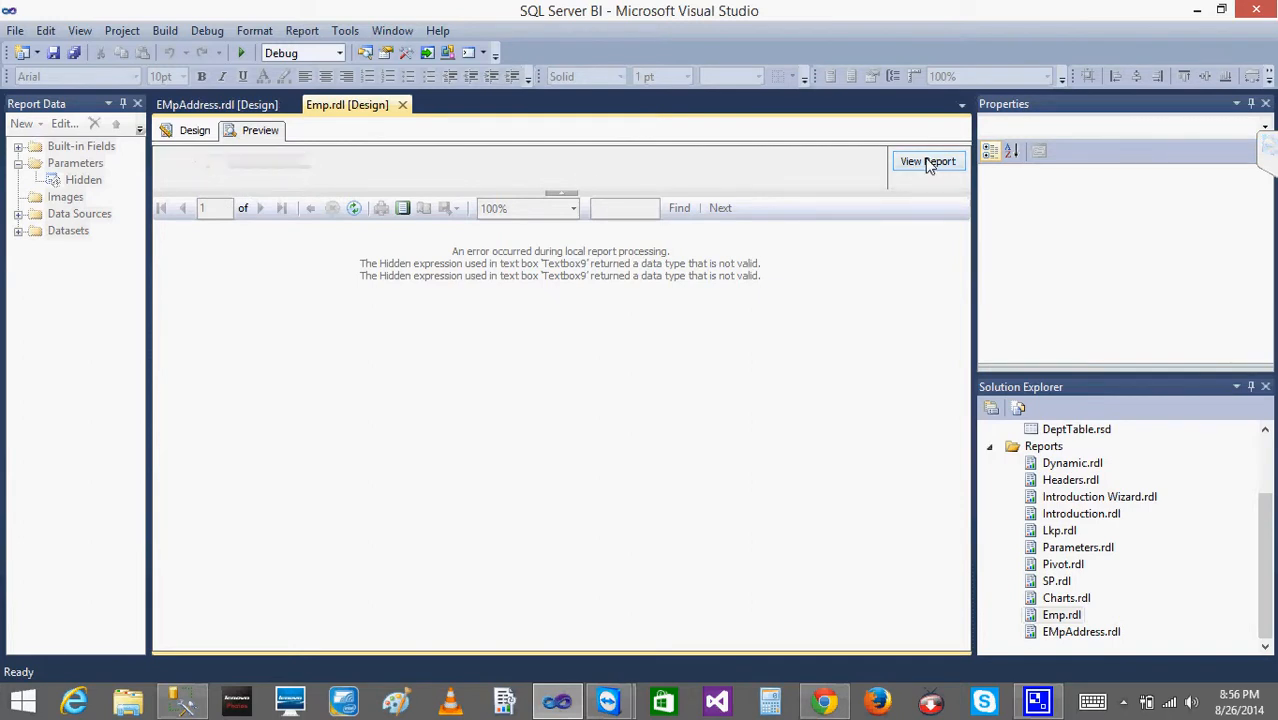
left_click(192, 131)
Change Text1's Hidden expression to =IIF(Parameters!Hidden.Value="True",True,False), without quotes around the results, and save the text box properties.
right_click(285, 200)
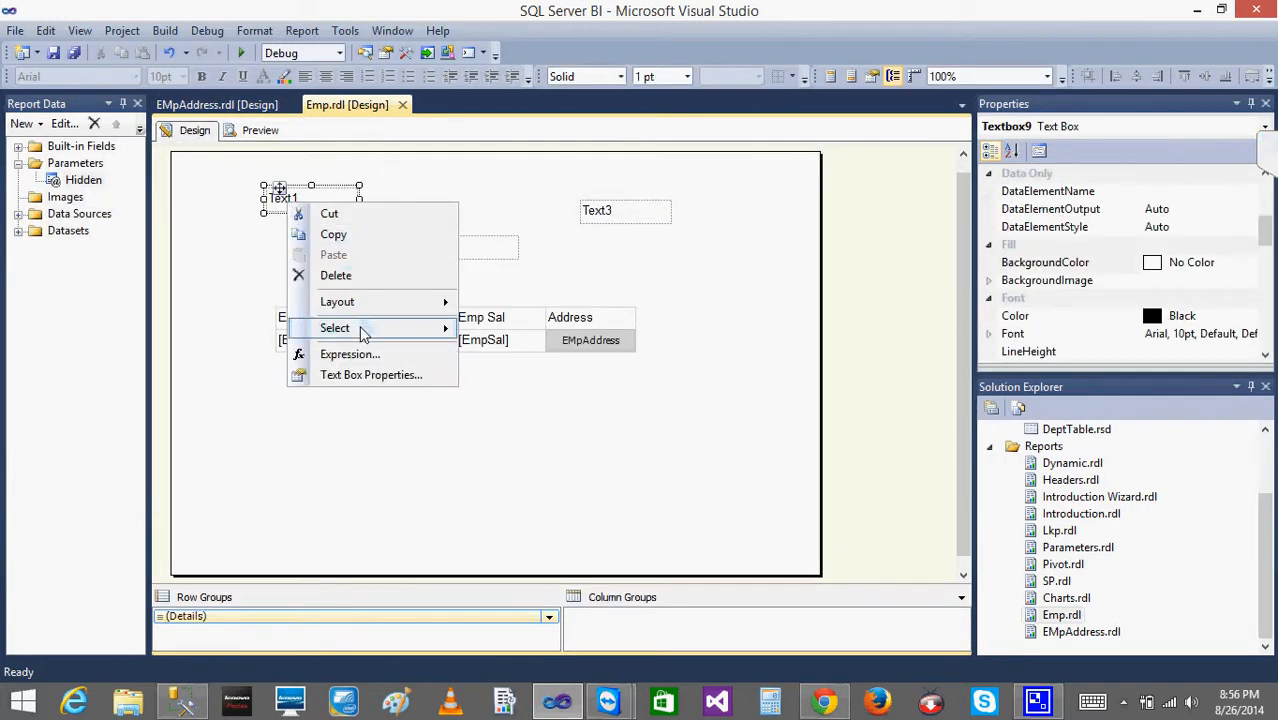
left_click(363, 375)
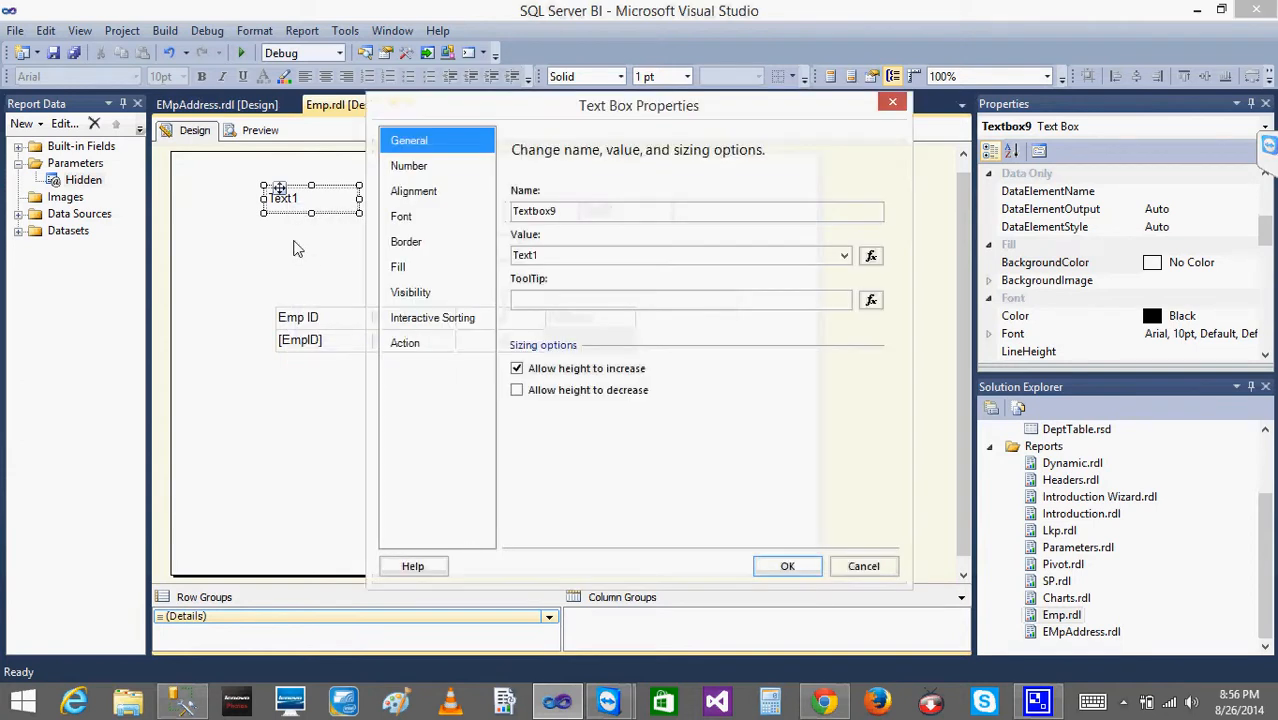
left_click(446, 294)
left_click(840, 279)
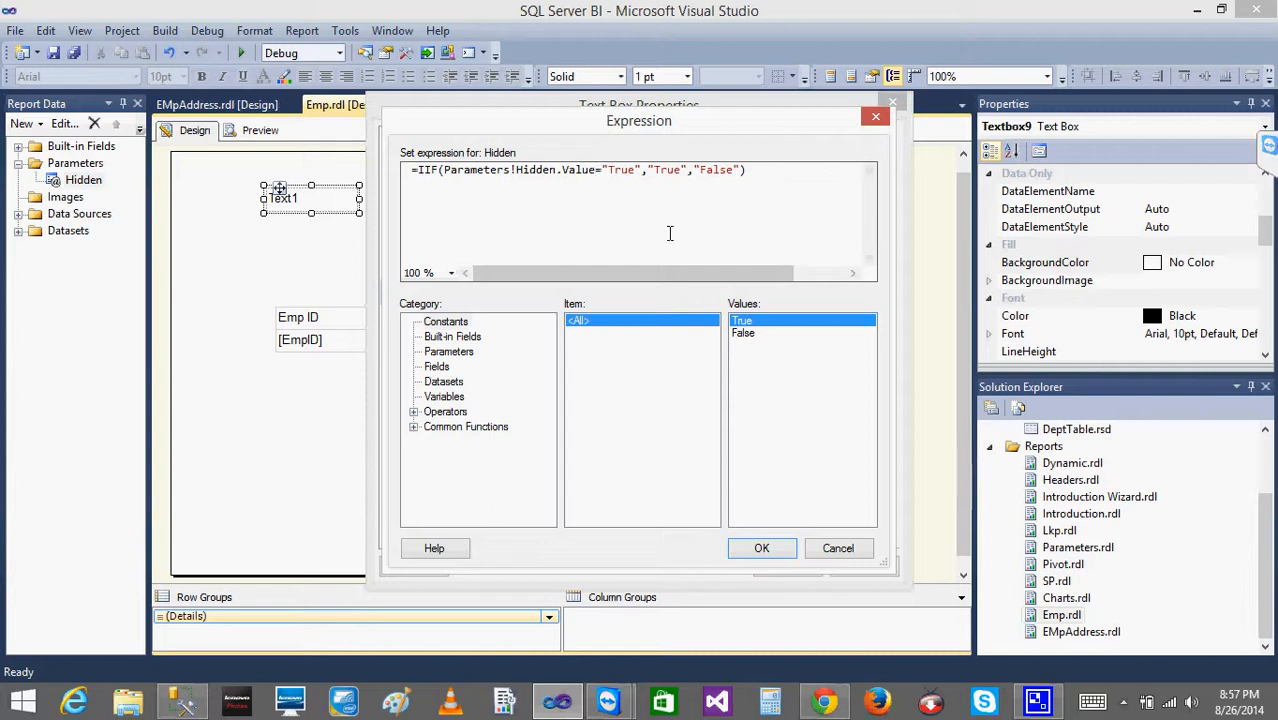
left_click_drag(761, 176, 359, 149)
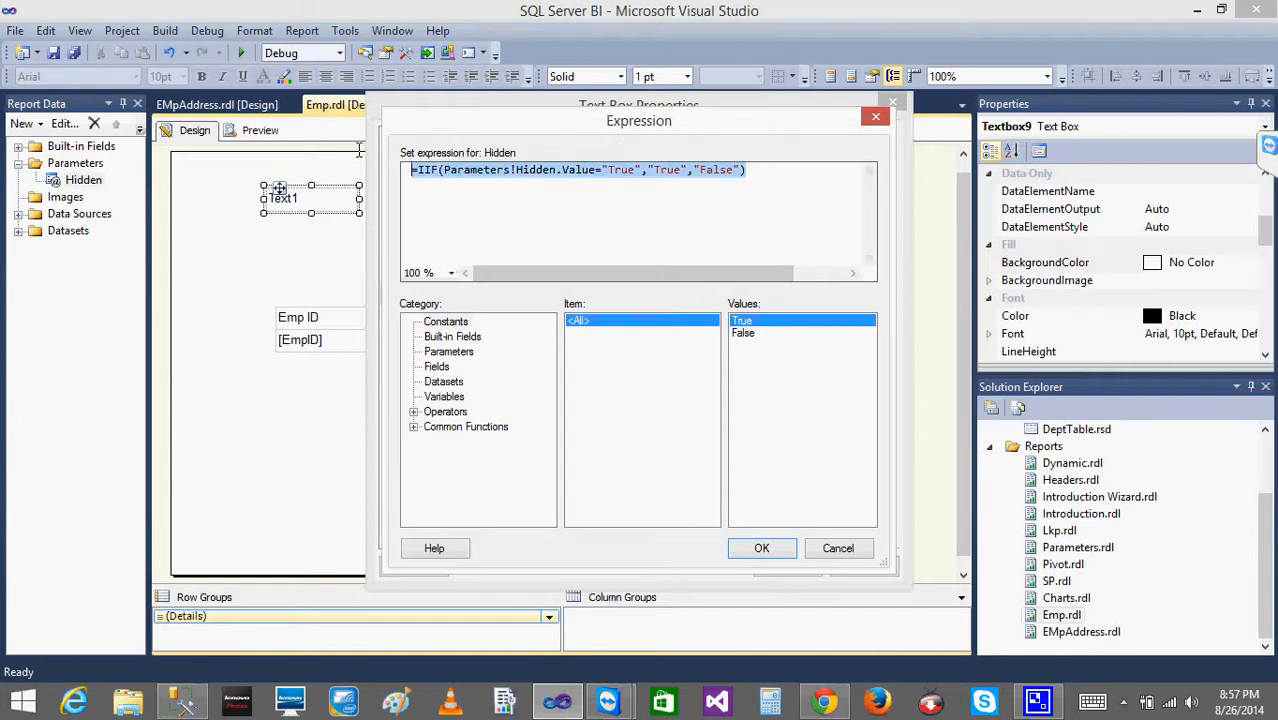
left_click(686, 172)
key("BackSpace")
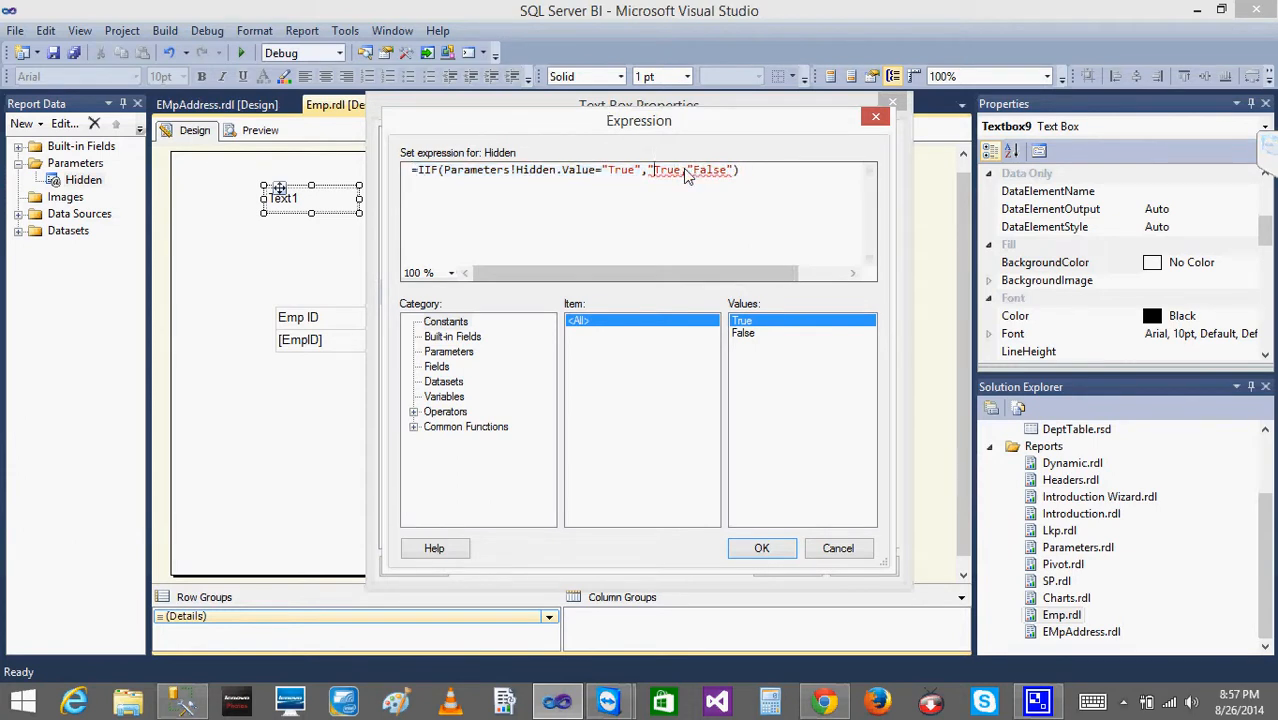
key("BackSpace")
key("BackSpace")
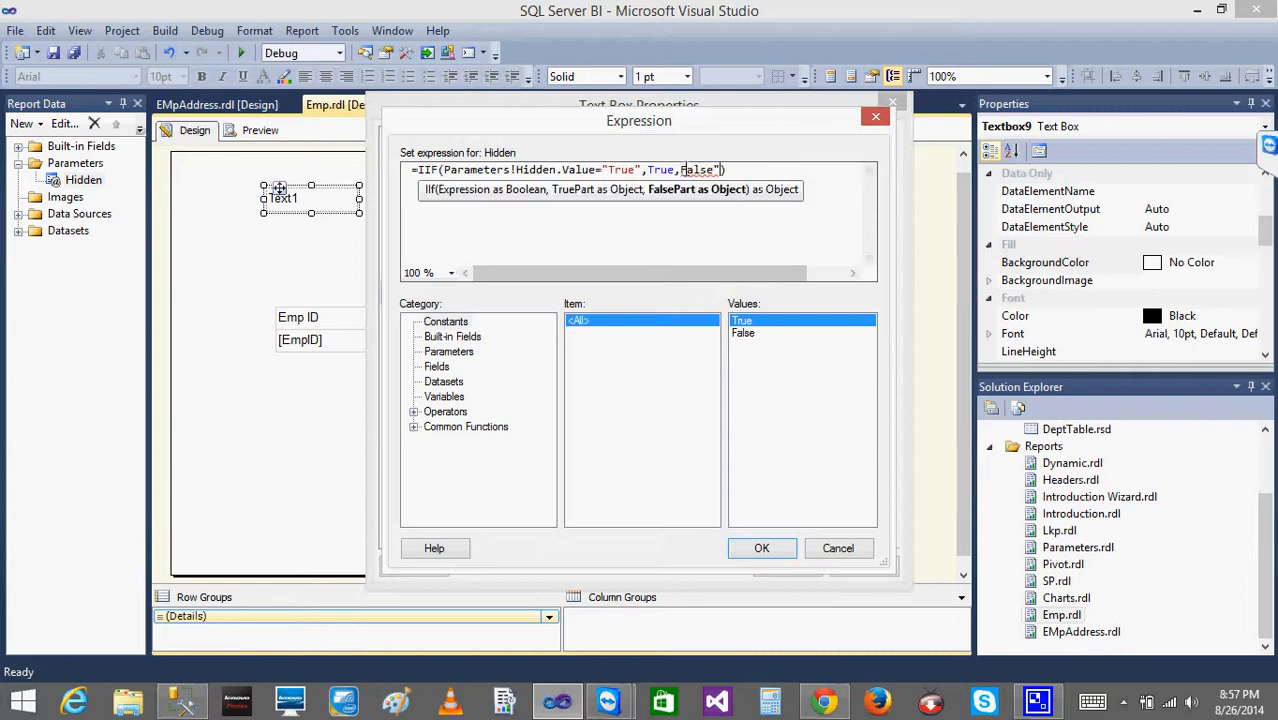
key("BackSpace")
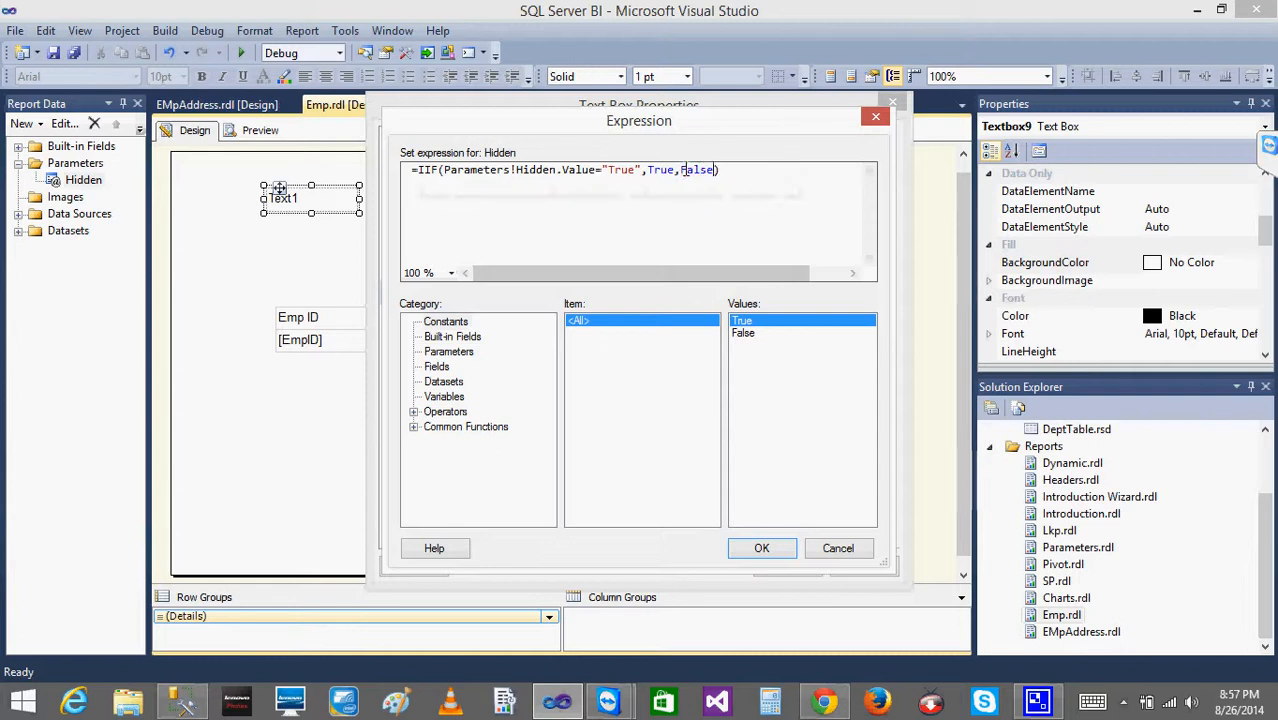
left_click(762, 548)
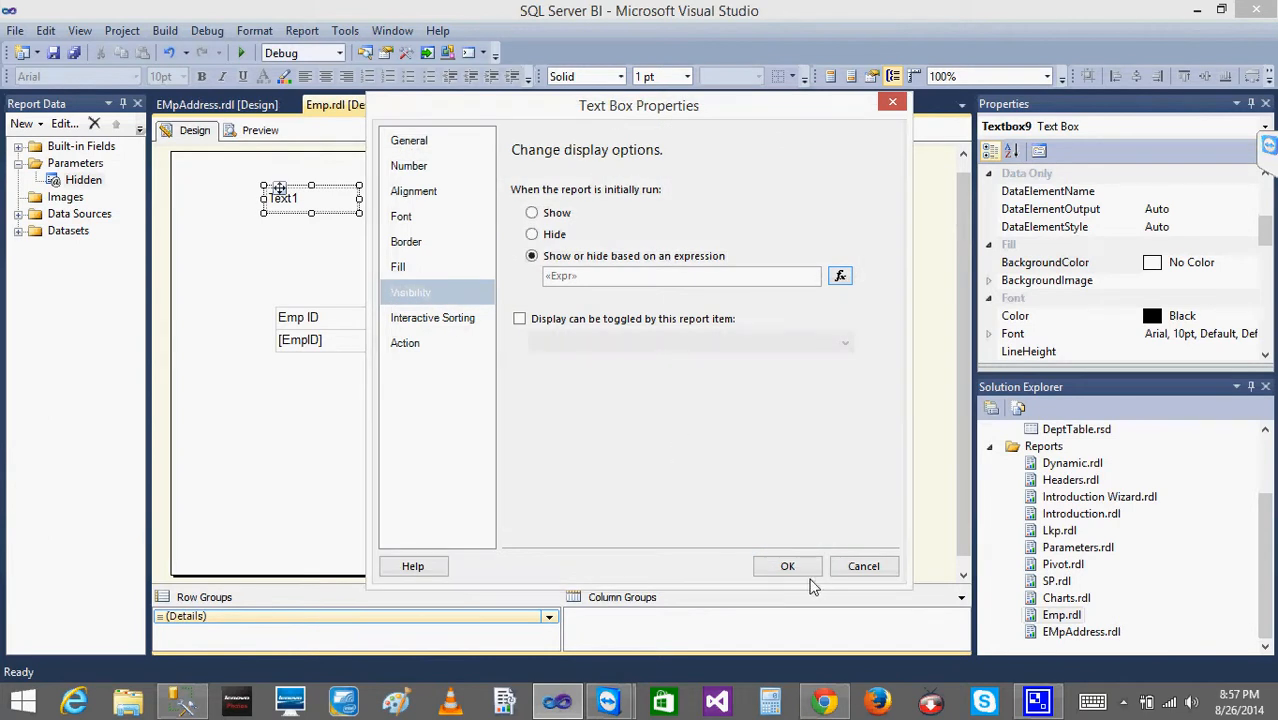
left_click(787, 566)
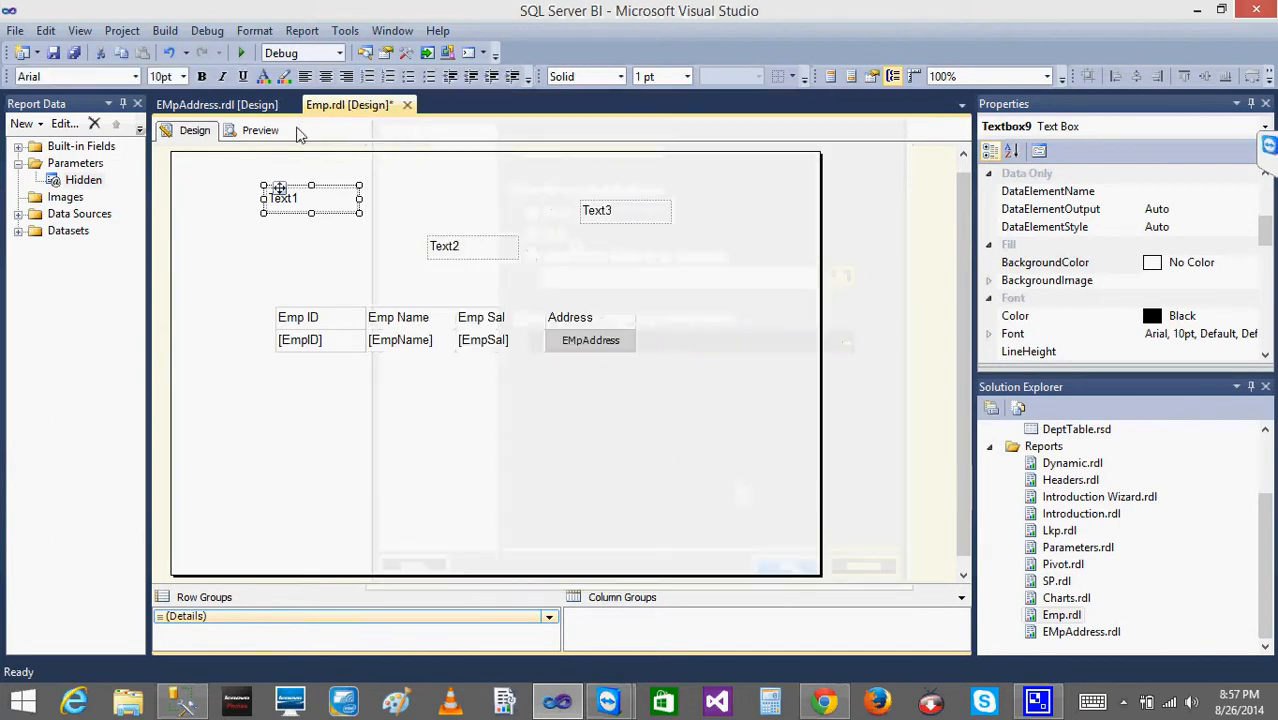
Preview the Emp report with Hidden set to True and to False to check Text1's visibility, and return to the design.
left_click(260, 131)
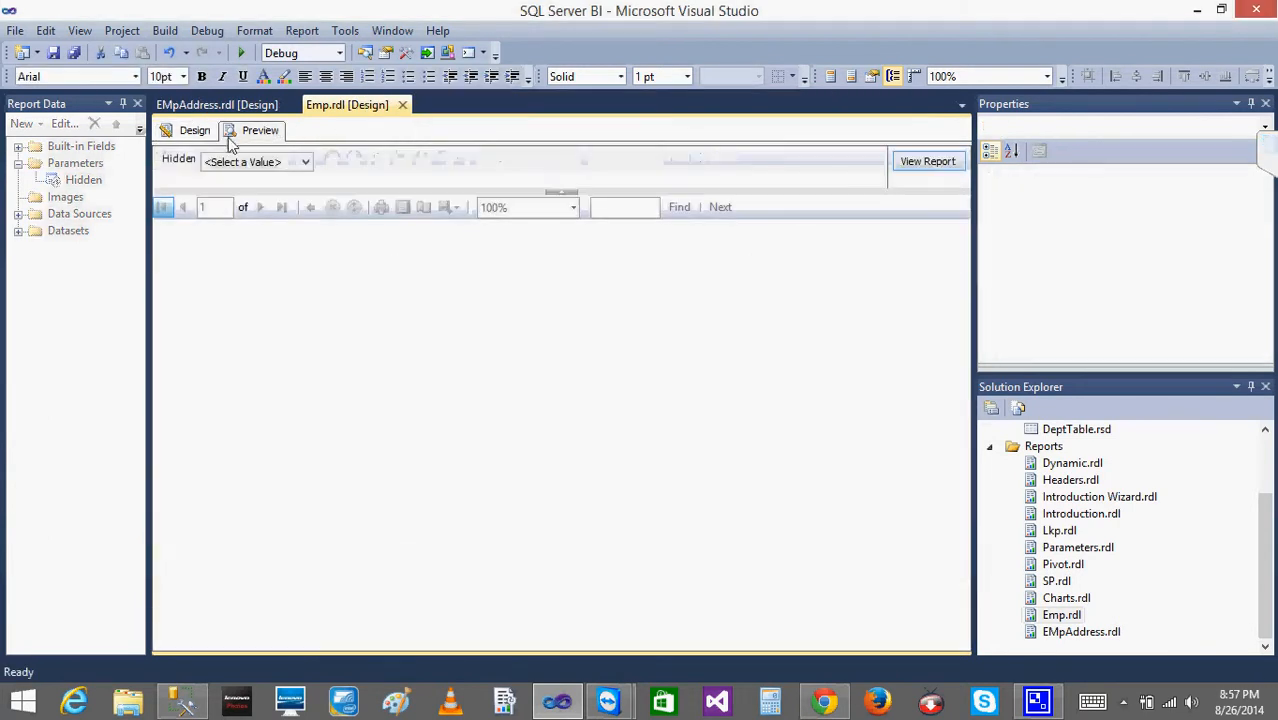
left_click(298, 164)
left_click(280, 191)
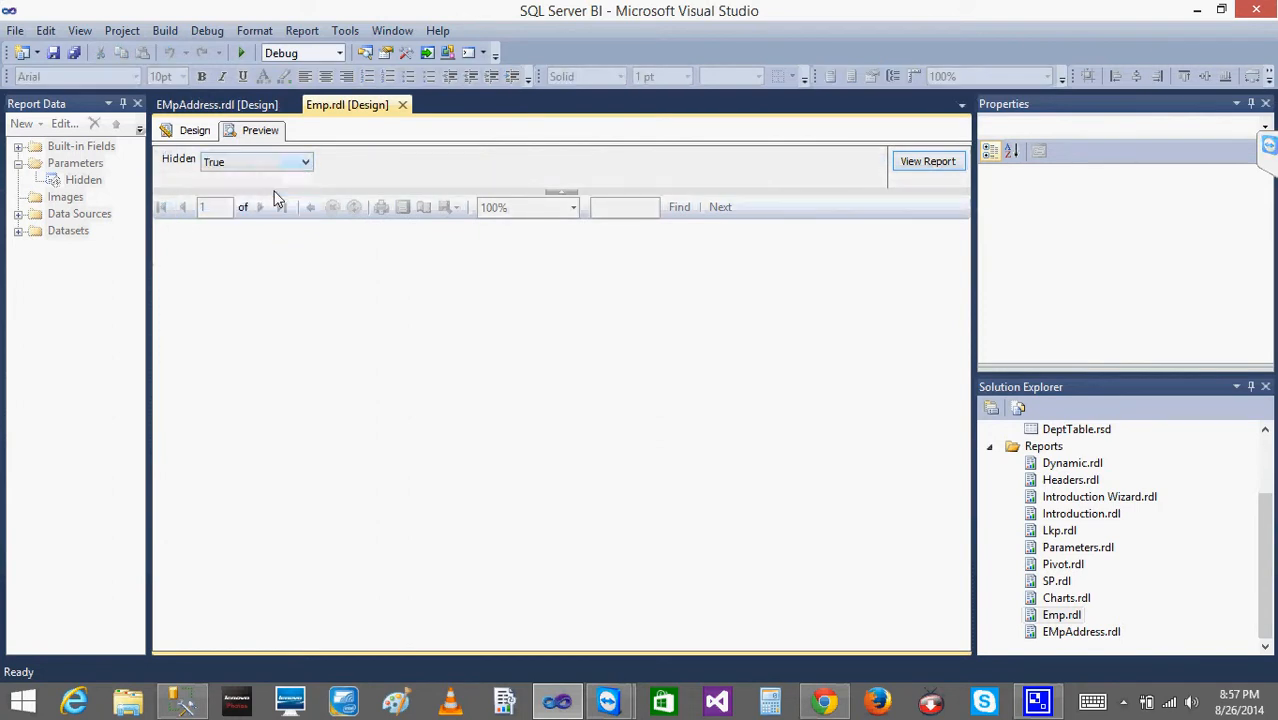
left_click(929, 162)
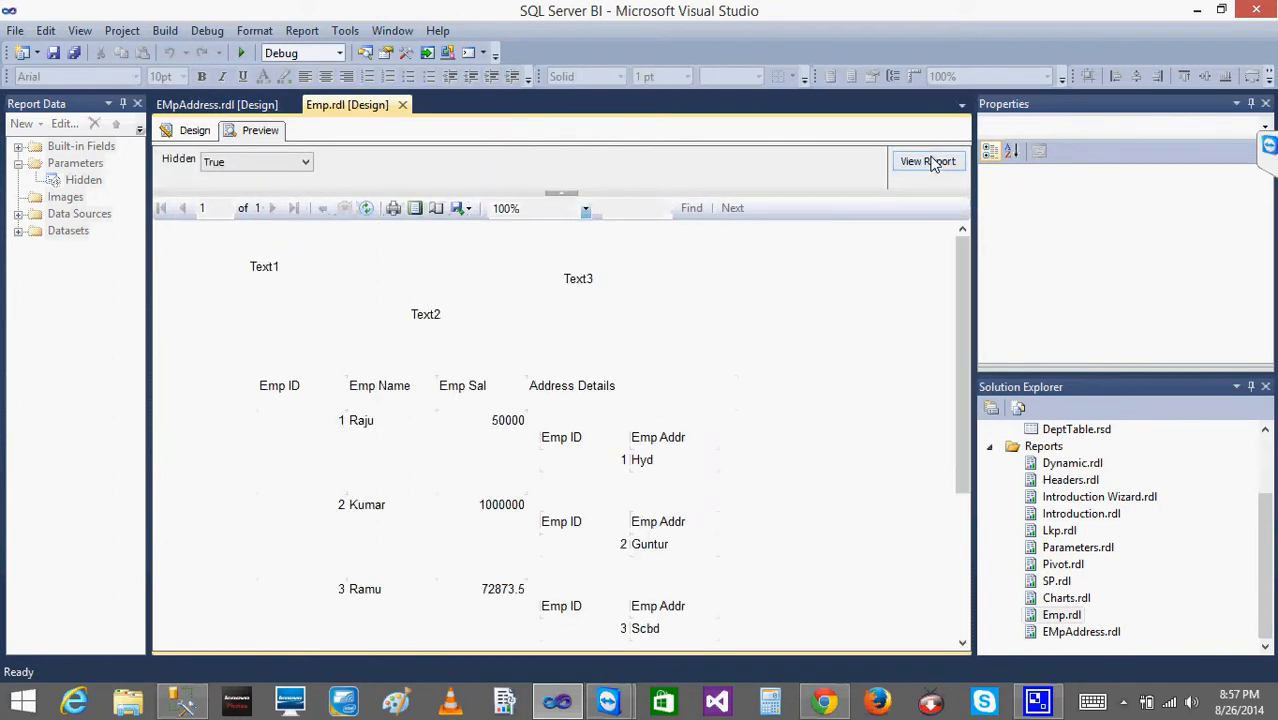
left_click(251, 163)
left_click(249, 192)
left_click(948, 162)
left_click(932, 166)
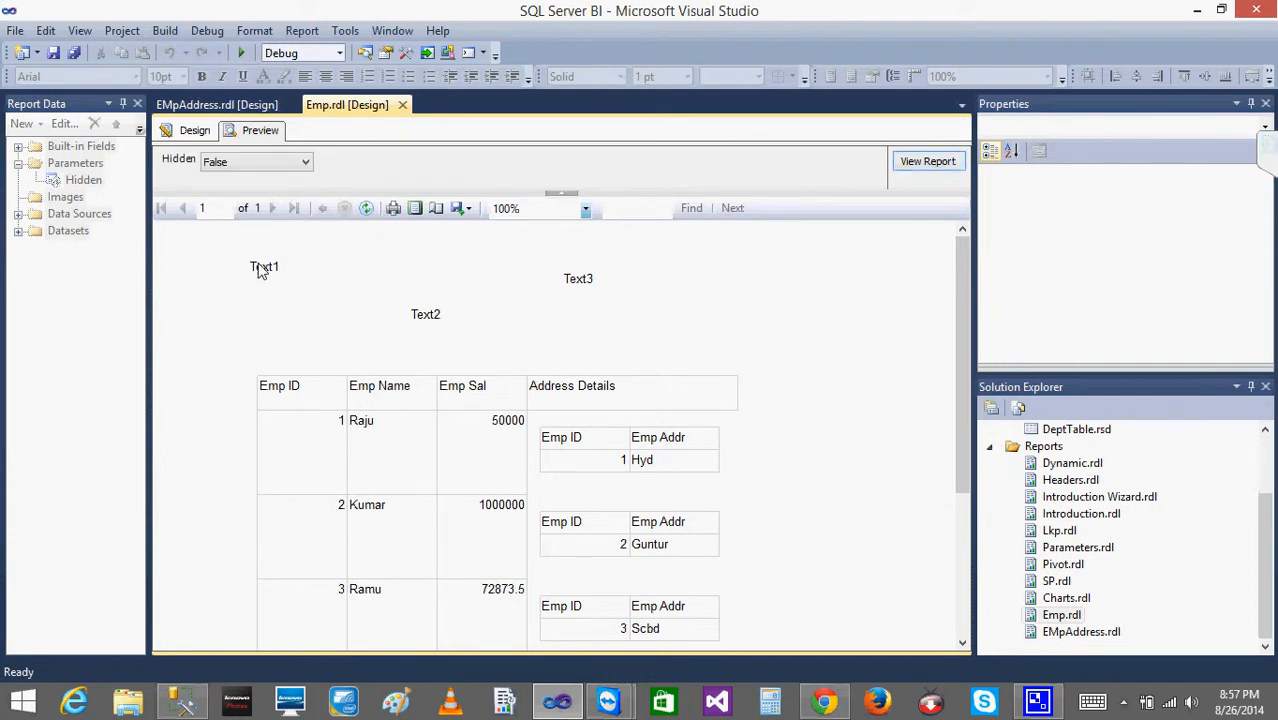
left_click(195, 131)
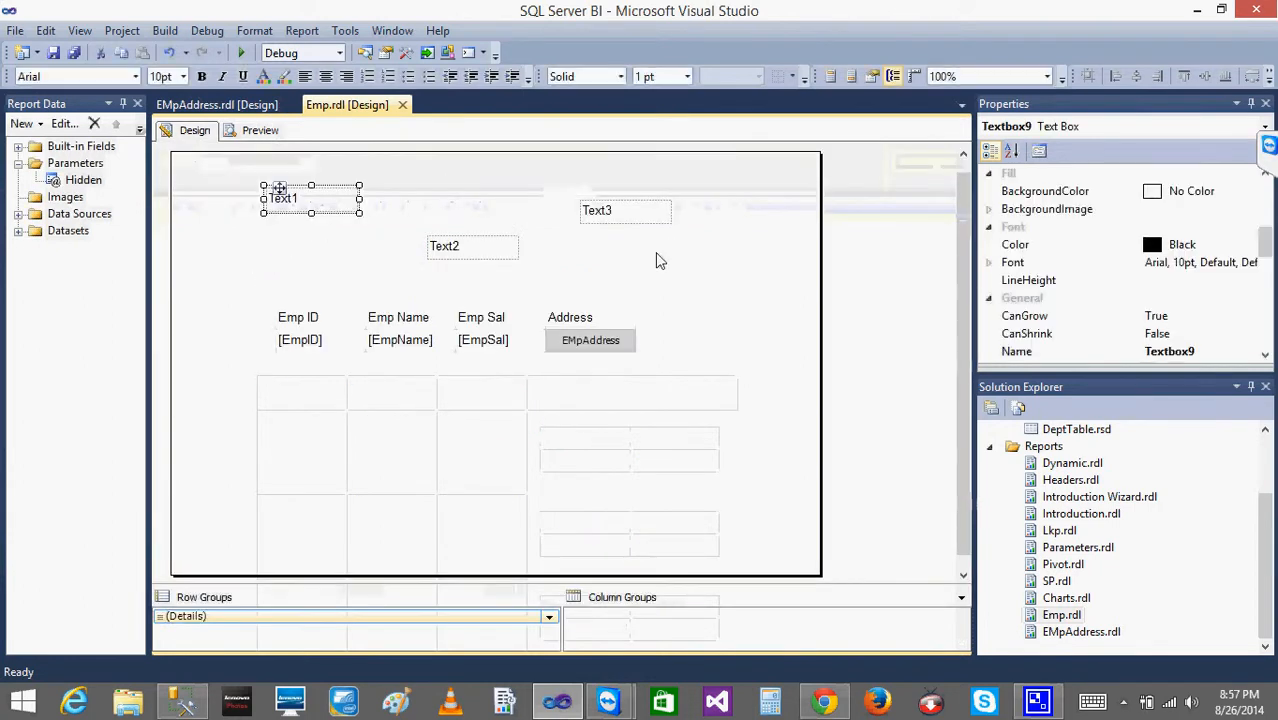
right_click(320, 205)
left_click(394, 347)
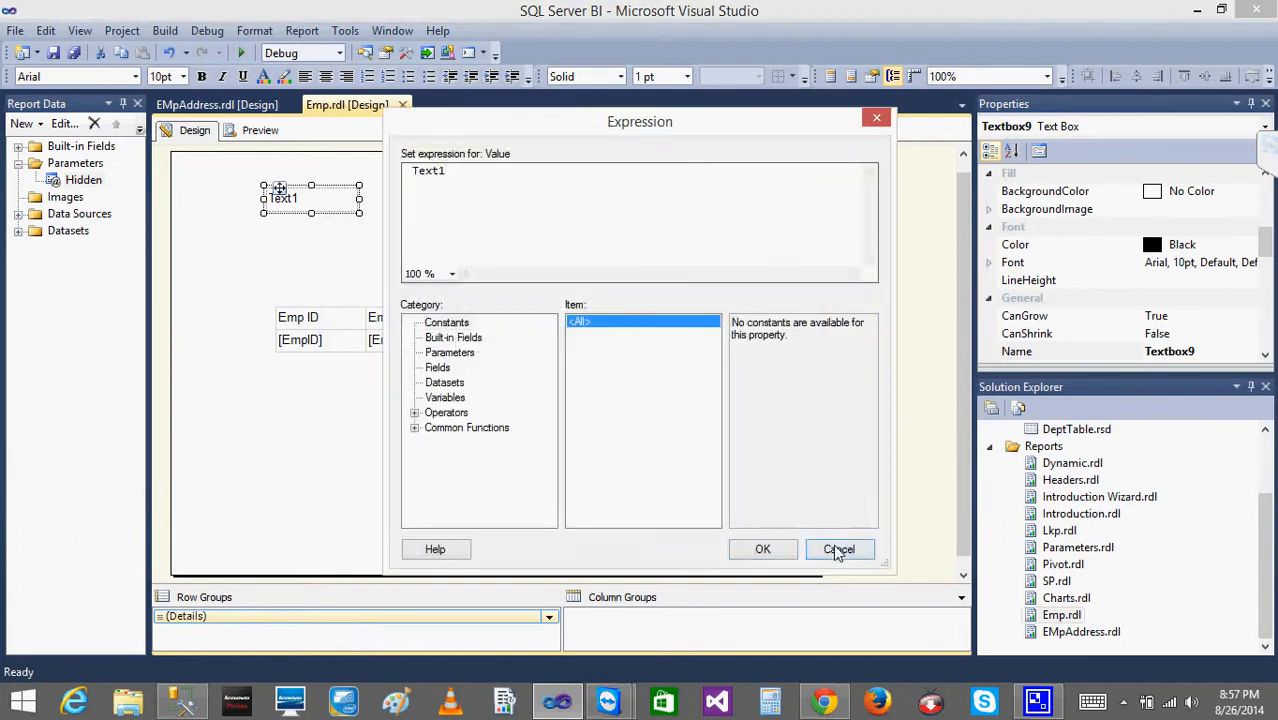
left_click(838, 550)
Copy the whole Hidden visibility expression of Text1 and close its text box properties.
right_click(330, 208)
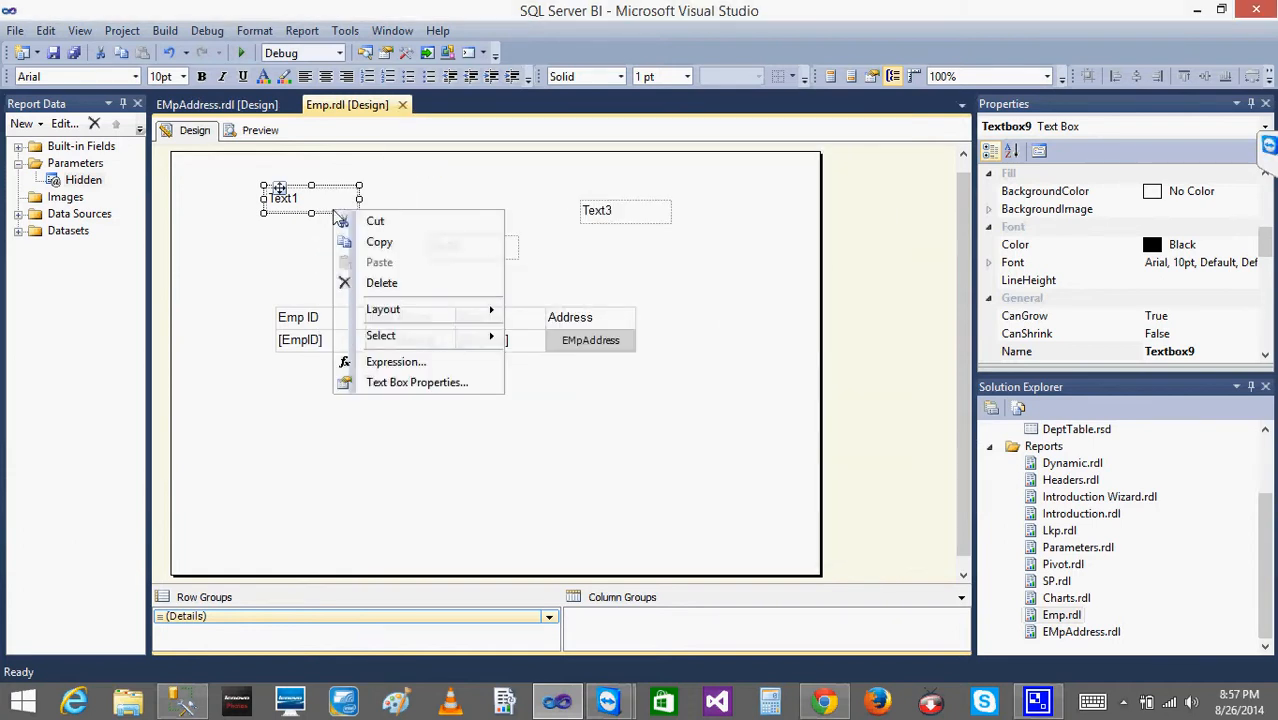
left_click(415, 382)
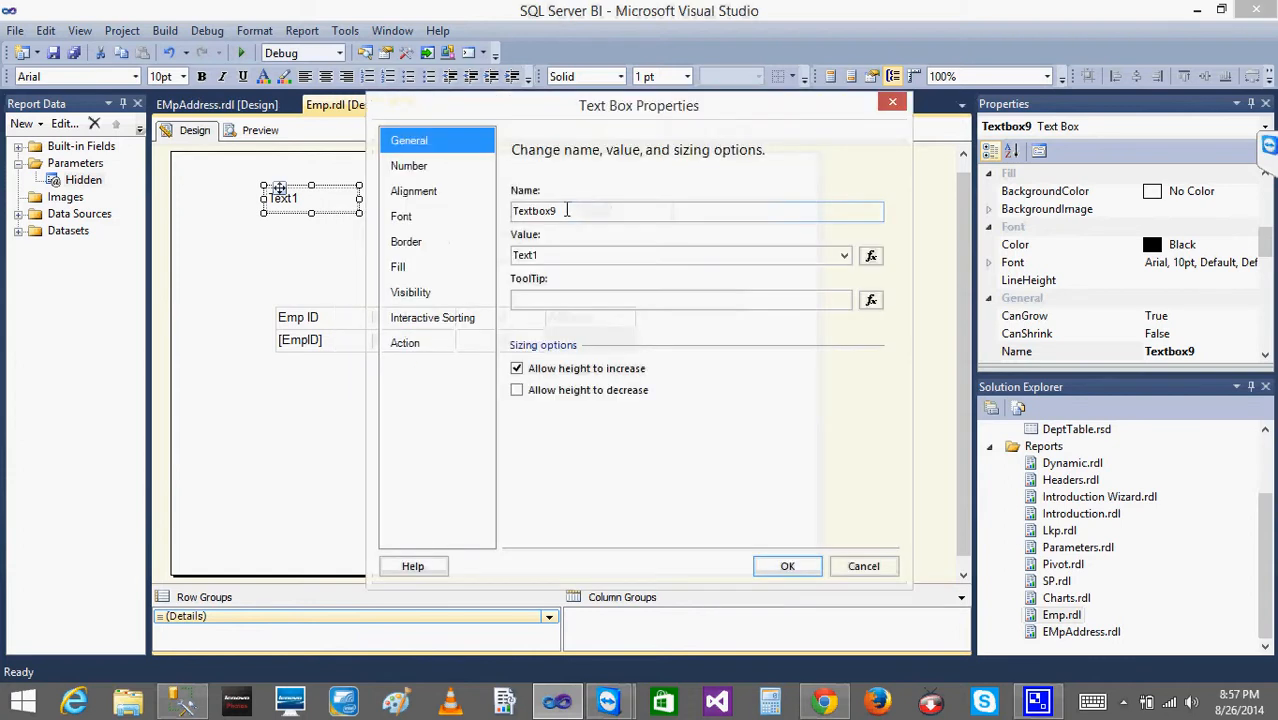
left_click(418, 292)
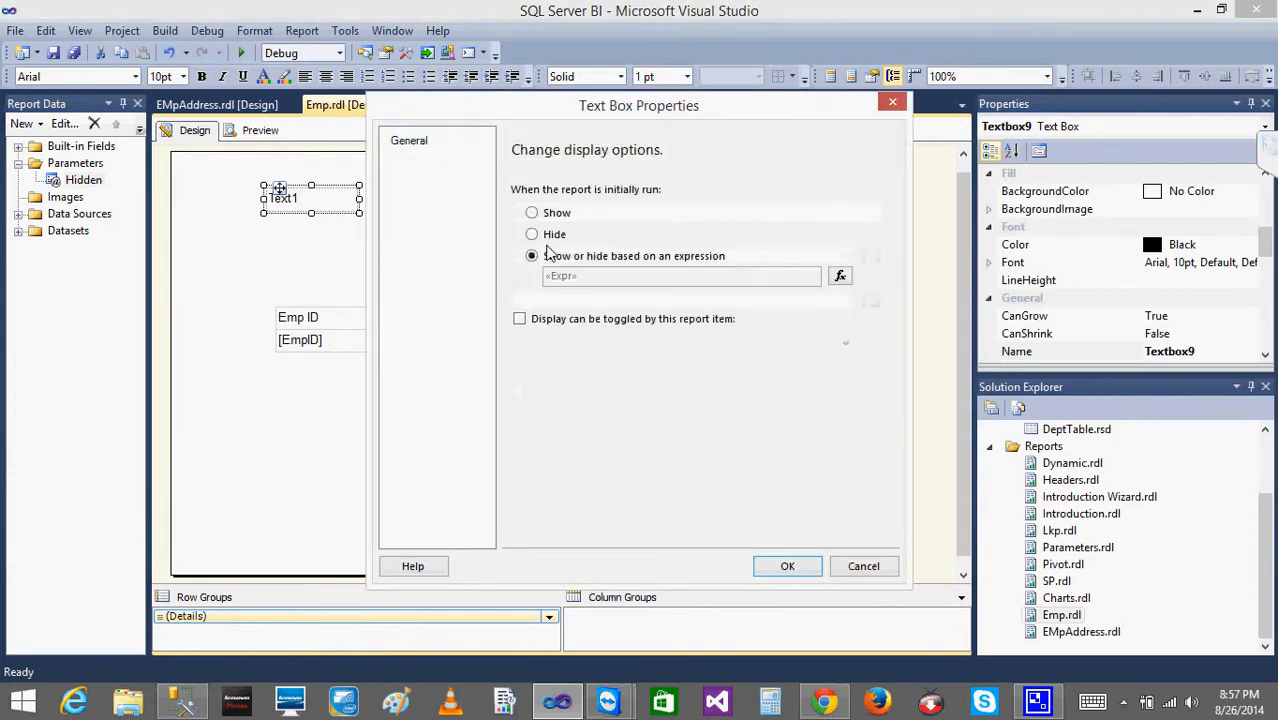
left_click(840, 276)
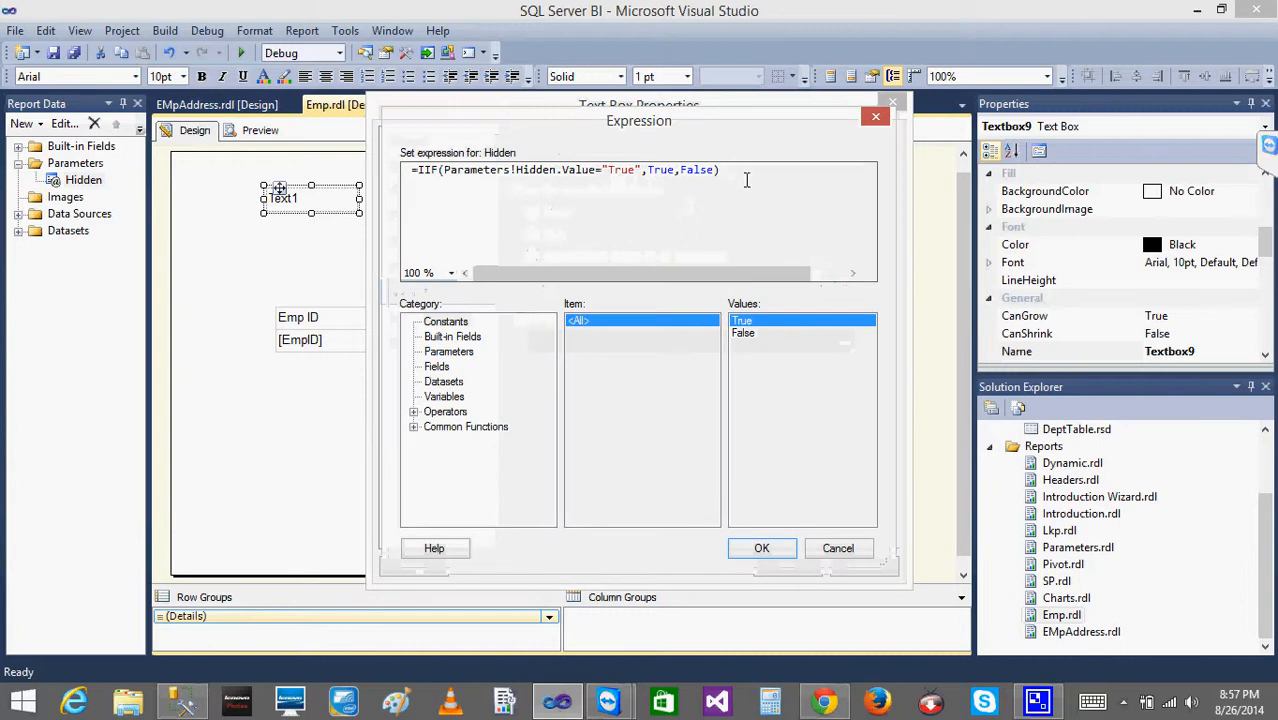
left_click_drag(746, 180, 390, 175)
key("ctrl+c")
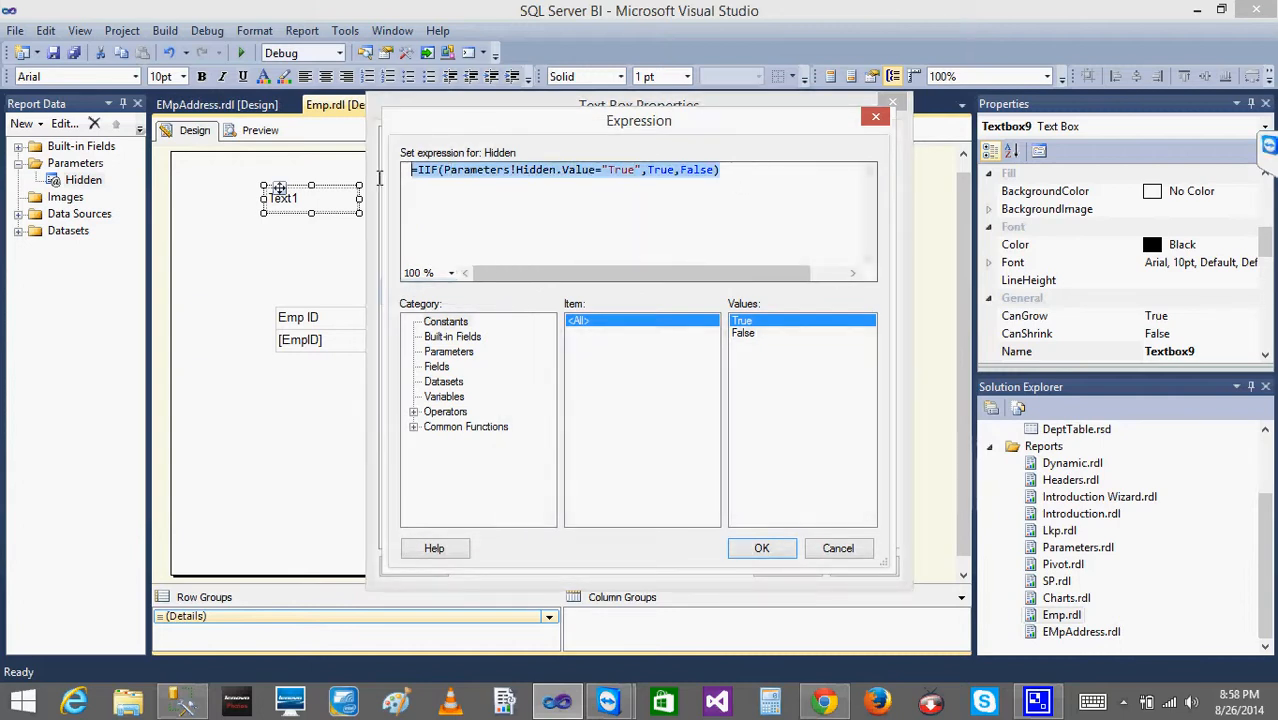
left_click(750, 551)
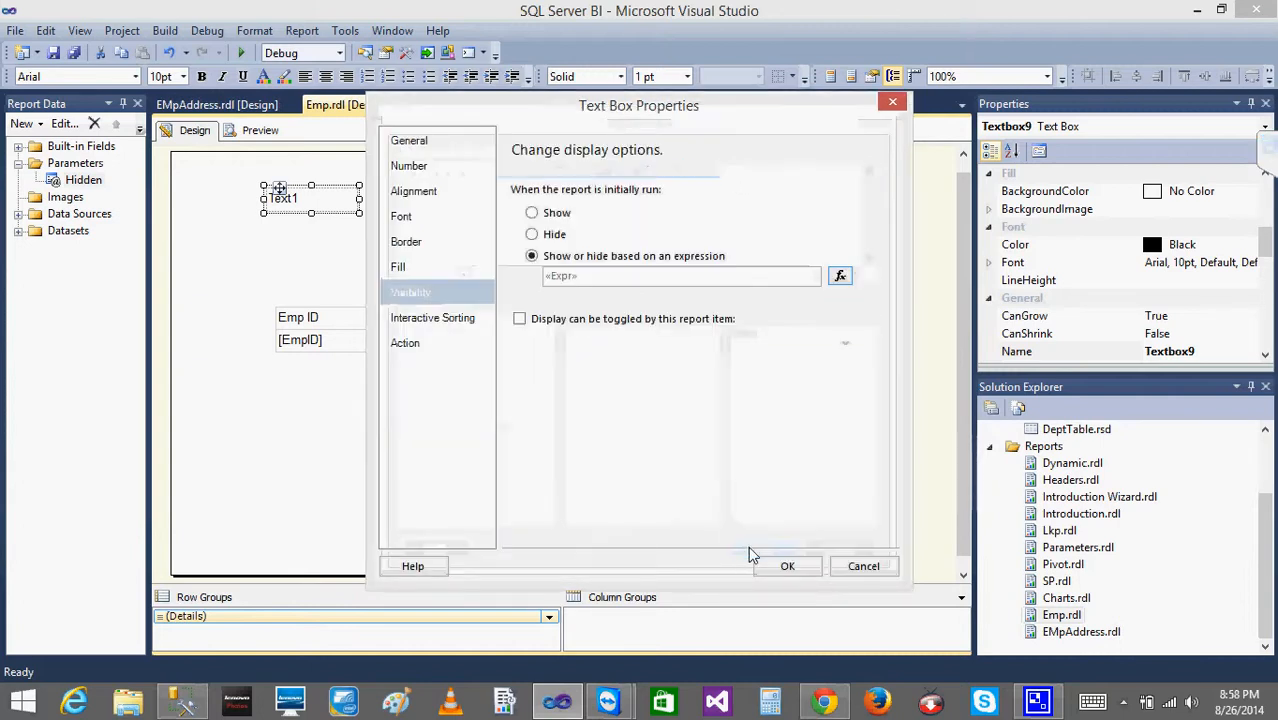
left_click(788, 567)
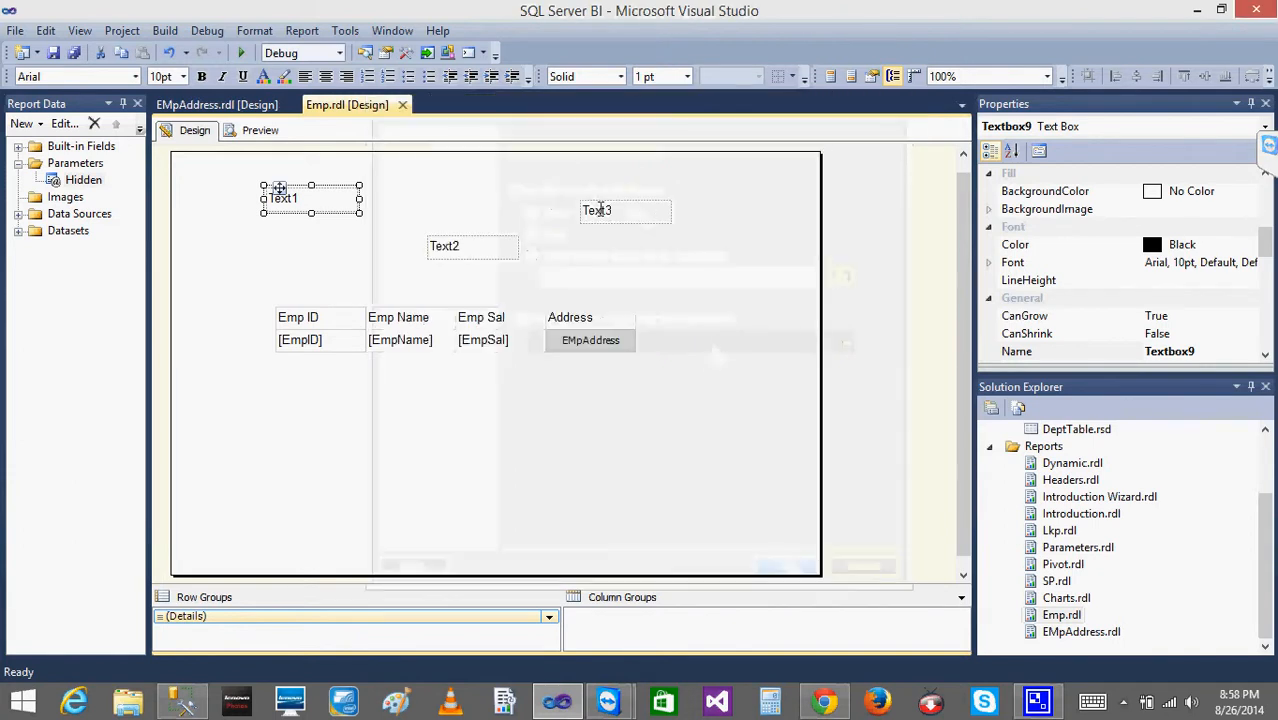
Insert a new text box in the report body between Text1 and Text3.
right_click(459, 181)
mouse_move(532, 258)
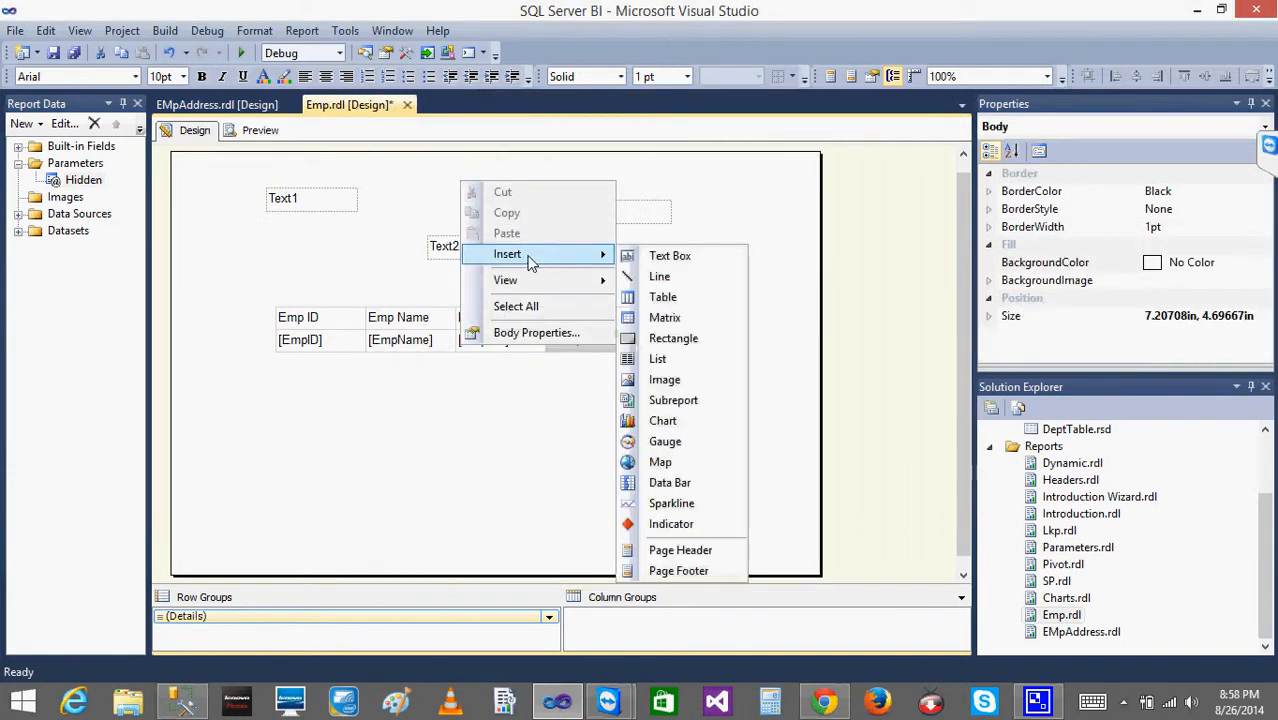
left_click(677, 257)
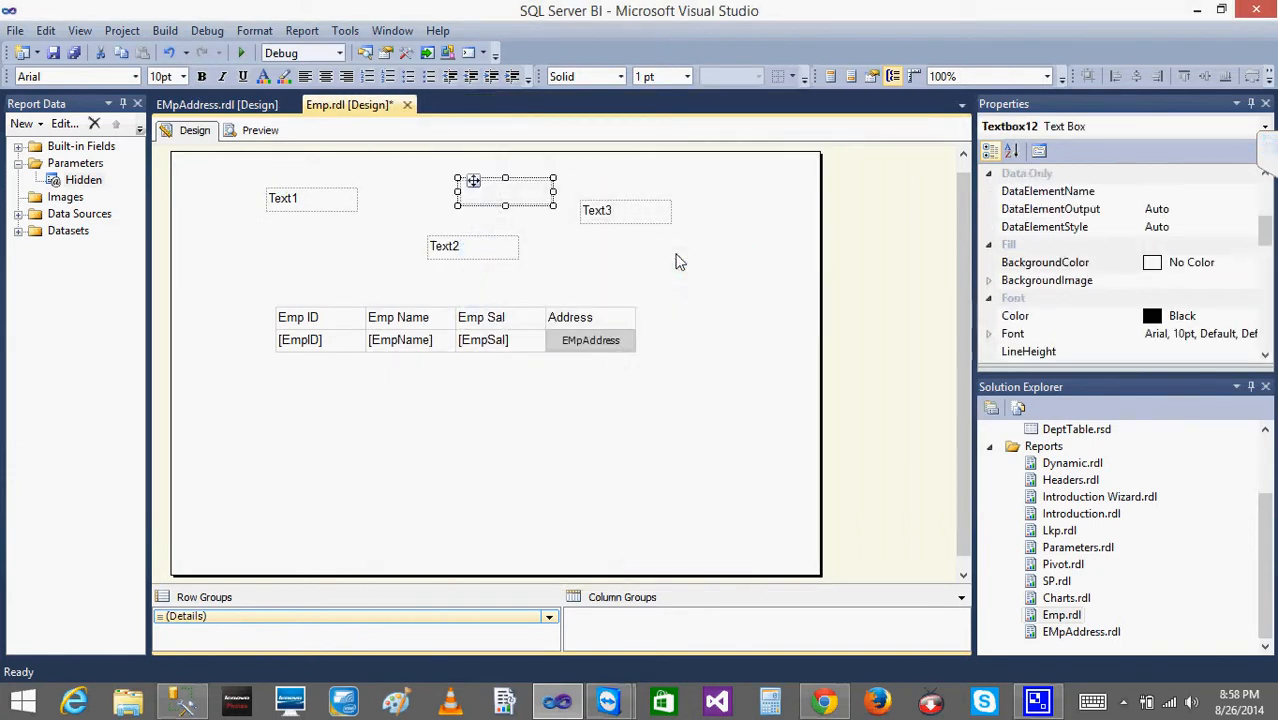
Set the new text box's value to the copied expression =IIF(Parameters!Hidden.Value="True",True,False).
left_click(514, 194)
right_click(514, 192)
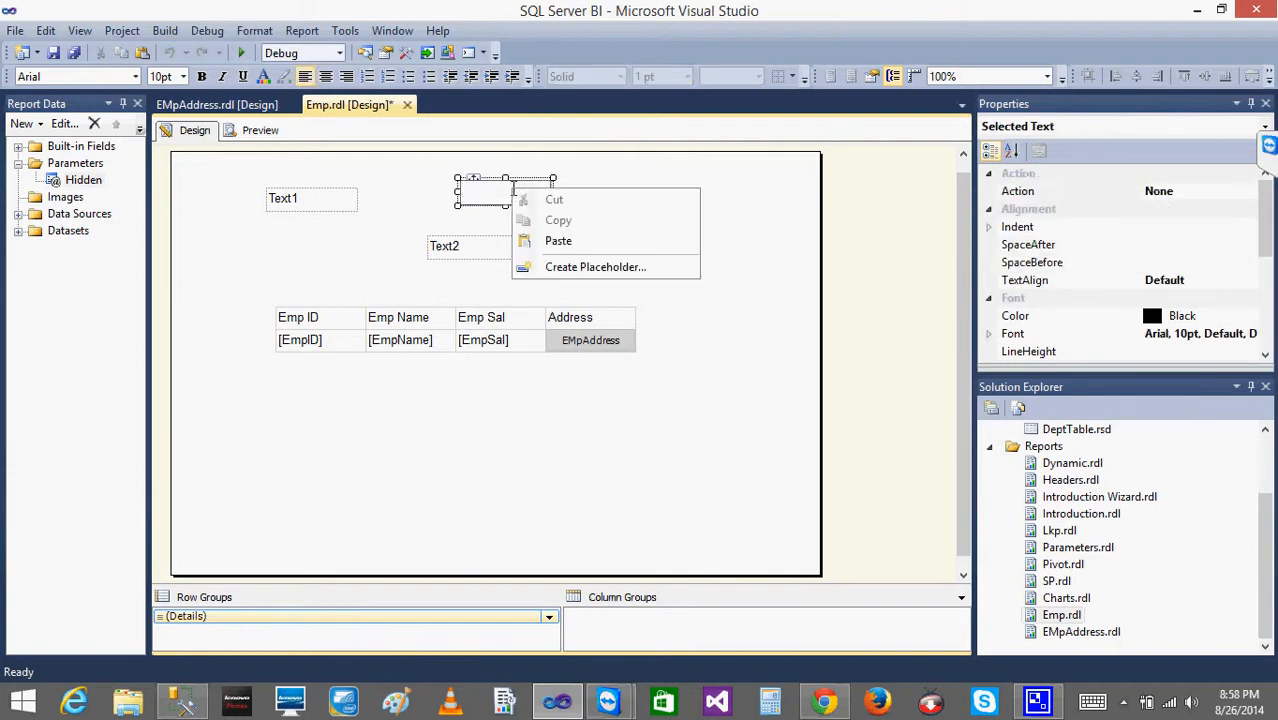
left_click(441, 192)
right_click(489, 199)
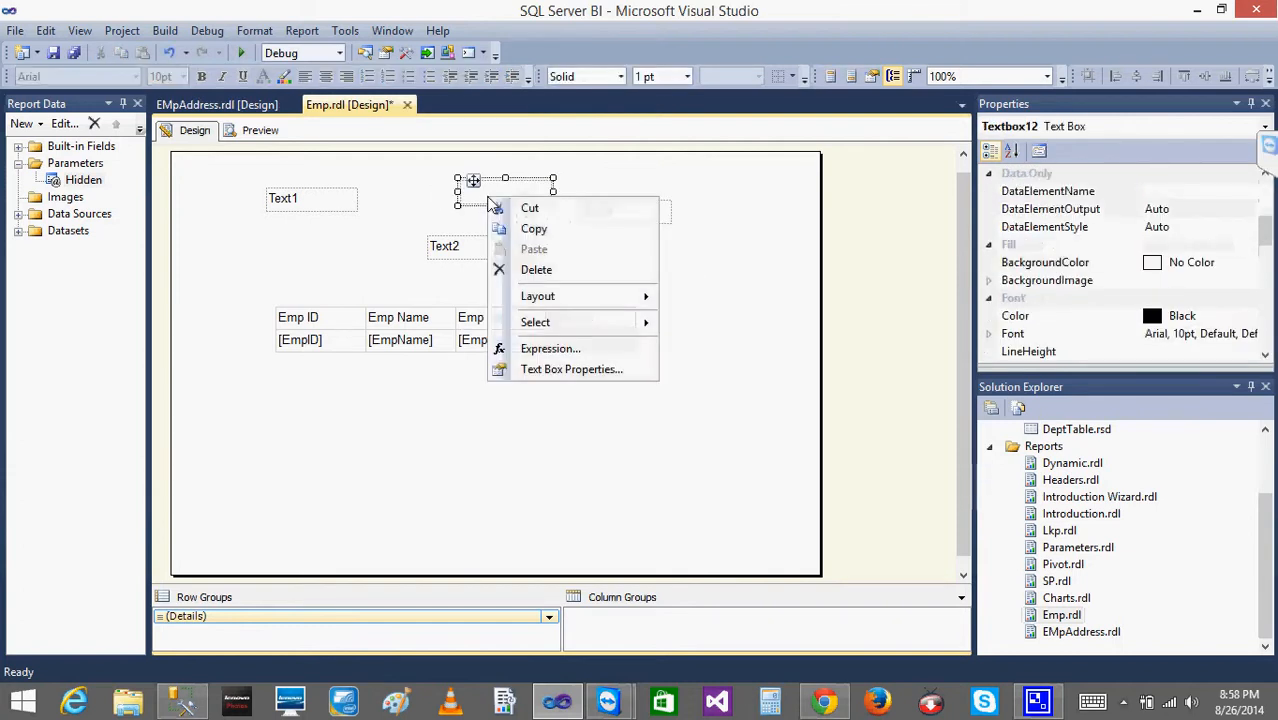
left_click(586, 349)
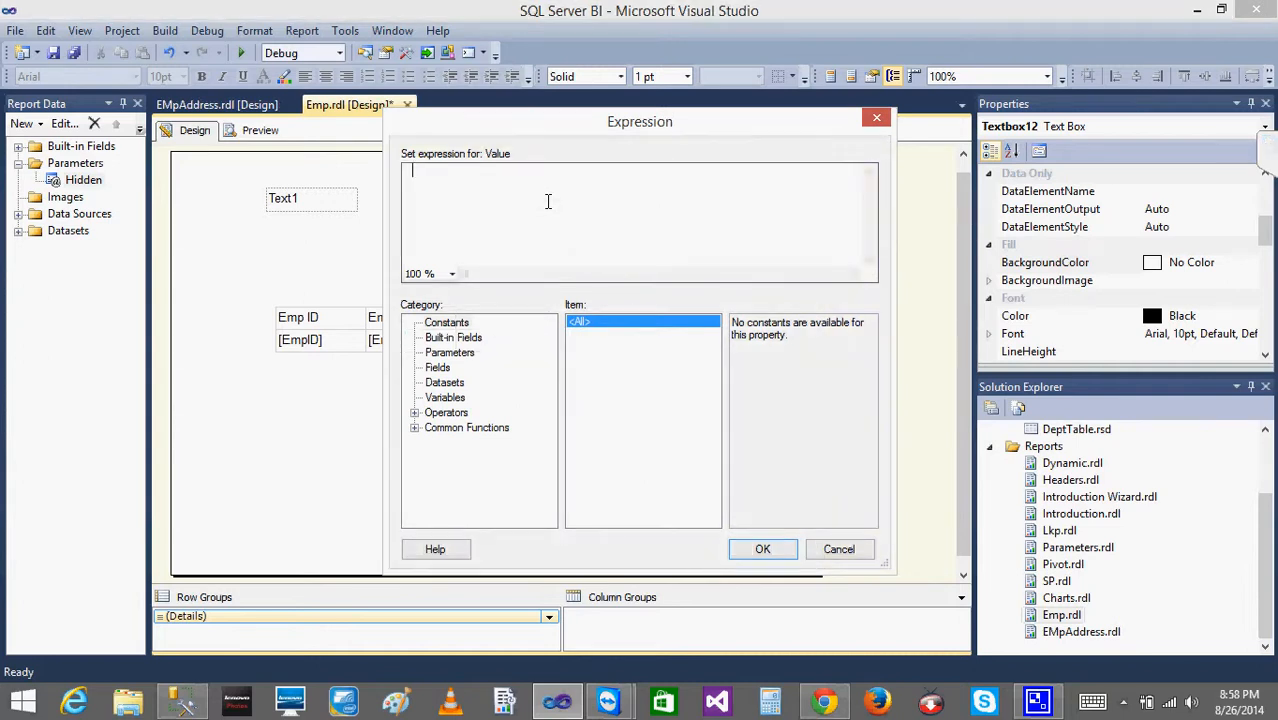
key("ctrl+v")
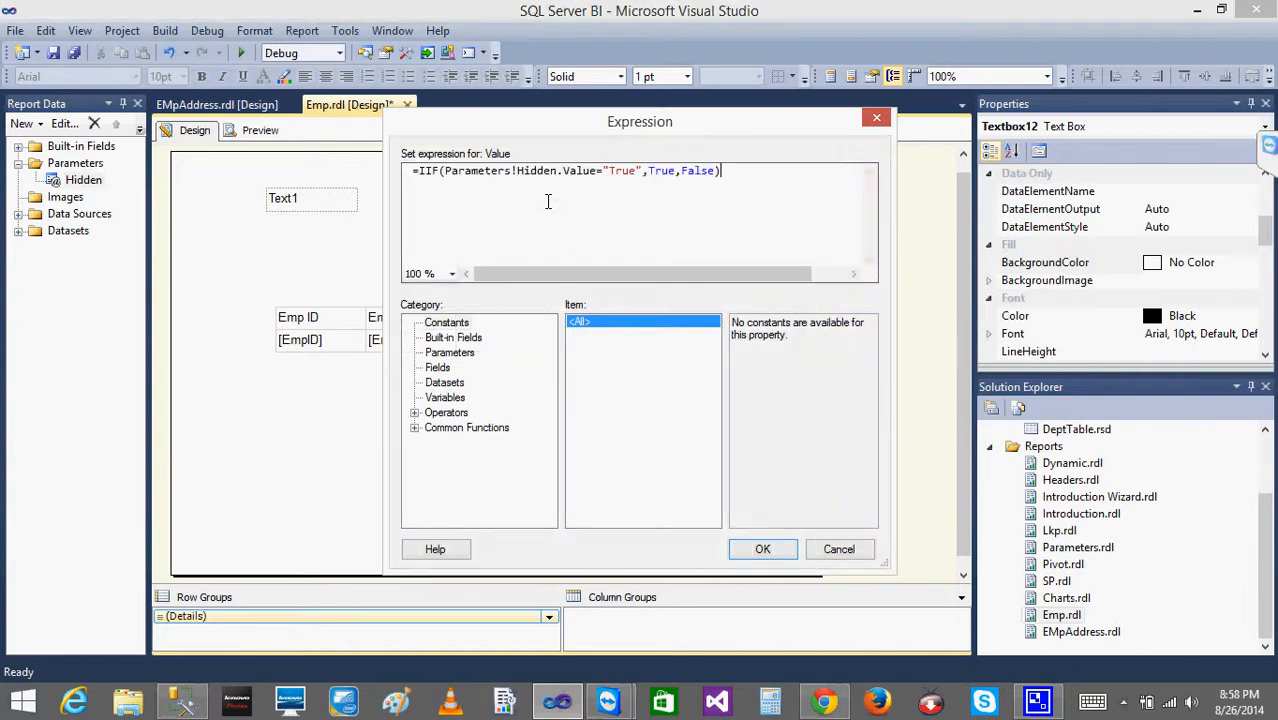
left_click(762, 550)
Preview the report with Hidden set to True and to False to examine the new text box's output, and return to the design.
left_click(258, 131)
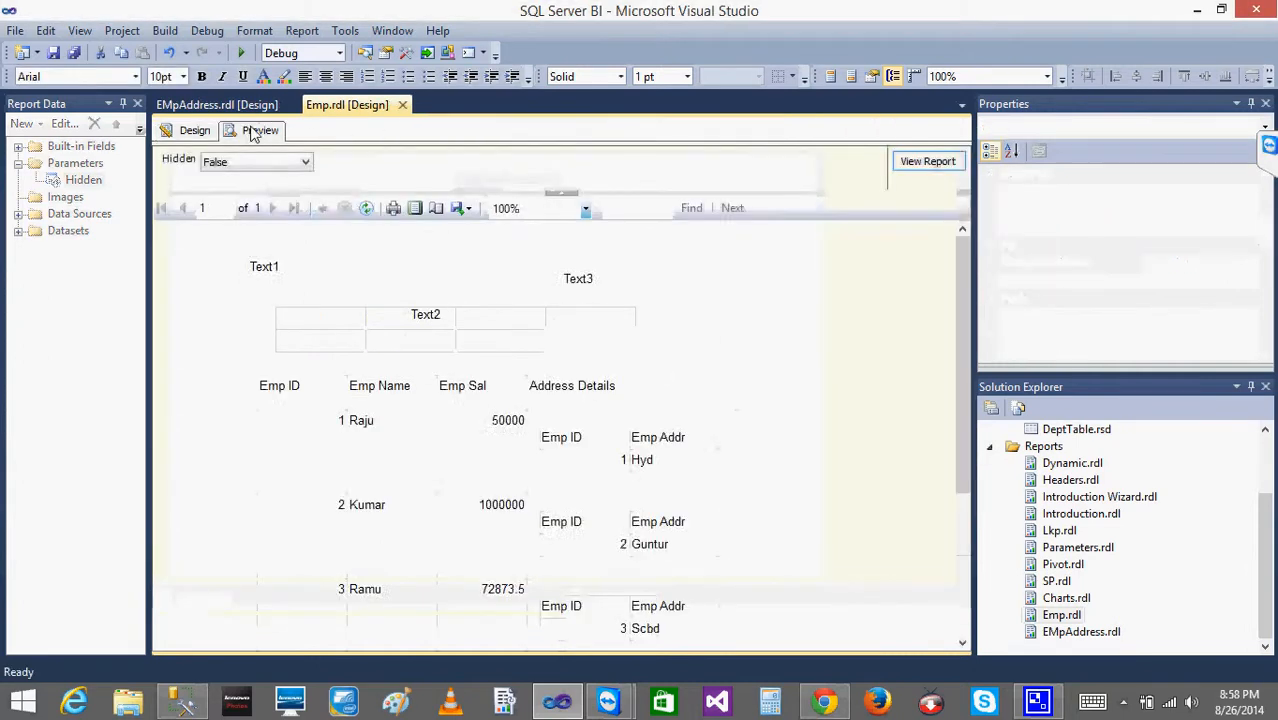
left_click(268, 164)
left_click(258, 189)
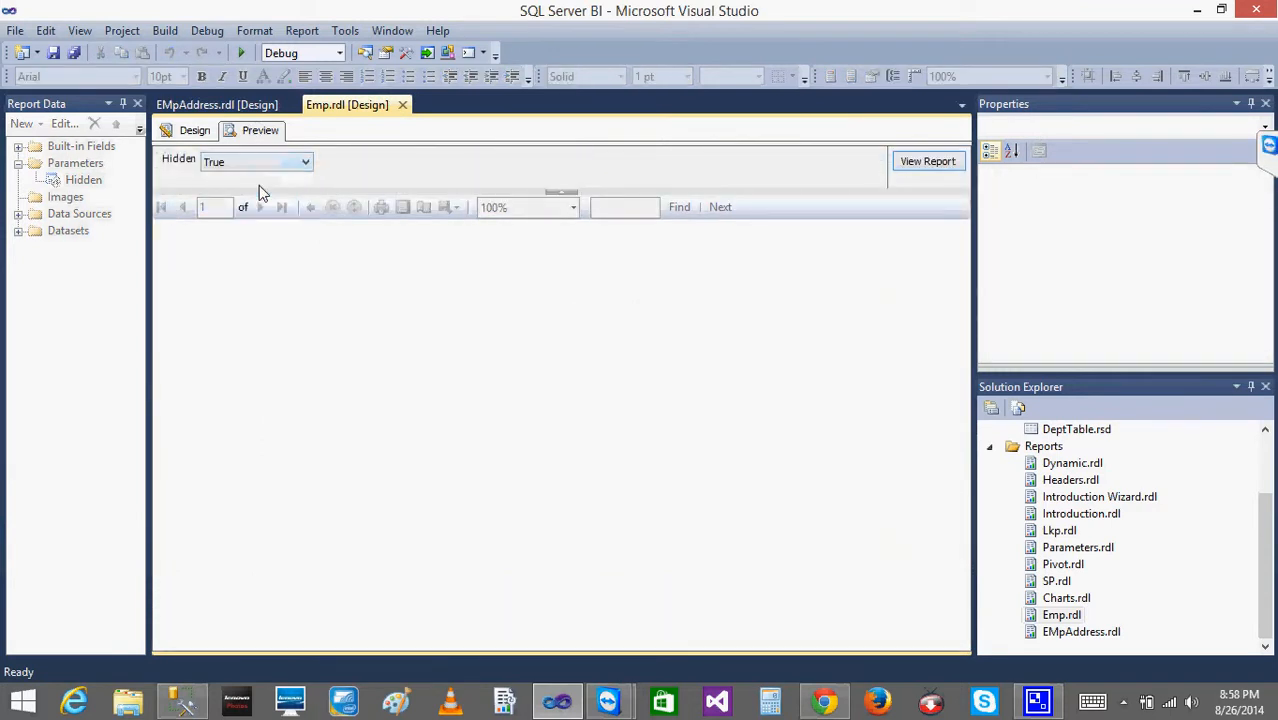
left_click(910, 168)
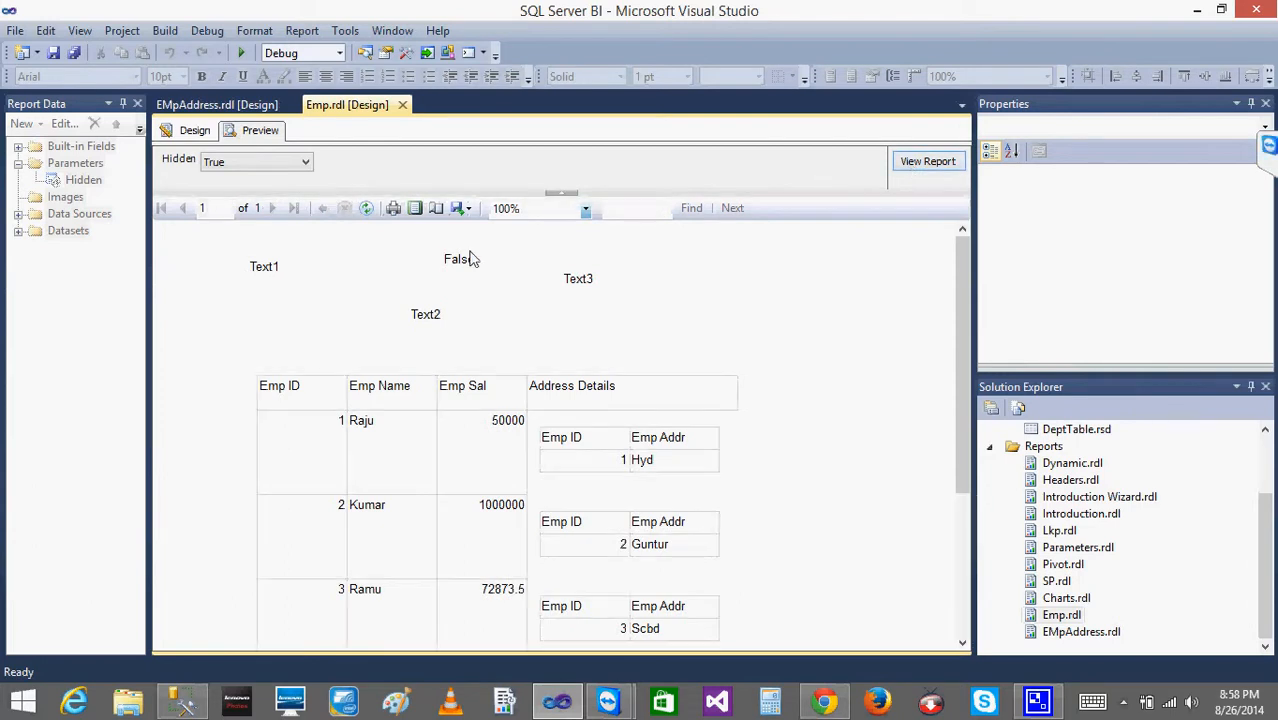
left_click(280, 166)
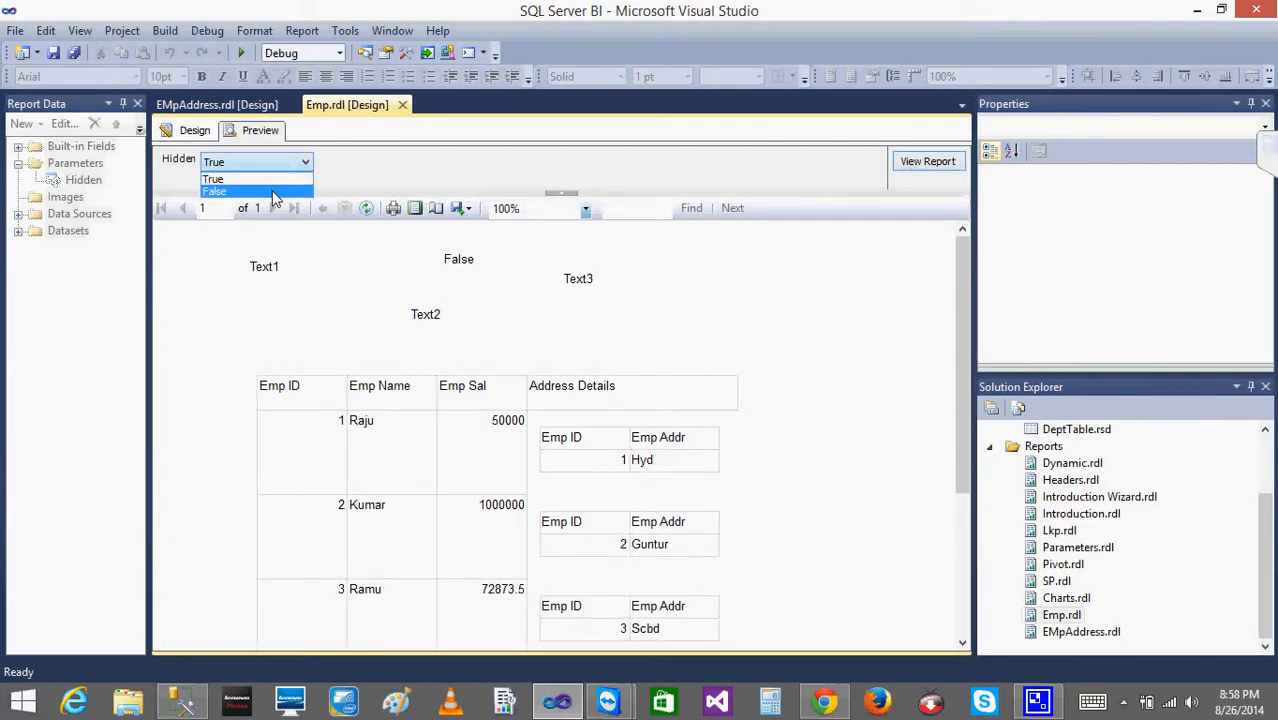
left_click(276, 200)
left_click(941, 168)
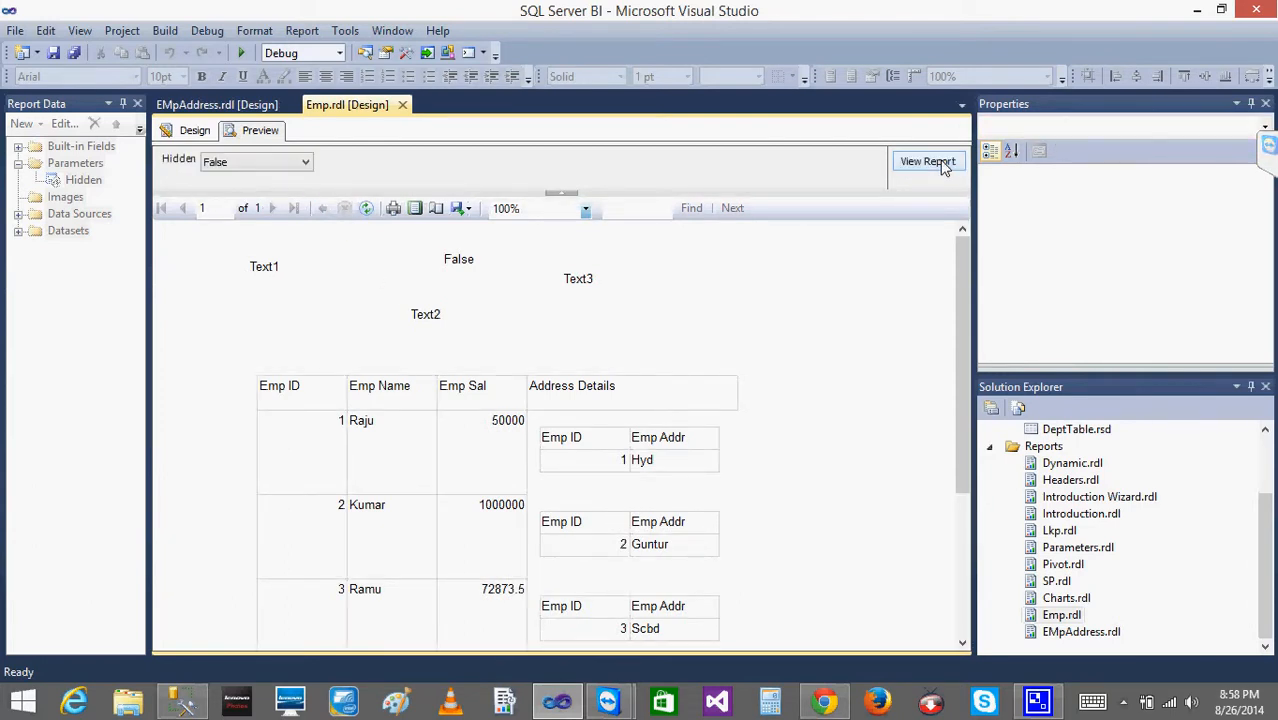
left_click(195, 131)
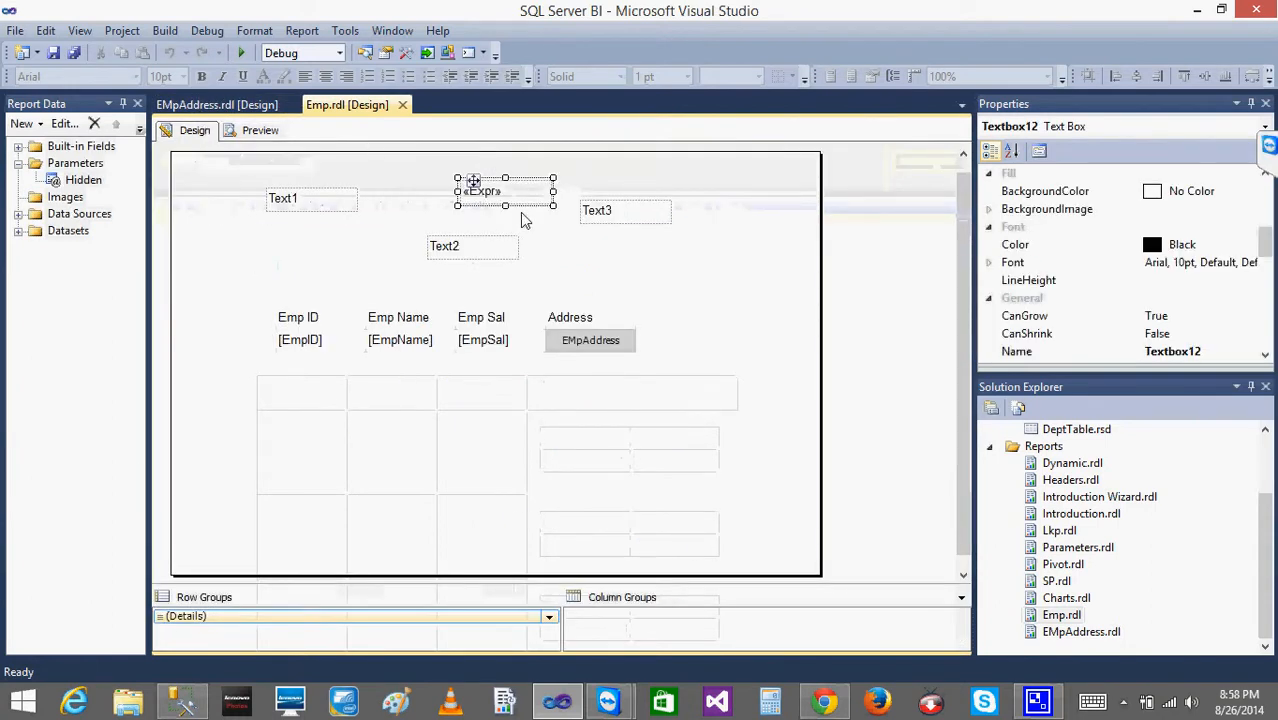
left_click(511, 200)
right_click(511, 202)
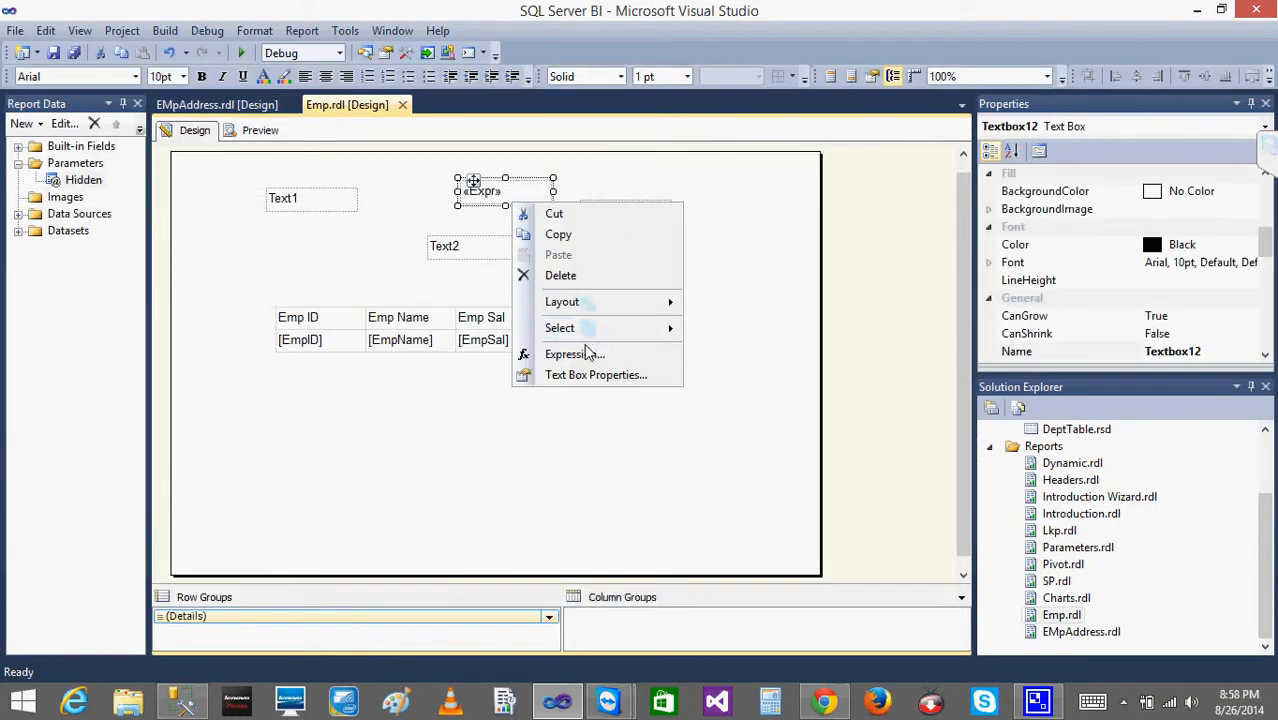
left_click(589, 381)
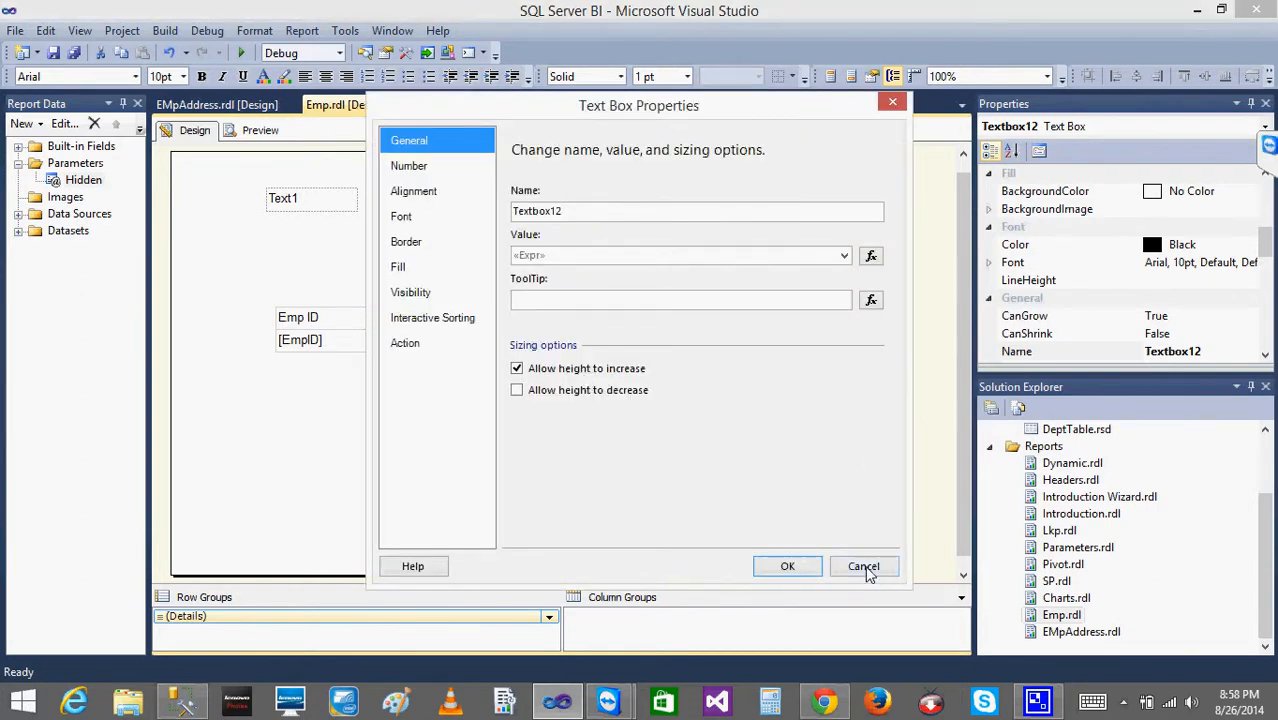
left_click(864, 567)
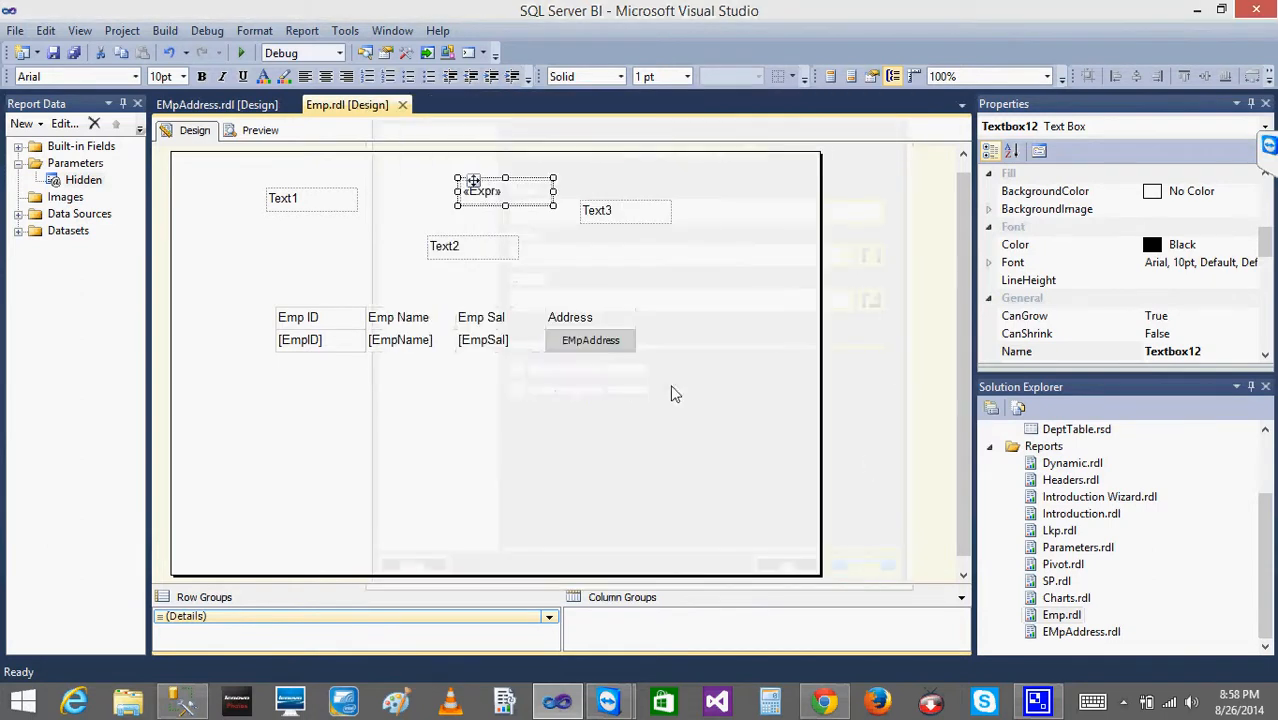
Examine the labels and values available for the Hidden parameter, then close its properties.
double_click(82, 181)
left_click(415, 193)
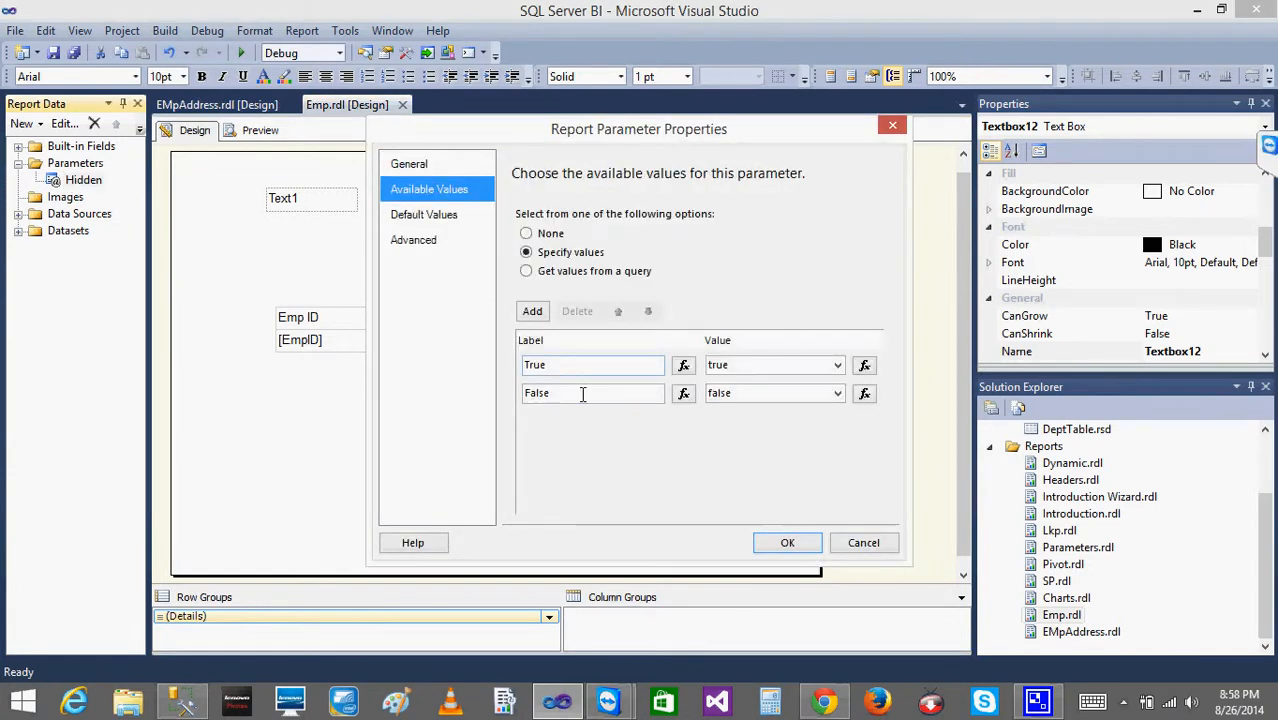
left_click(751, 366)
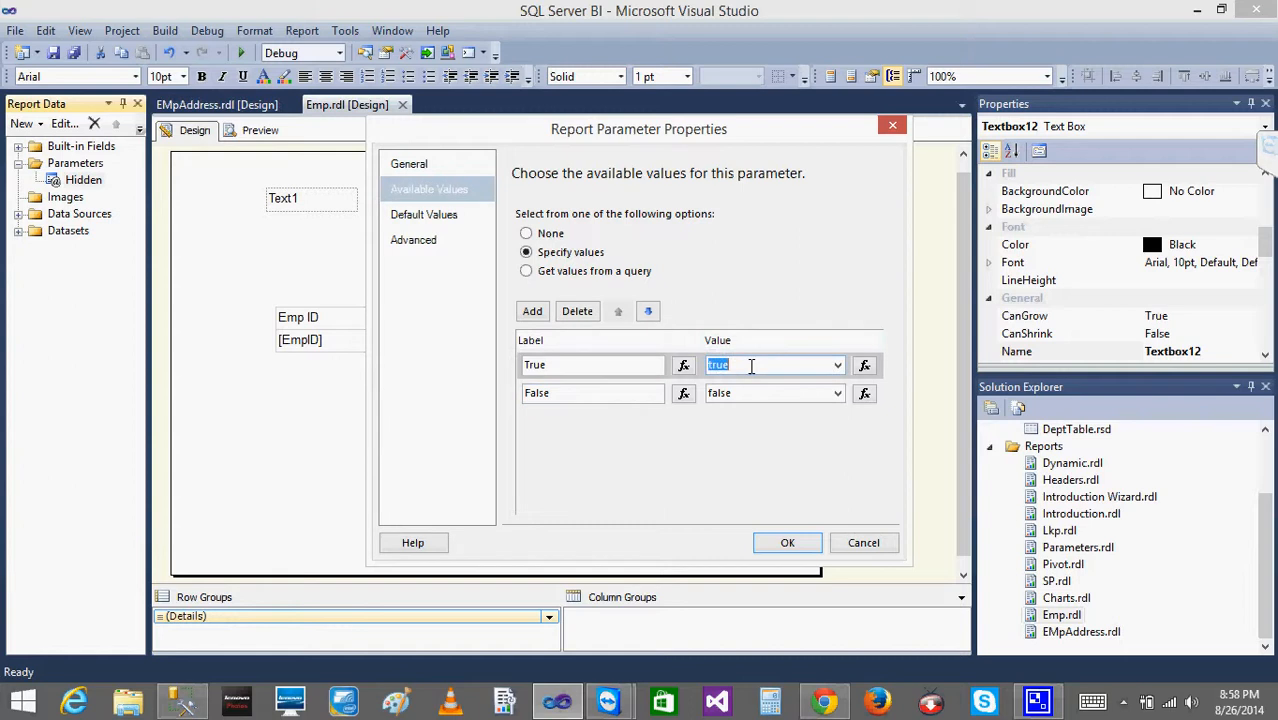
left_click(789, 543)
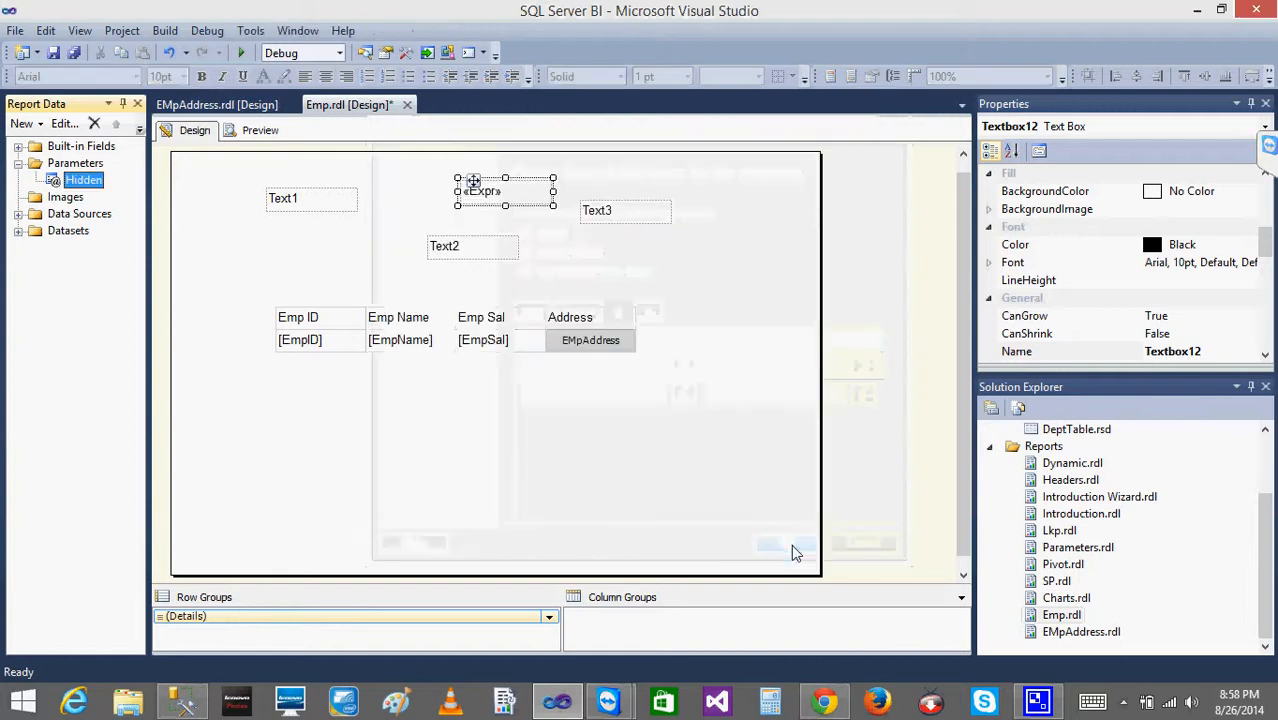
Change the test text box's expression to =IIF(Parameters!Hidden.Value="true",True,False).
right_click(499, 190)
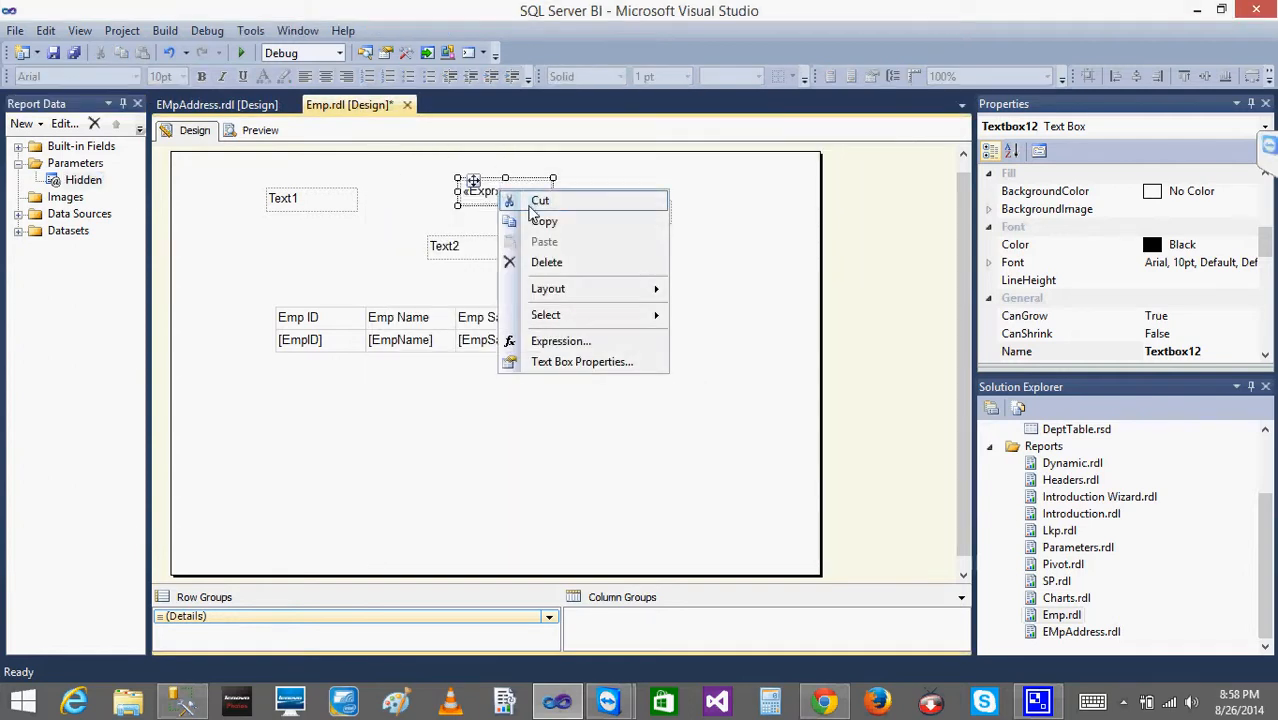
left_click(560, 349)
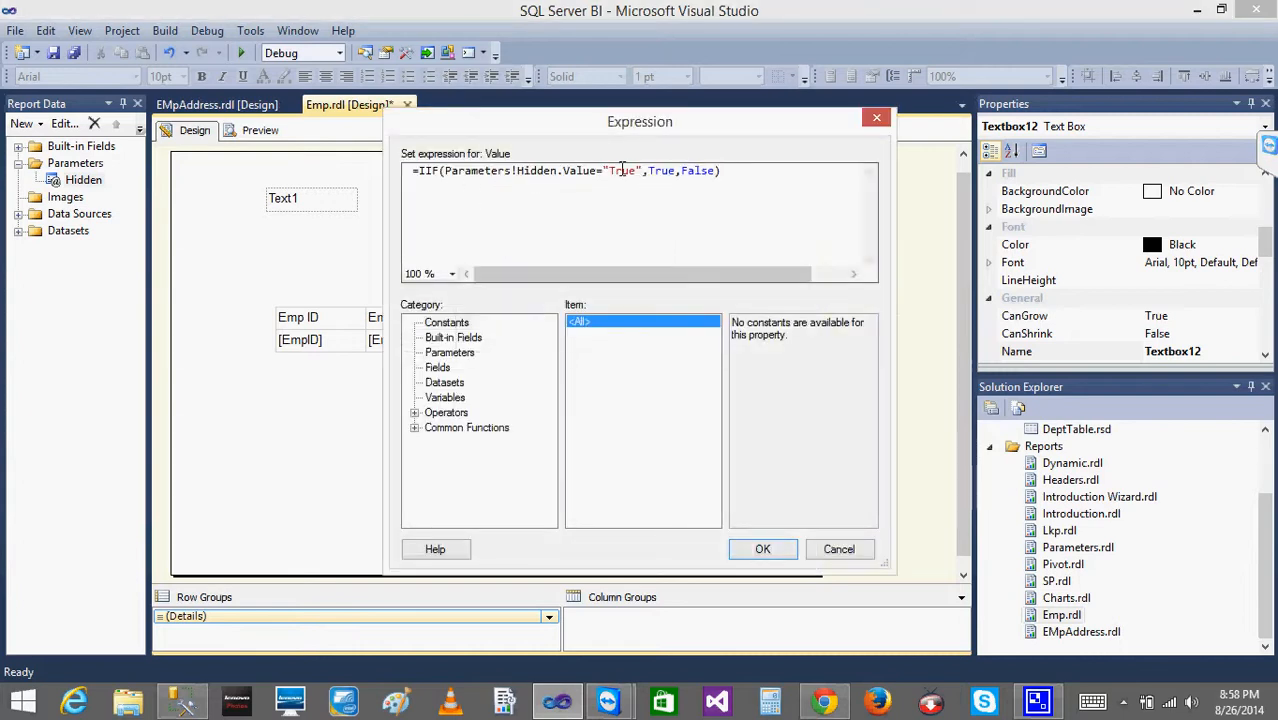
left_click_drag(610, 171, 617, 171)
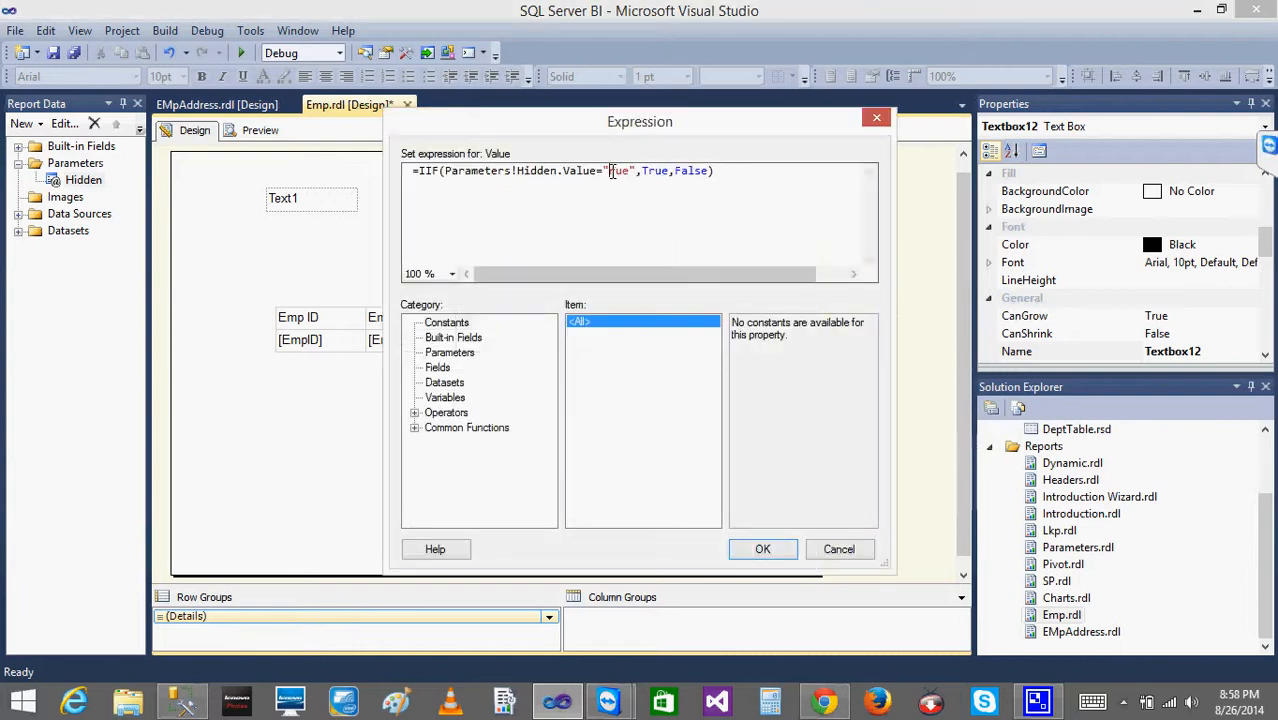
type("t")
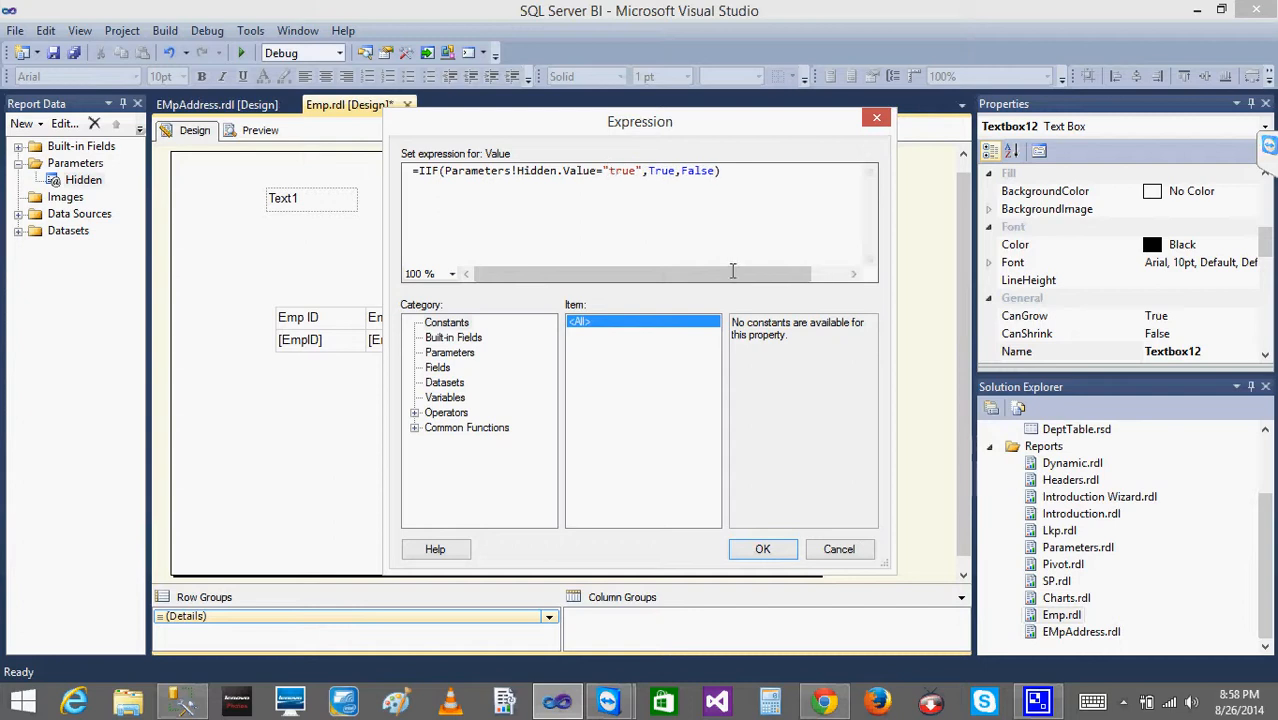
left_click(762, 549)
Preview the report with Hidden set to True and to False to check the test text box's output, and return to the design.
left_click(263, 134)
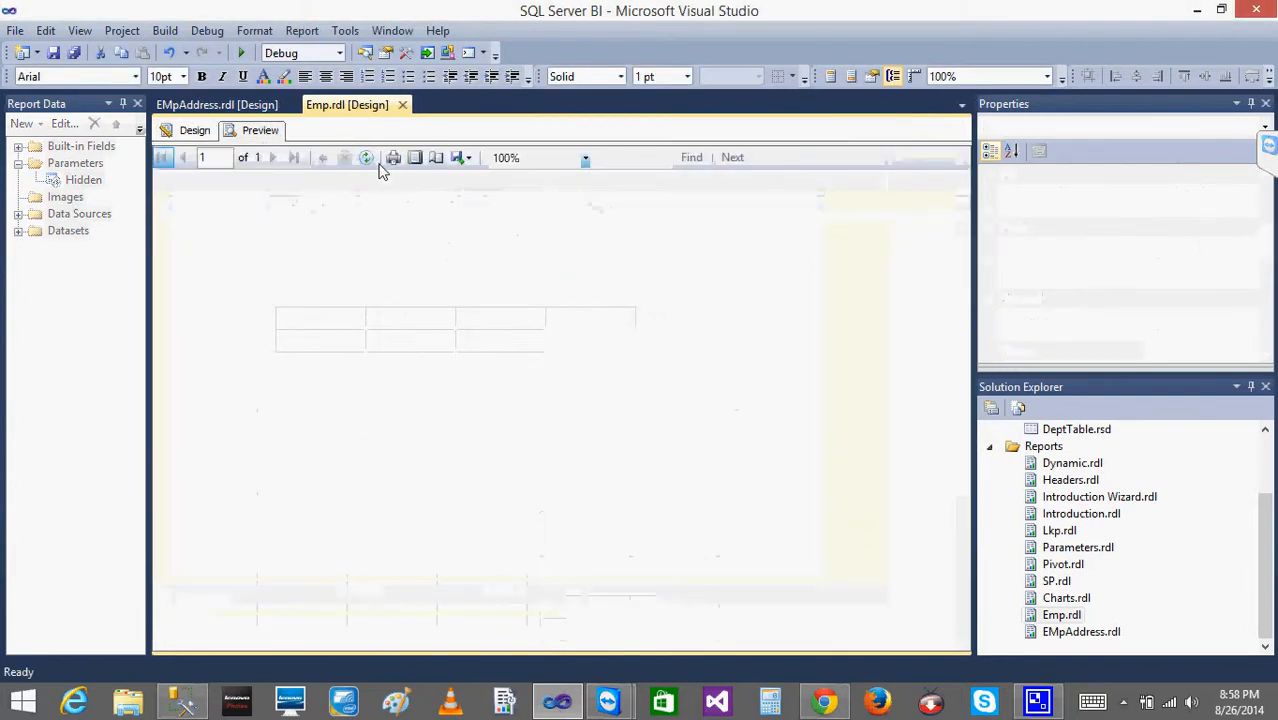
left_click(284, 163)
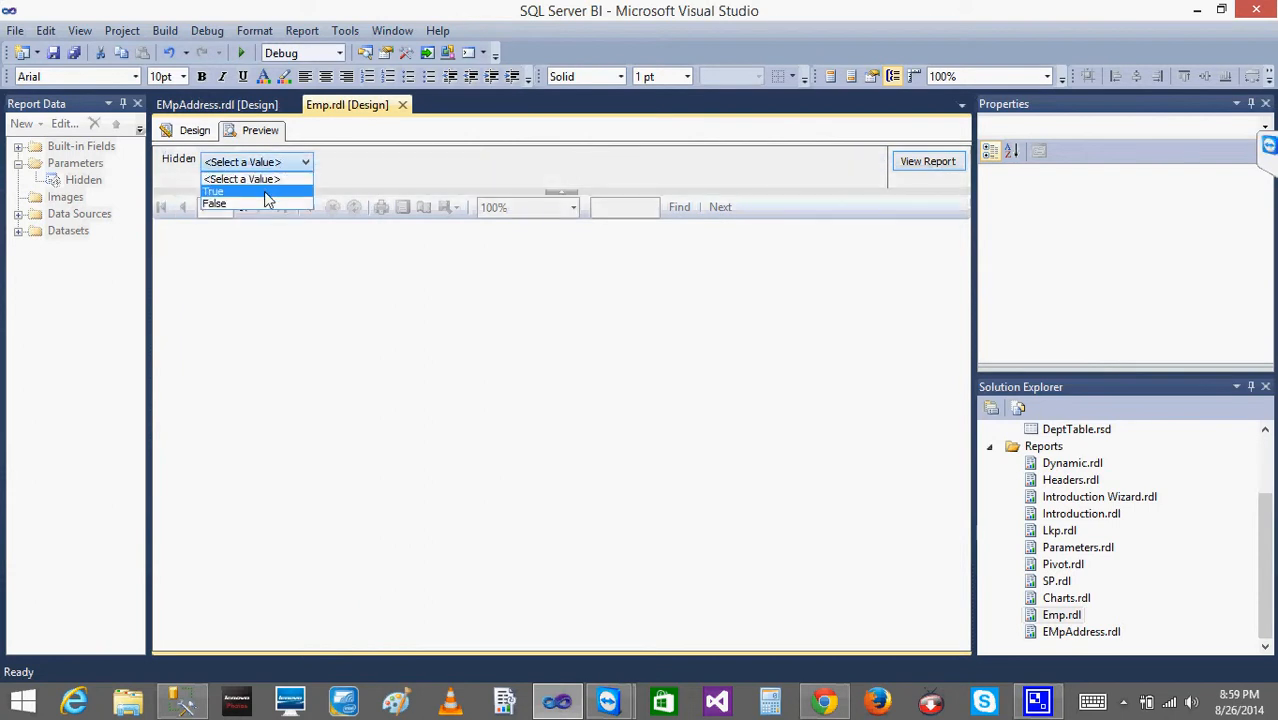
left_click(264, 188)
left_click(913, 166)
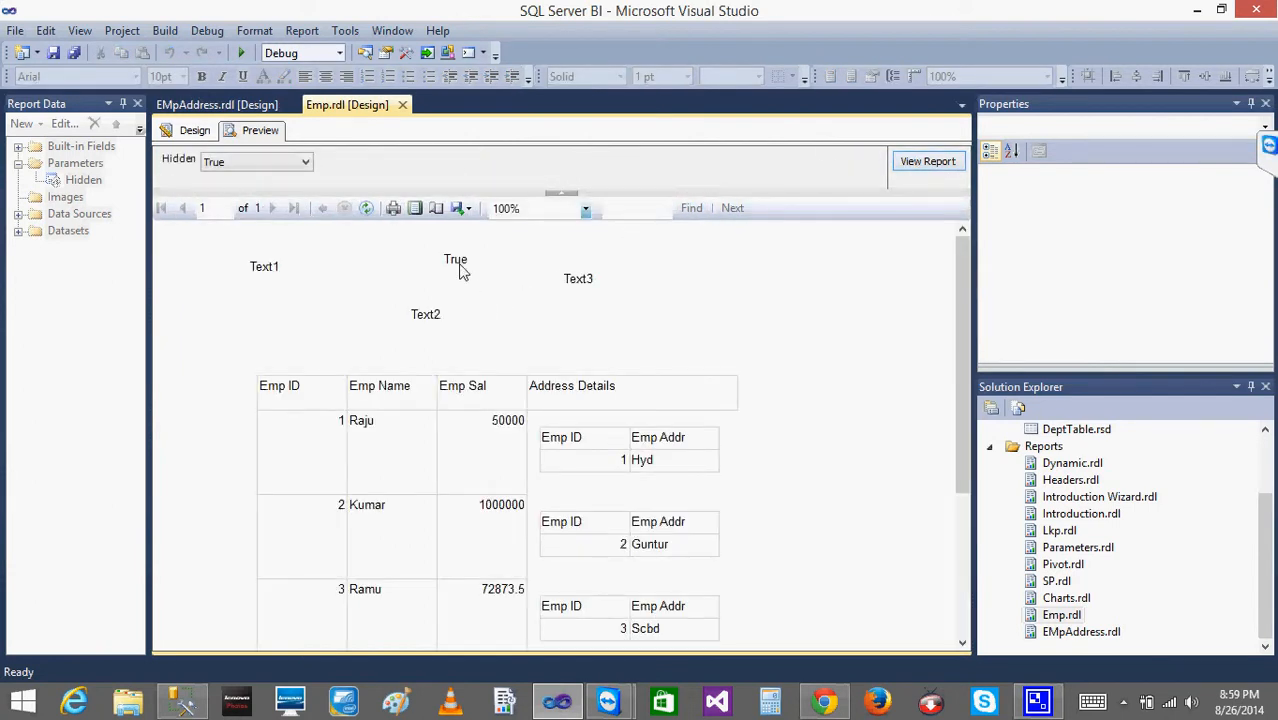
left_click(290, 163)
left_click(251, 192)
left_click(928, 161)
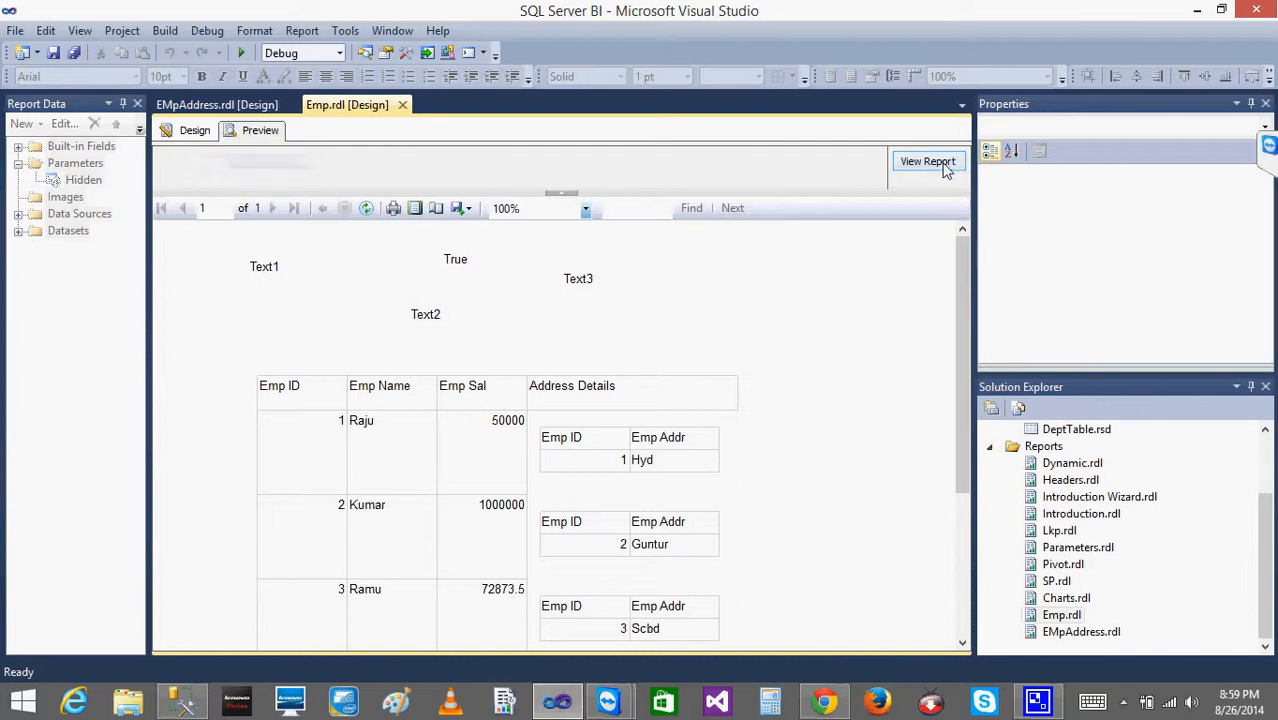
left_click(185, 131)
Compare the Hidden parameter's available labels with their stored values and close the parameter properties.
double_click(80, 182)
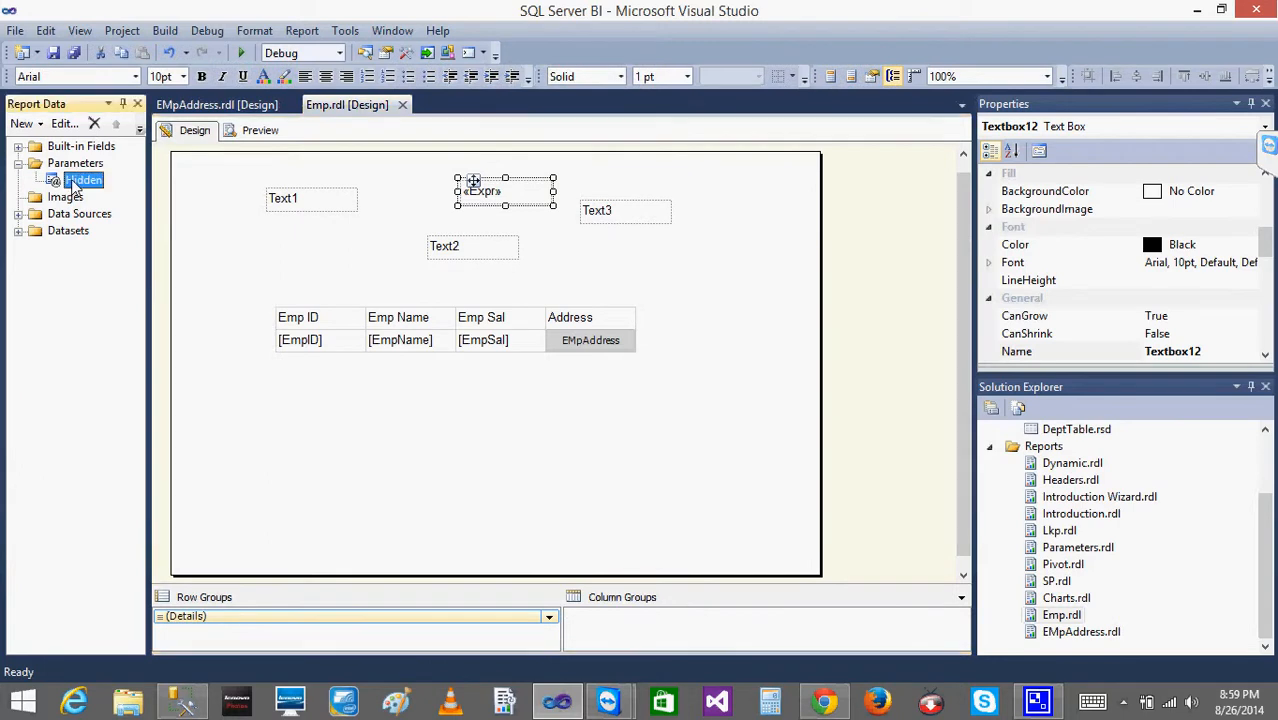
left_click(420, 192)
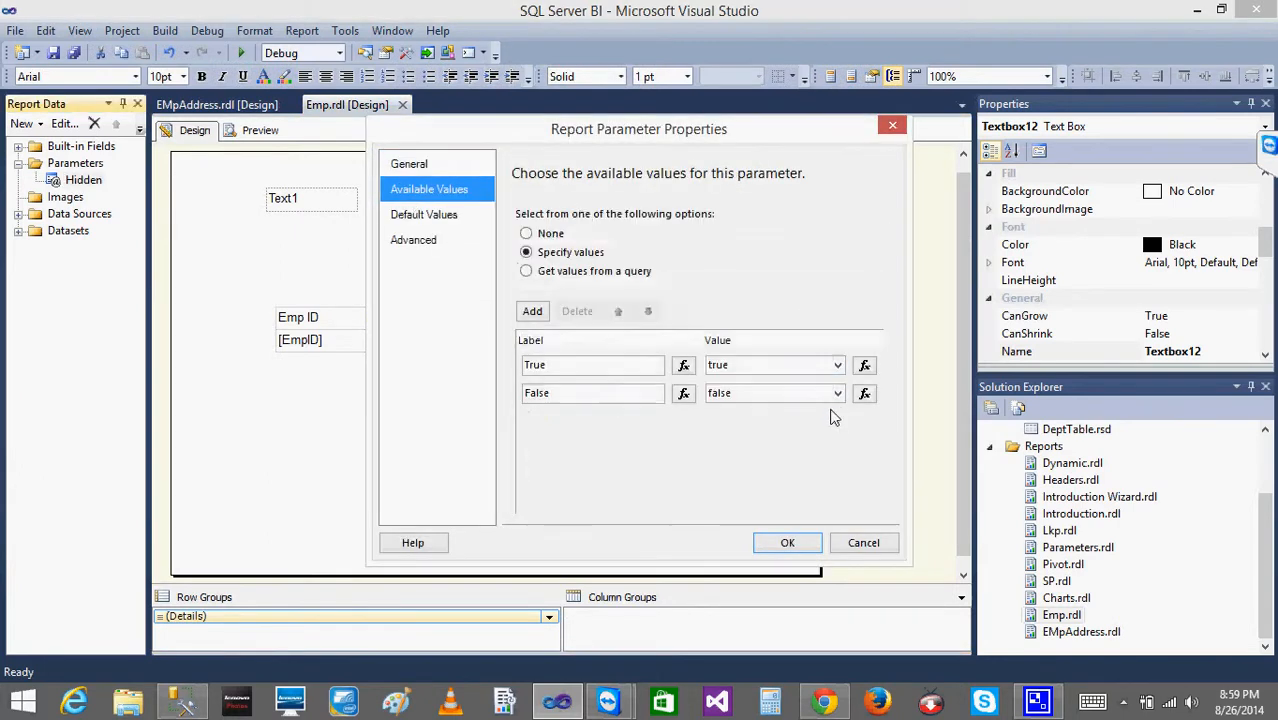
left_click(605, 367)
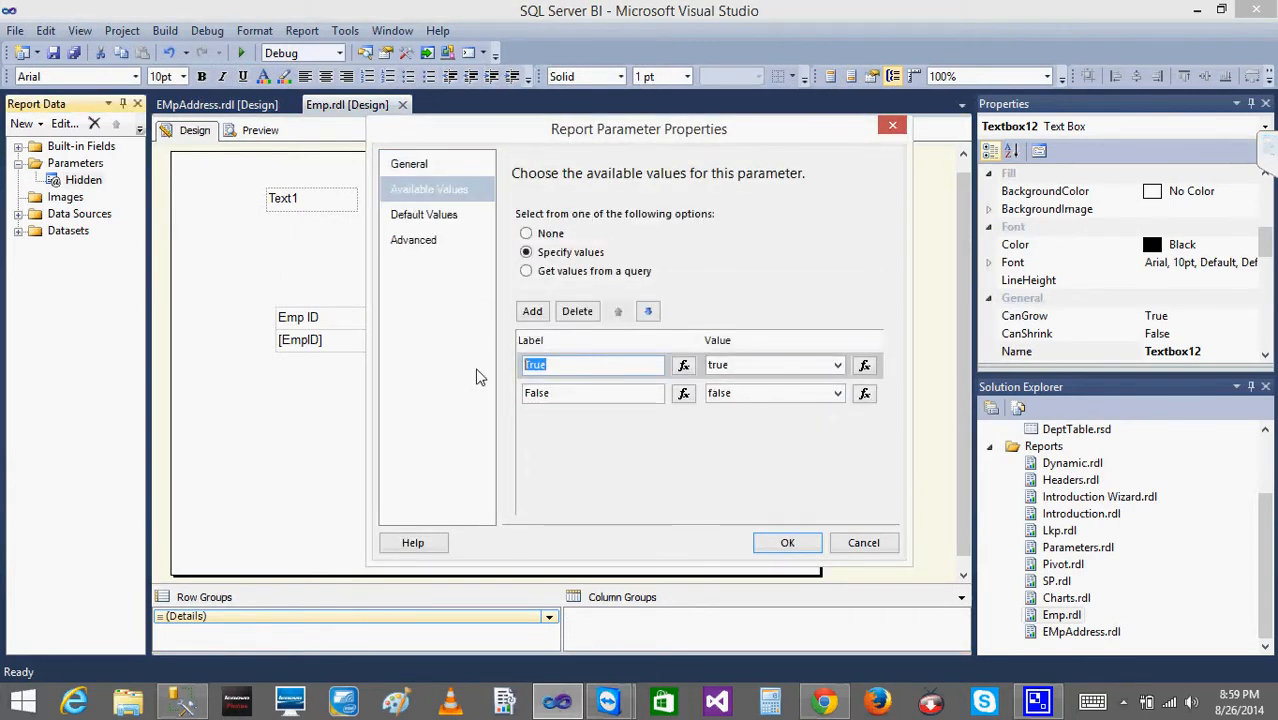
left_click(741, 367)
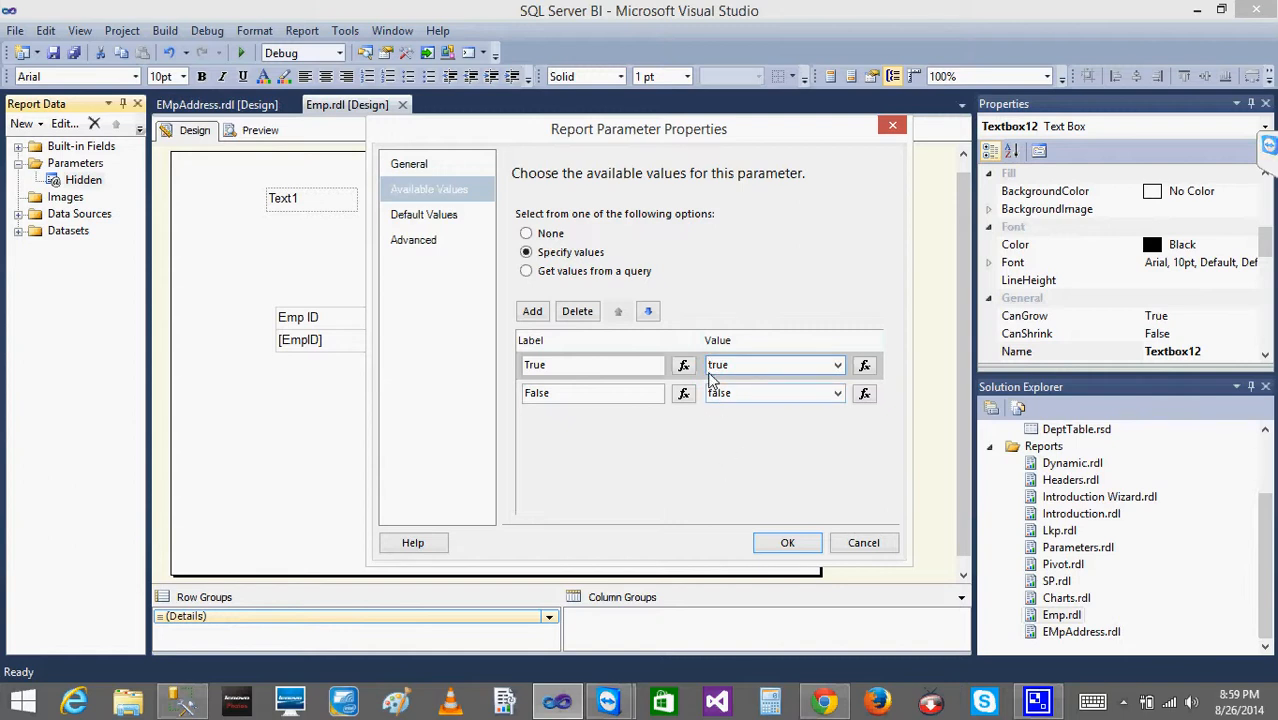
left_click(714, 394)
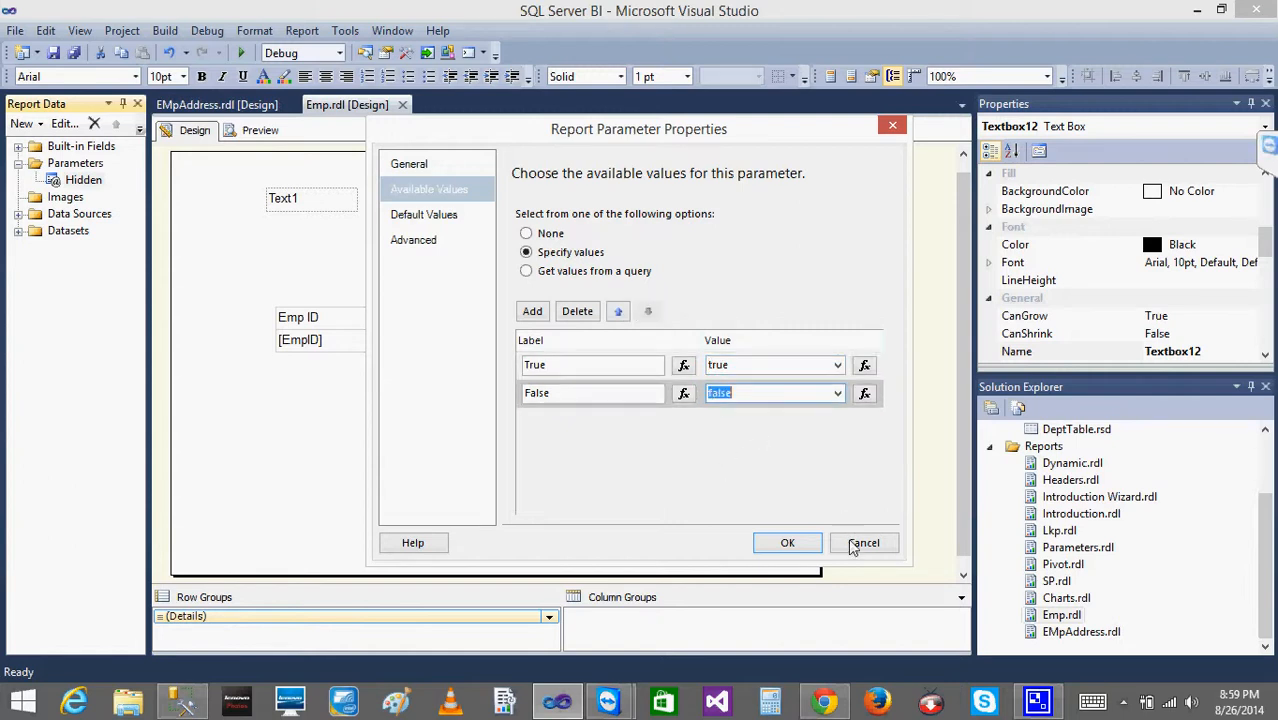
left_click(790, 548)
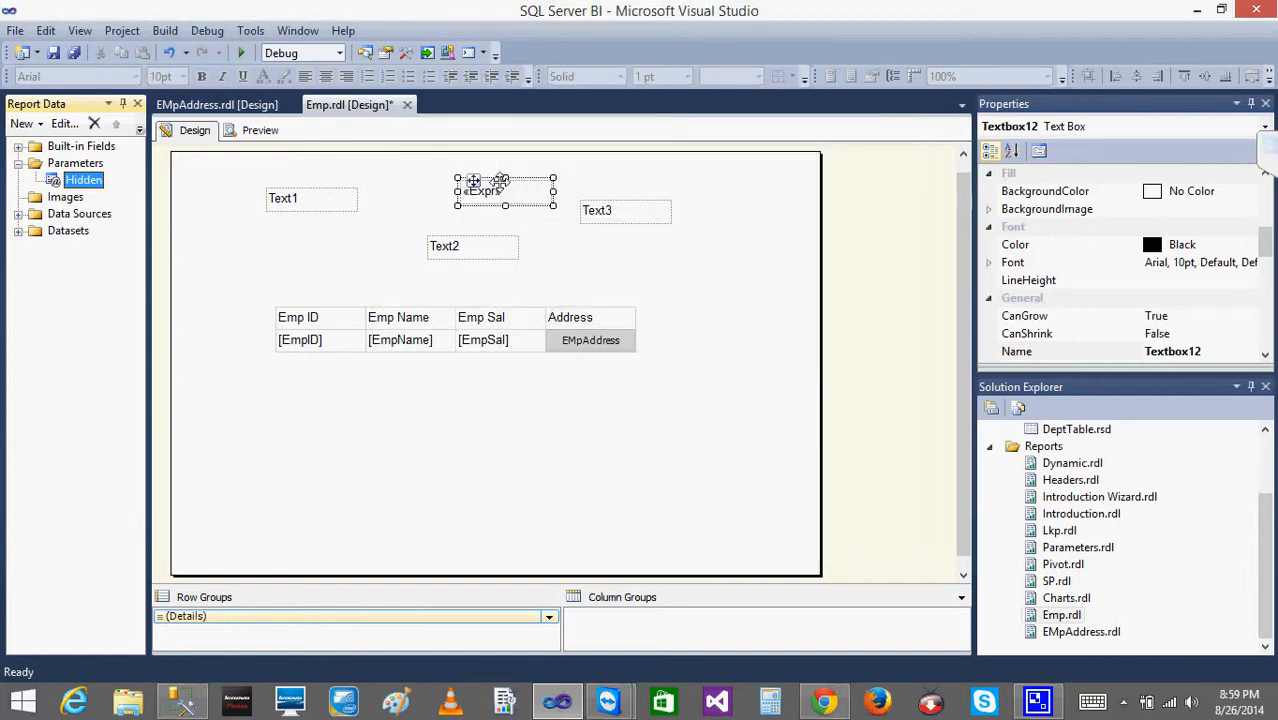
key("Delete")
left_click(642, 415)
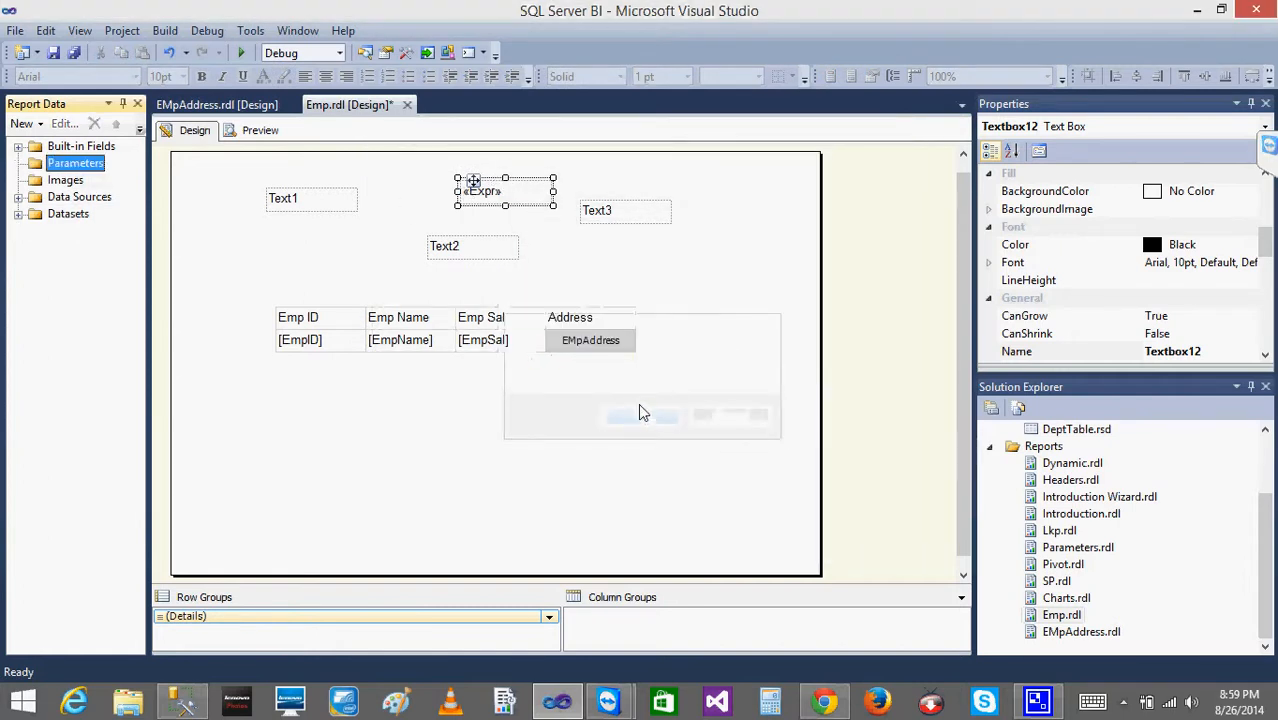
key("ctrl+z")
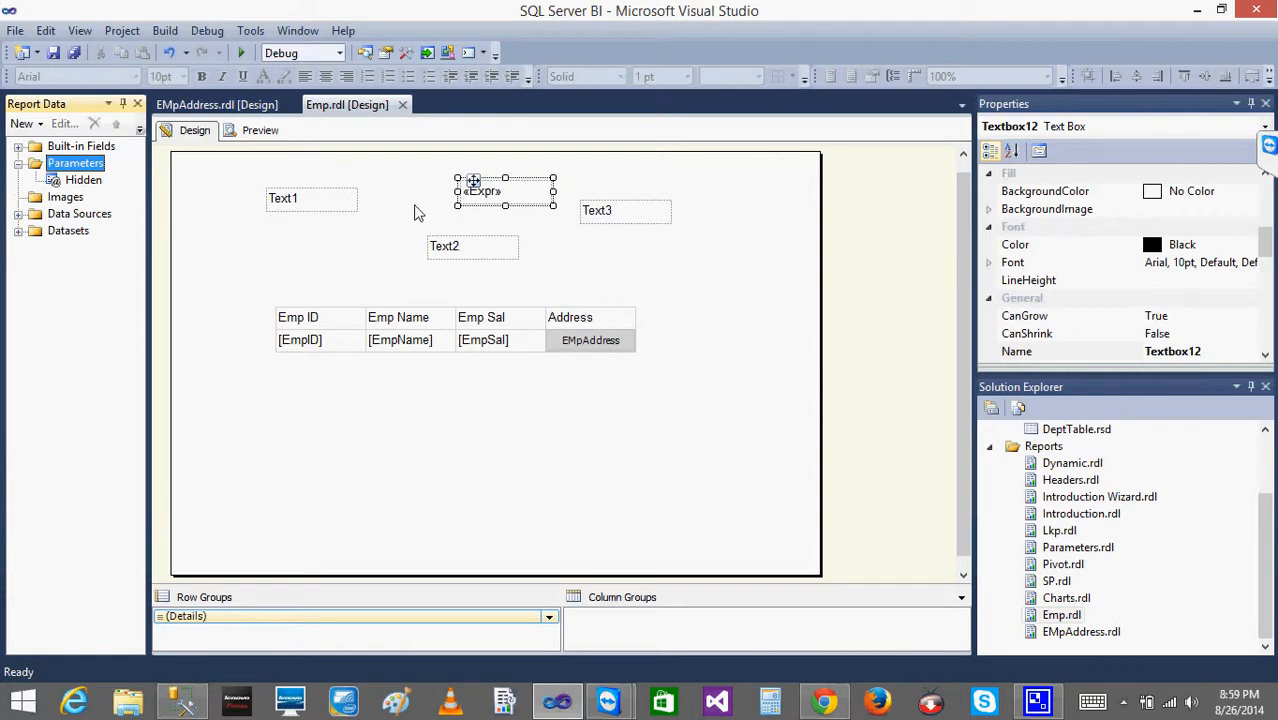
Delete the test expression text box between Text1 and Text3 from the report body.
left_click(521, 203)
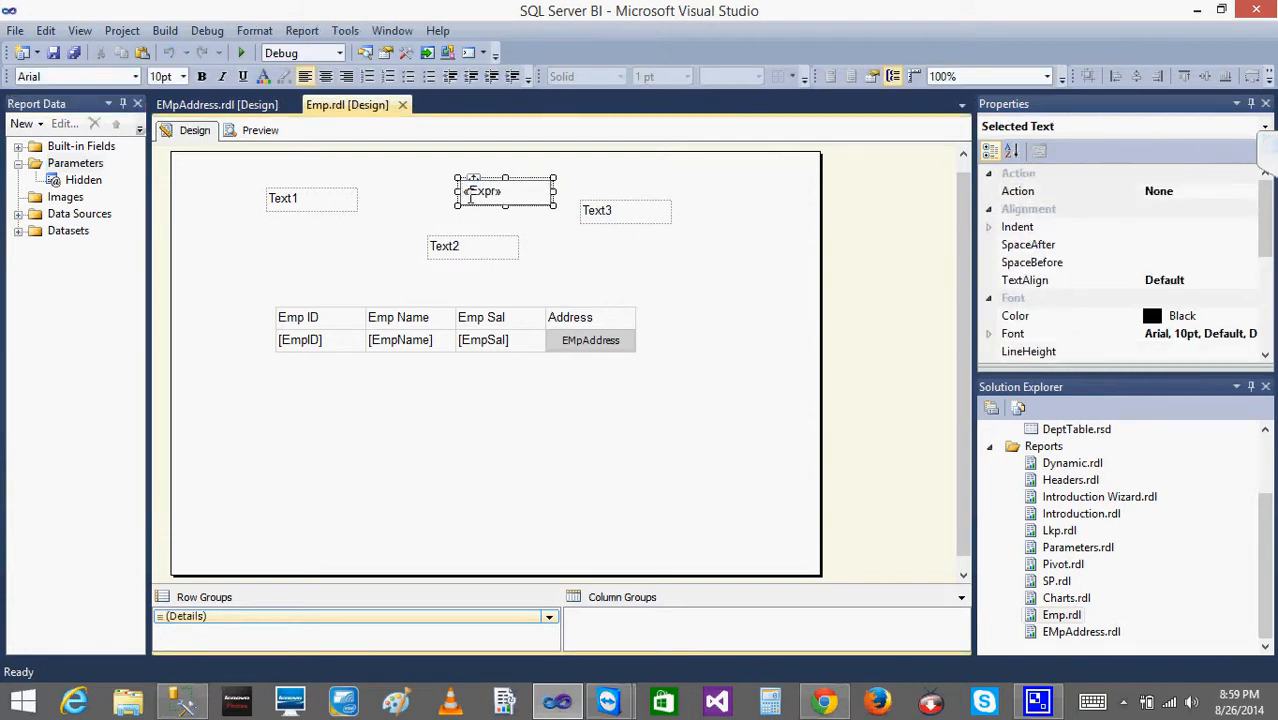
left_click(448, 200)
left_click(475, 196)
key("Delete")
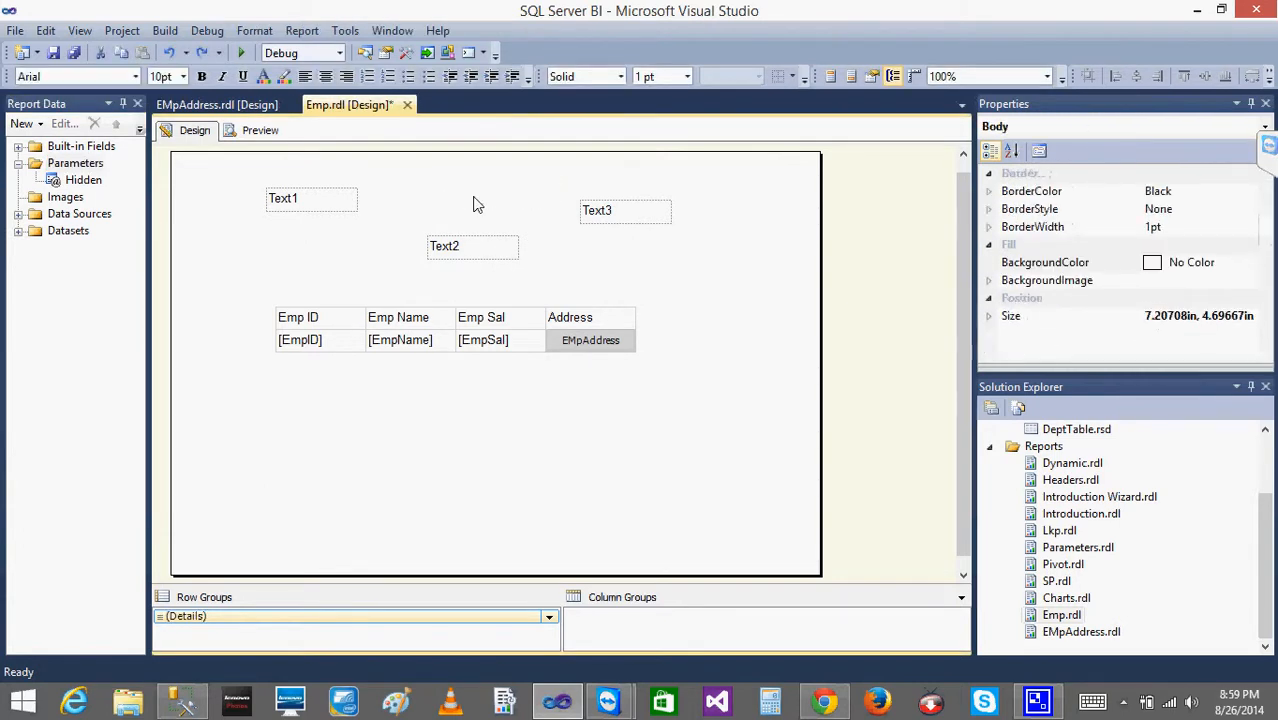
Set Text1's Hidden visibility expression to =IIF(Parameters!Hidden.Value="true",True,False).
right_click(305, 198)
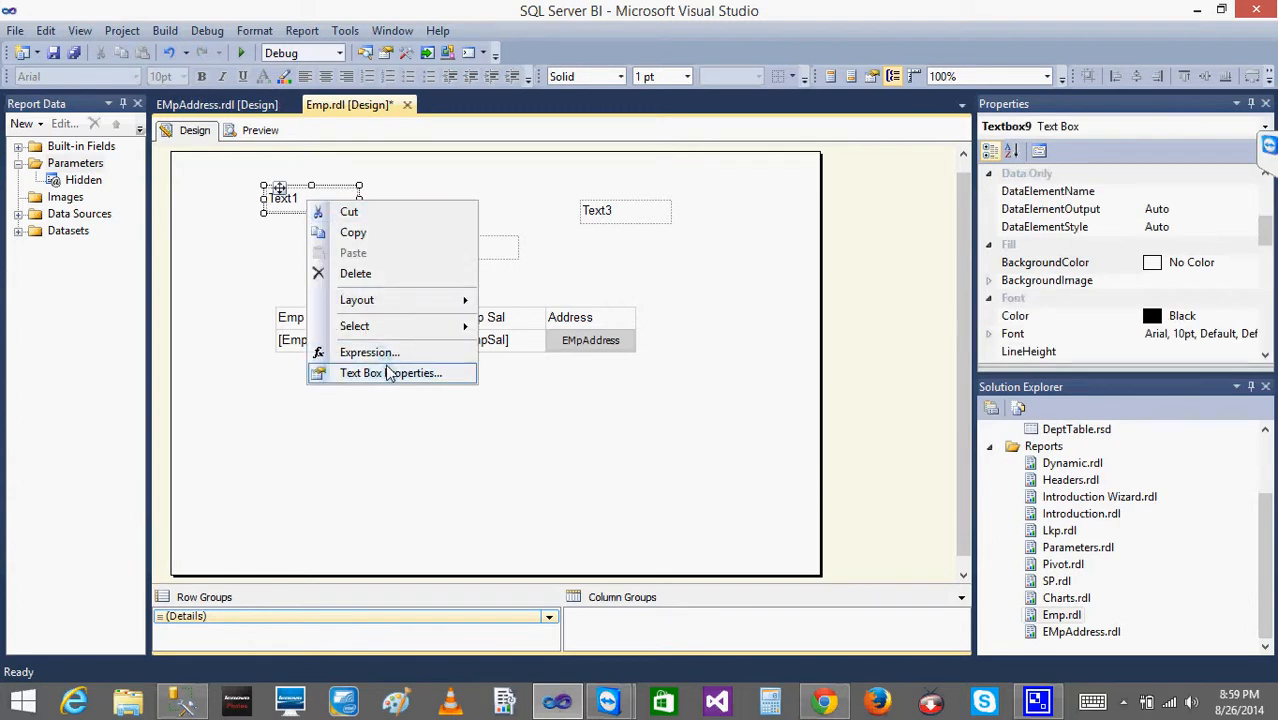
left_click(389, 373)
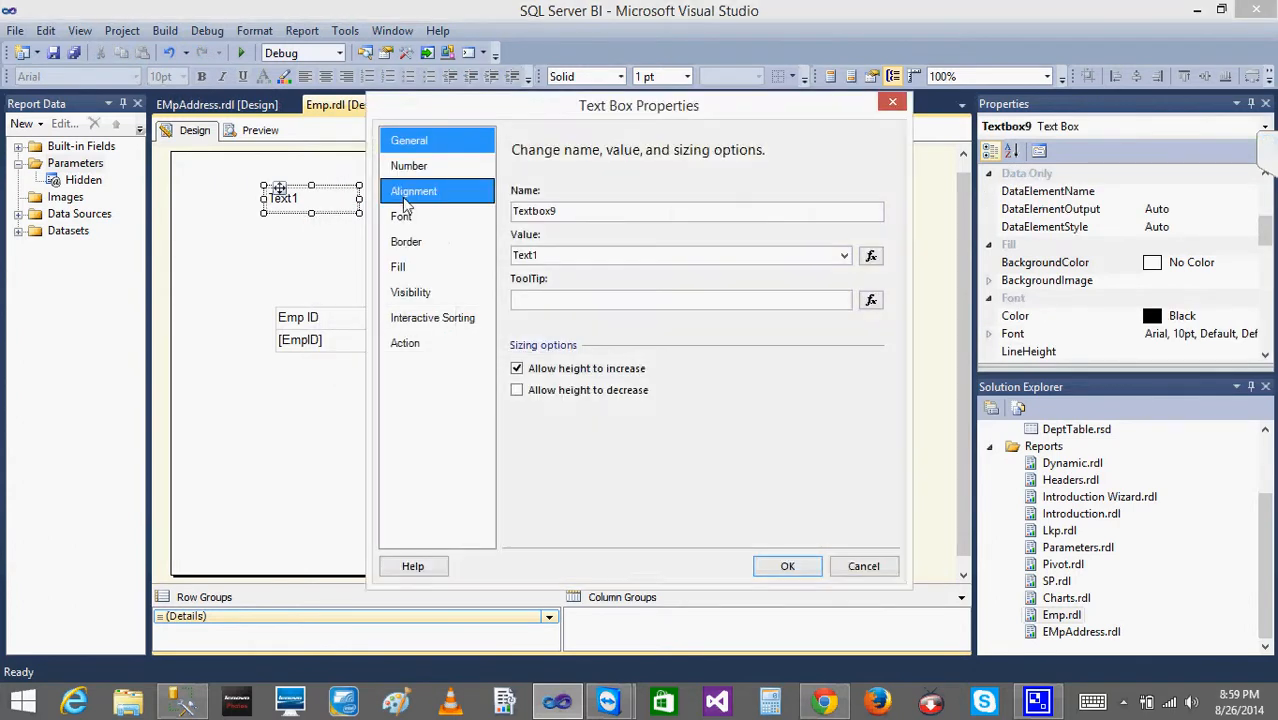
left_click(425, 294)
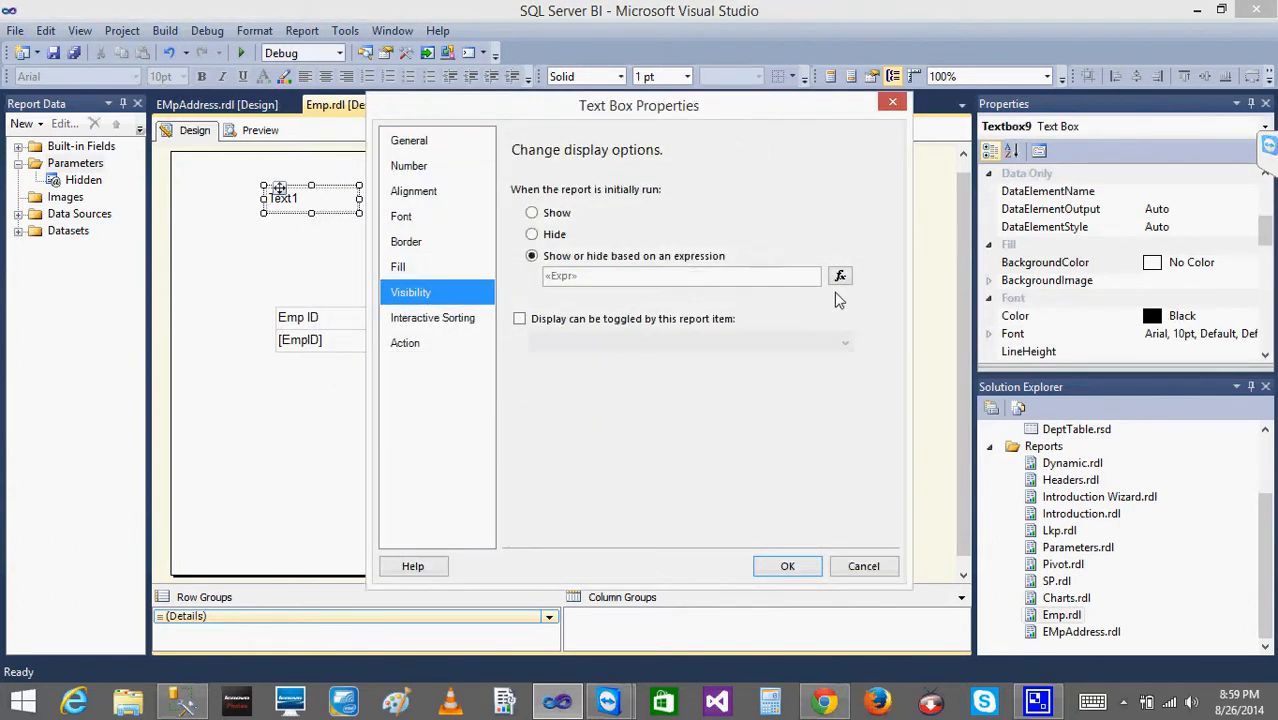
left_click(840, 277)
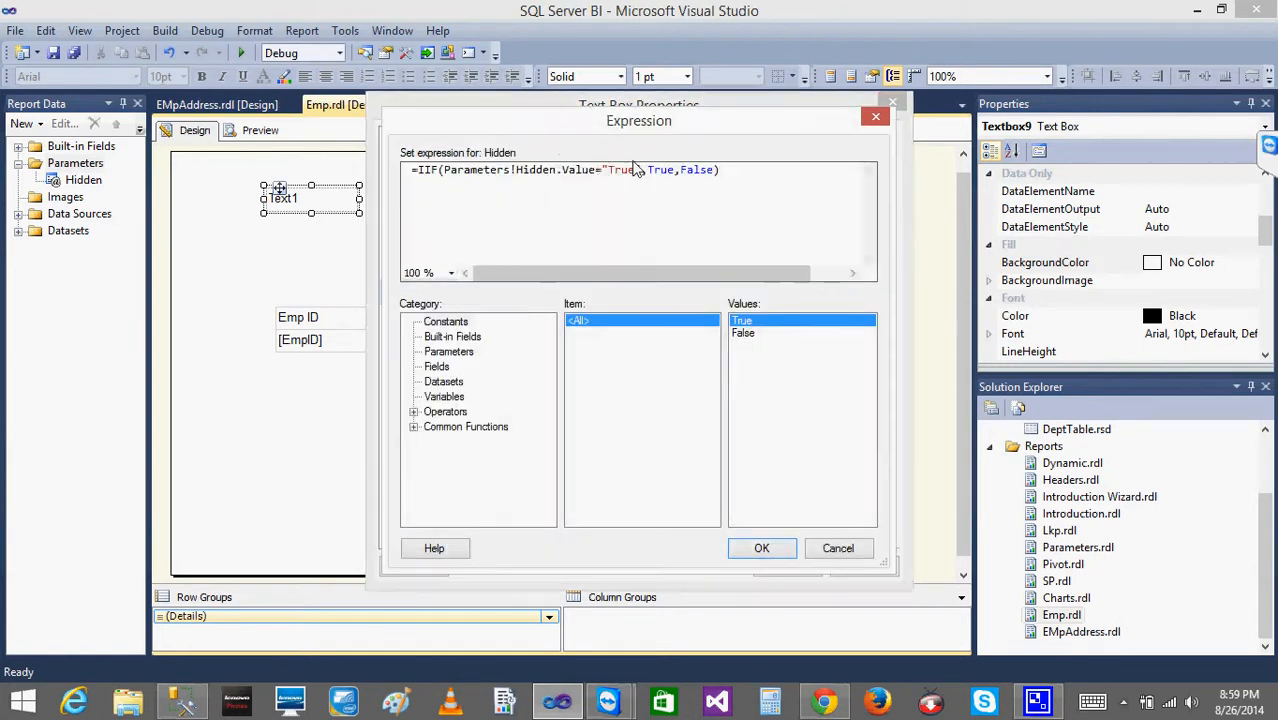
left_click(614, 168)
key("BackSpace")
type("t")
left_click(762, 550)
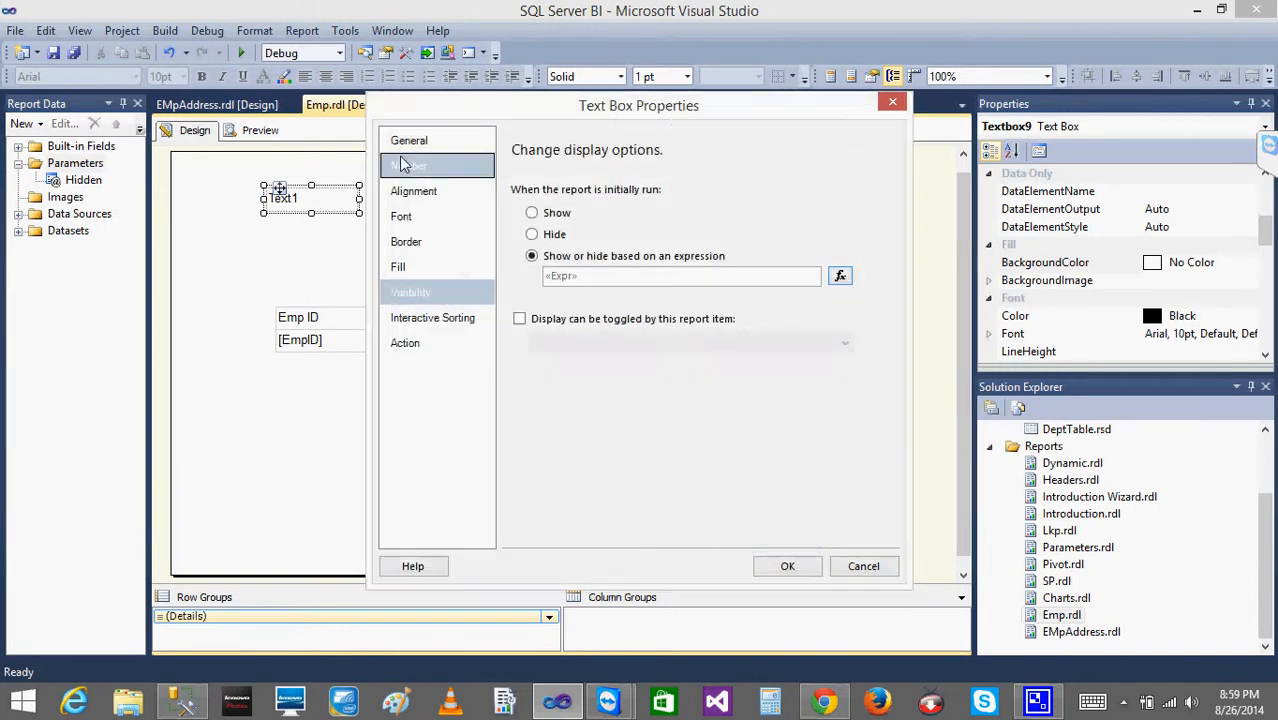
left_click(786, 567)
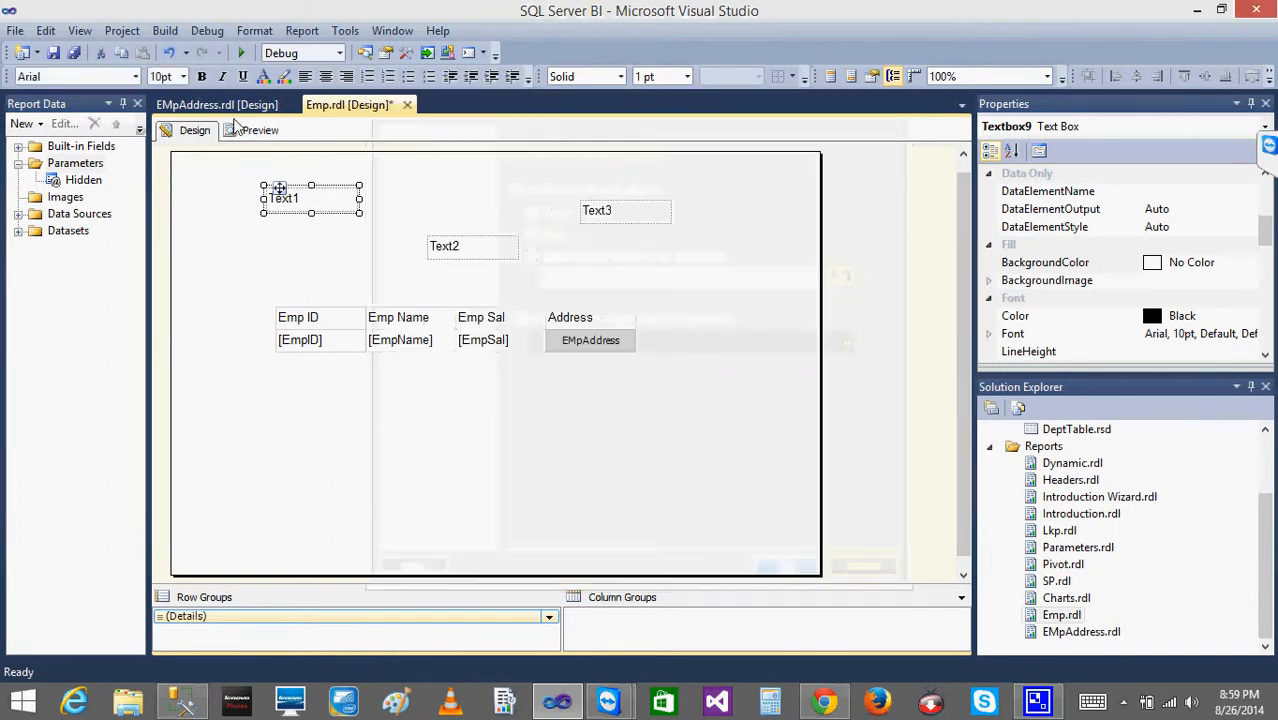
Preview the report with Hidden set to True and to False to check Text1's visibility, and return to the design.
left_click(251, 132)
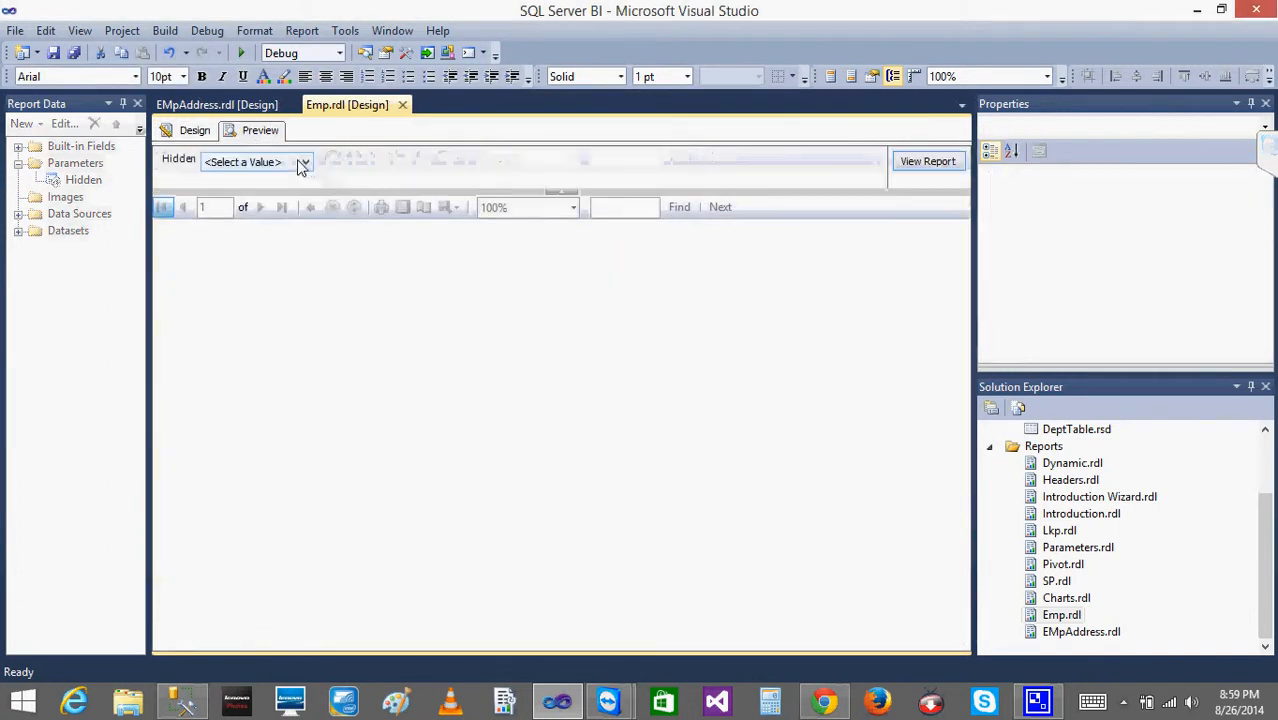
left_click(297, 162)
left_click(270, 191)
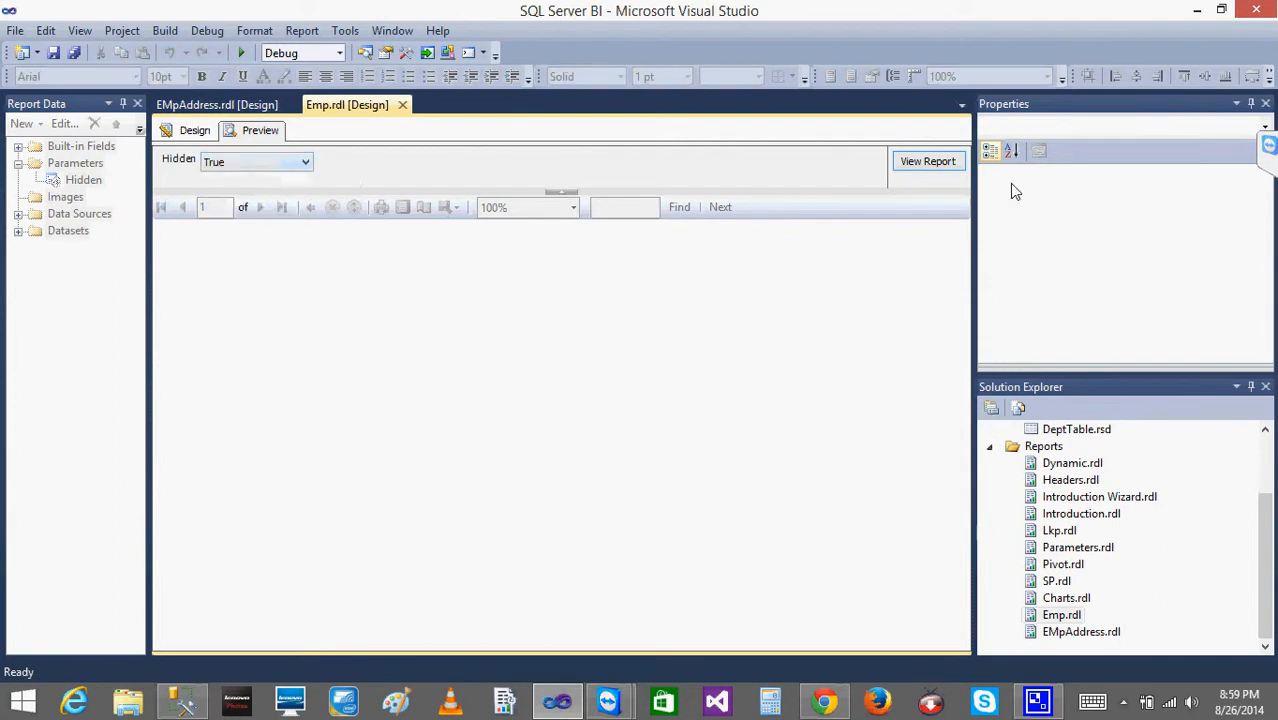
left_click(910, 164)
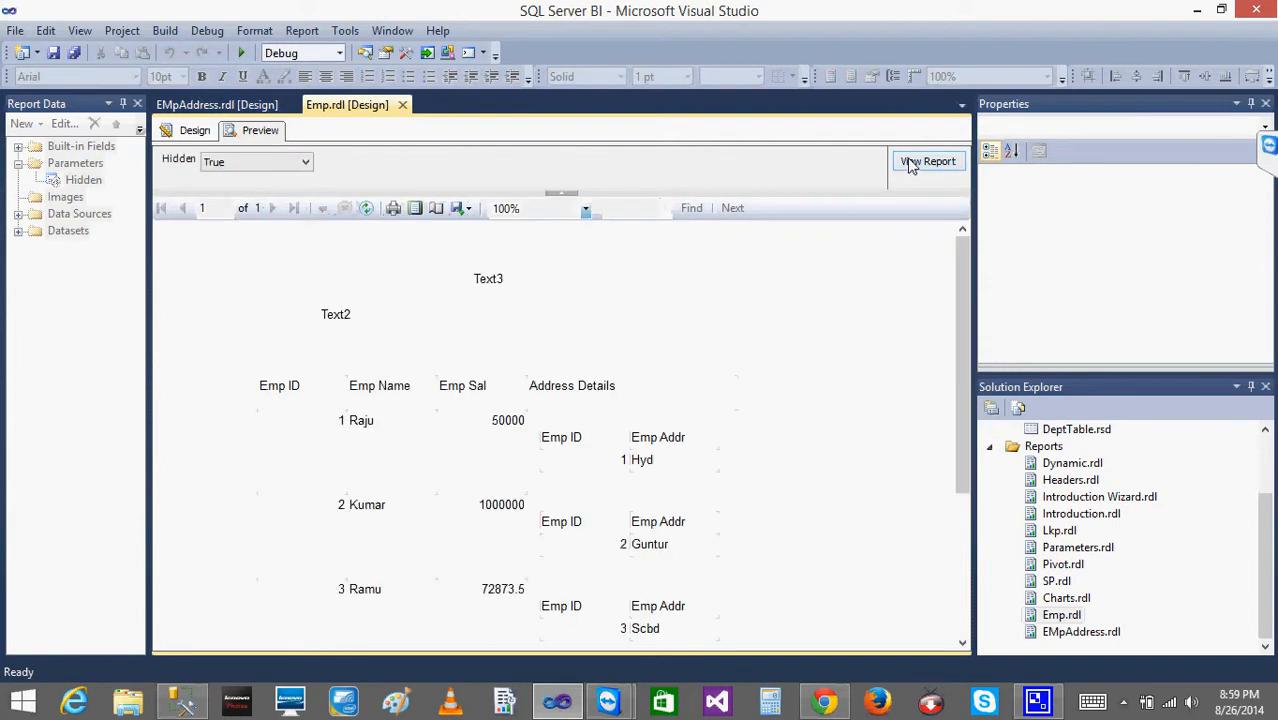
left_click(305, 162)
left_click(288, 192)
left_click(928, 163)
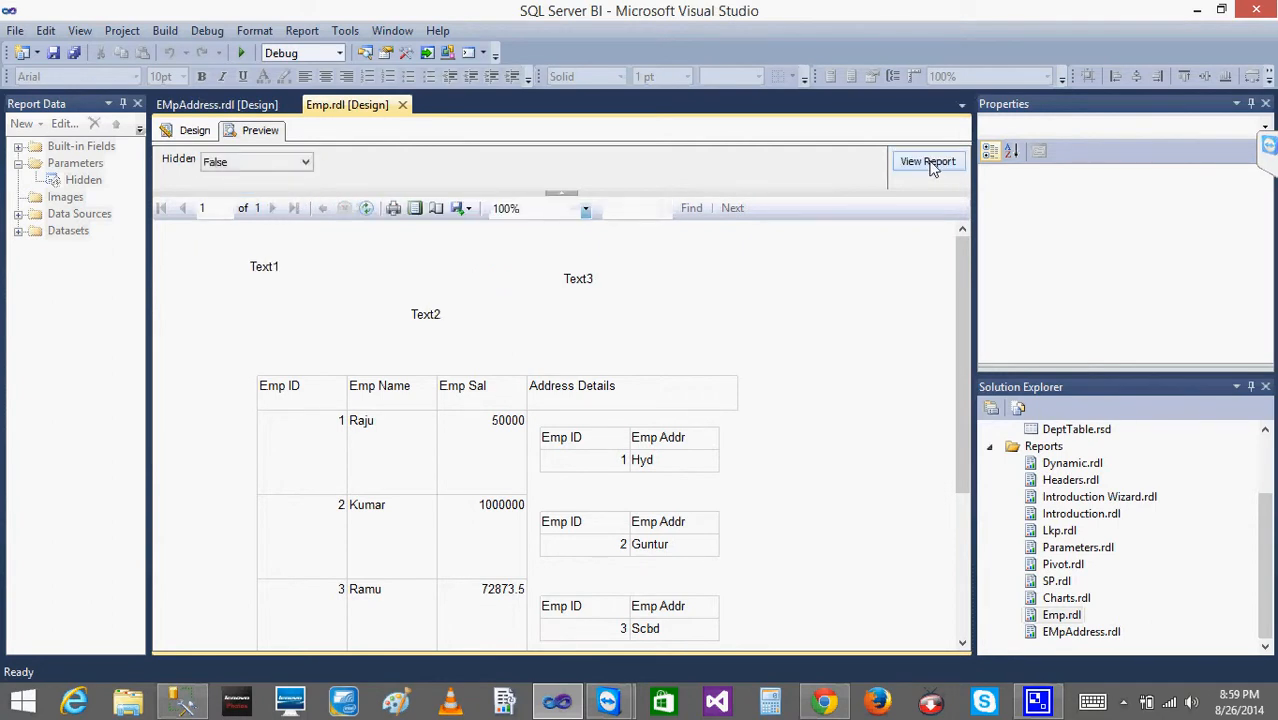
left_click(195, 130)
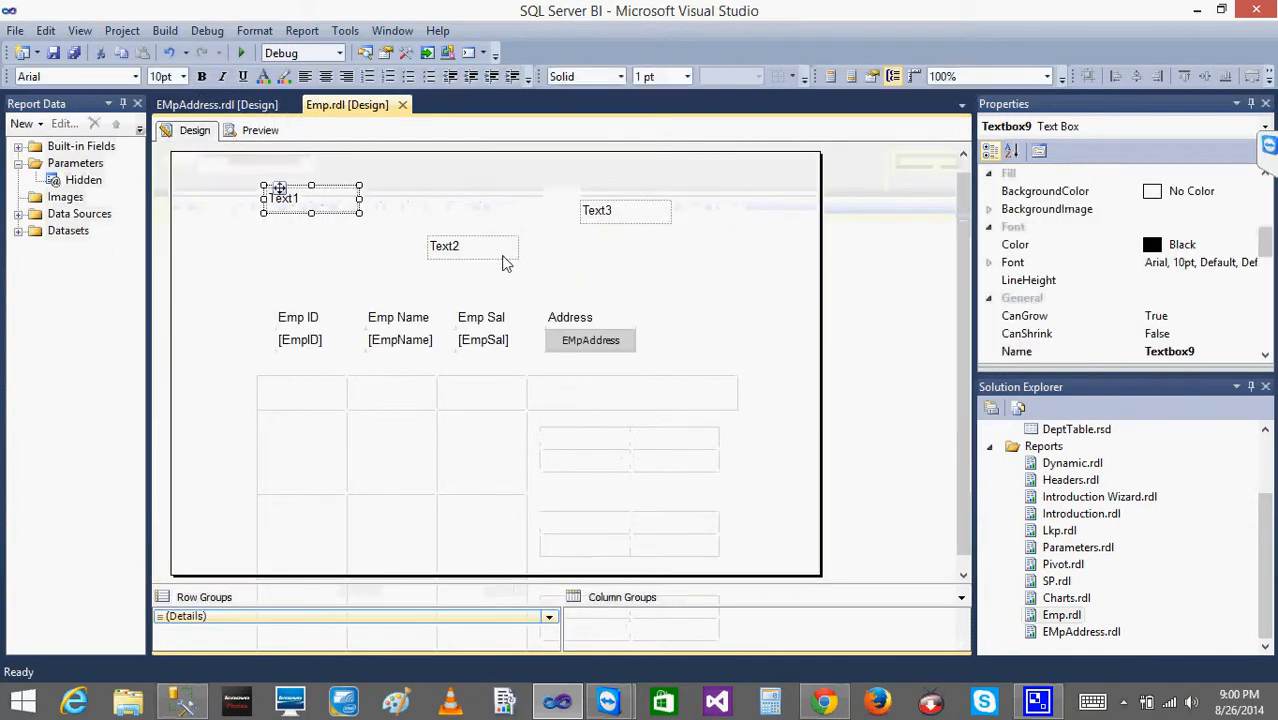
Copy Text1's Hidden visibility expression =IIF(Parameters!Hidden.Value="true",True,False) and close its text box properties.
right_click(290, 203)
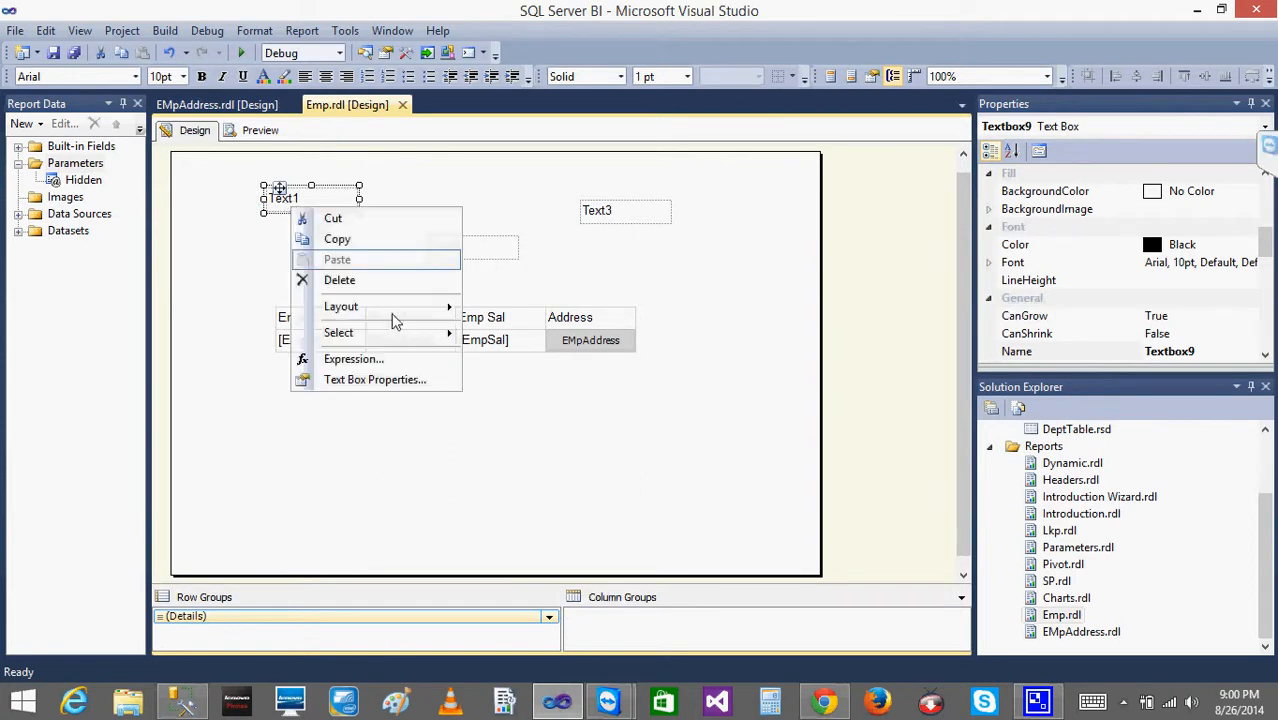
left_click(381, 380)
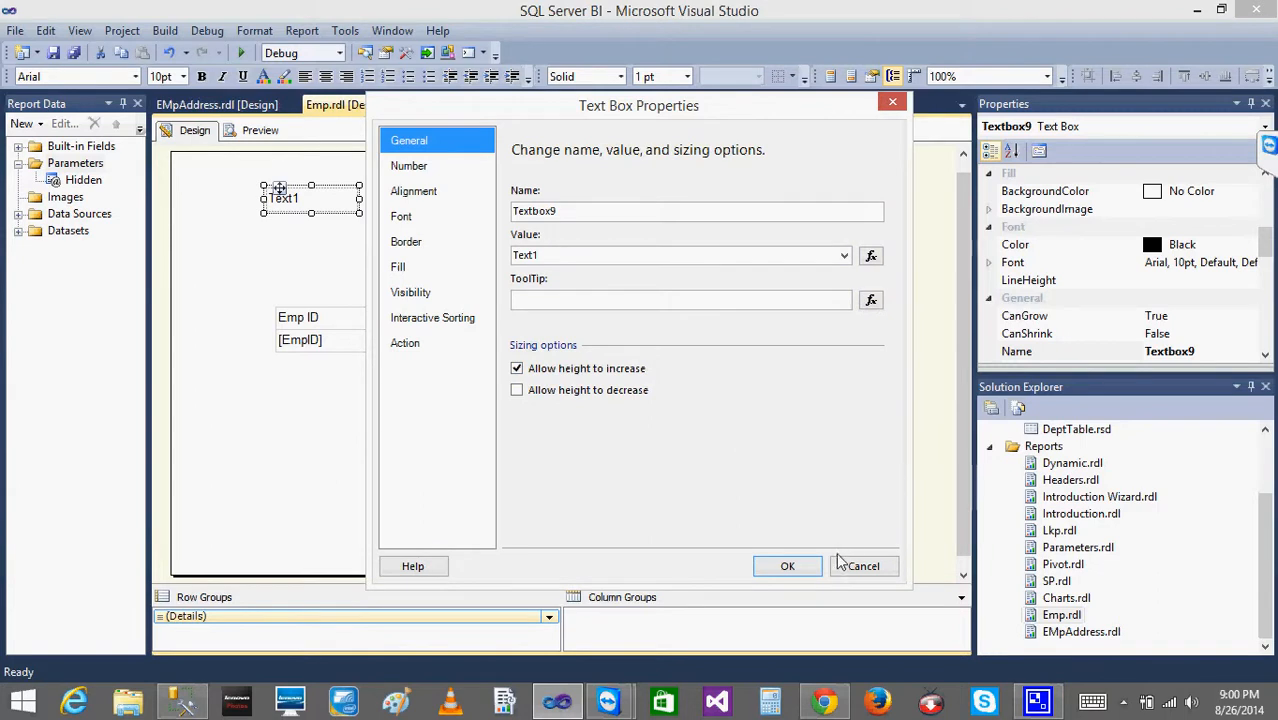
left_click(411, 292)
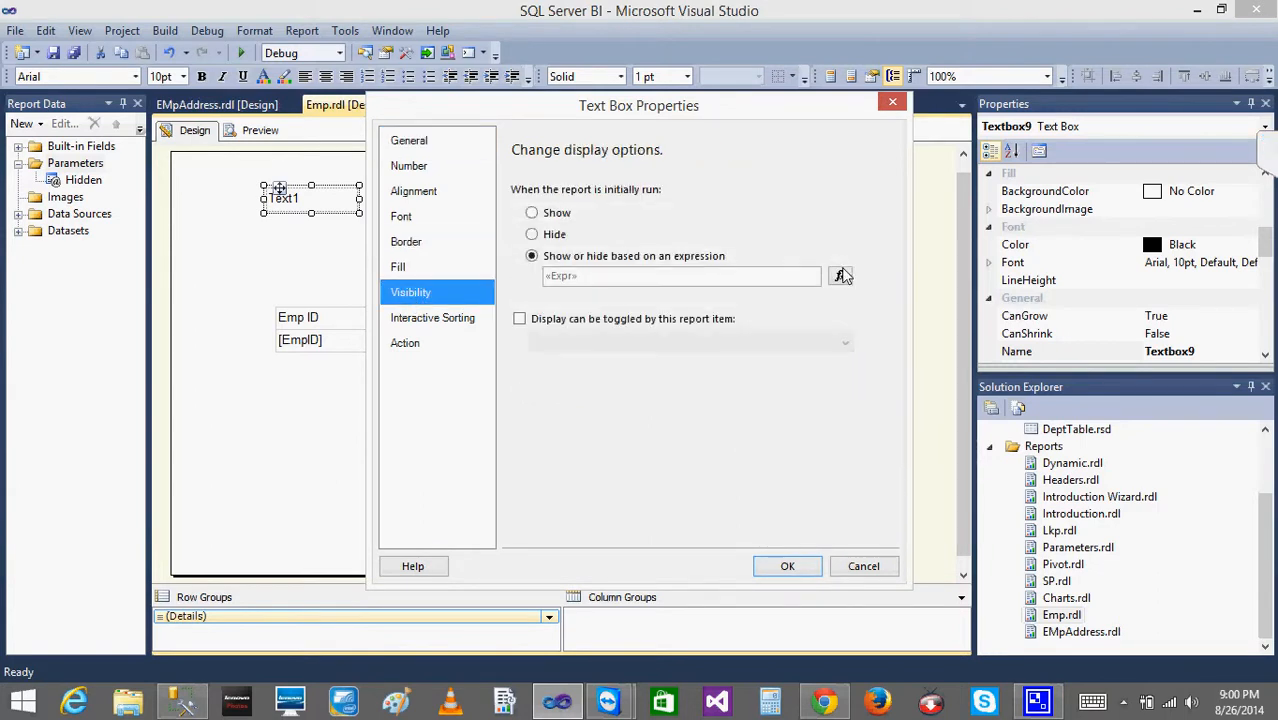
left_click(840, 276)
type("=IIF(Parameters!Hidden.Value=\"true\",True,False)")
left_click_drag(773, 178, 297, 165)
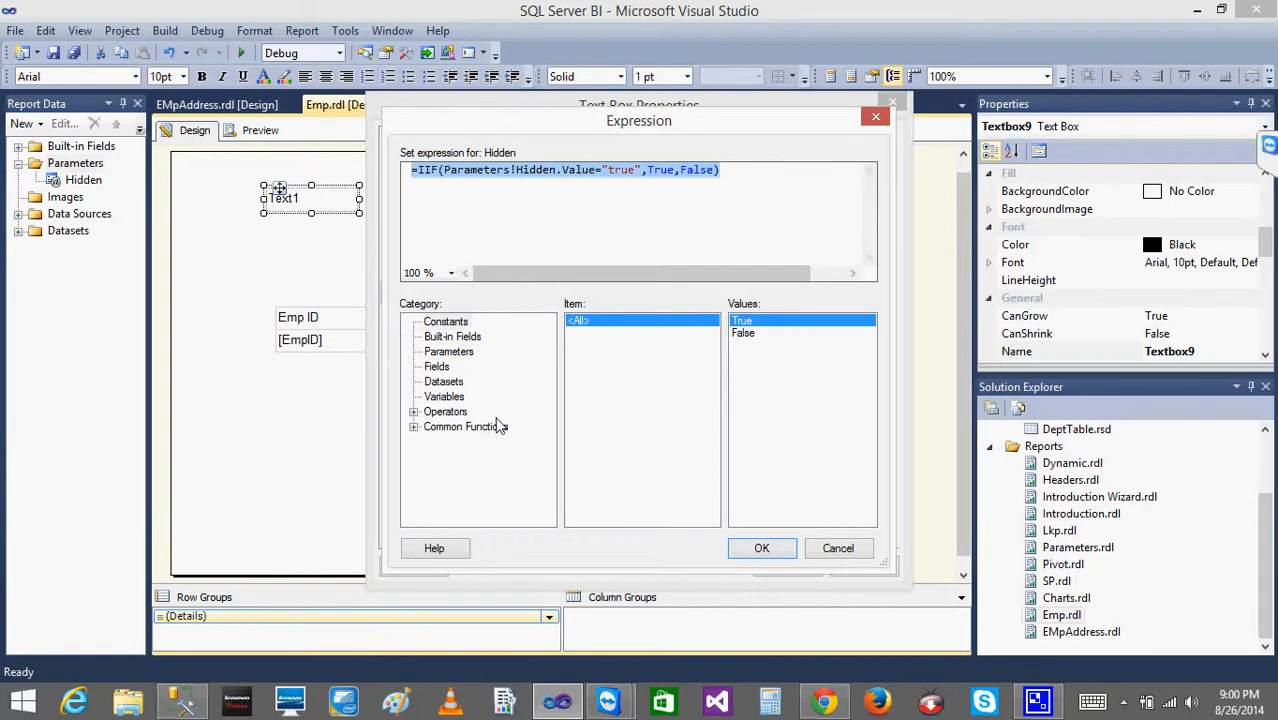
left_click(763, 547)
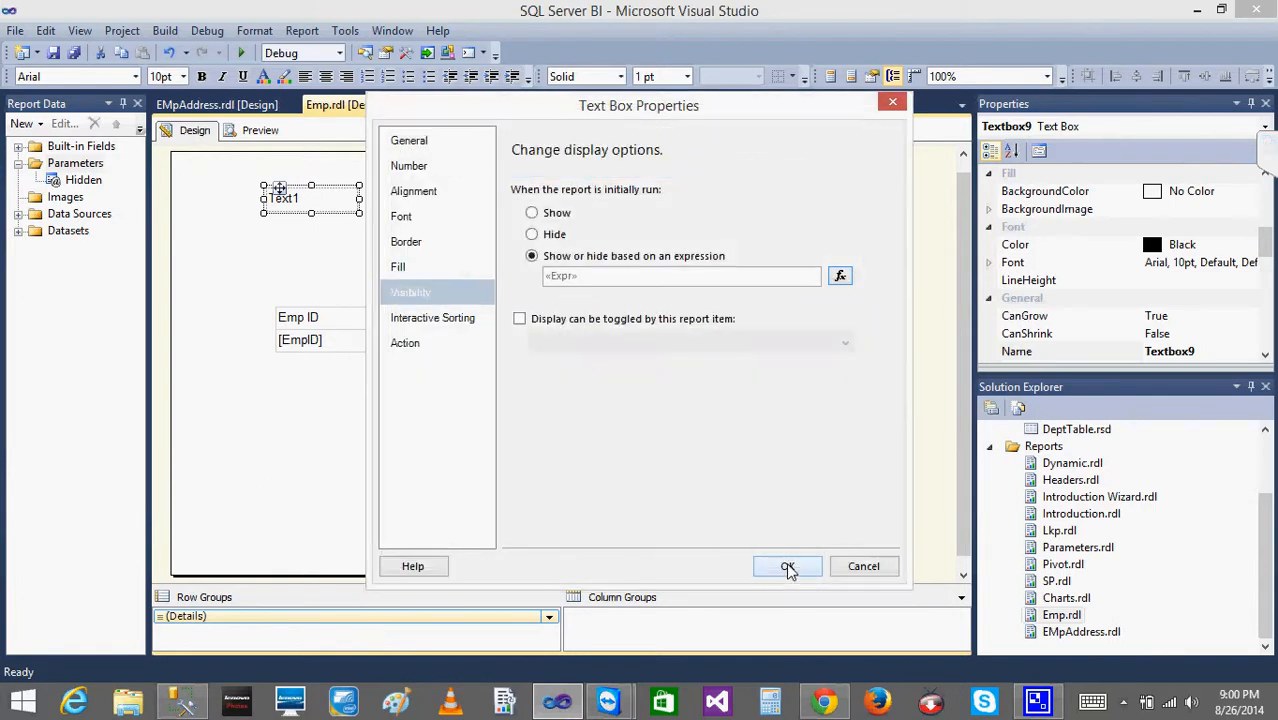
left_click(788, 568)
Insert a rectangle into the report body and move Text1 and Text2 inside it.
left_click(224, 186)
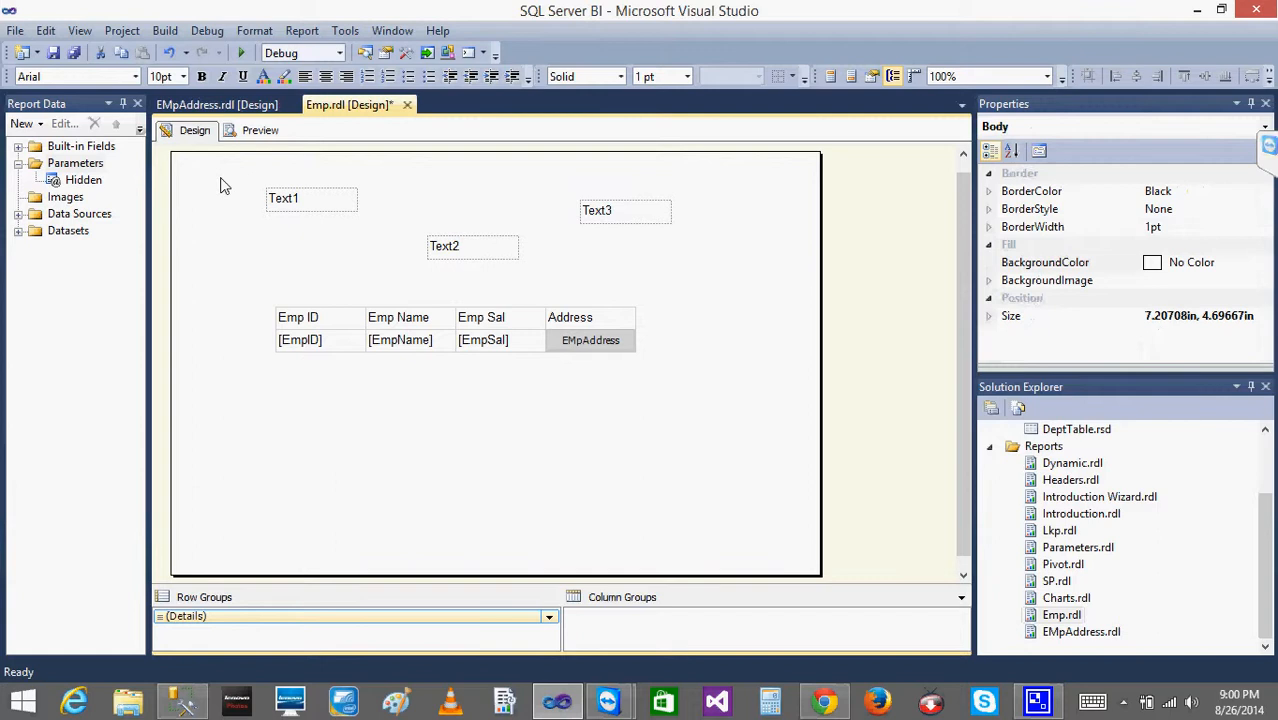
right_click(218, 231)
mouse_move(275, 305)
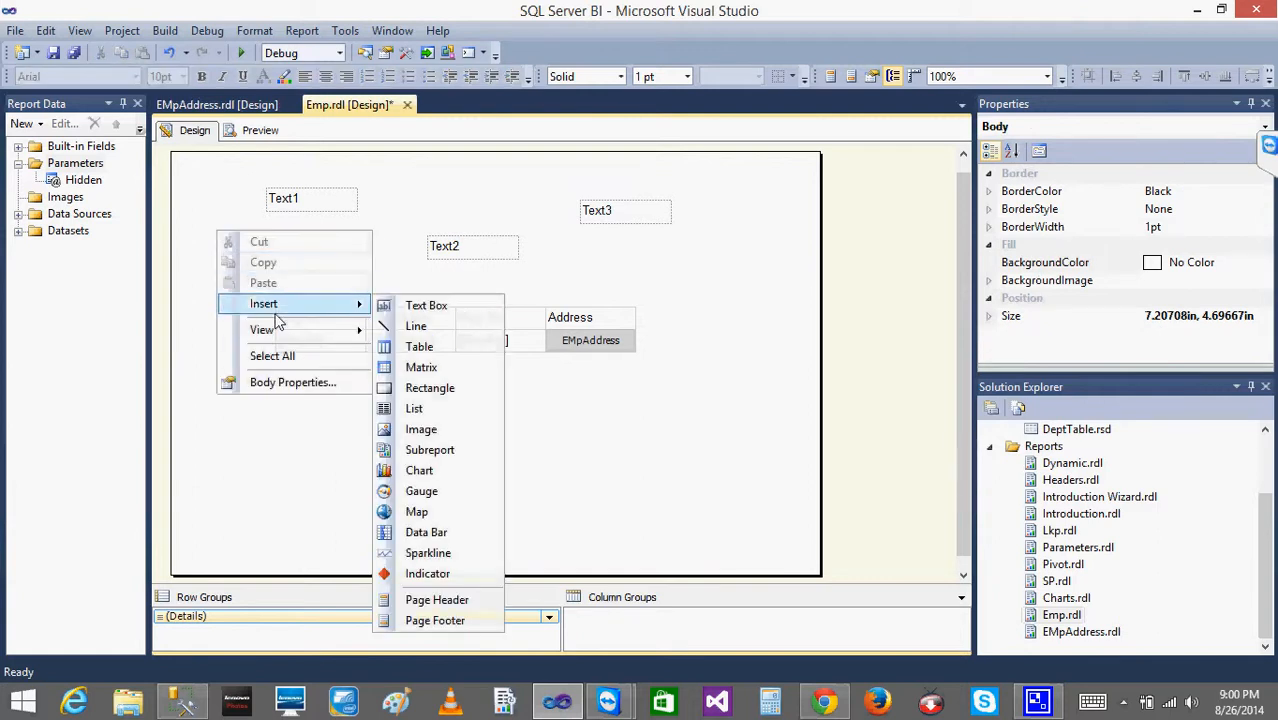
left_click(442, 394)
left_click_drag(295, 203, 222, 261)
left_click(254, 257)
left_click(270, 211)
left_click_drag(445, 262, 320, 287)
left_click(228, 232)
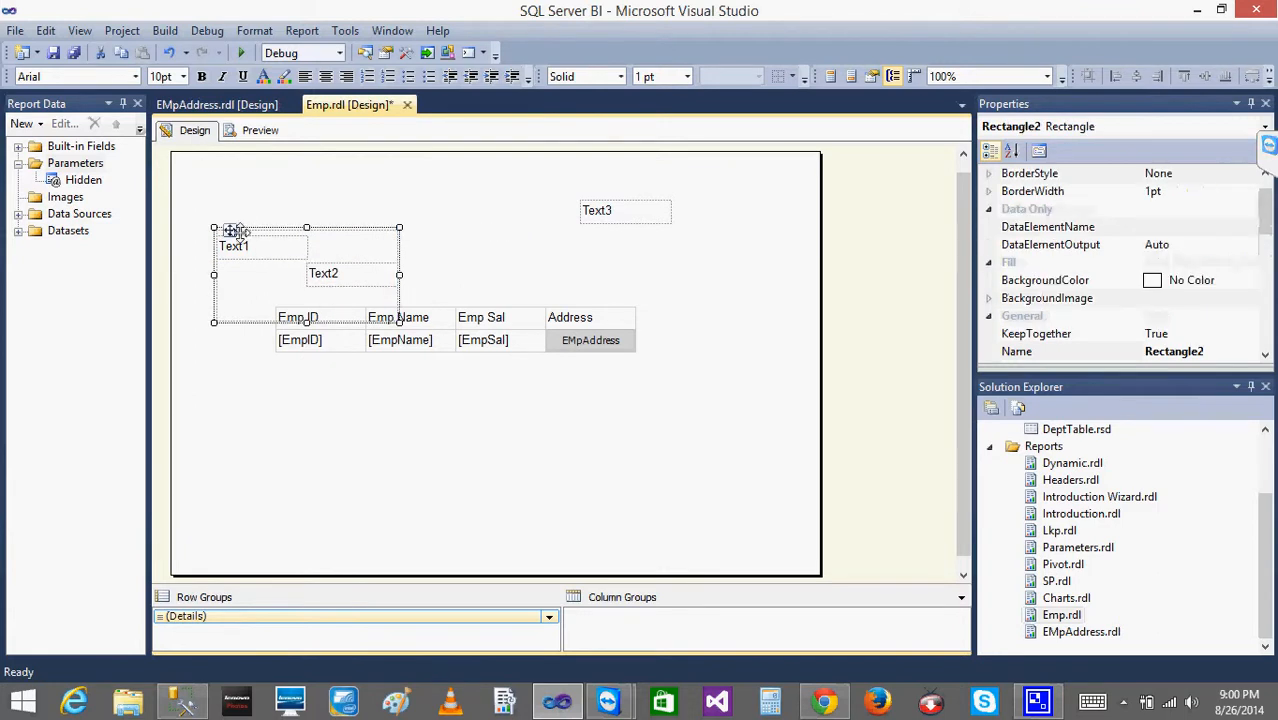
Move the rectangle up above the employee table, resize it, and place Text3 inside it beside Text2.
left_click_drag(226, 230, 254, 185)
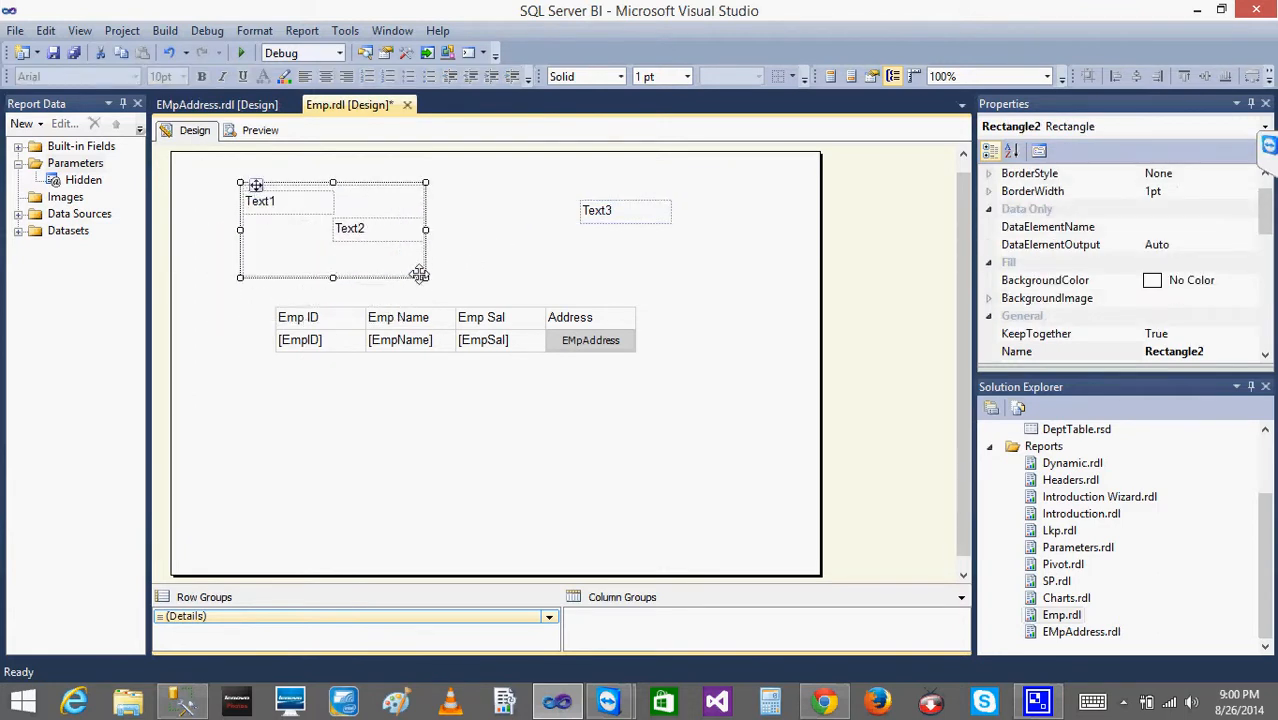
left_click_drag(441, 276, 703, 296)
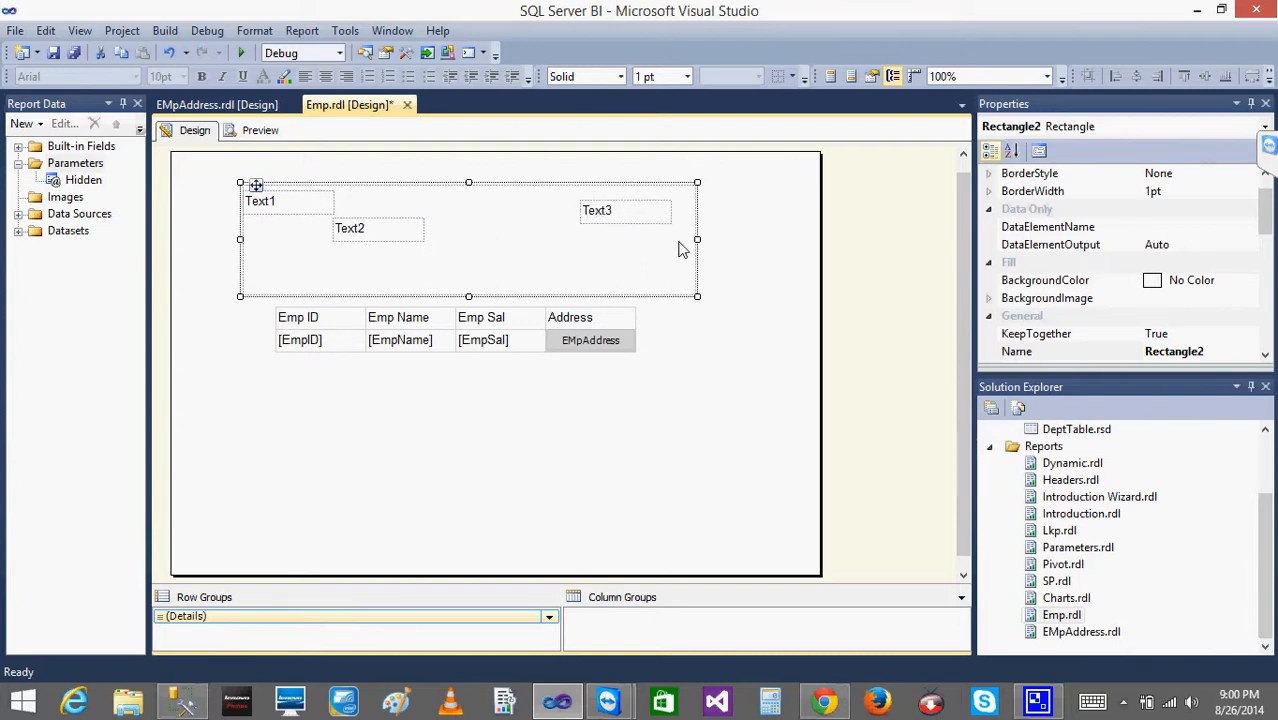
left_click_drag(699, 239, 475, 224)
left_click(549, 241)
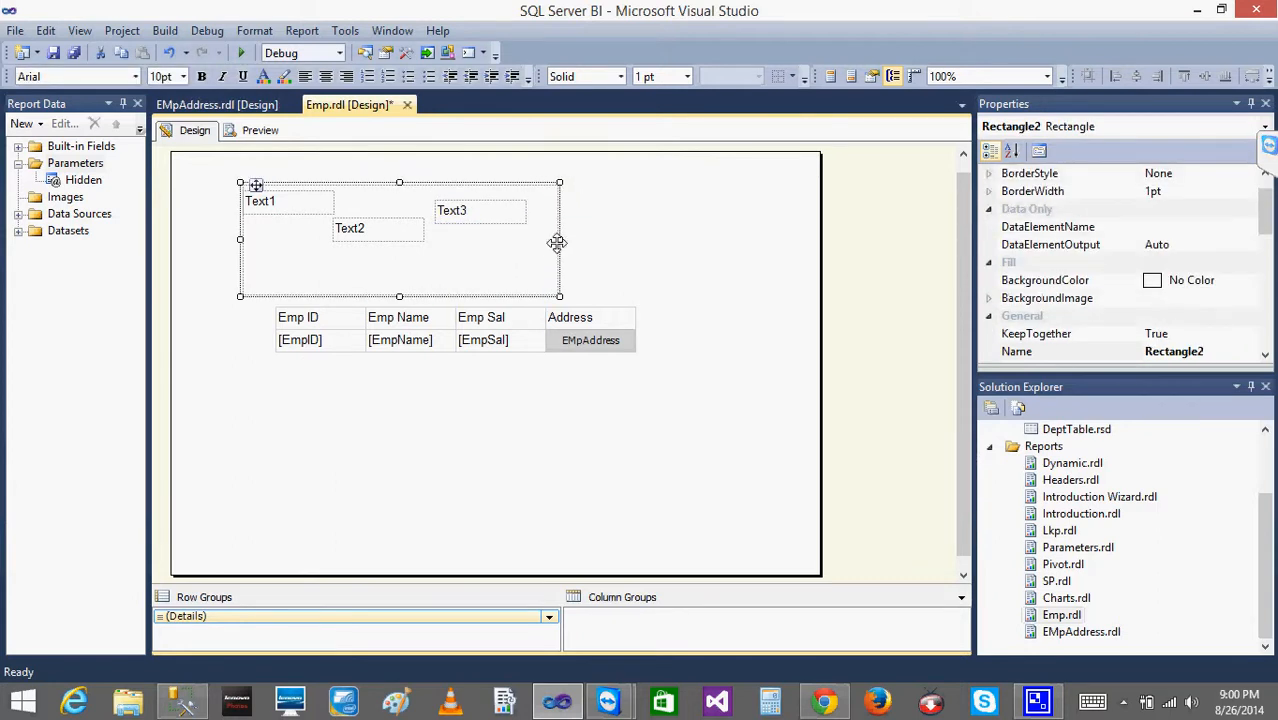
Widen the rectangle and spread out its contents, with Text3 at its upper right and Text2 at its lower middle.
left_click_drag(559, 239, 671, 239)
left_click_drag(489, 217, 603, 203)
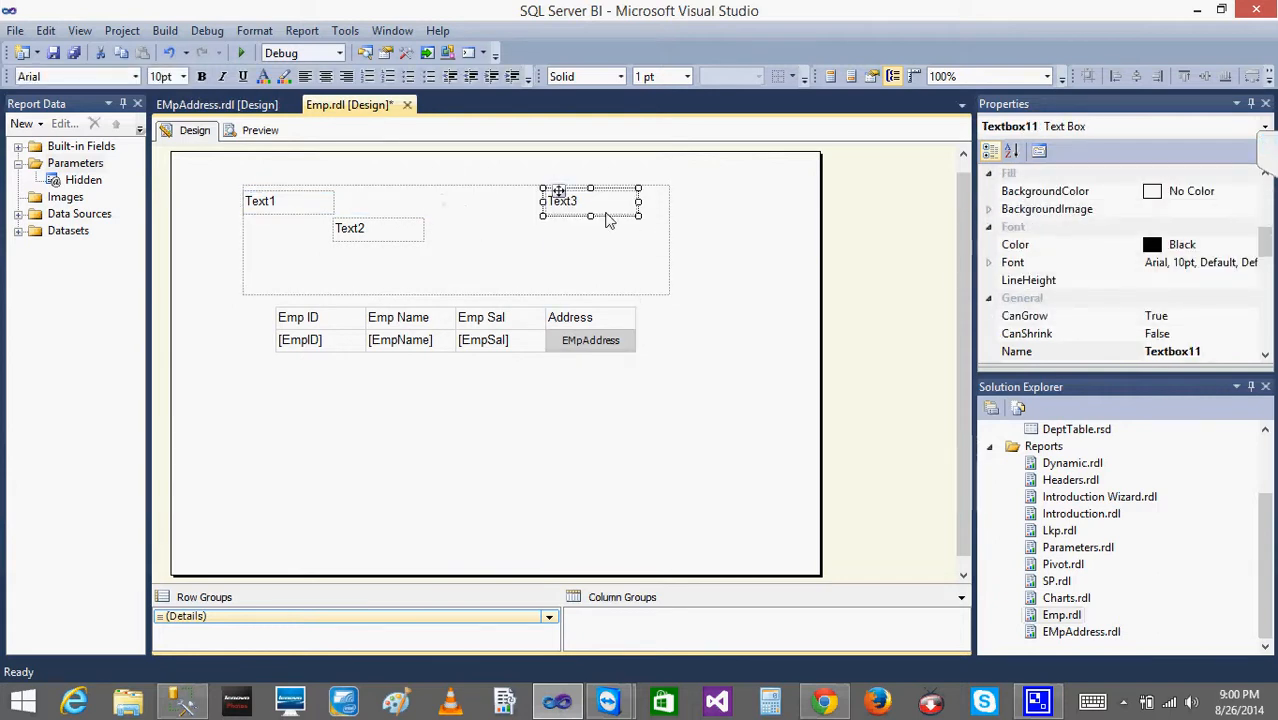
left_click_drag(400, 238, 456, 277)
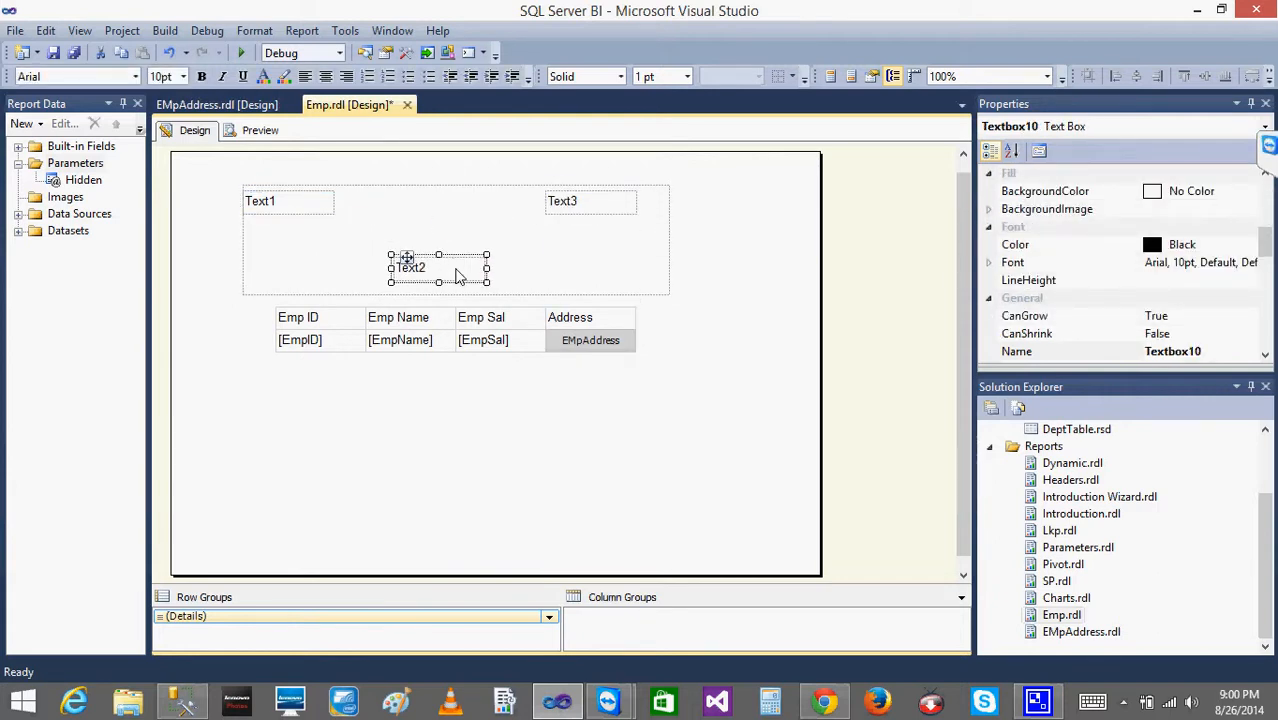
Set Text1's own visibility to Show when the report is initially run.
double_click(276, 203)
left_click(283, 220)
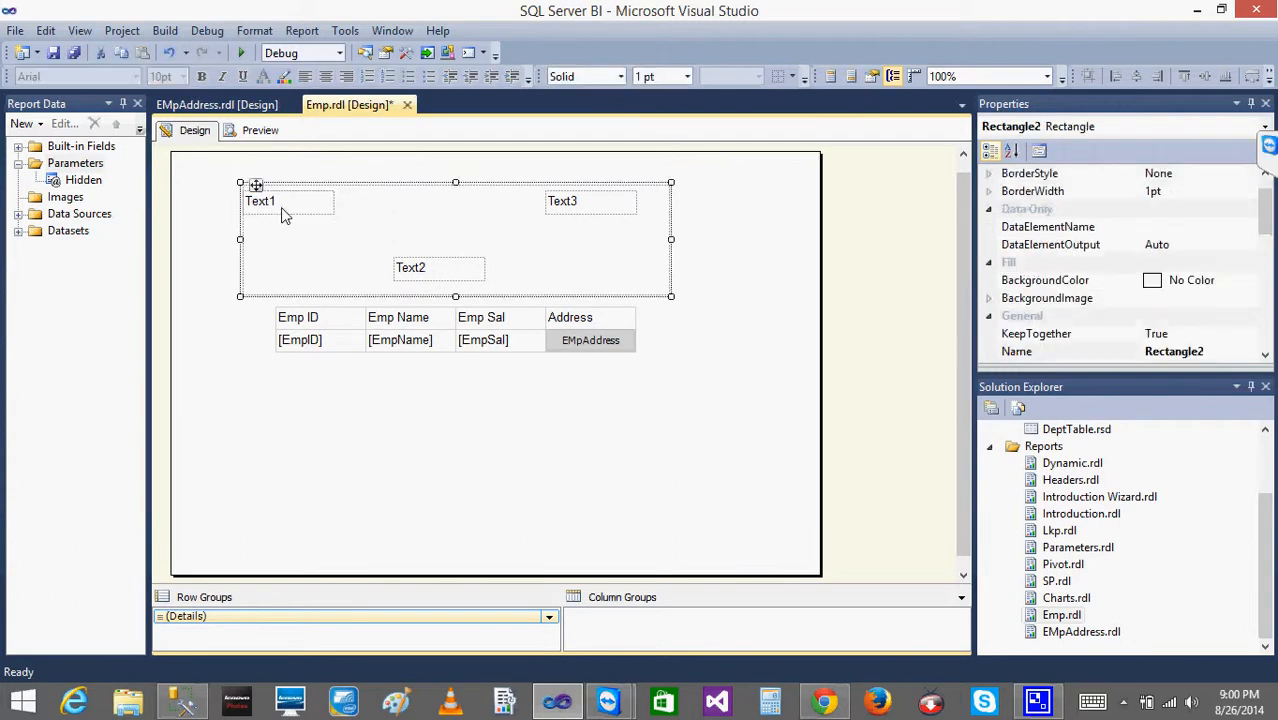
left_click(283, 206)
right_click(284, 209)
left_click(368, 382)
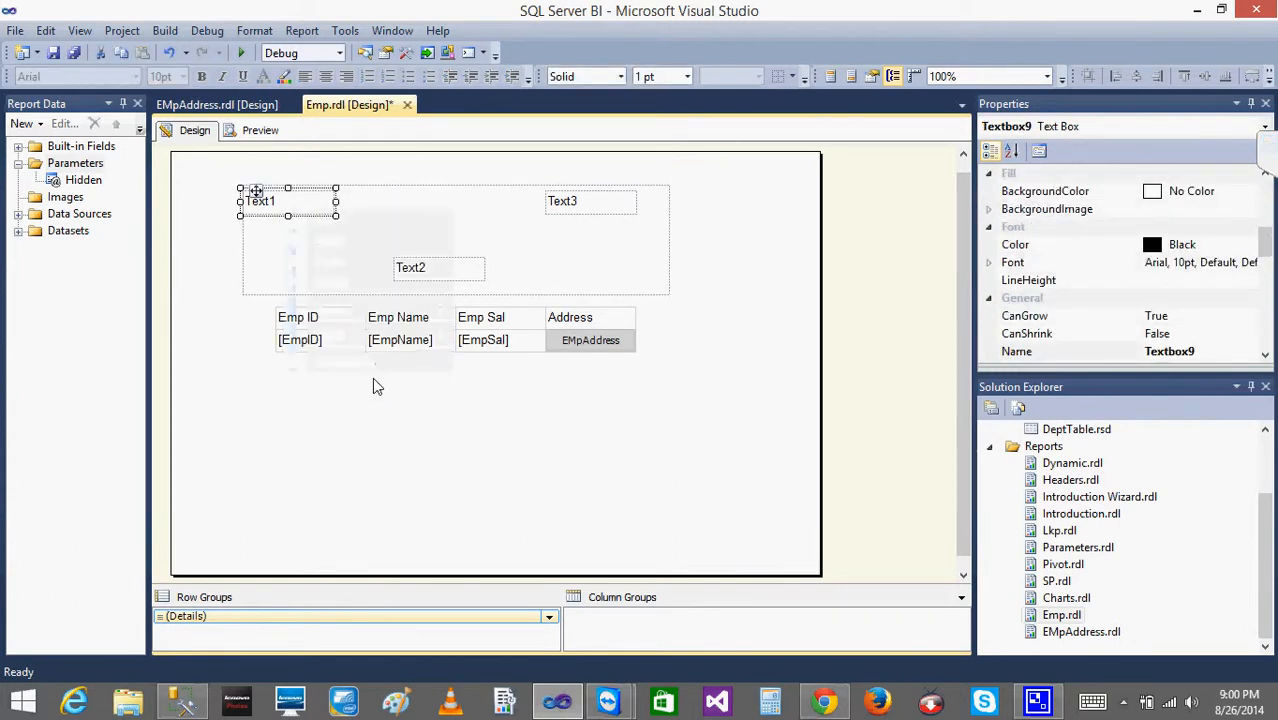
left_click(429, 293)
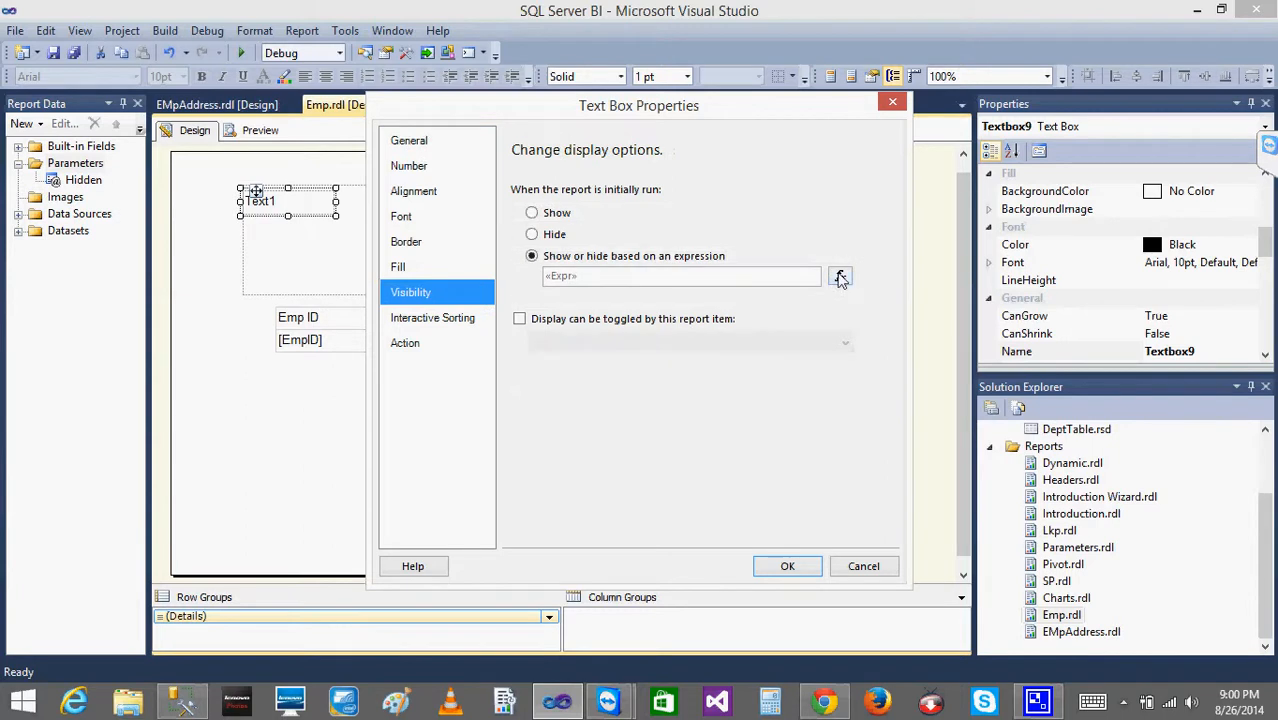
left_click(535, 215)
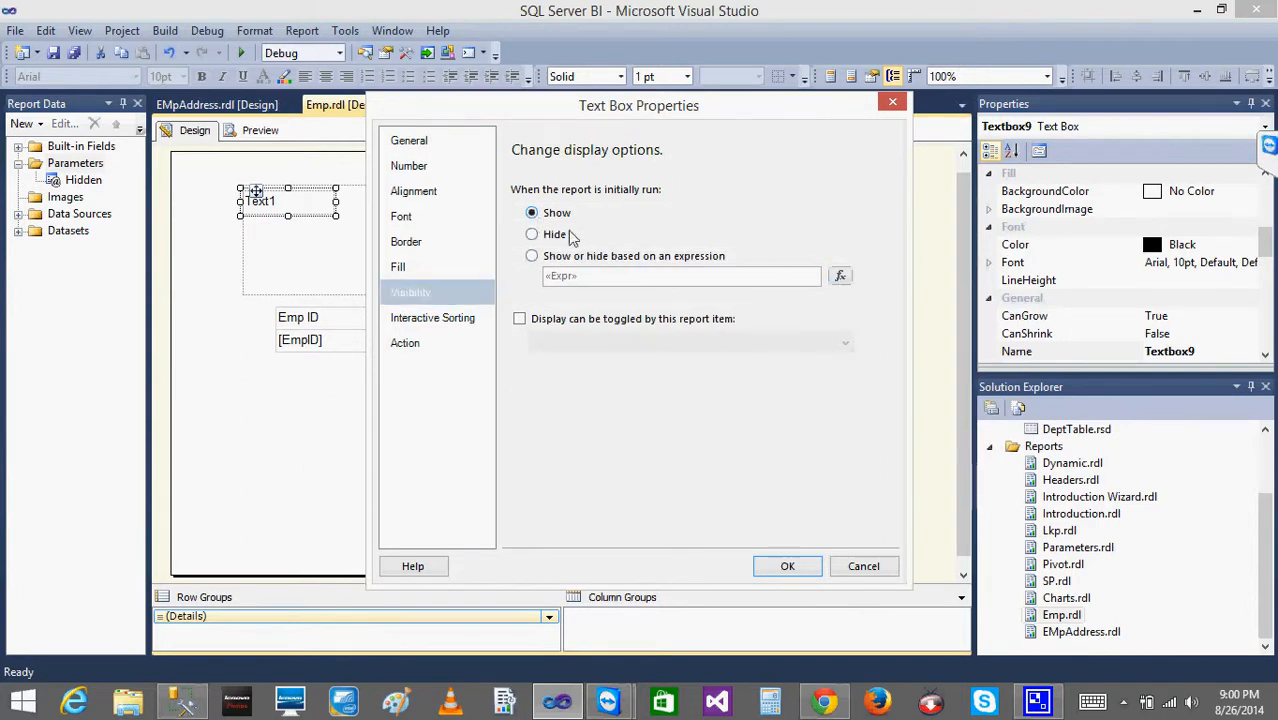
left_click(786, 566)
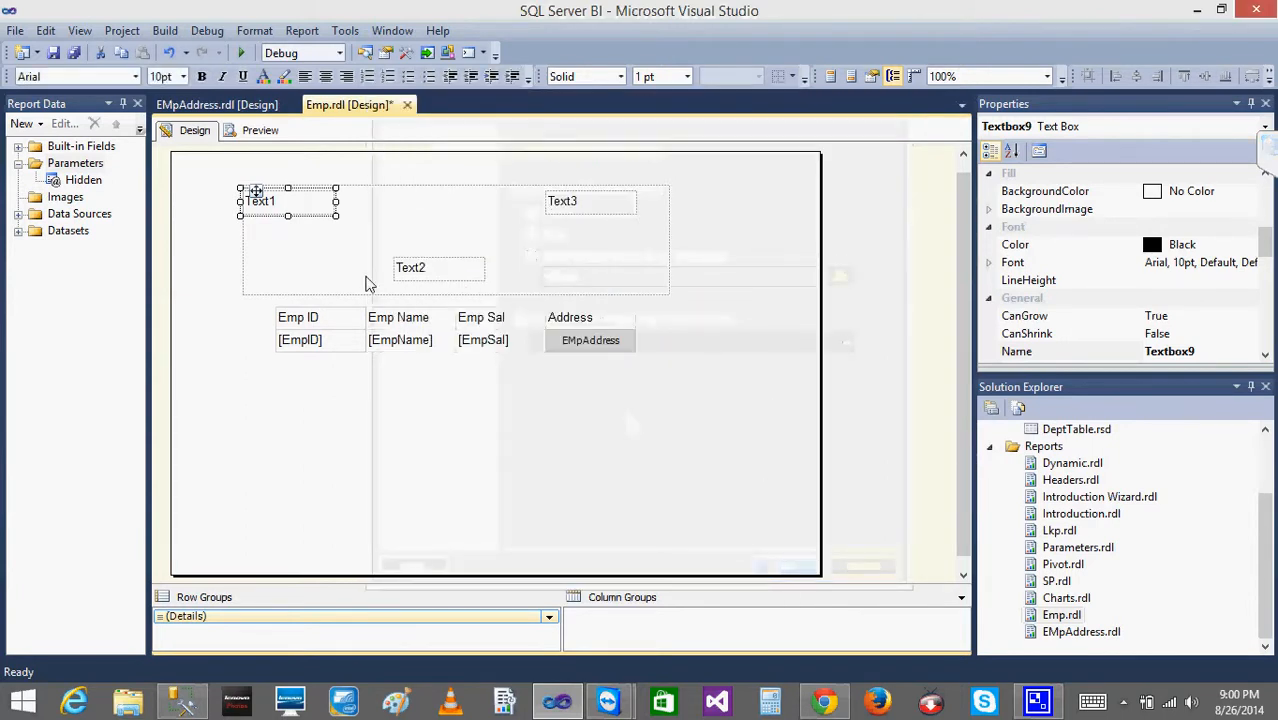
Make the rectangle show or hide based on the expression =IIF(Parameters!Hidden.Value="true",True,False).
left_click(343, 271)
right_click(340, 271)
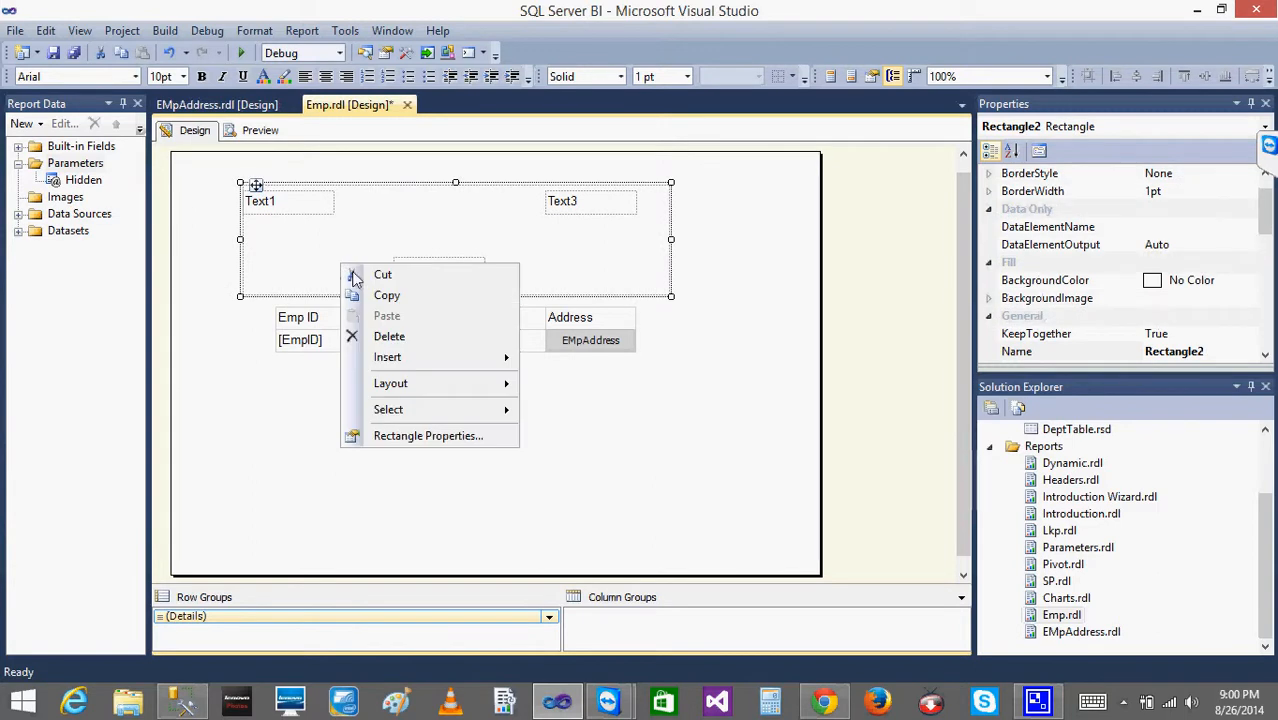
left_click(417, 441)
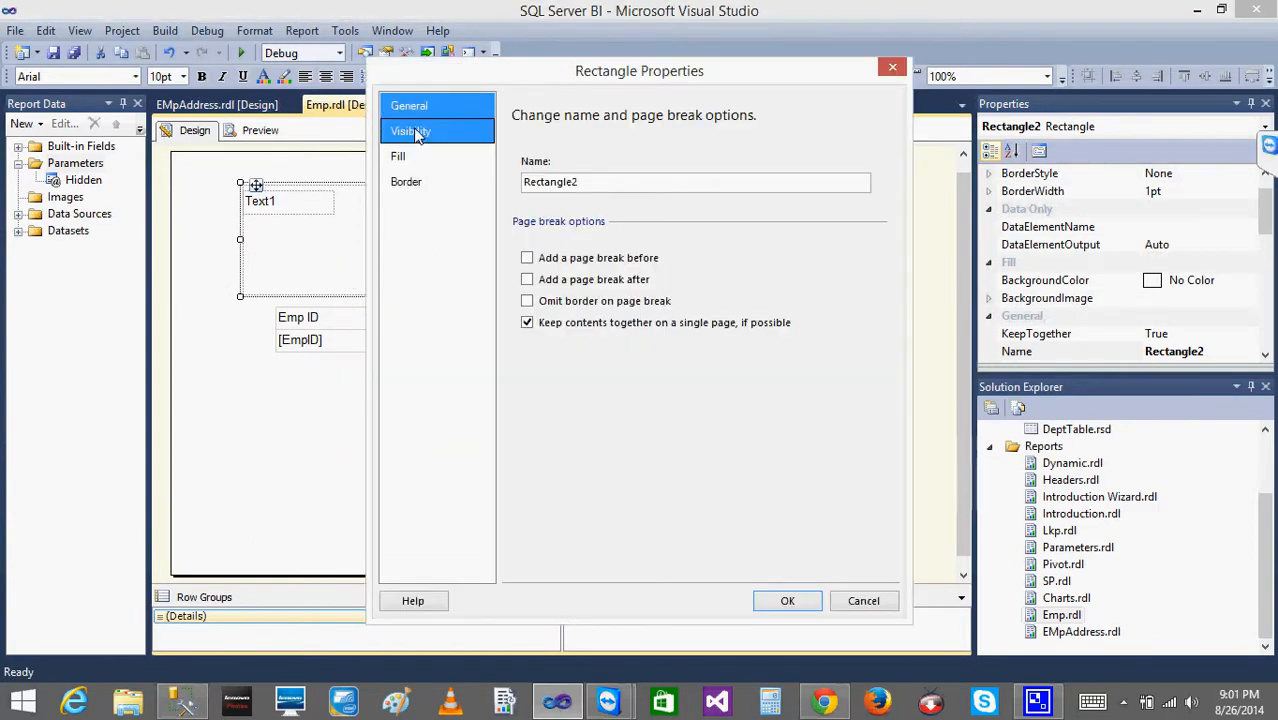
left_click(412, 132)
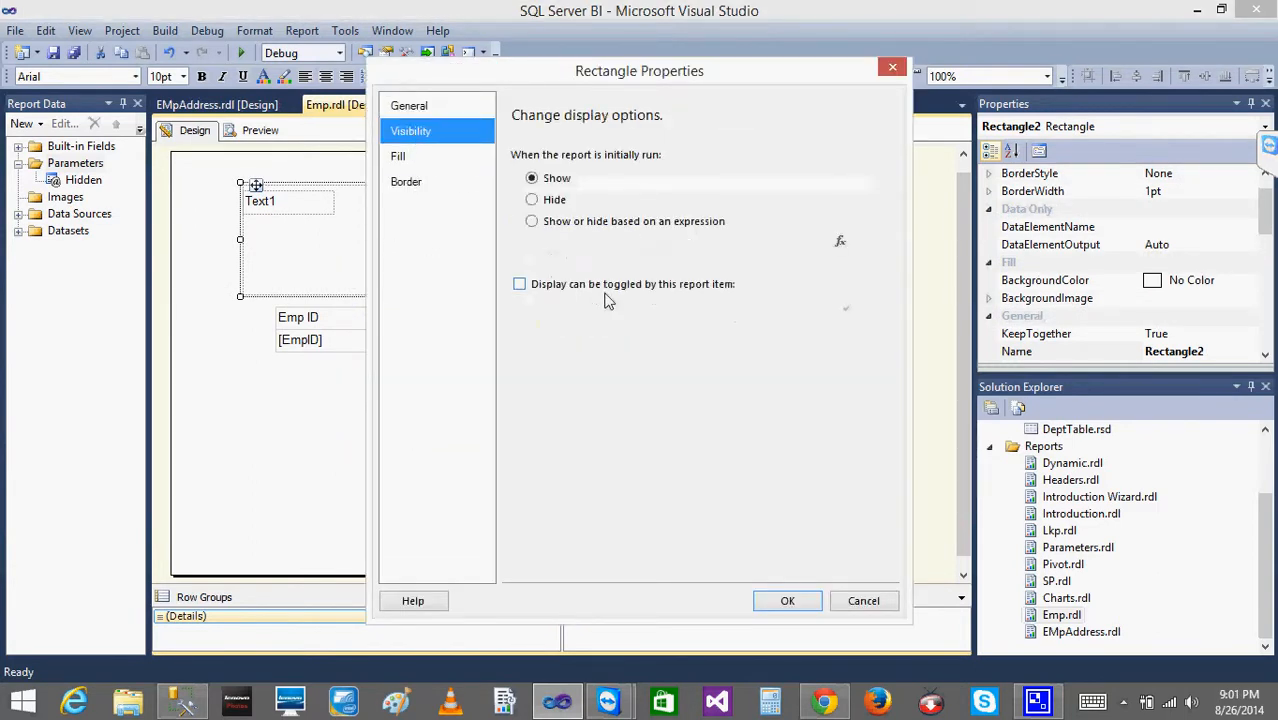
left_click(534, 222)
left_click(840, 243)
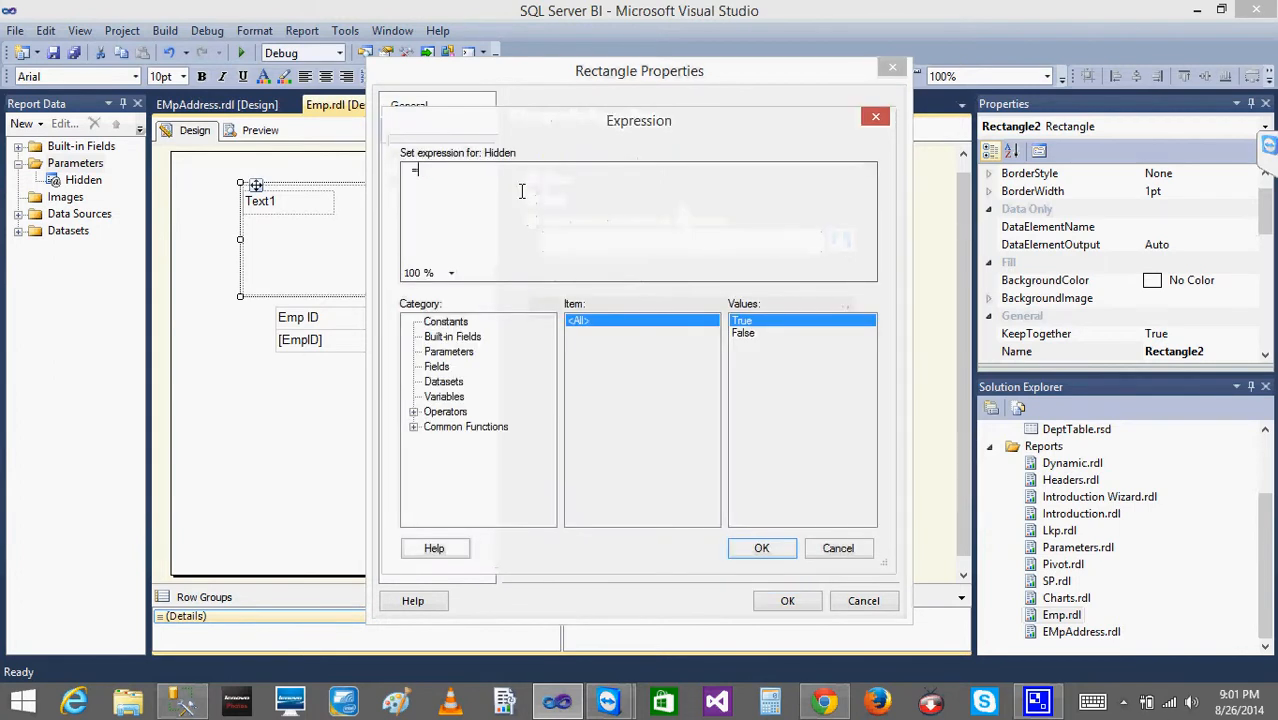
key("BackSpace")
type("=IIF(Parameters!Hidden.Value=\"true\",True,False)")
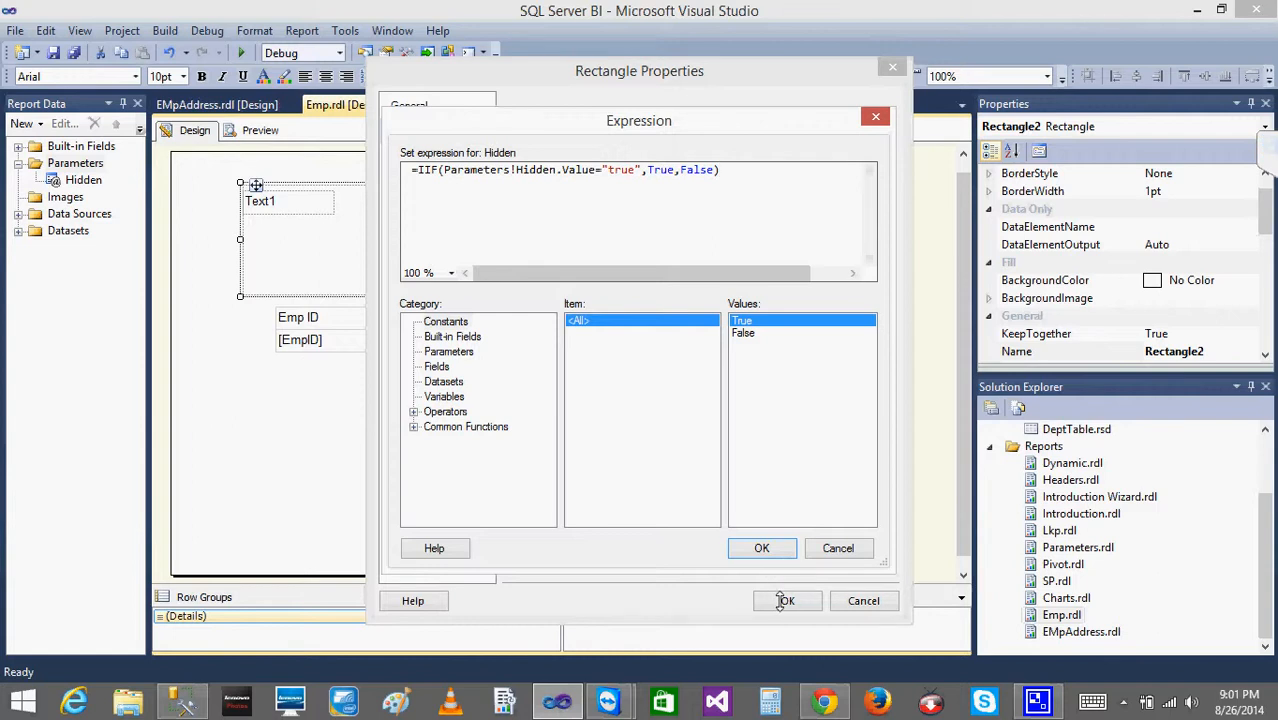
left_click(764, 549)
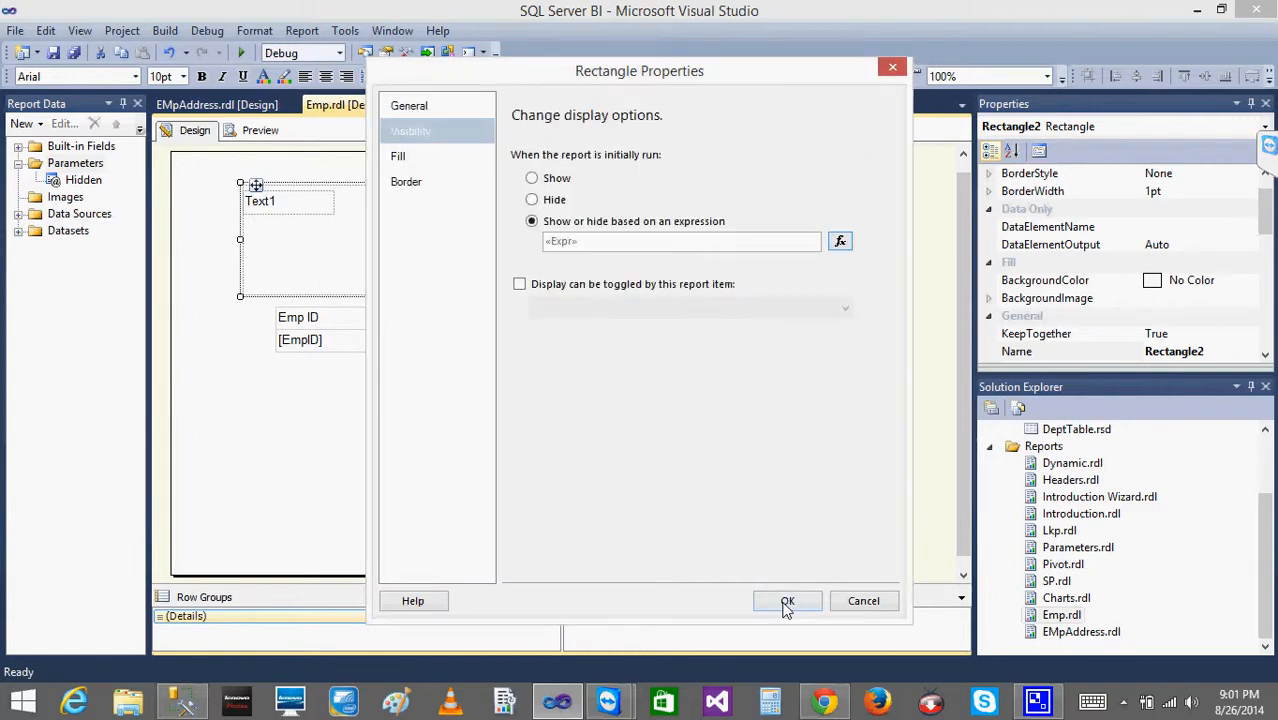
left_click(787, 603)
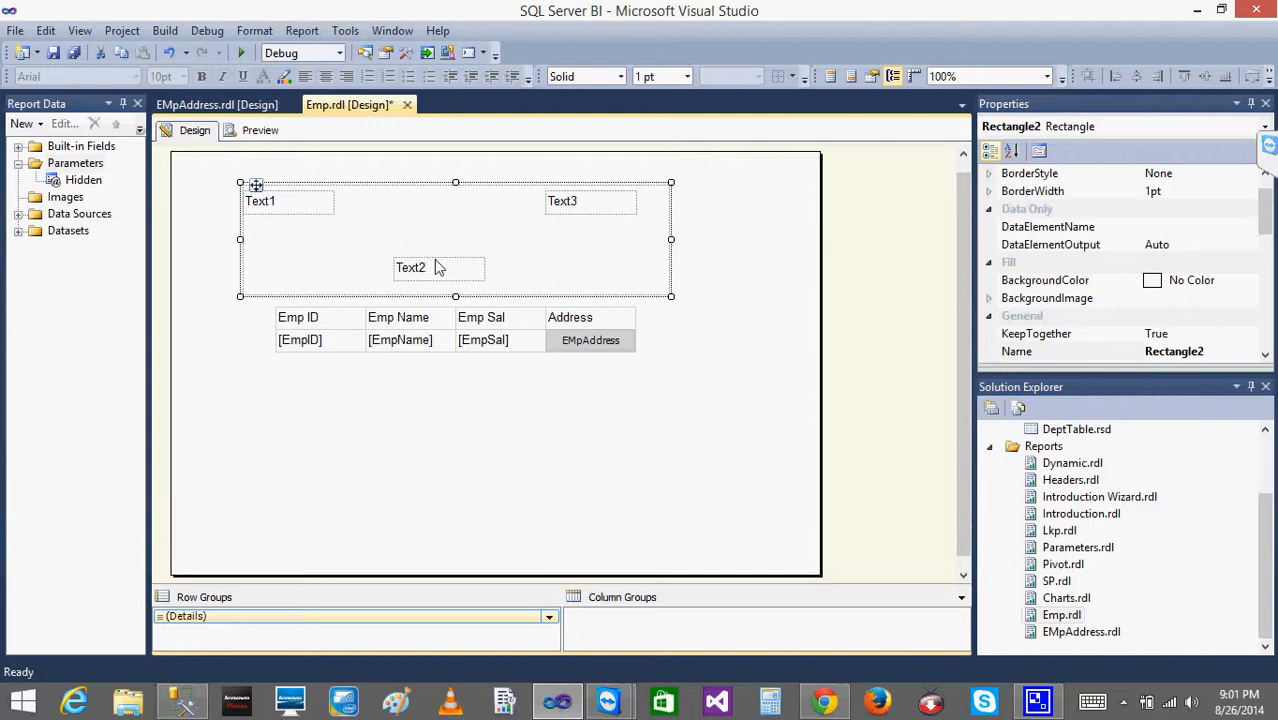
Preview the report with Hidden set to True and to False to check the rectangle's visibility, and return to the design.
left_click(270, 135)
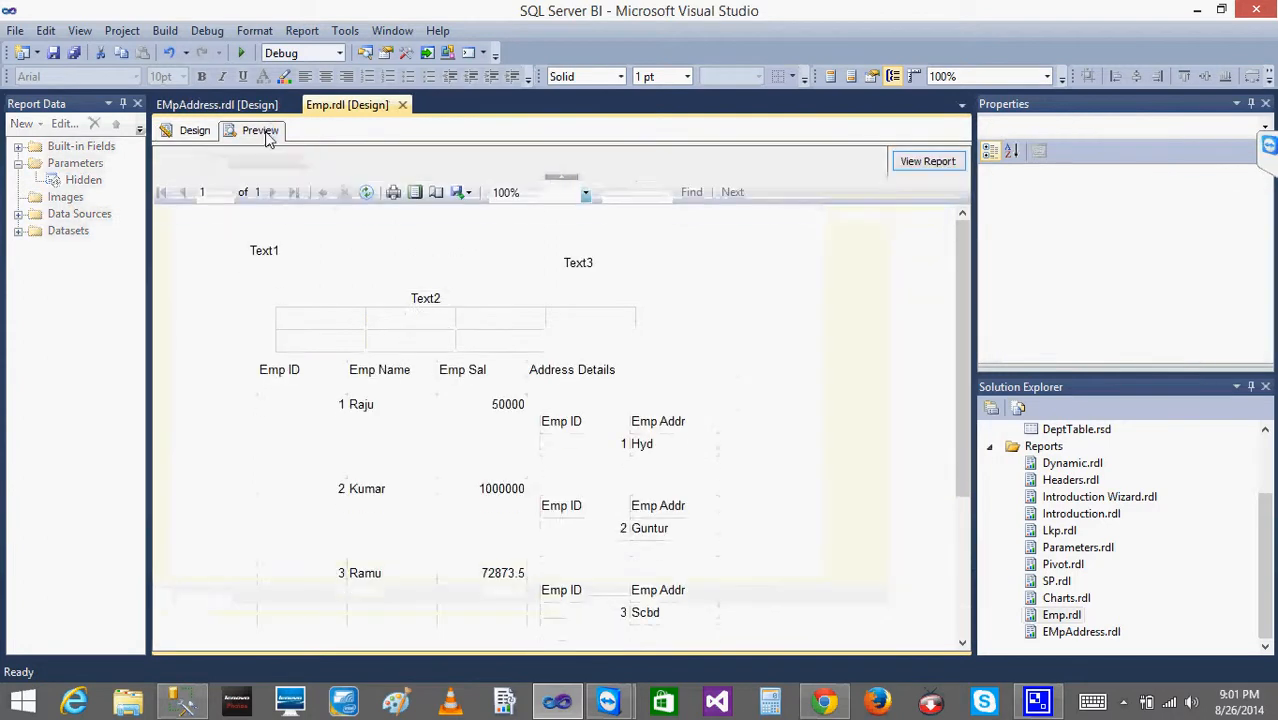
left_click(285, 163)
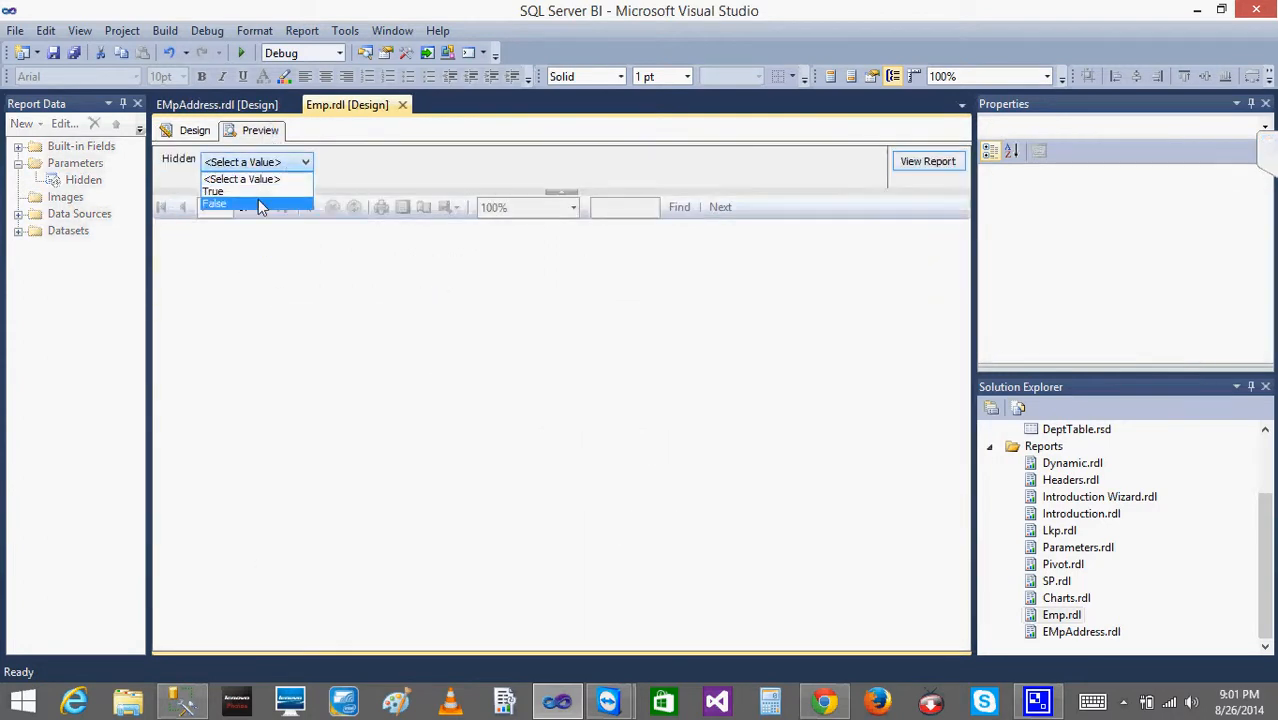
left_click(255, 192)
left_click(915, 163)
left_click(210, 168)
left_click(240, 192)
left_click(940, 164)
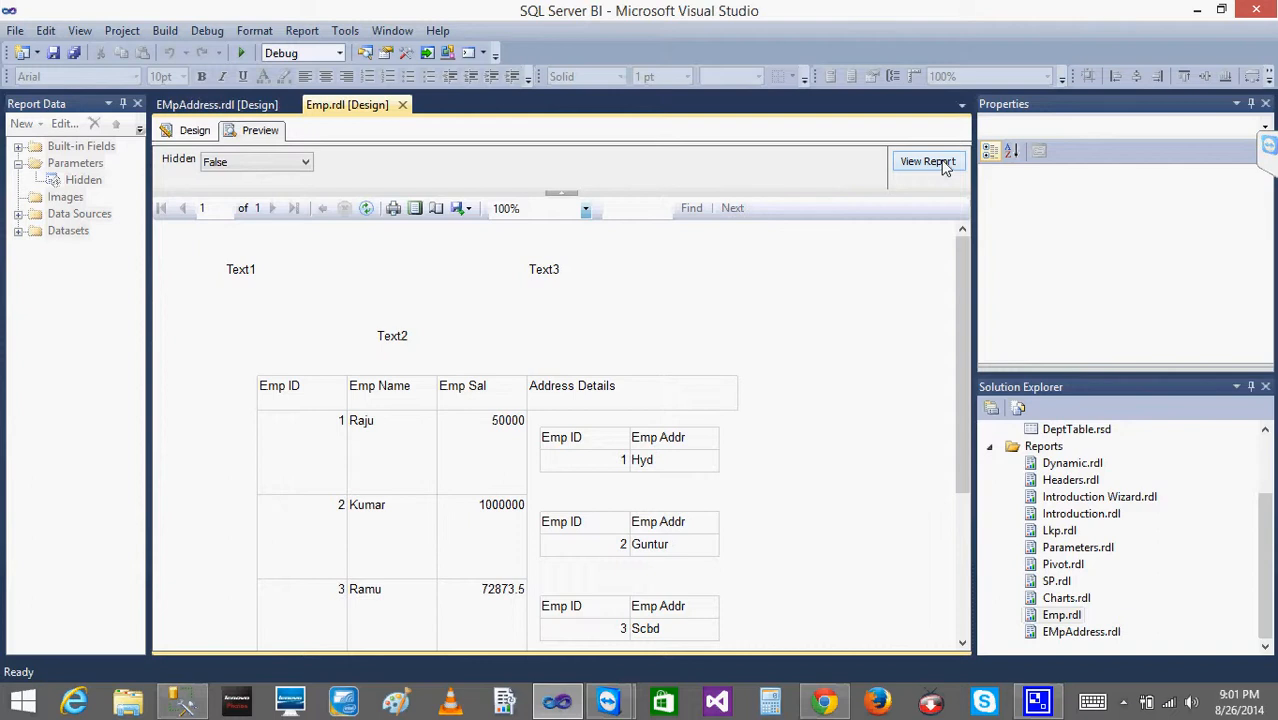
left_click(195, 132)
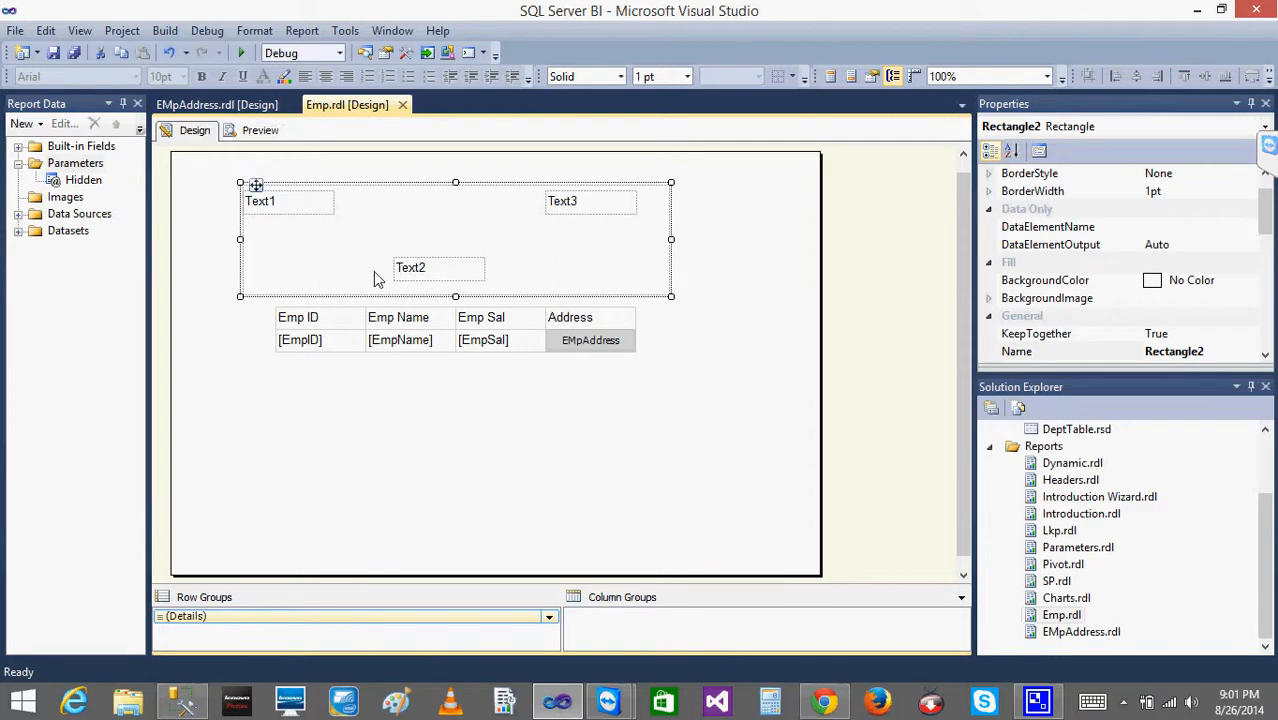
Try moving Text2 on its own within the rectangle and put it back in place.
left_click(405, 278)
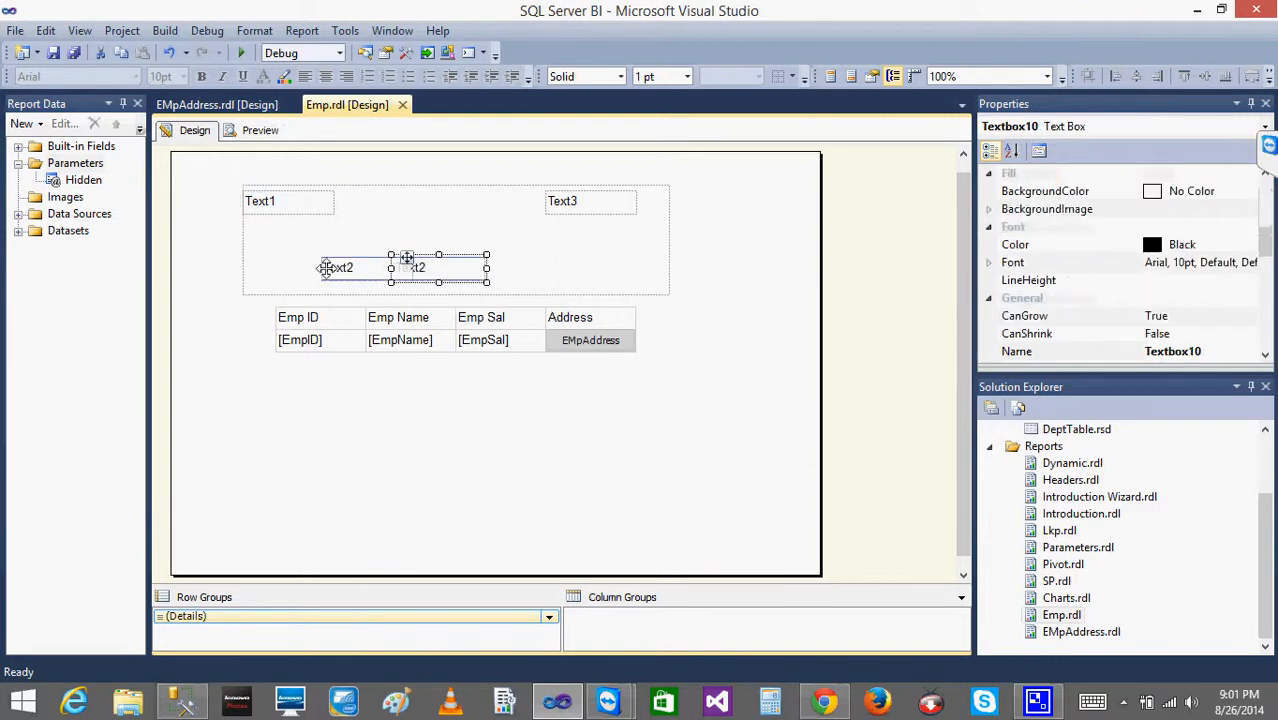
left_click_drag(405, 262, 408, 262)
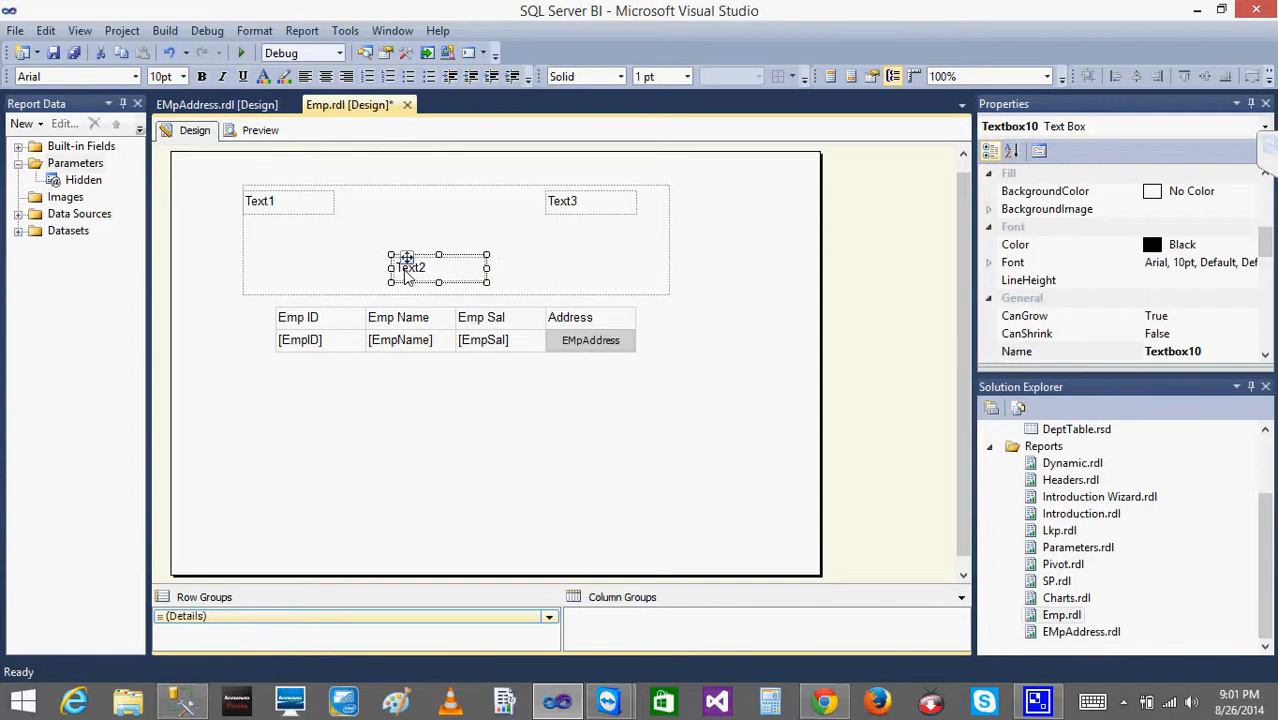
left_click(451, 451)
Move the whole rectangle with its three text boxes below the employee table.
left_click(257, 185)
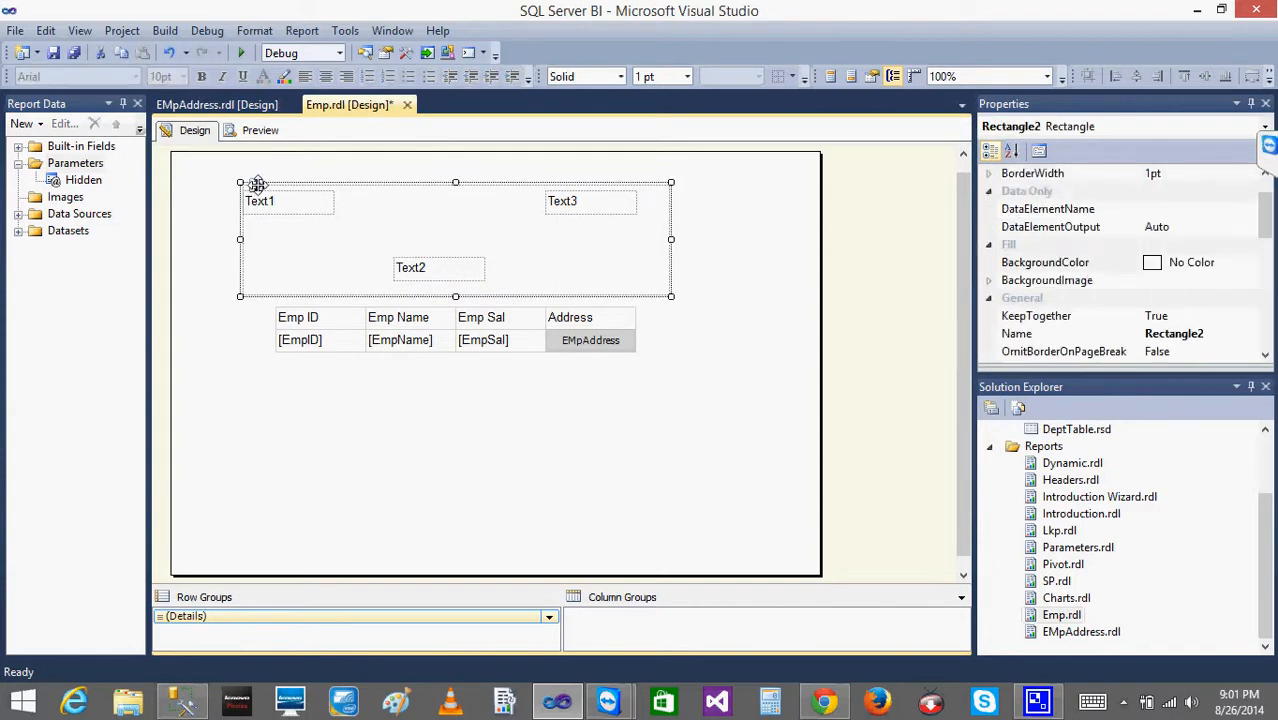
left_click_drag(257, 185, 256, 443)
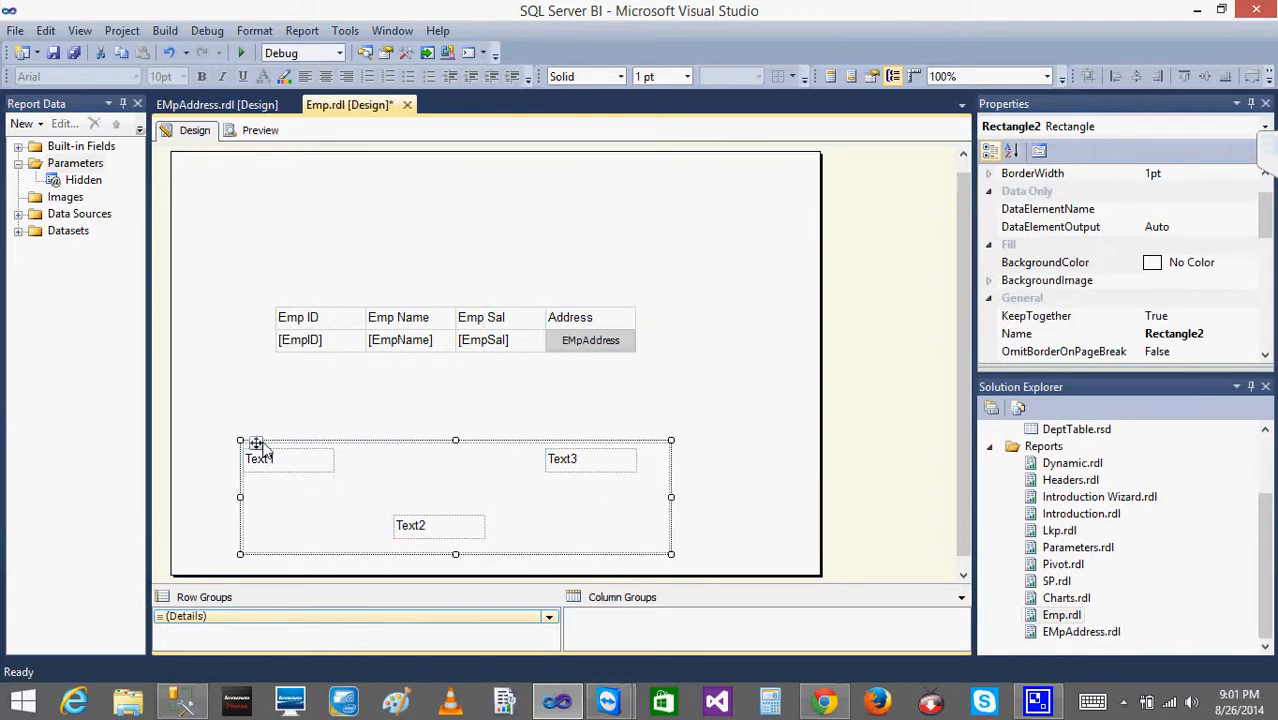
left_click(248, 308)
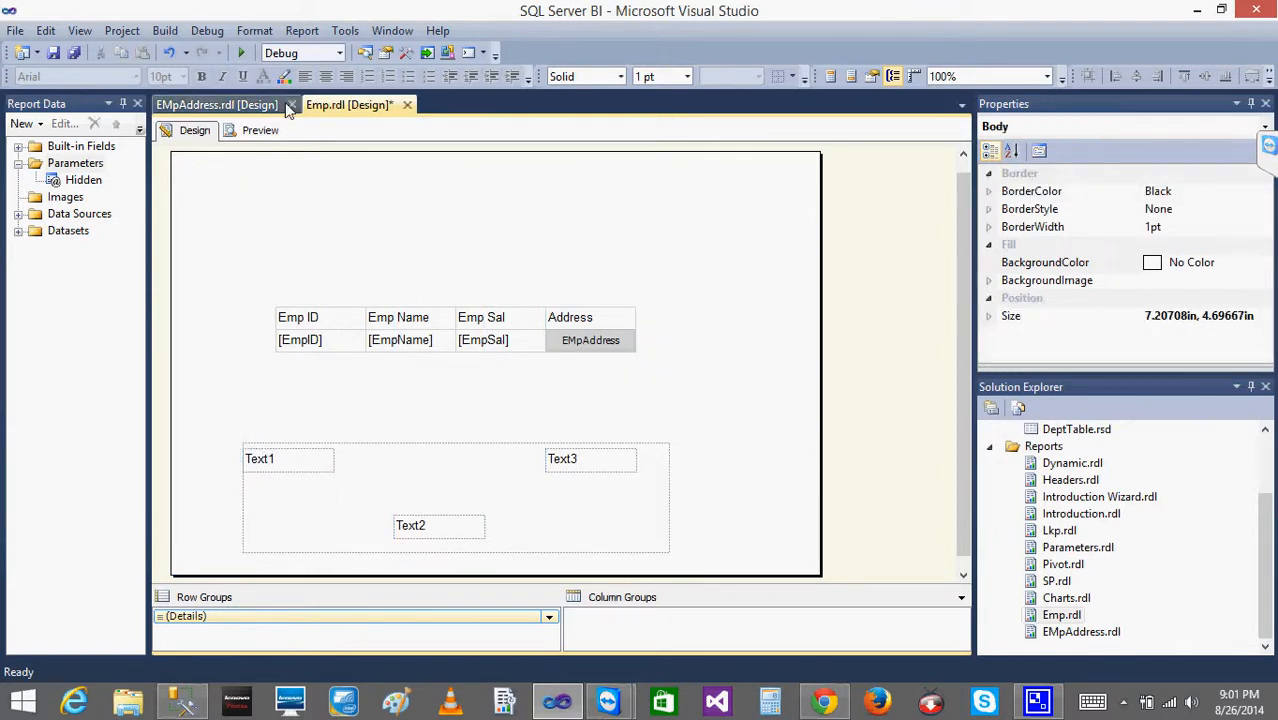
right_click(520, 220)
left_click(833, 271)
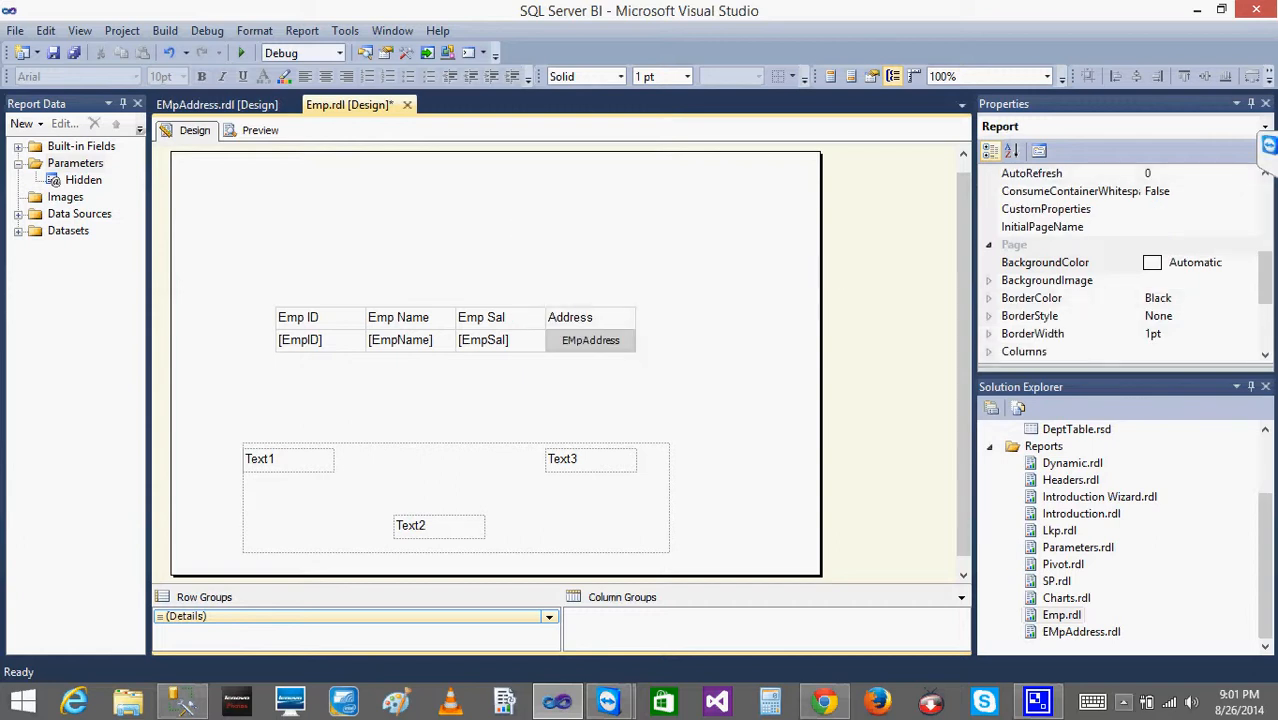
left_click(1123, 702)
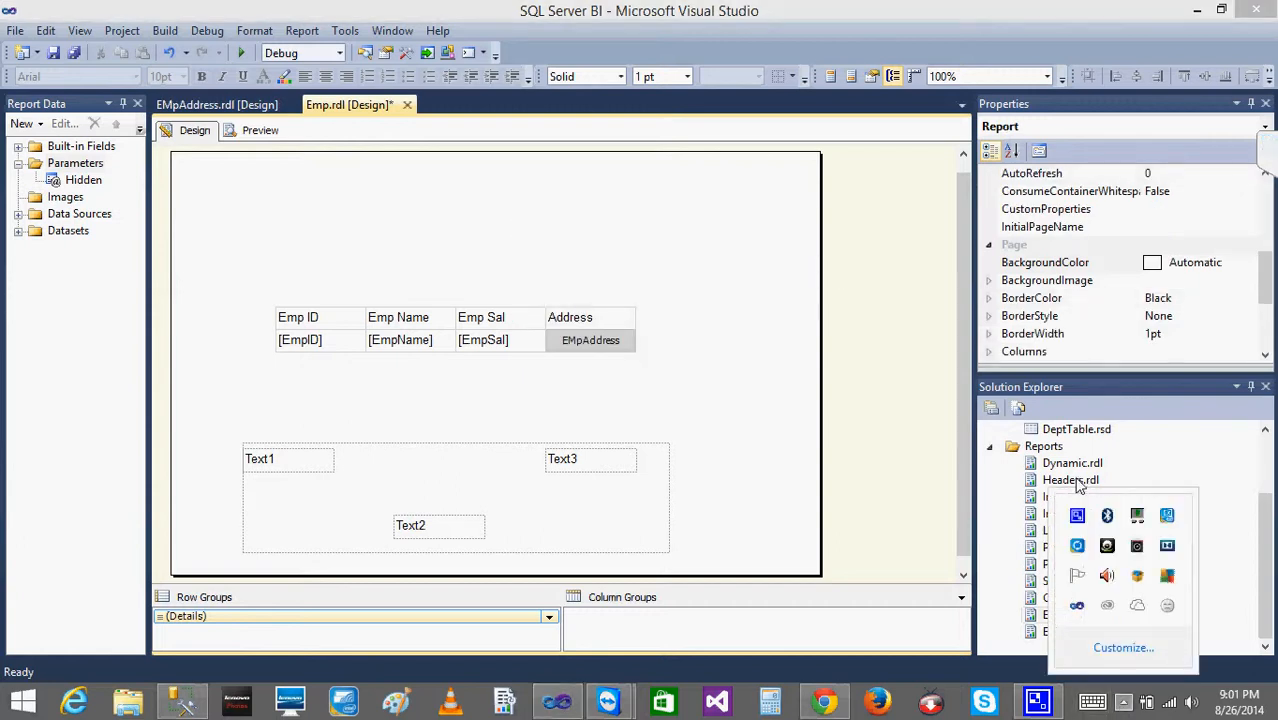